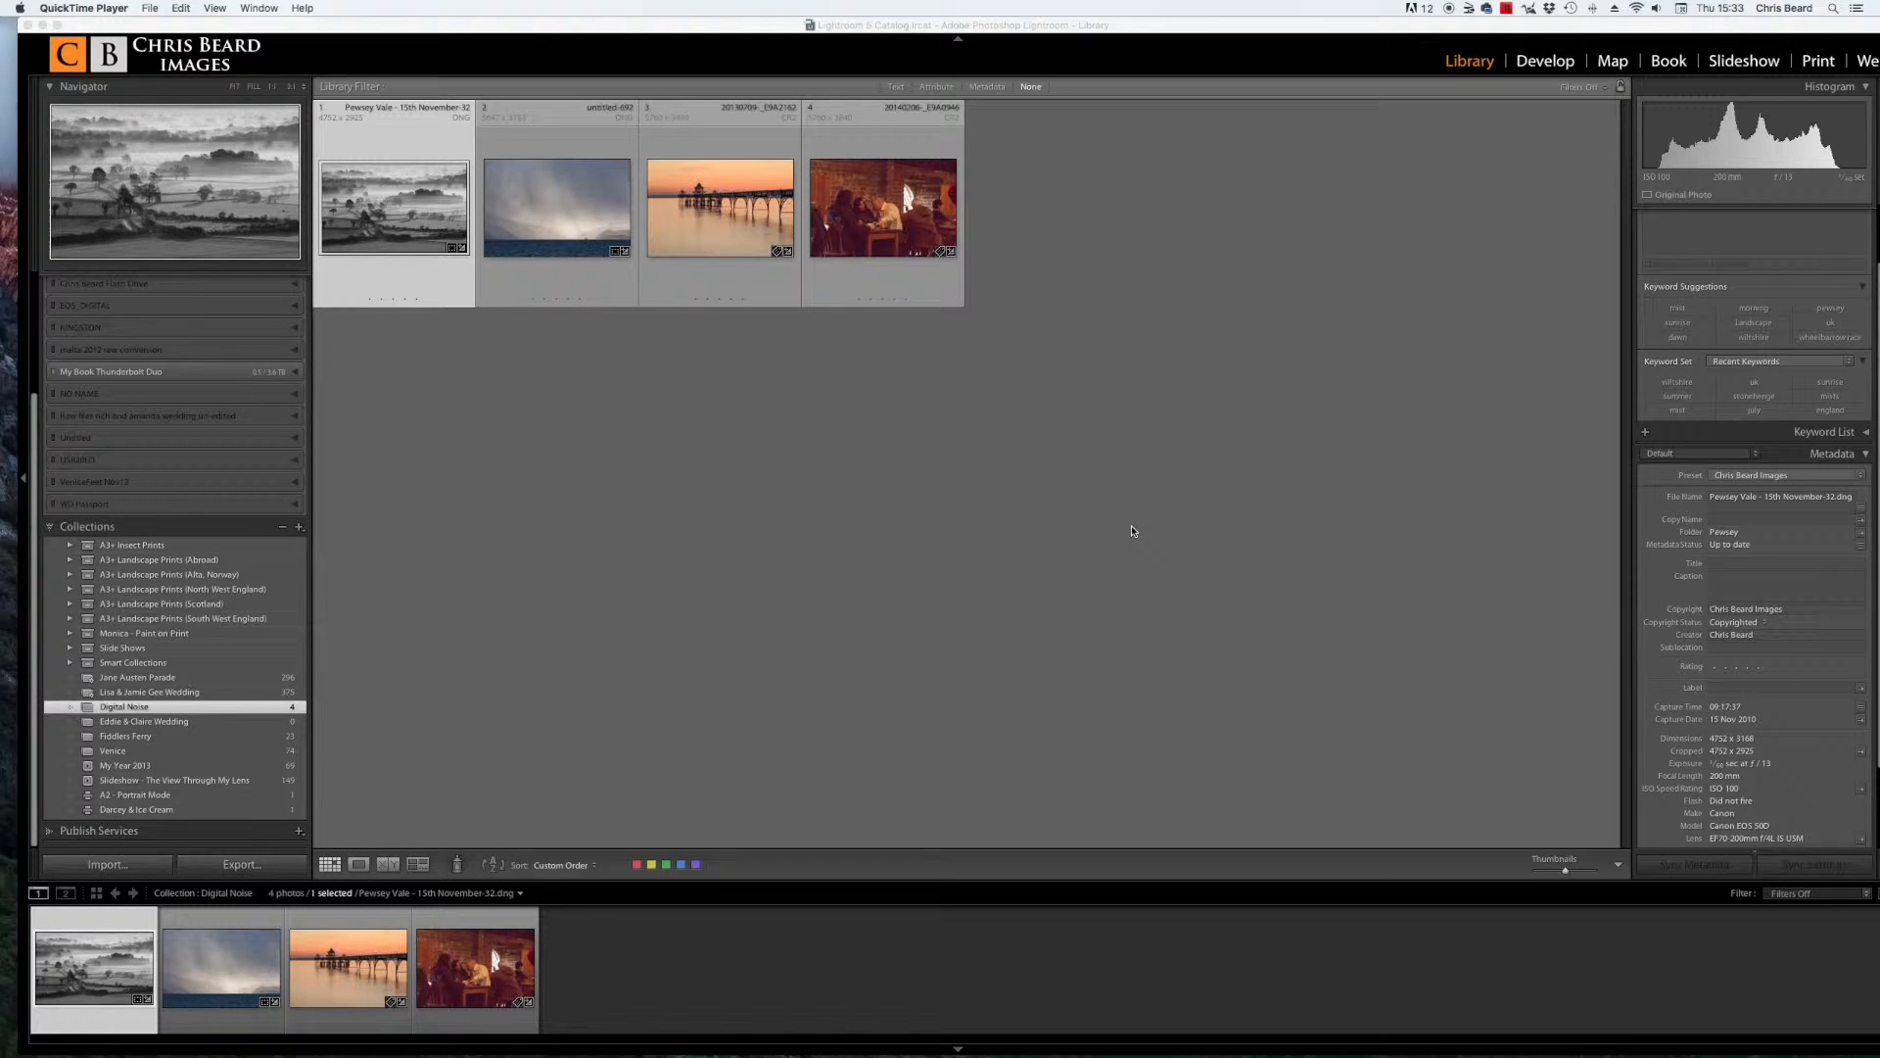
Step: Open the misty landscape photo at 1:1 zoom and pan across its trees and fog to examine the noise
double_click(407, 233)
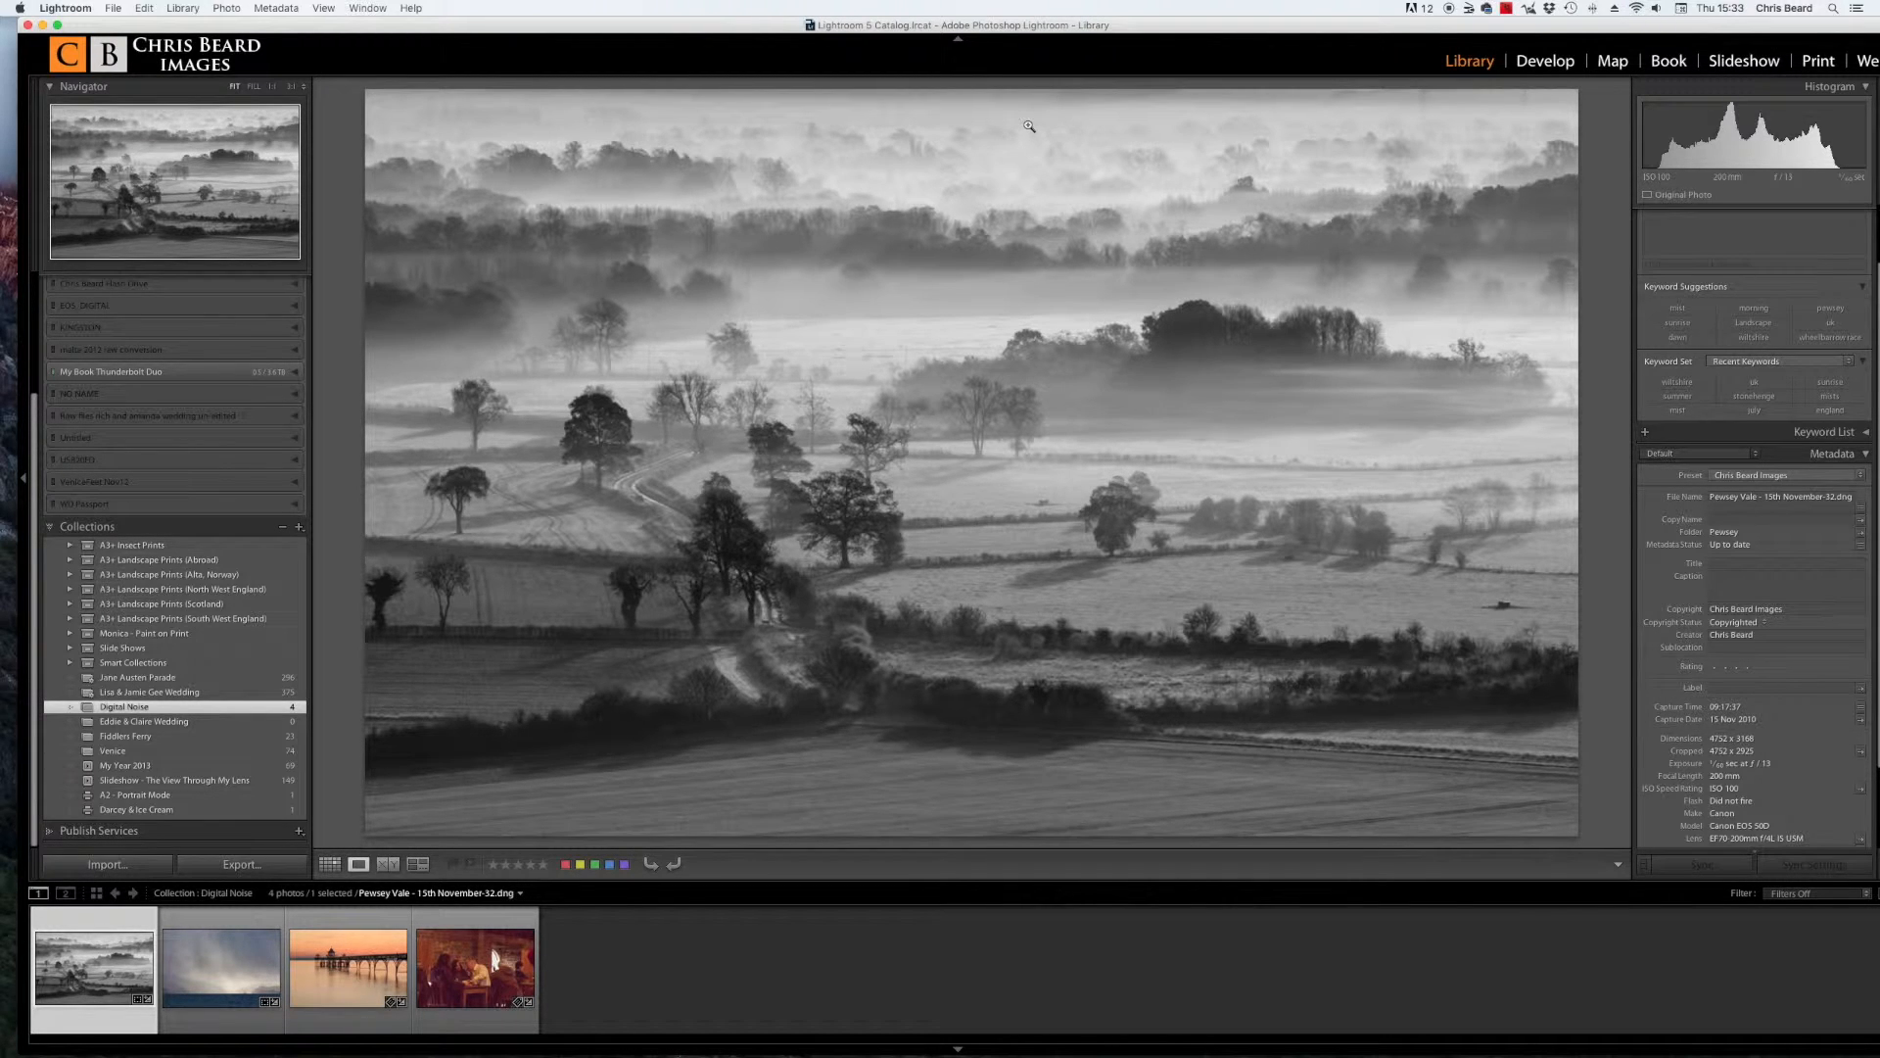
click(291, 89)
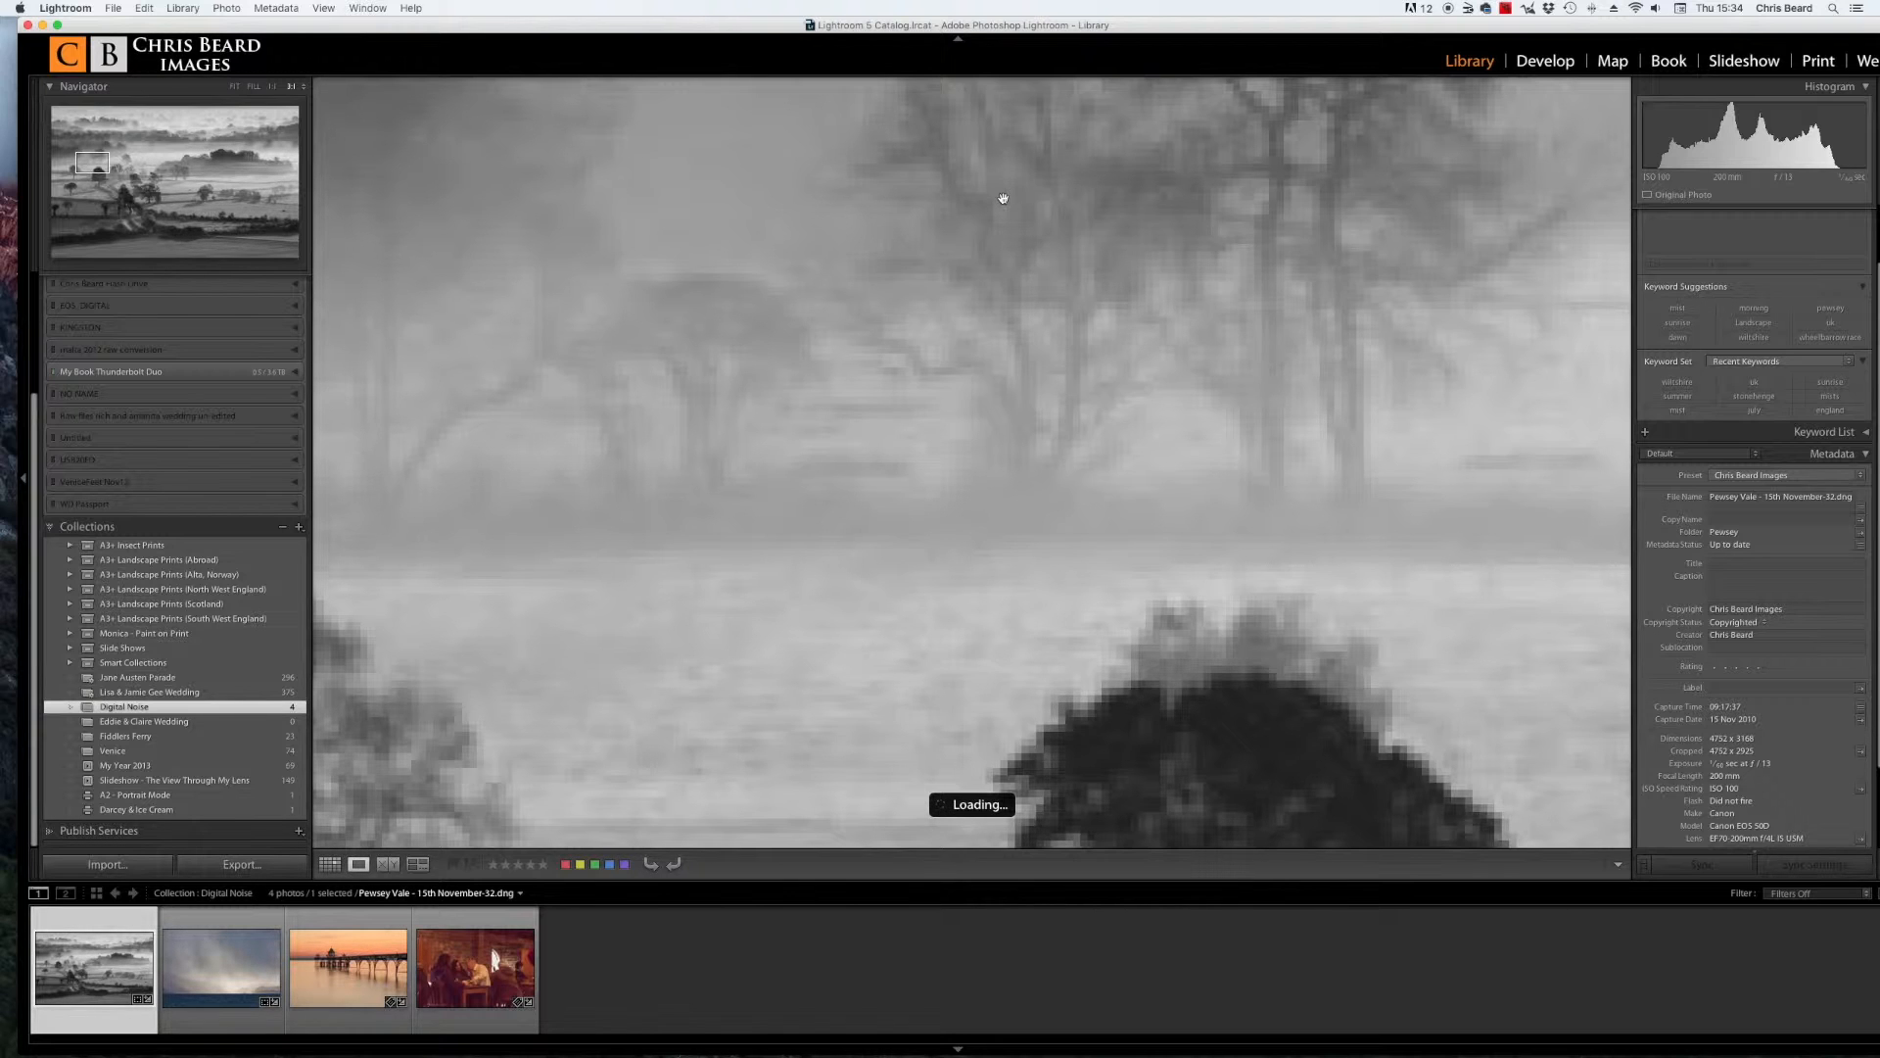
drag(1003, 198, 925, 356)
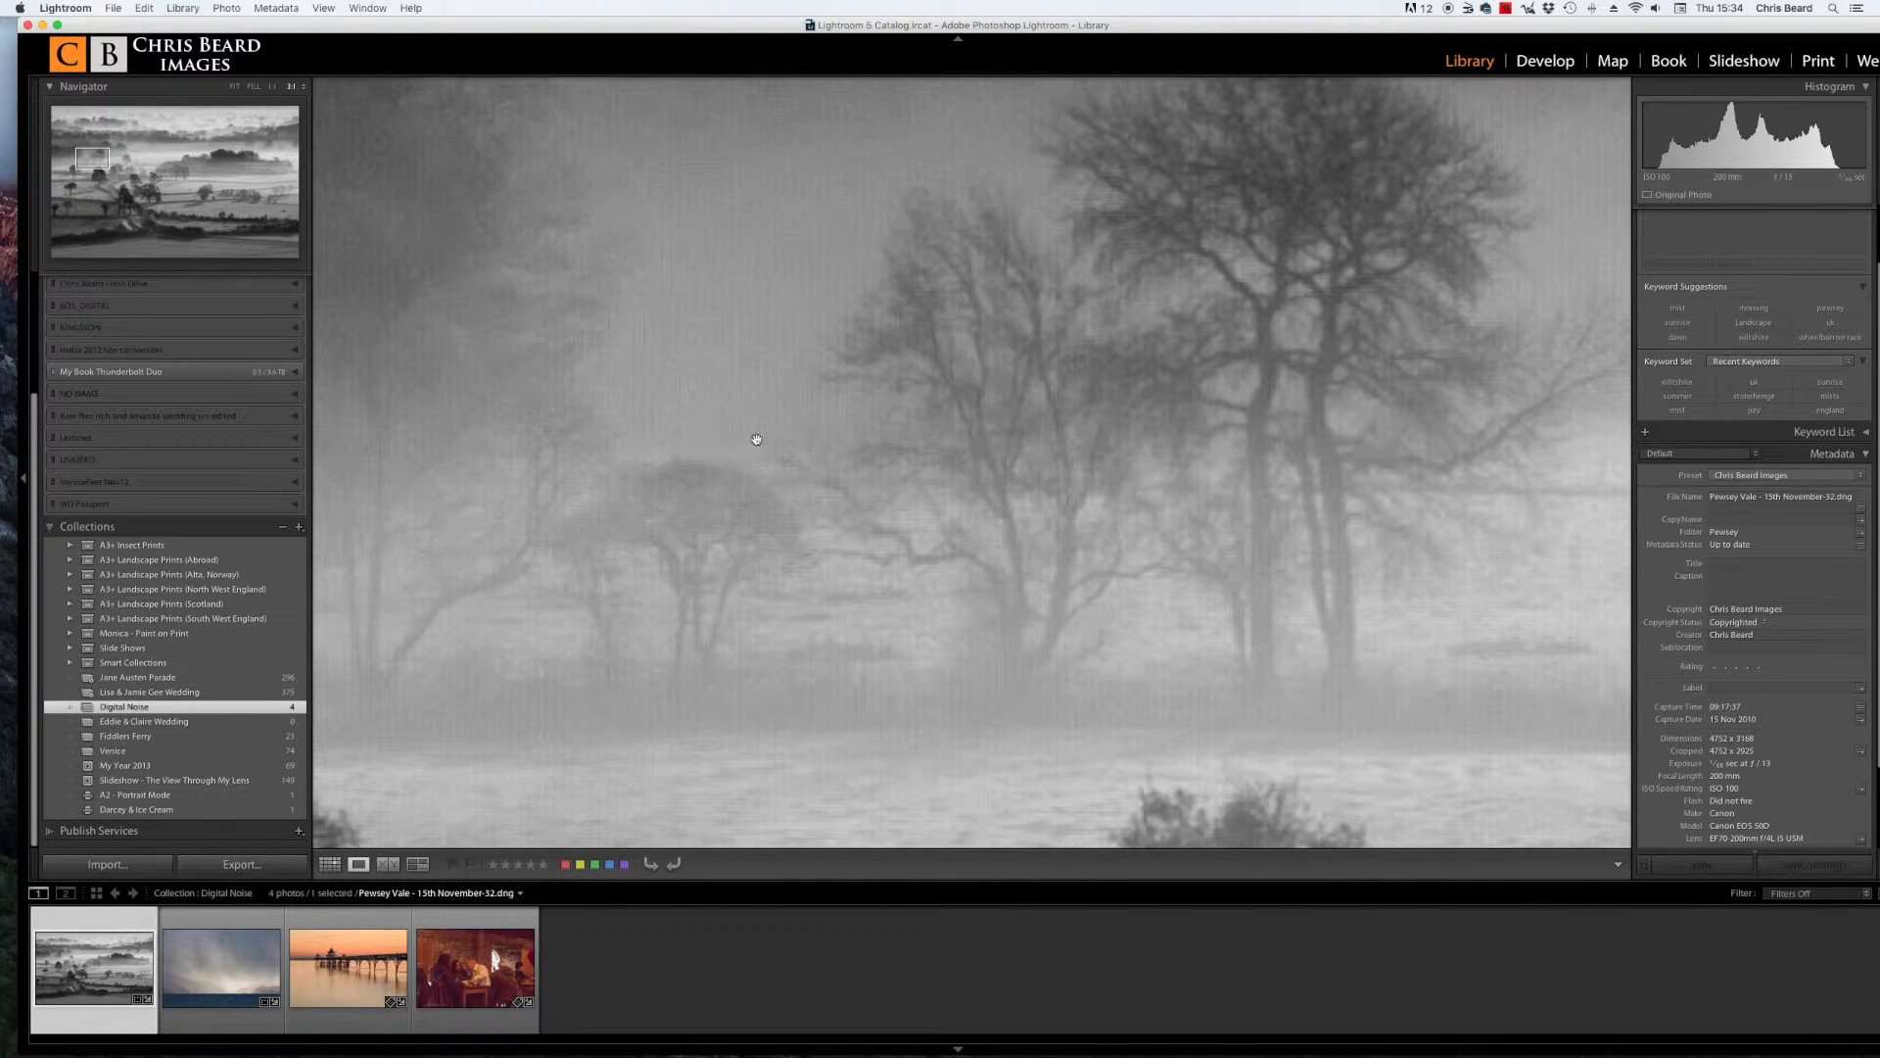
drag(857, 232, 823, 600)
drag(879, 317, 802, 693)
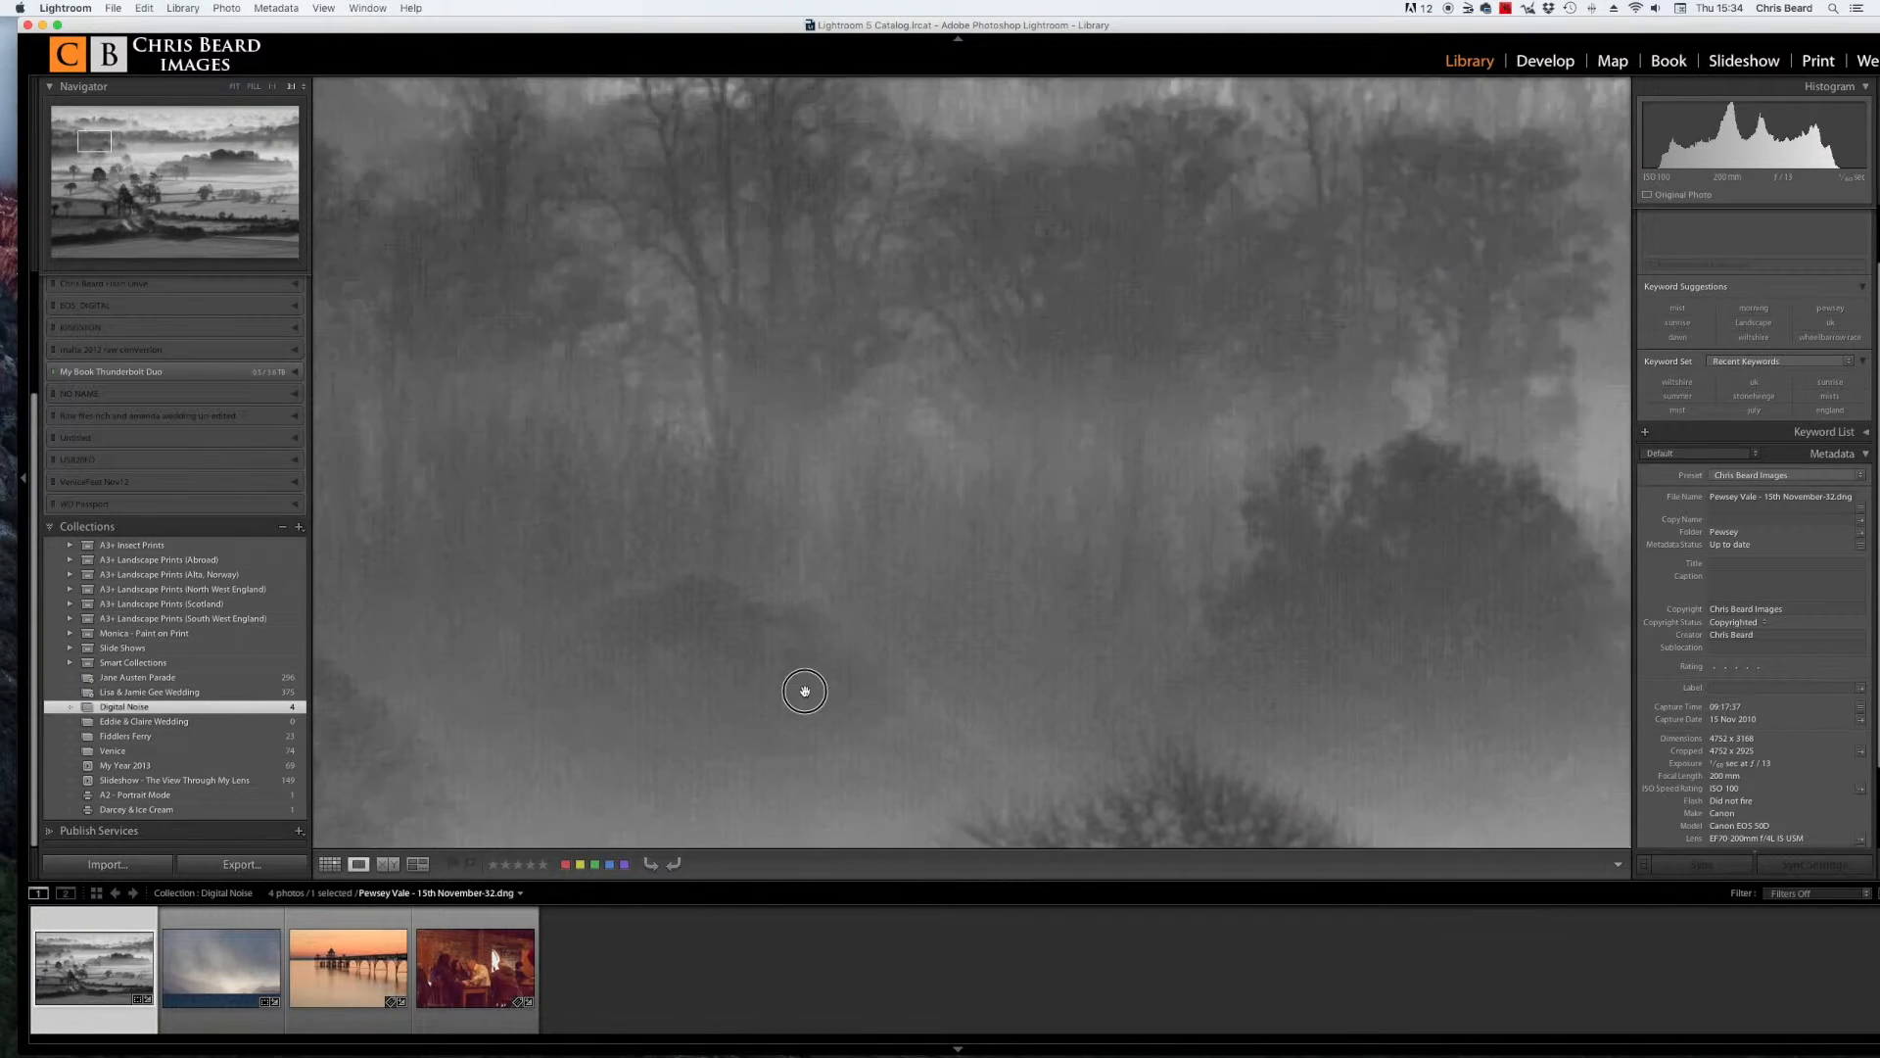
drag(1105, 254, 1009, 675)
drag(1100, 309, 1053, 534)
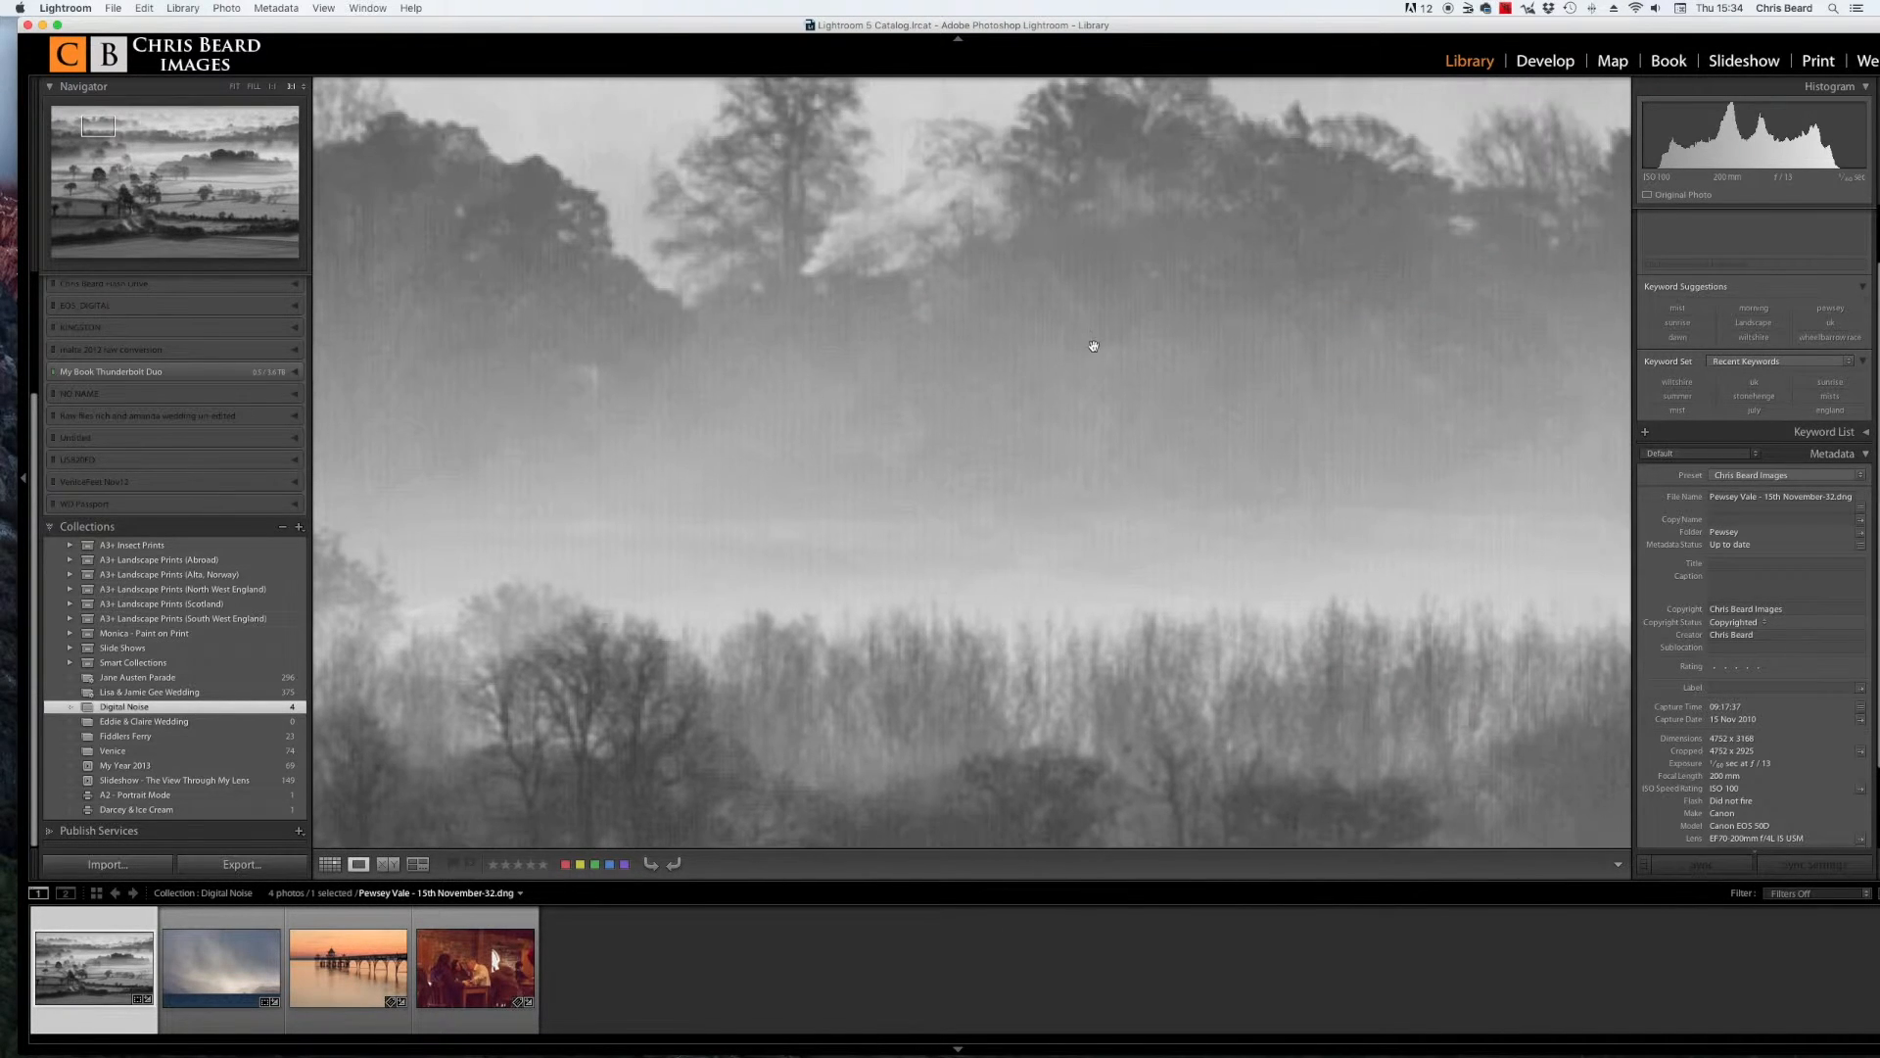
drag(1381, 505, 453, 433)
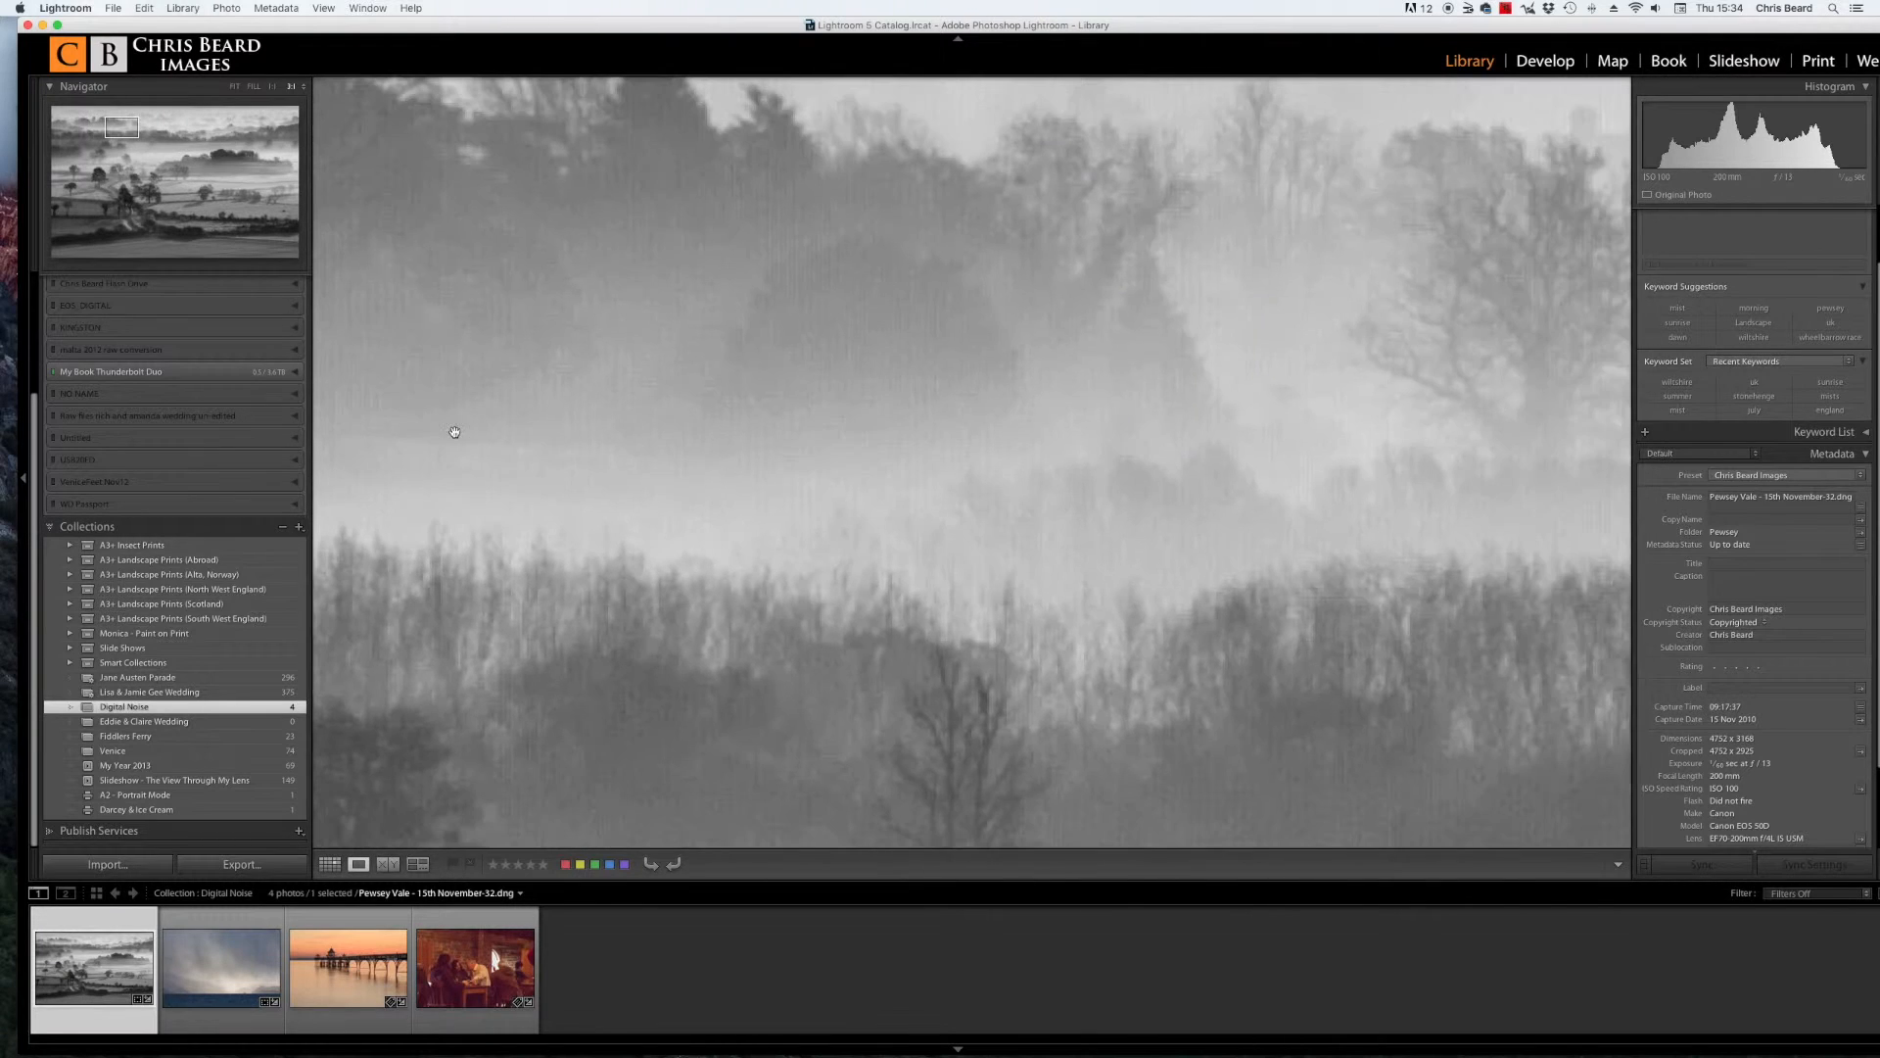
drag(1408, 412, 363, 406)
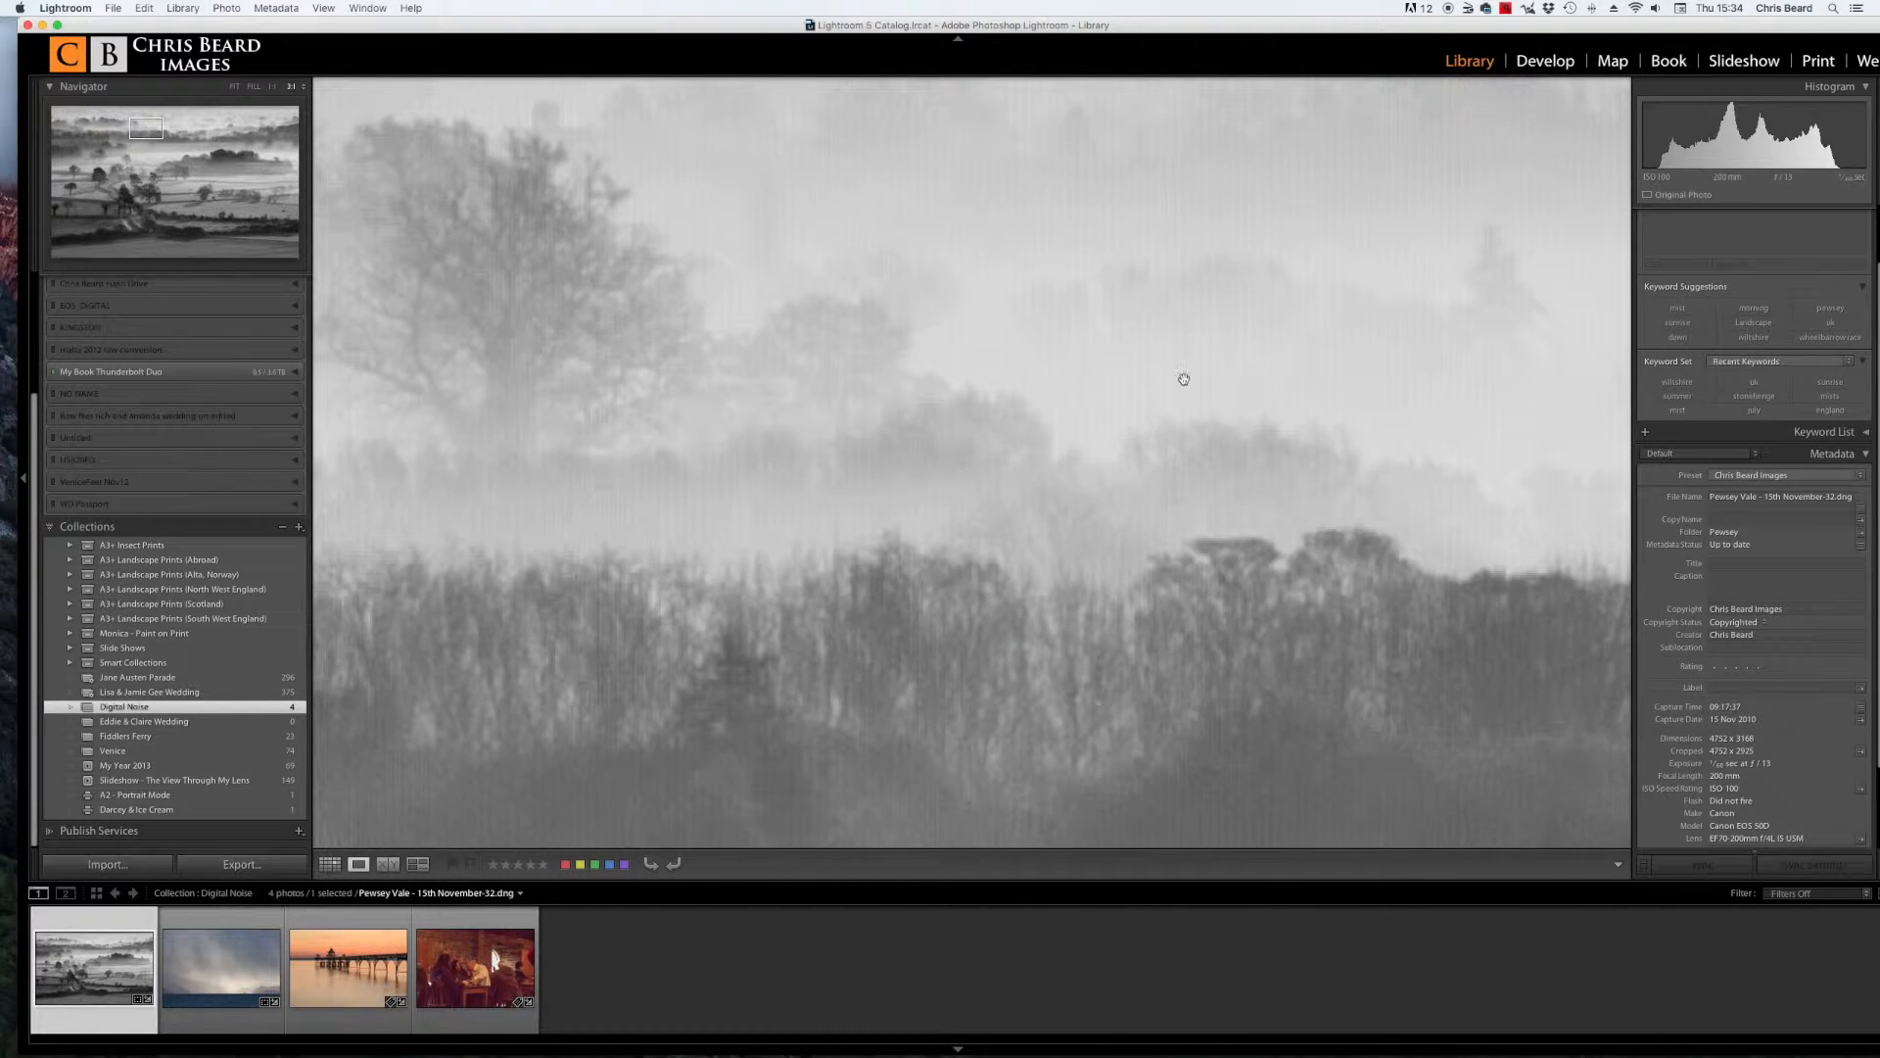
drag(1335, 385, 826, 447)
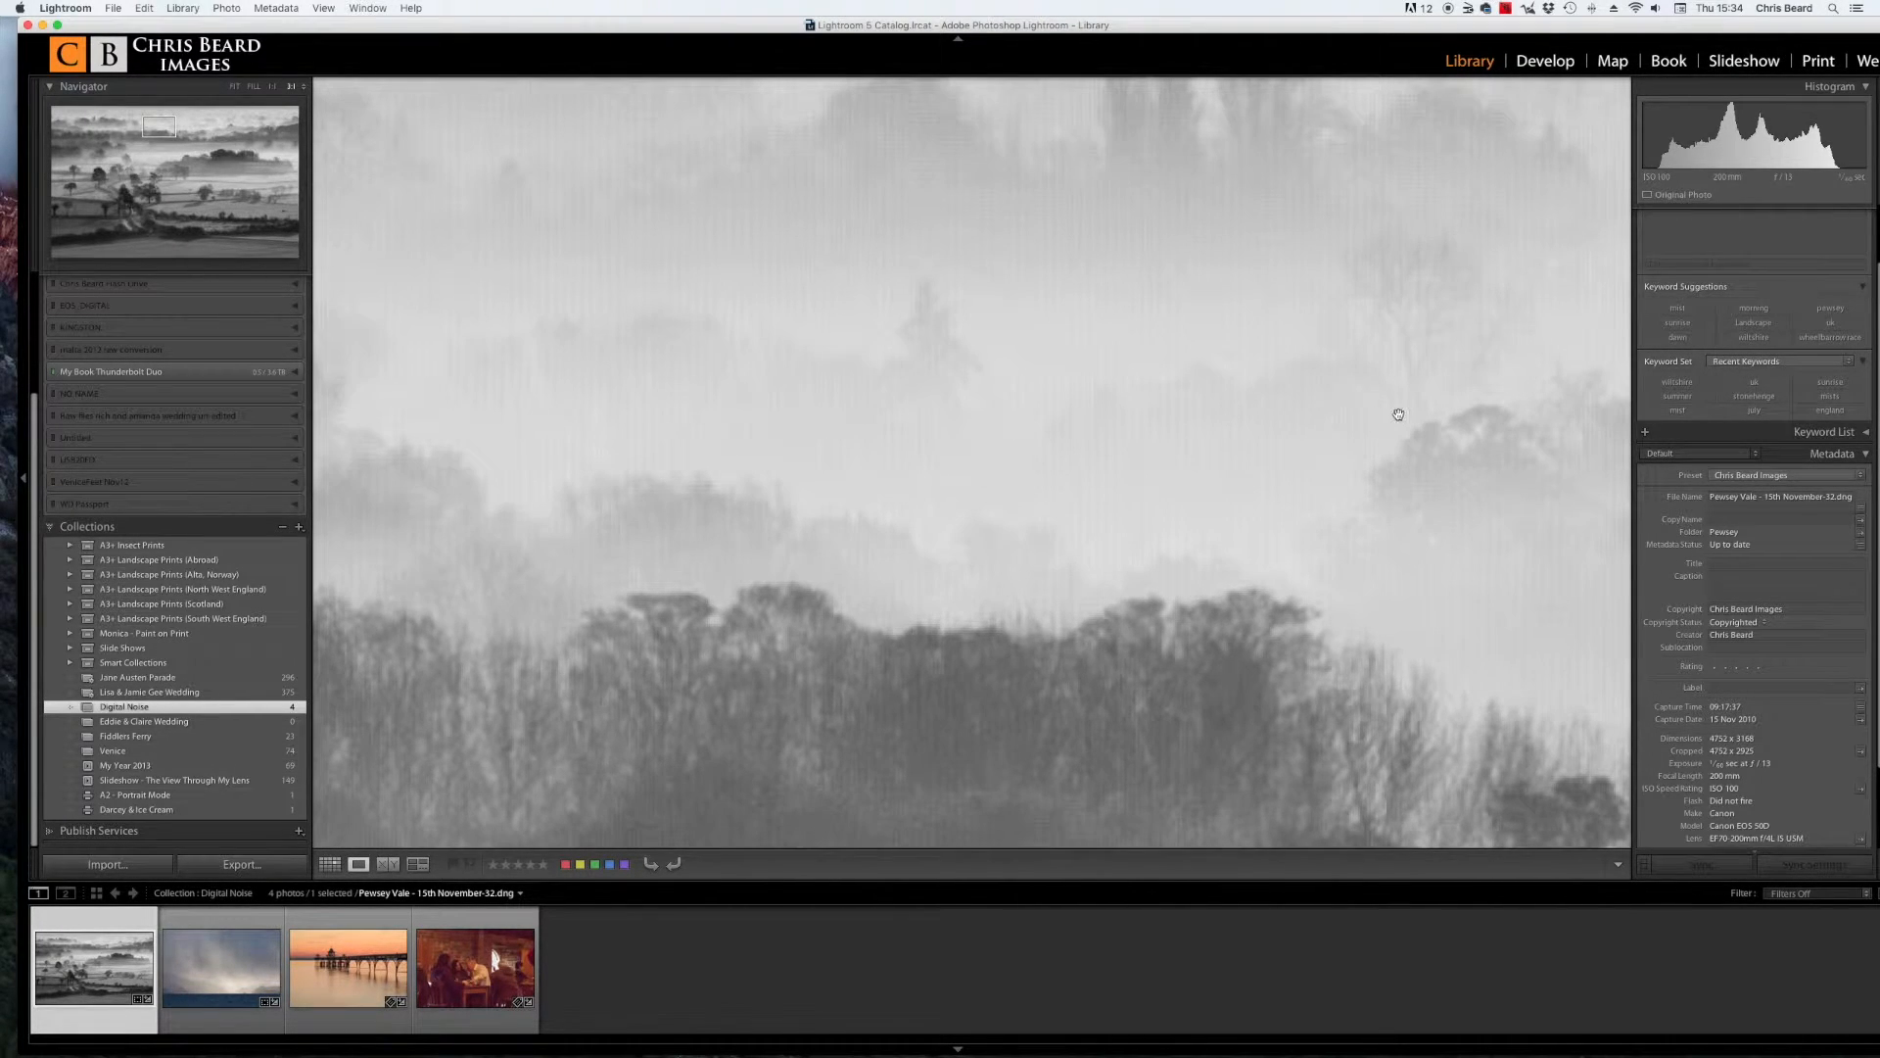
drag(1416, 415, 781, 415)
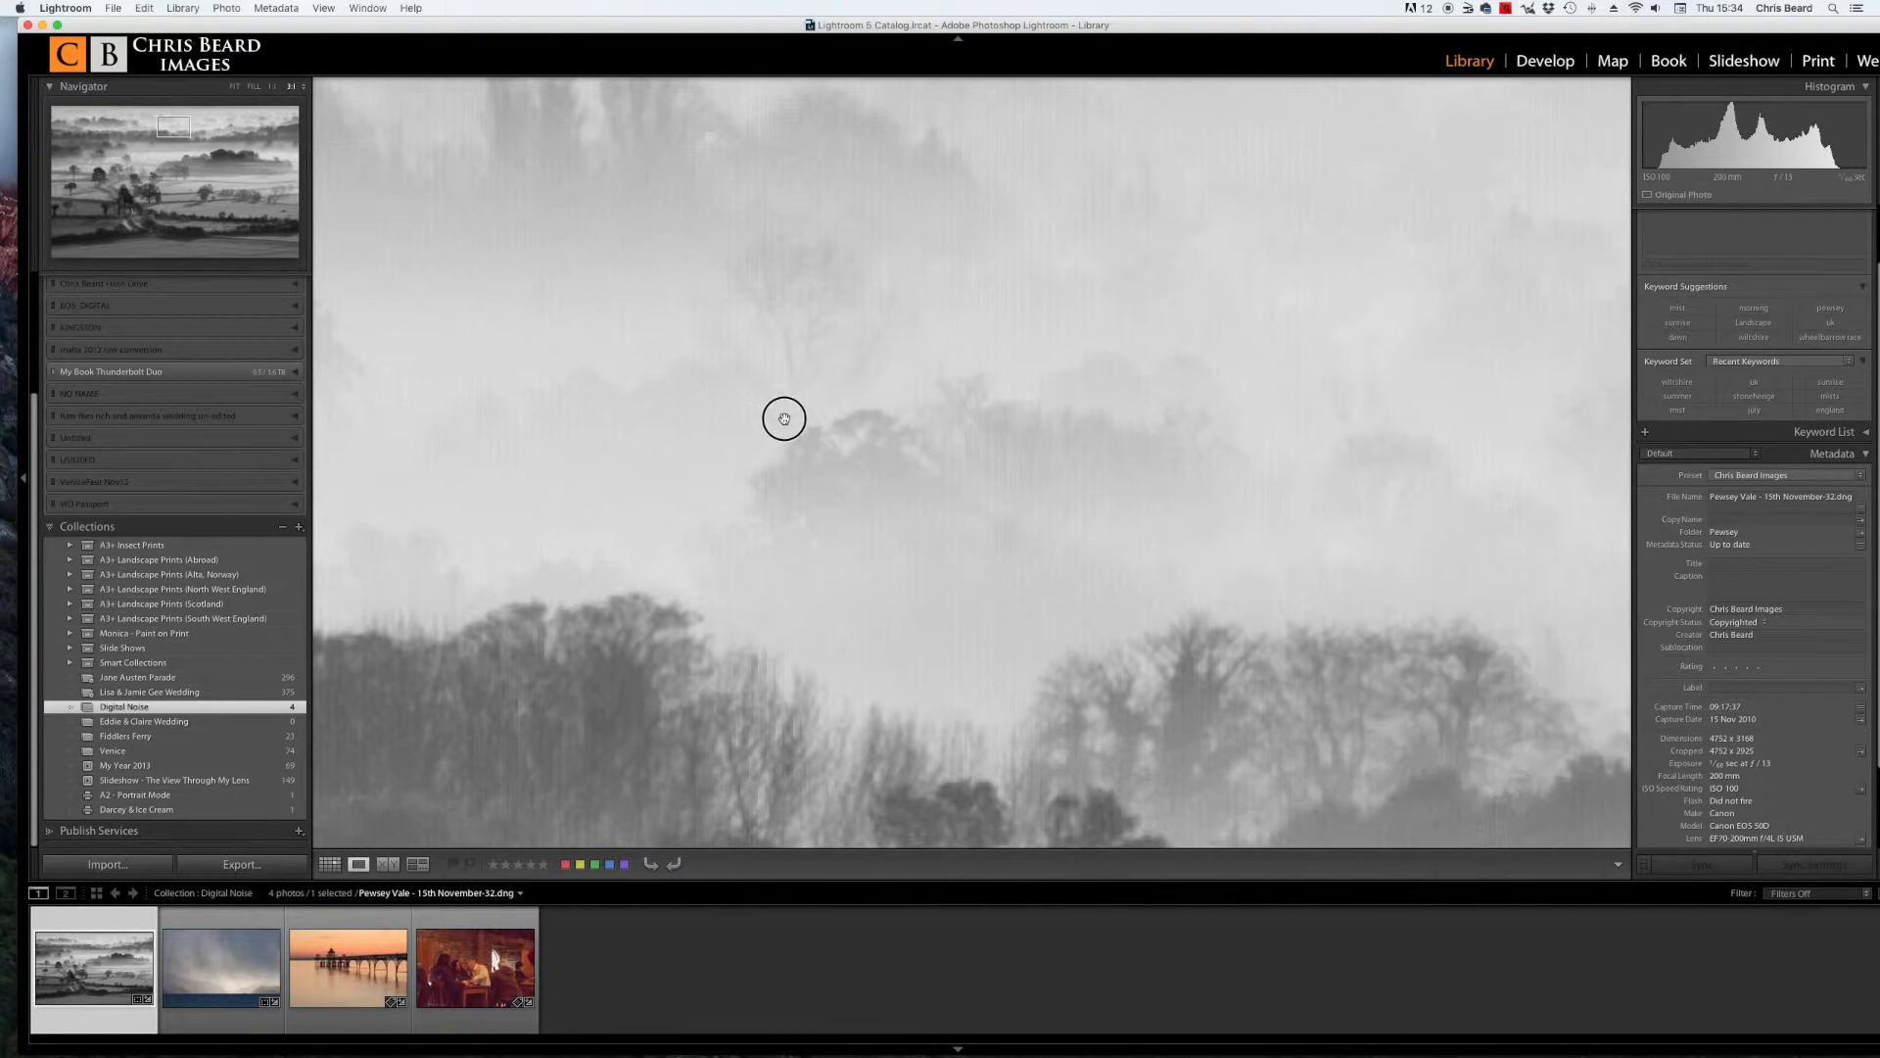
drag(1453, 420, 936, 420)
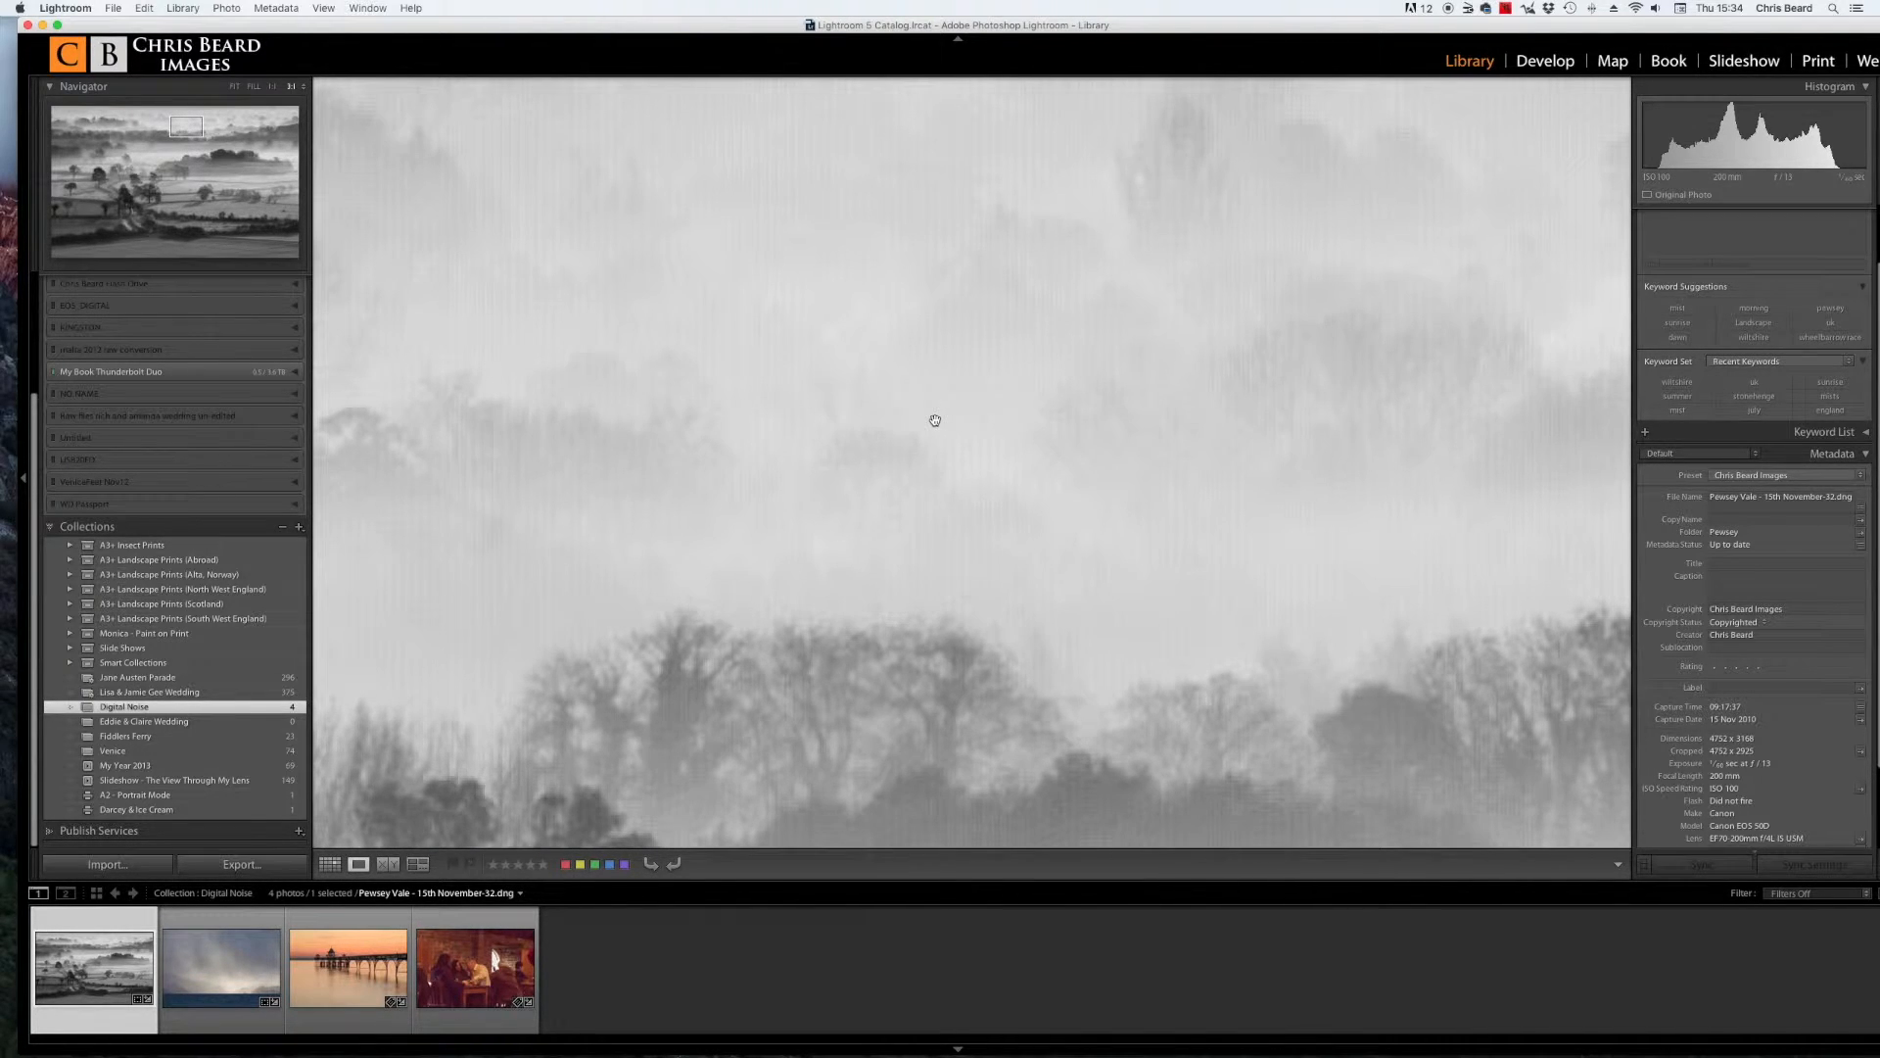
drag(902, 504, 1012, 310)
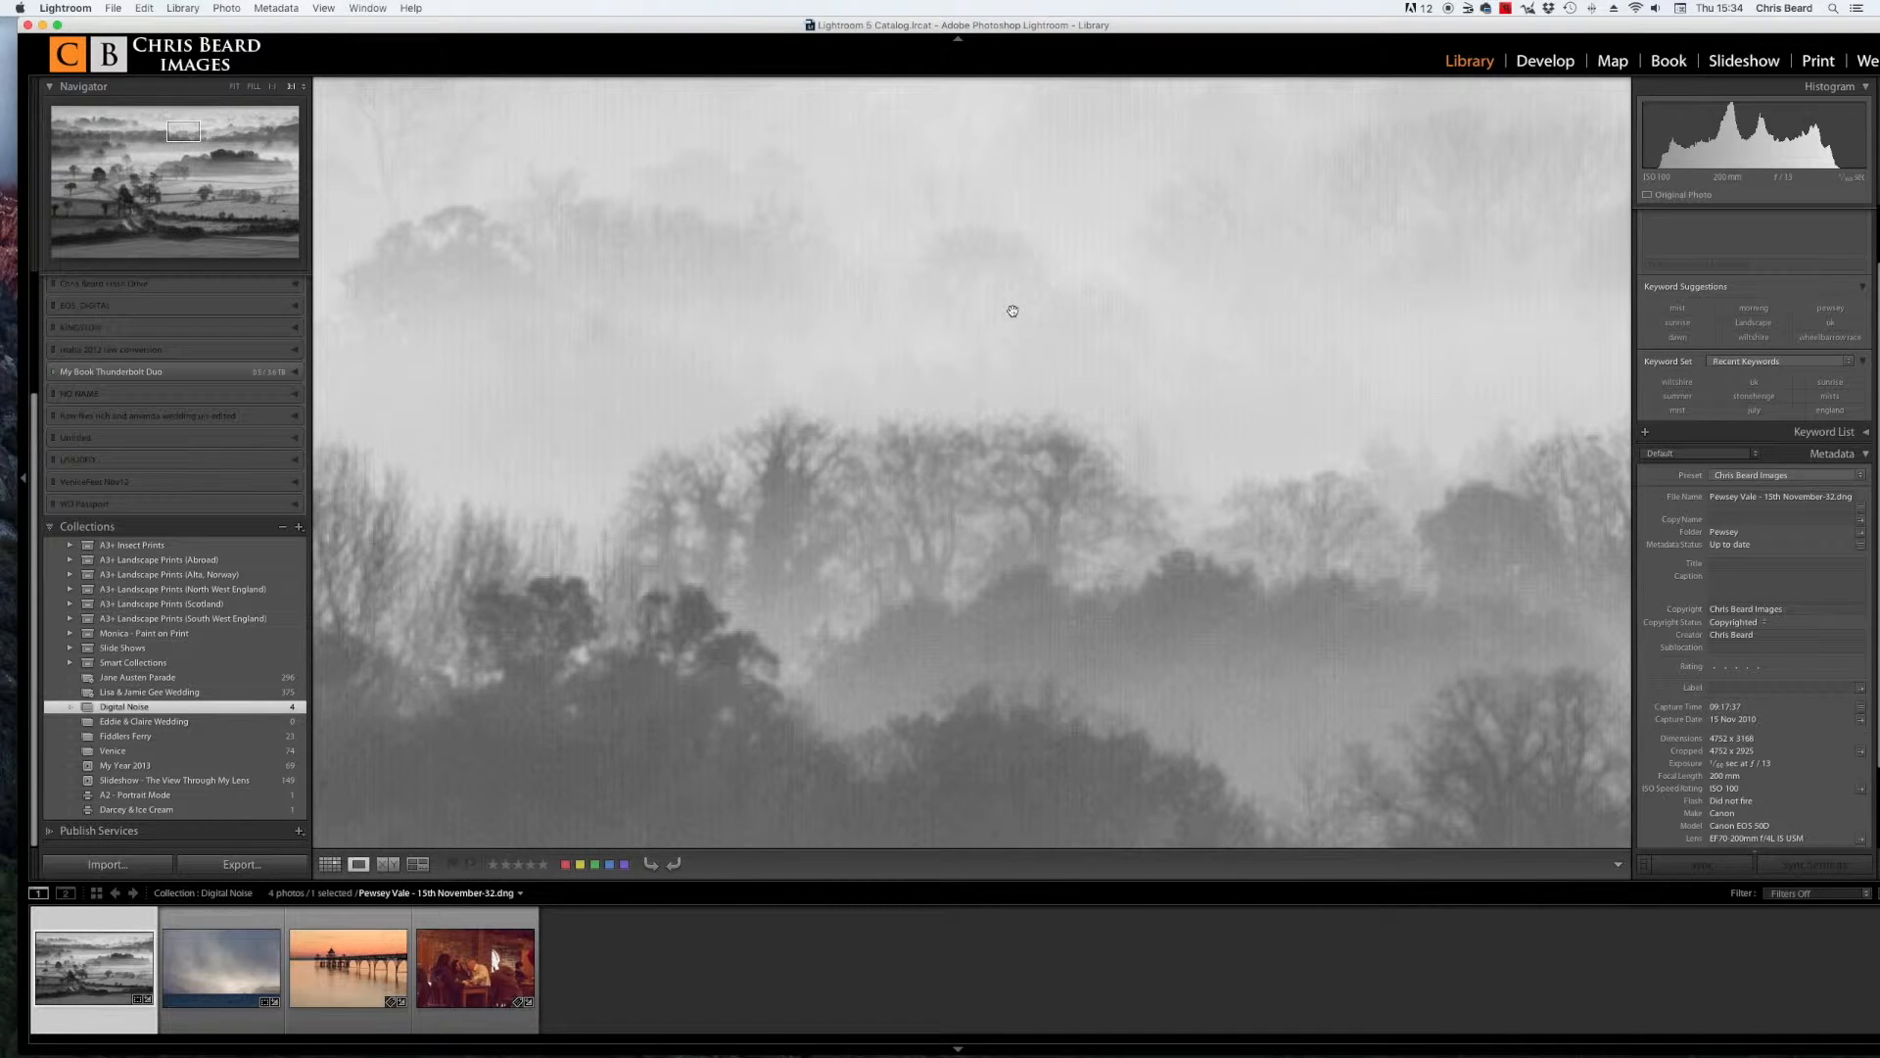
Step: Pan across the treeline and sky of the landscape photo to inspect noise, then return to the fit view
drag(783, 285, 770, 574)
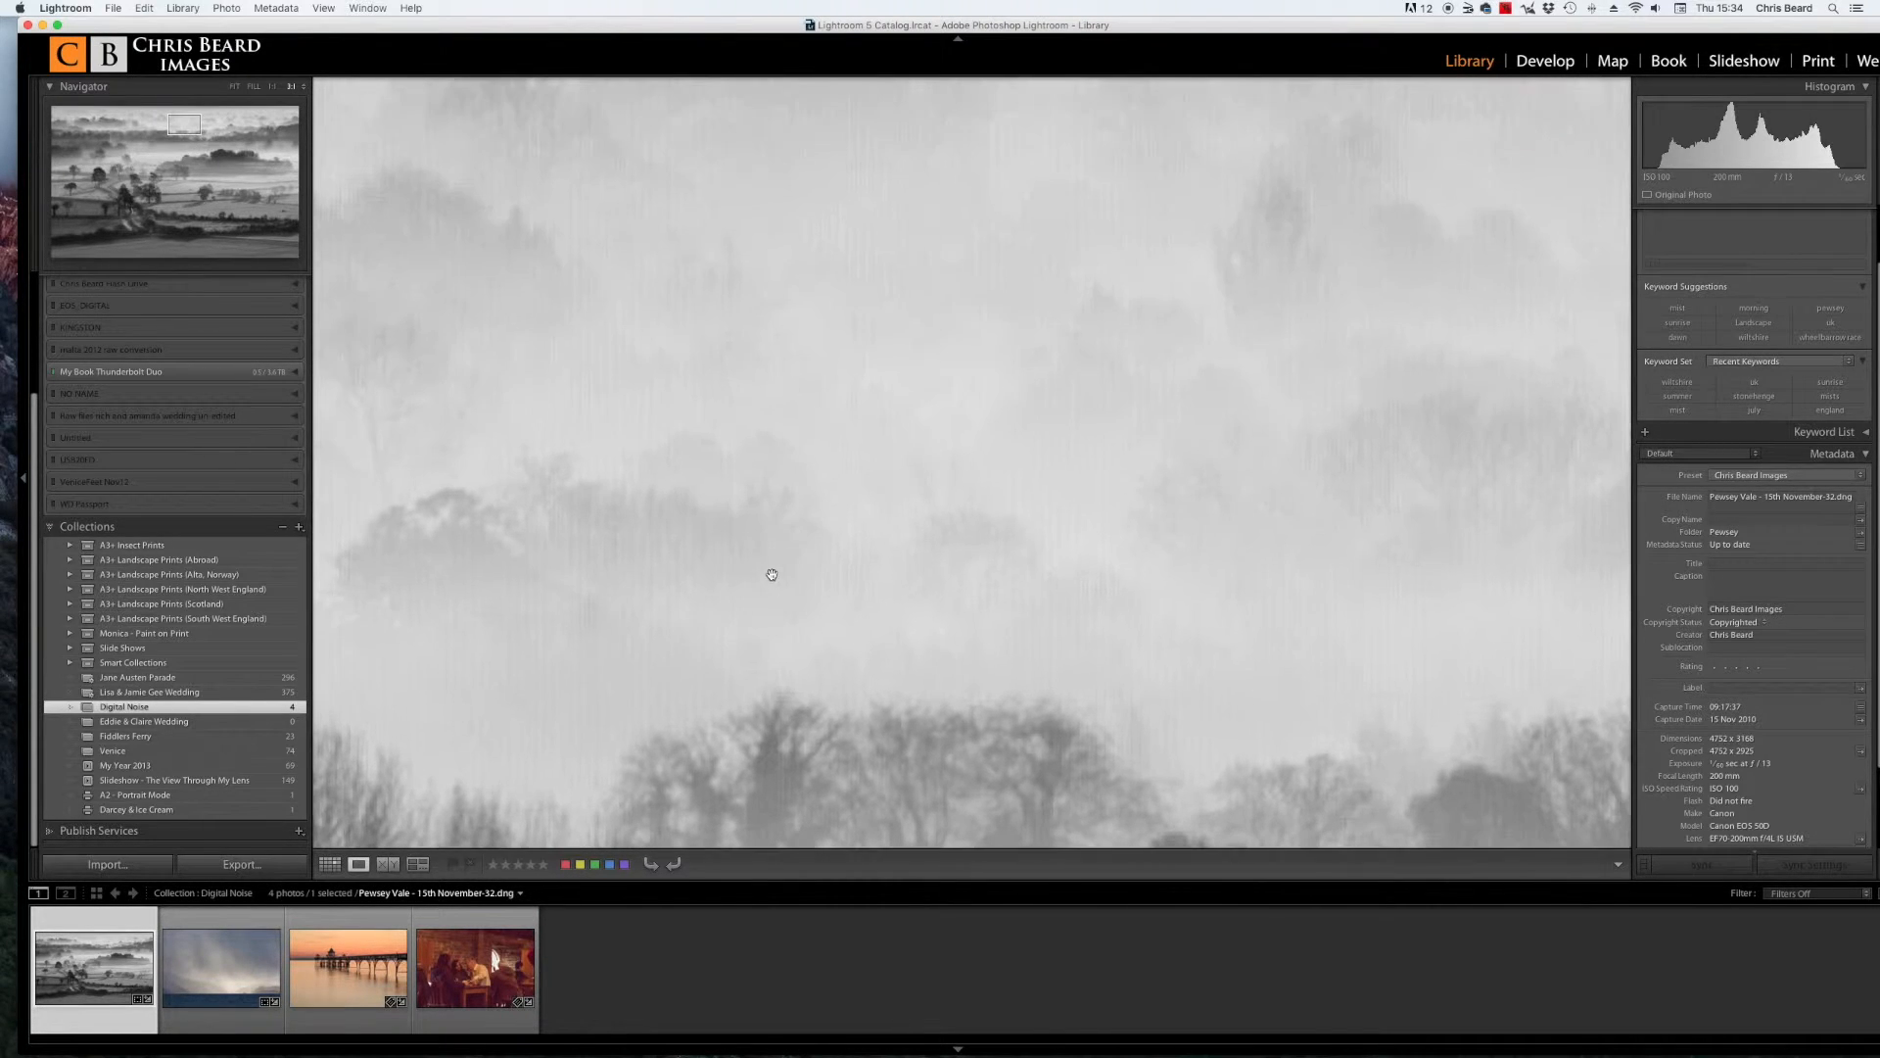
drag(647, 364, 1368, 415)
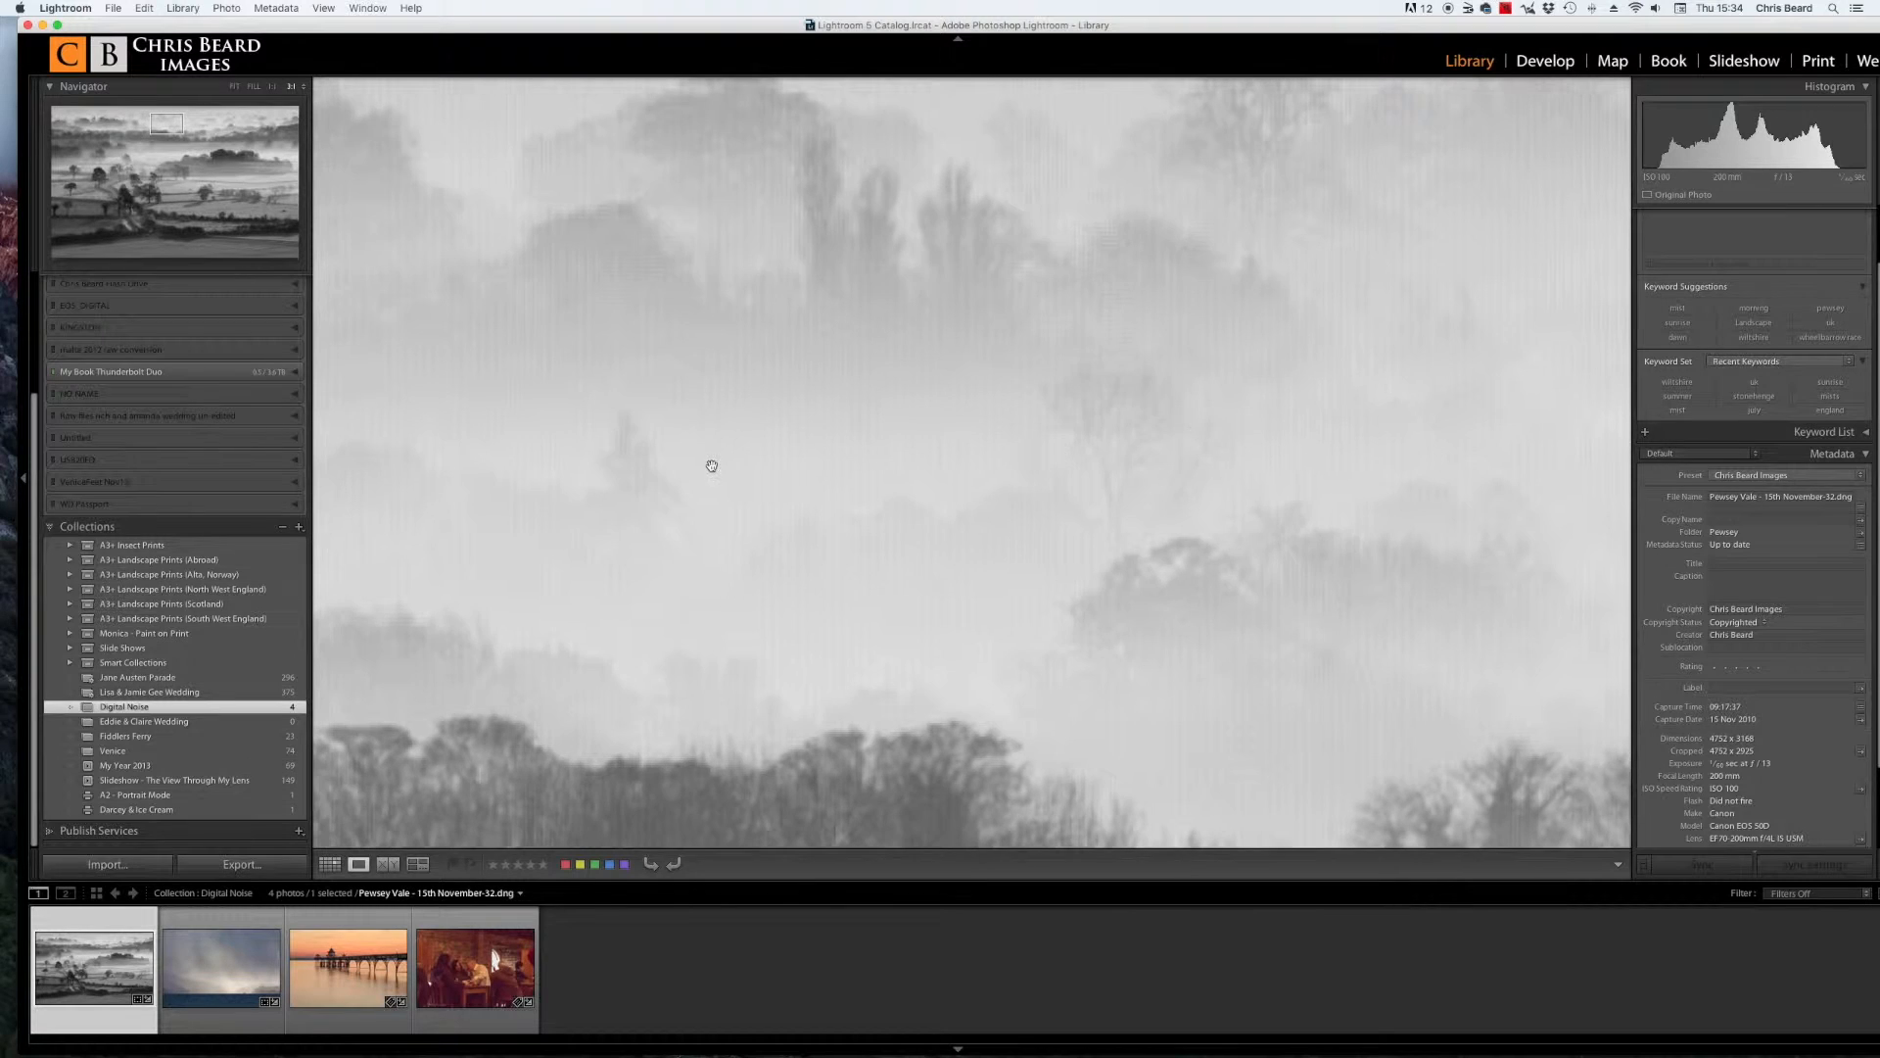
drag(709, 466, 1439, 453)
drag(794, 458, 1220, 676)
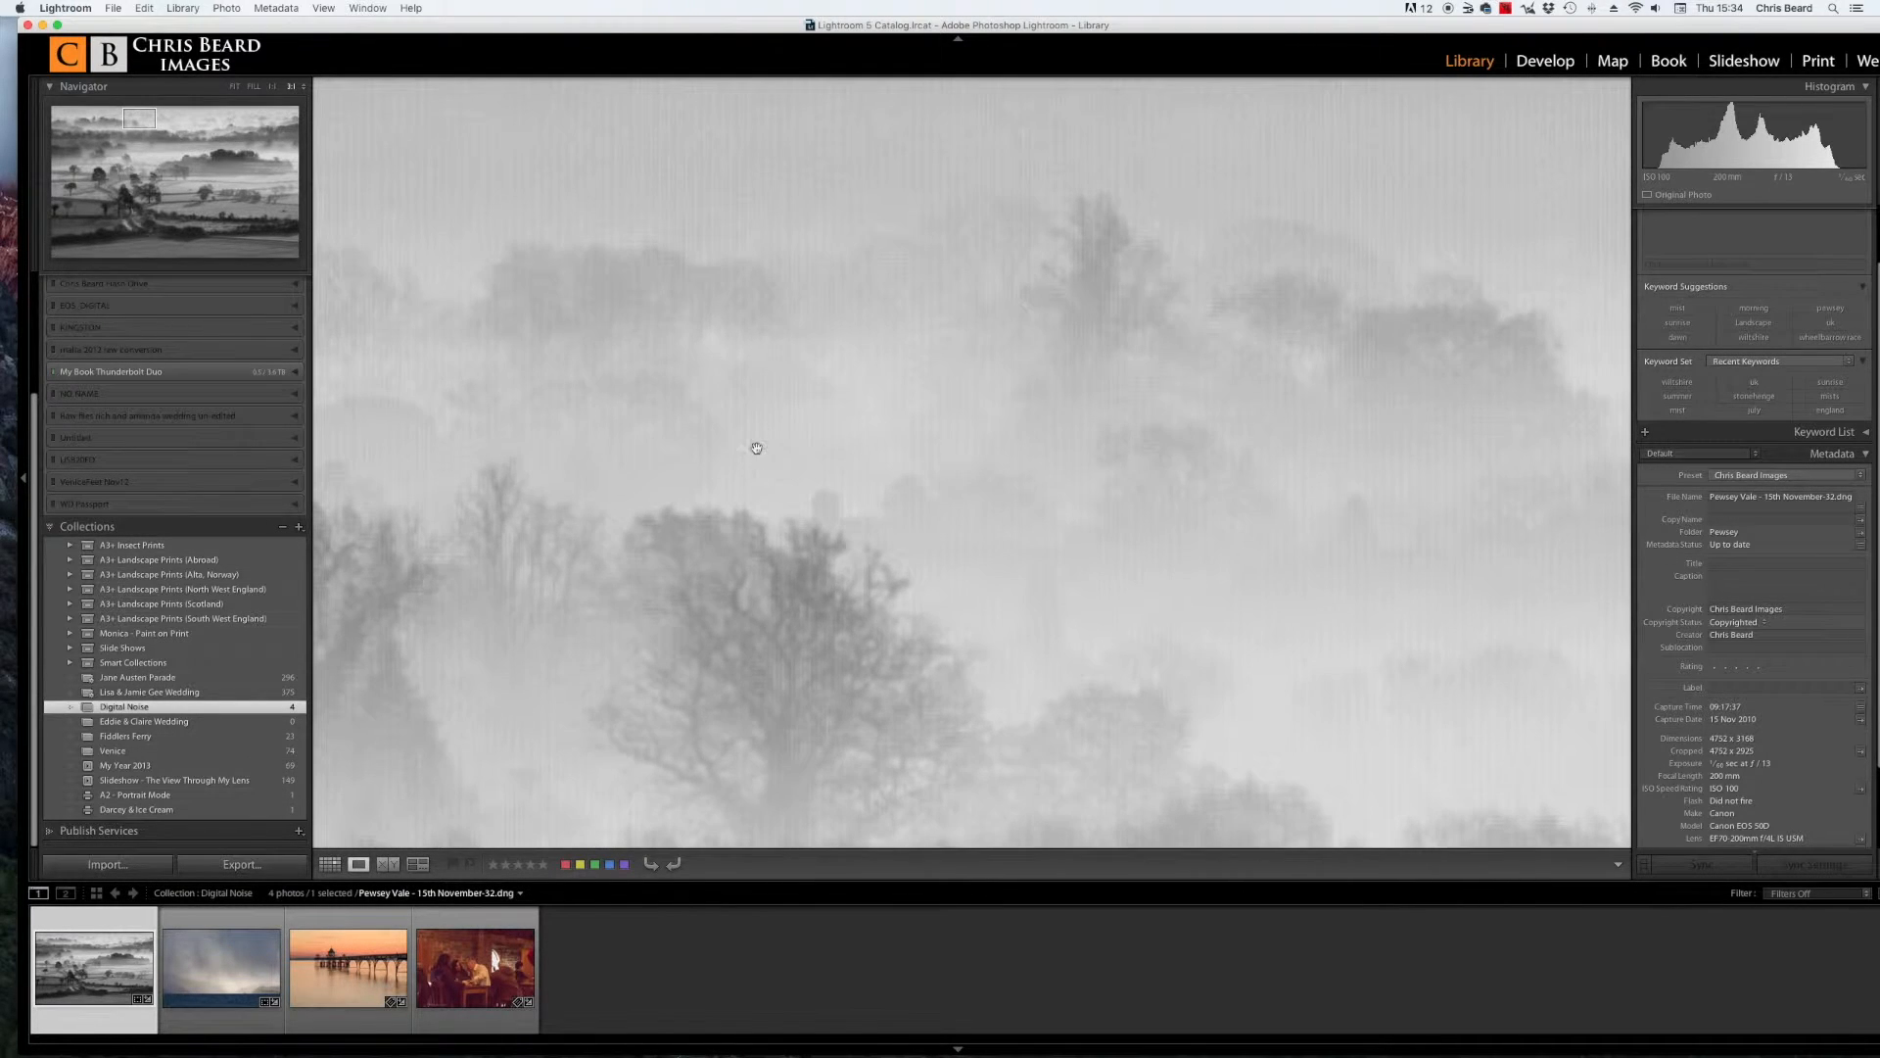
drag(745, 431, 939, 702)
drag(693, 529, 1310, 344)
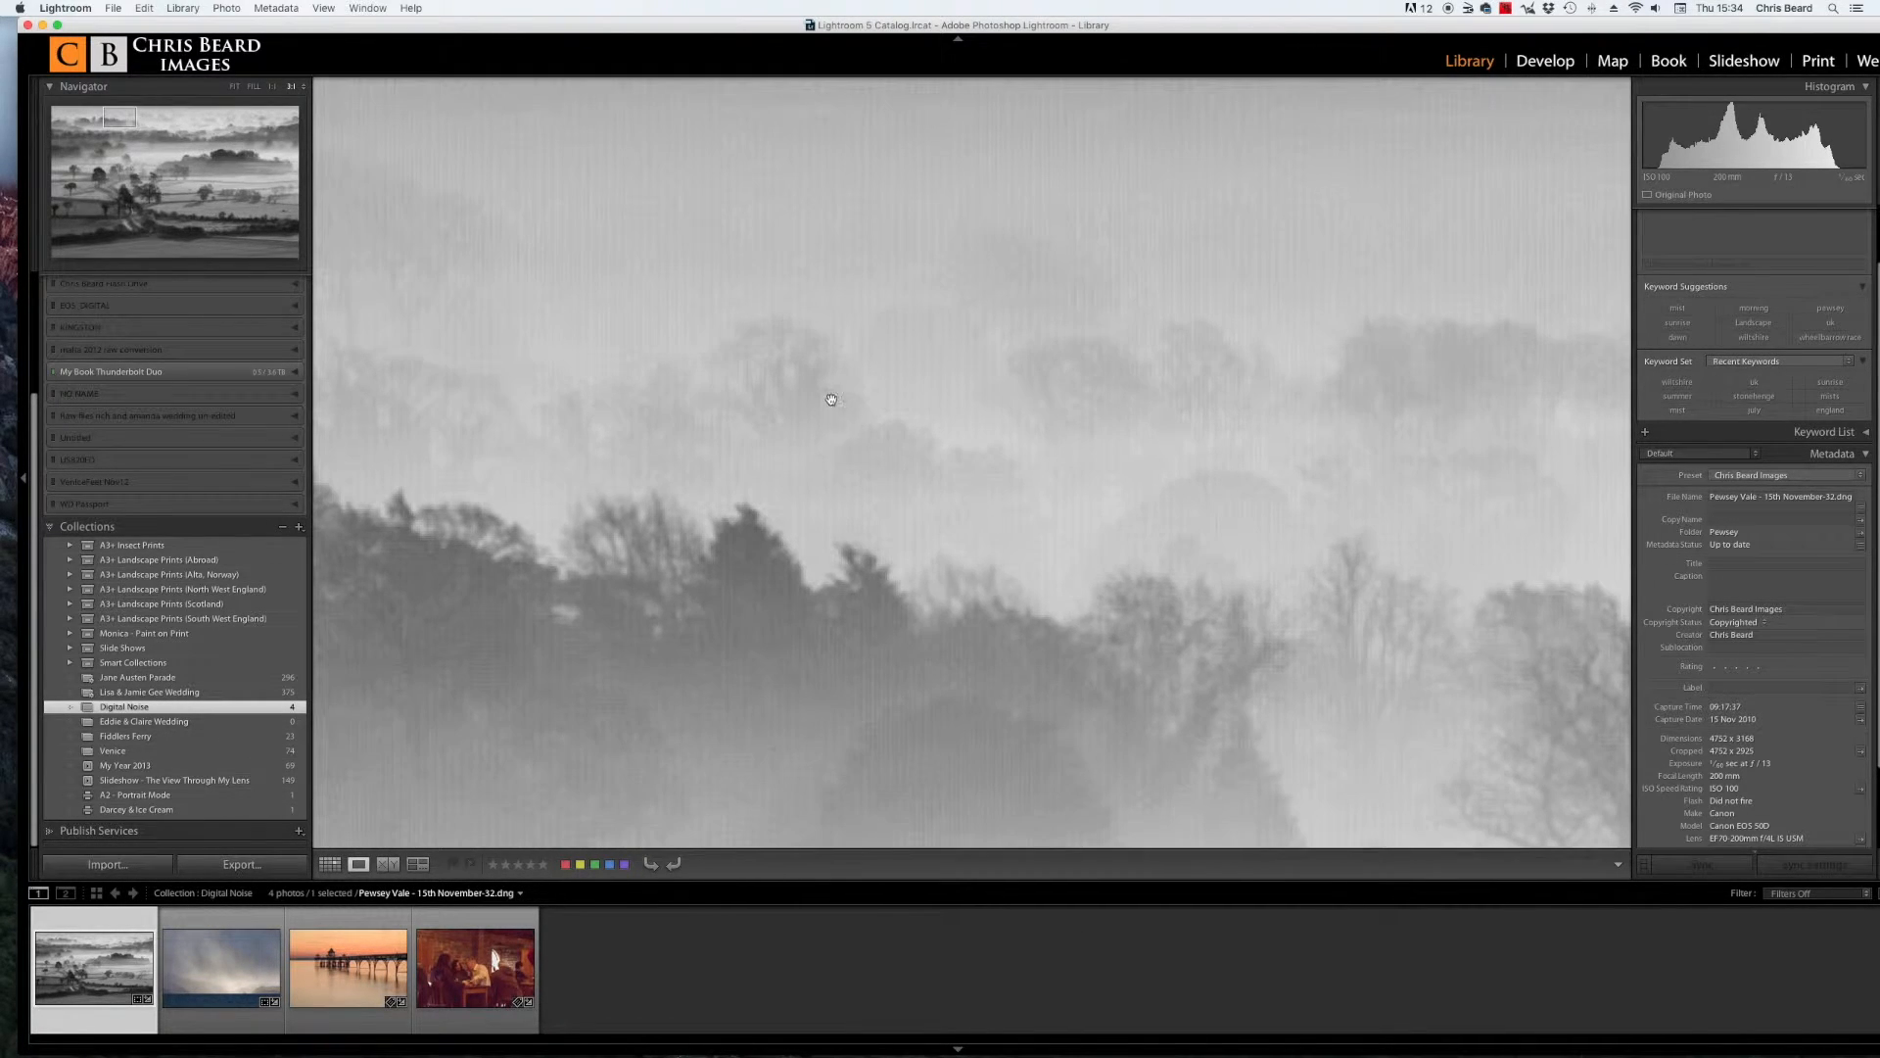
drag(829, 399, 1270, 409)
drag(886, 386, 1267, 544)
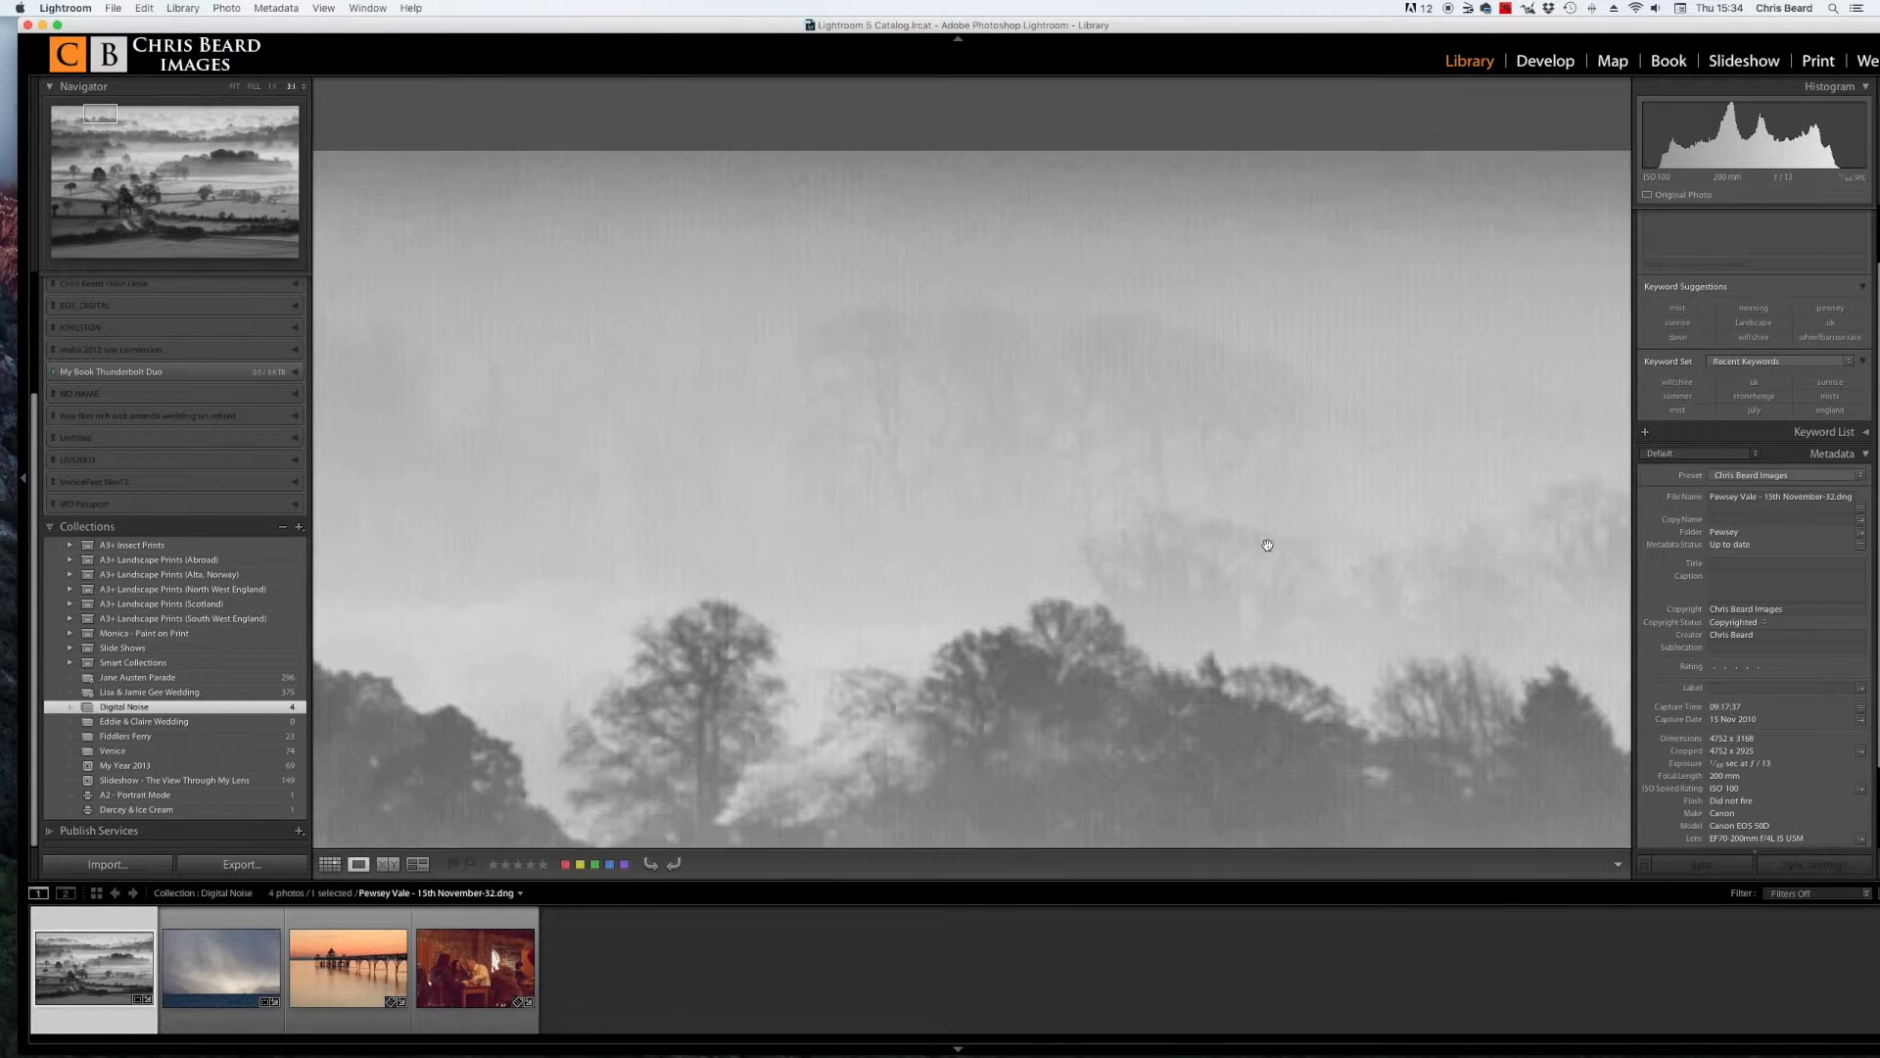
drag(1086, 488, 1131, 403)
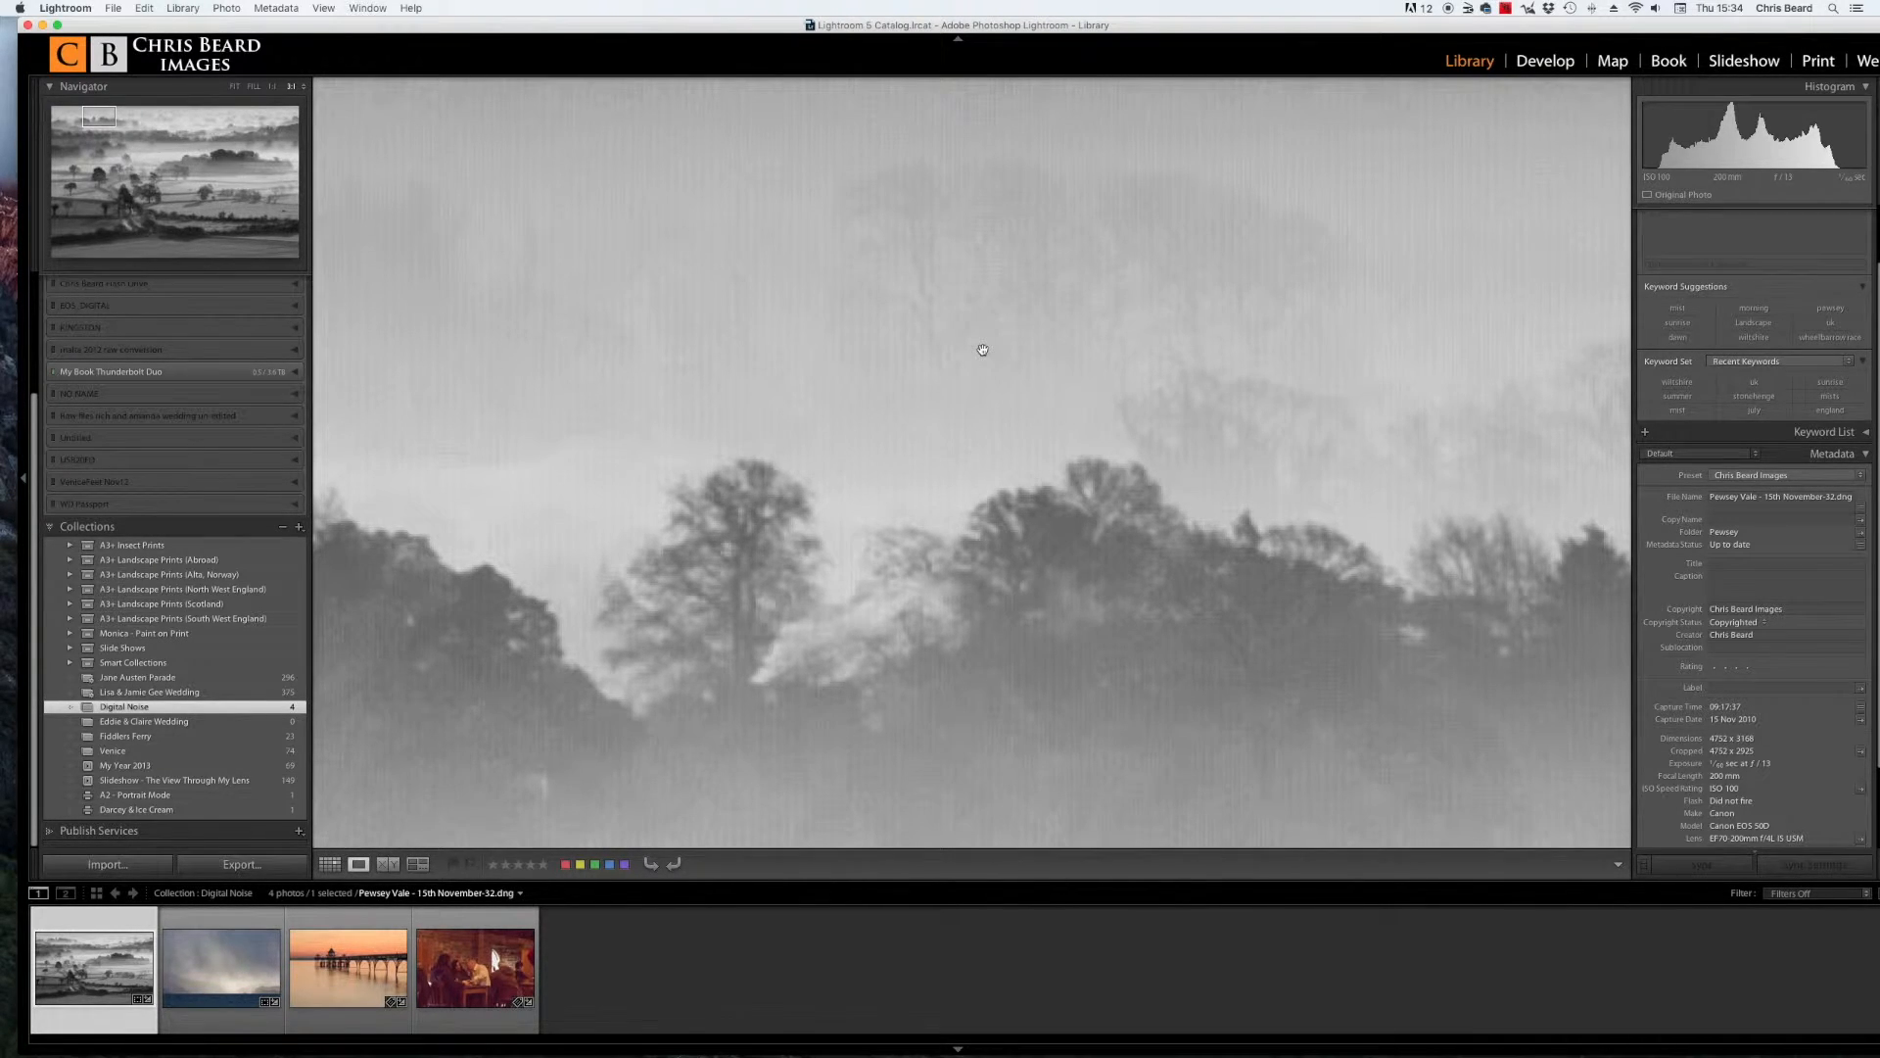
drag(982, 318, 952, 372)
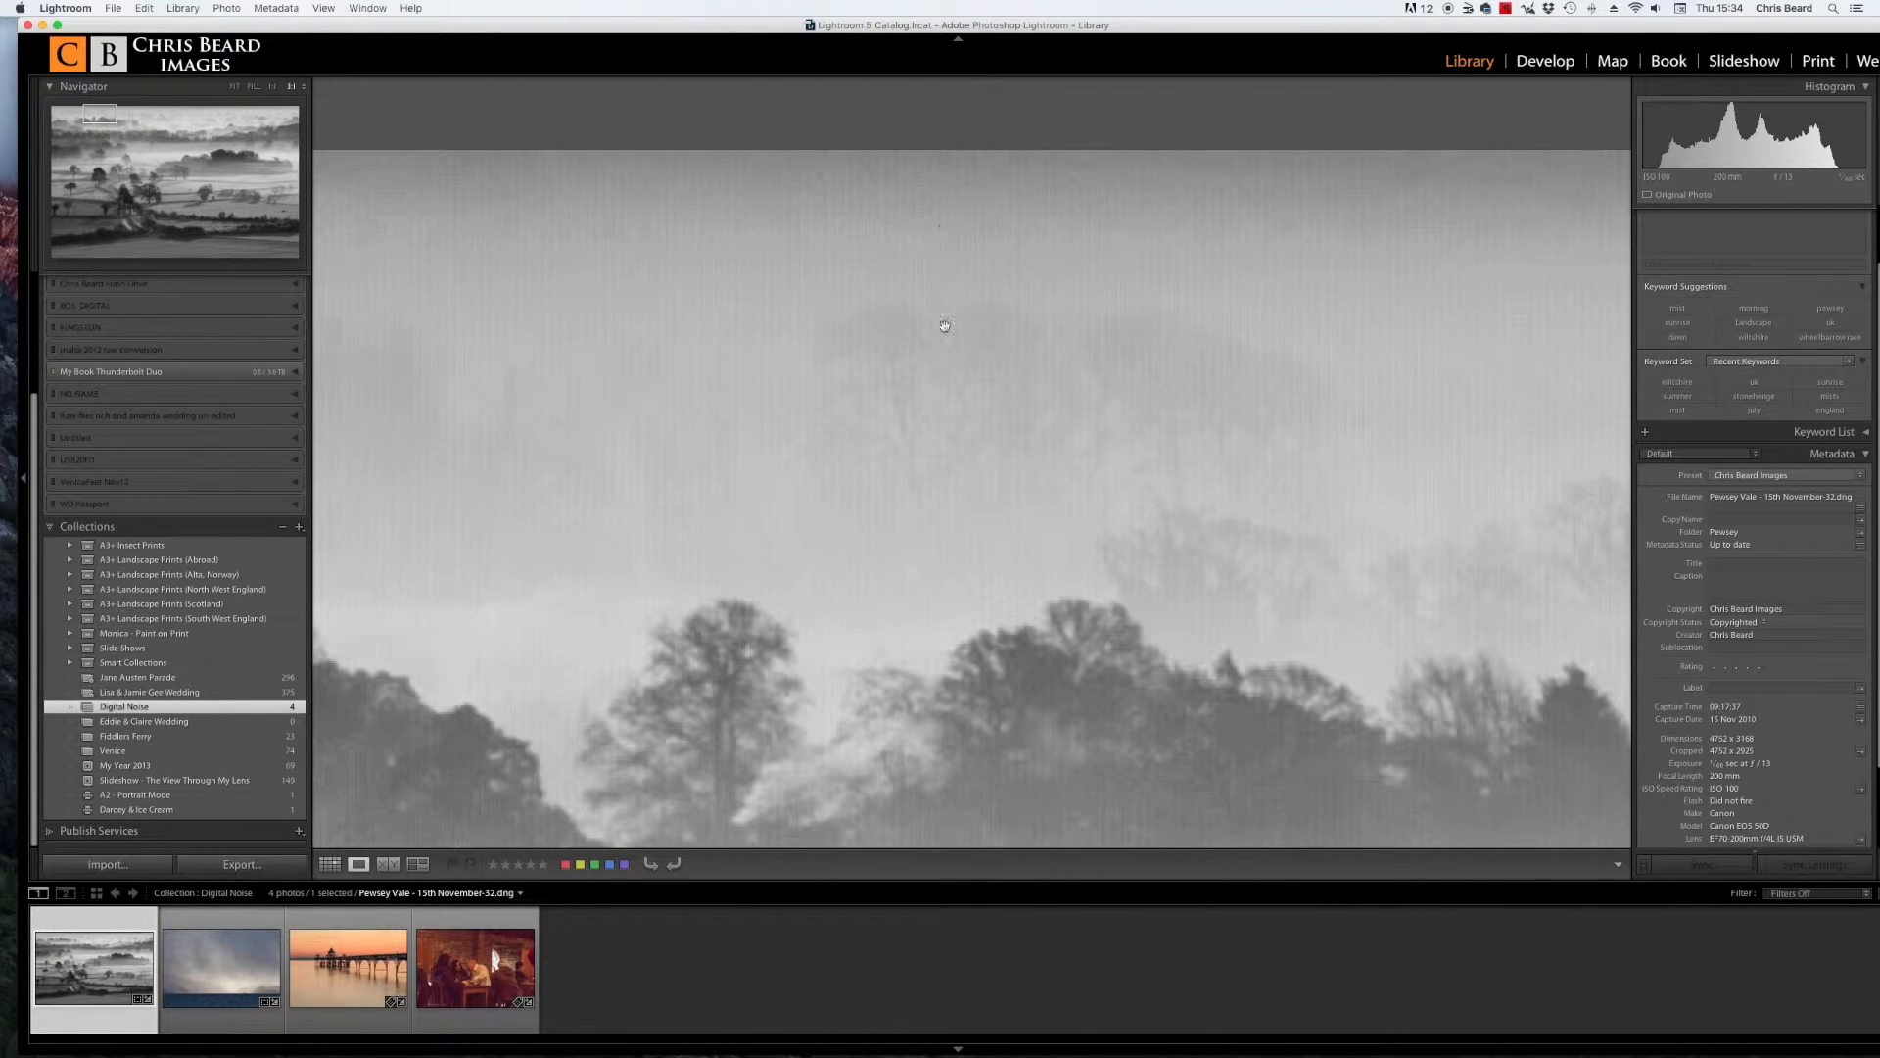
drag(898, 601, 911, 463)
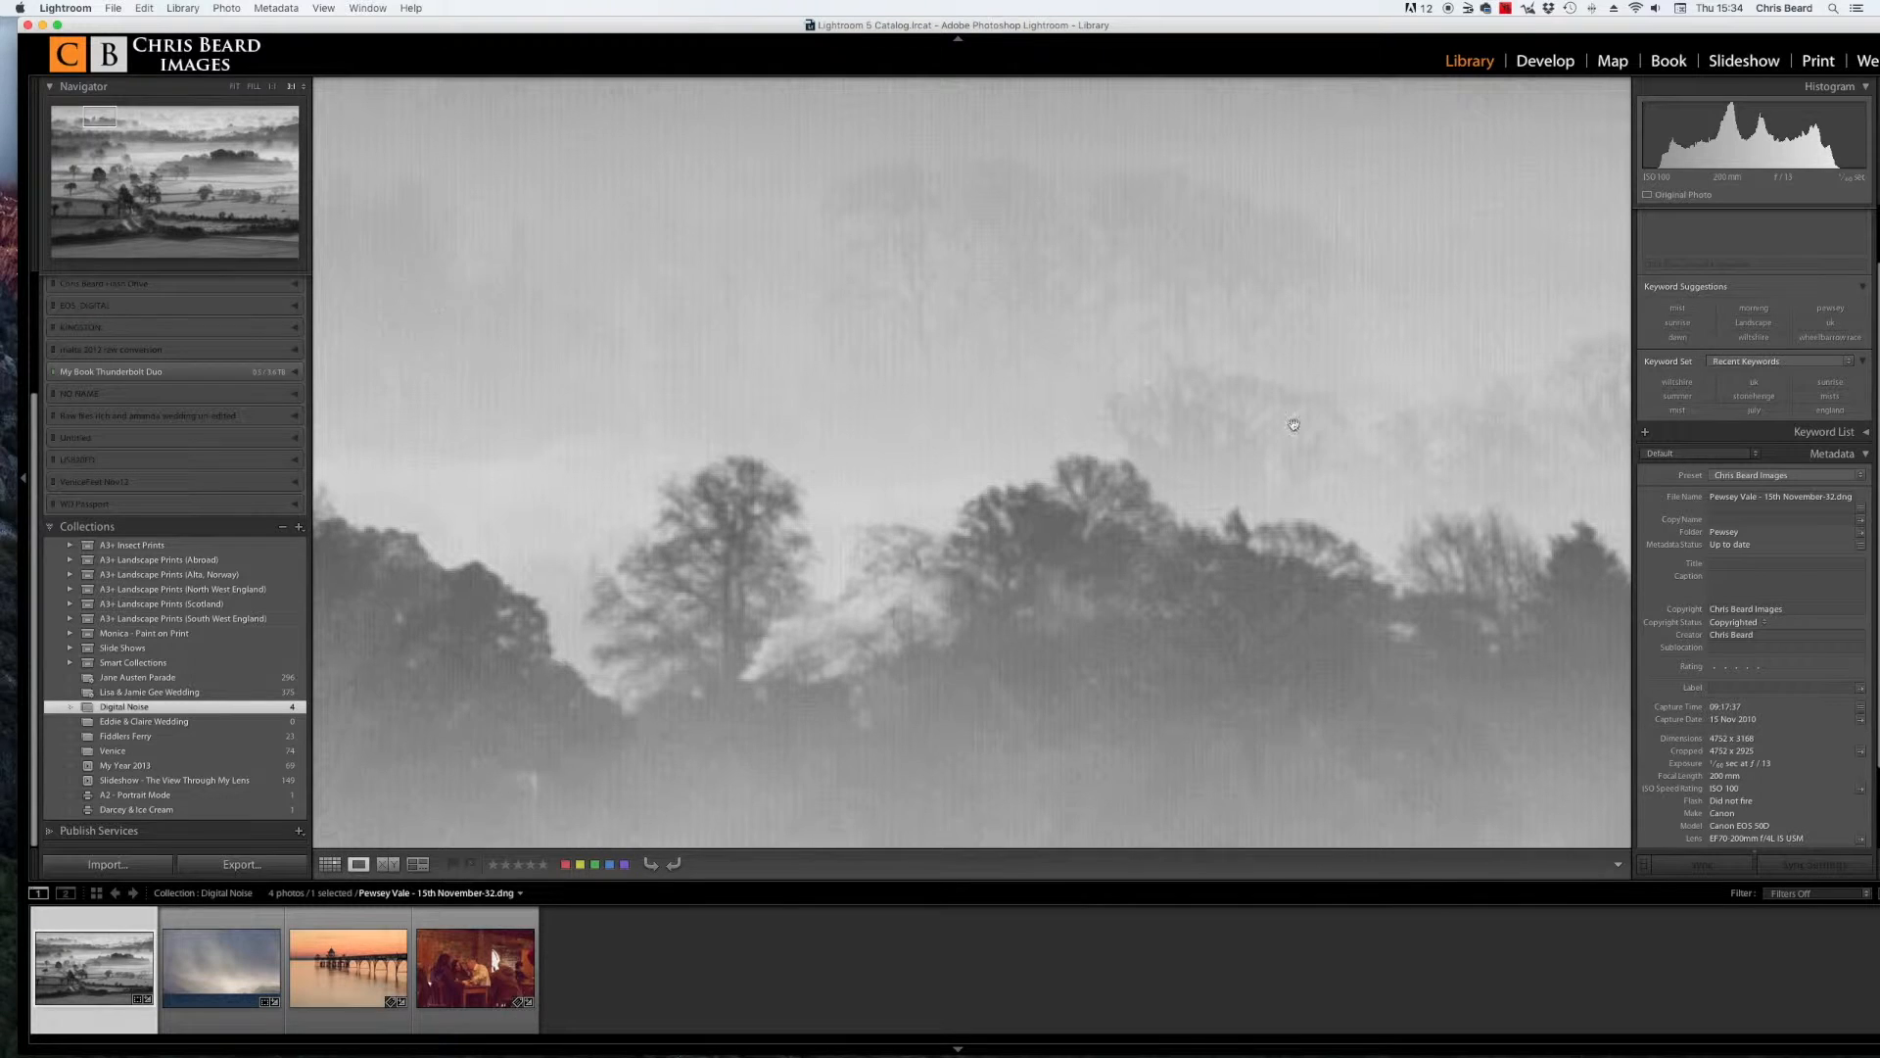
drag(1423, 533, 1416, 398)
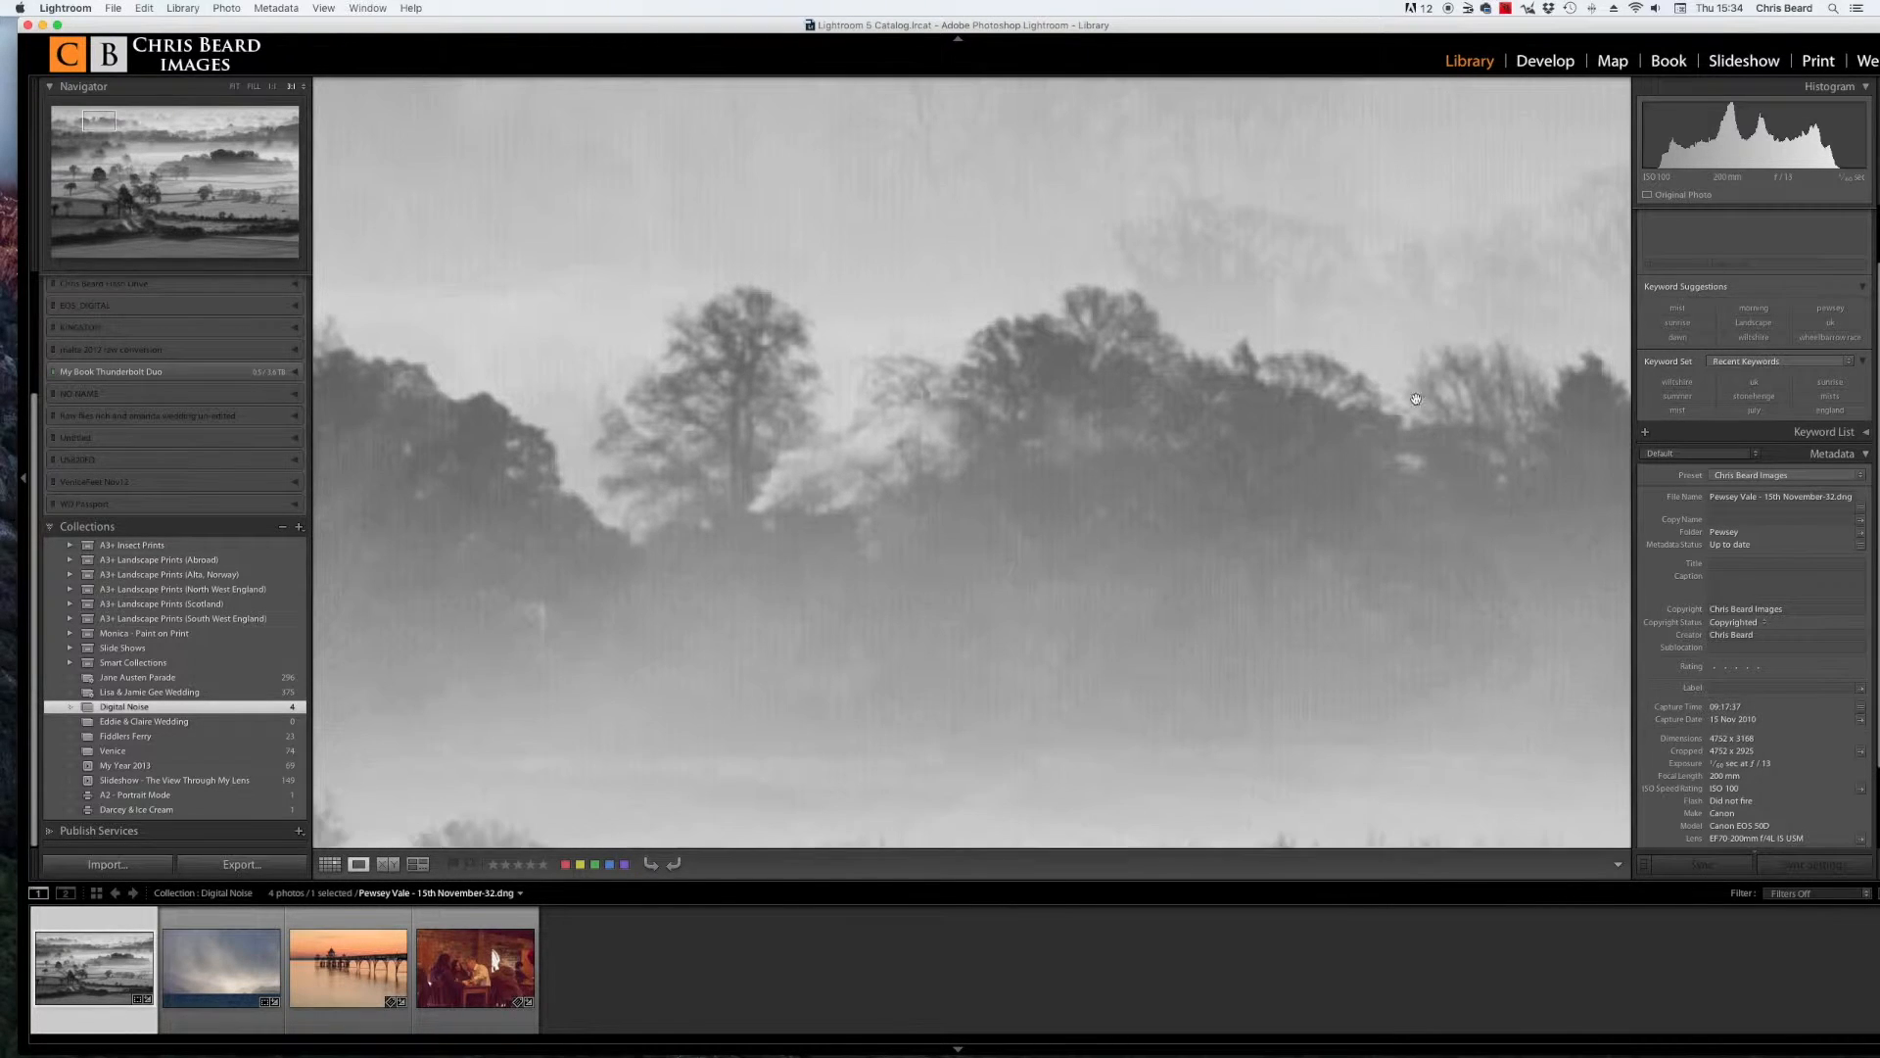
drag(1393, 474, 1405, 372)
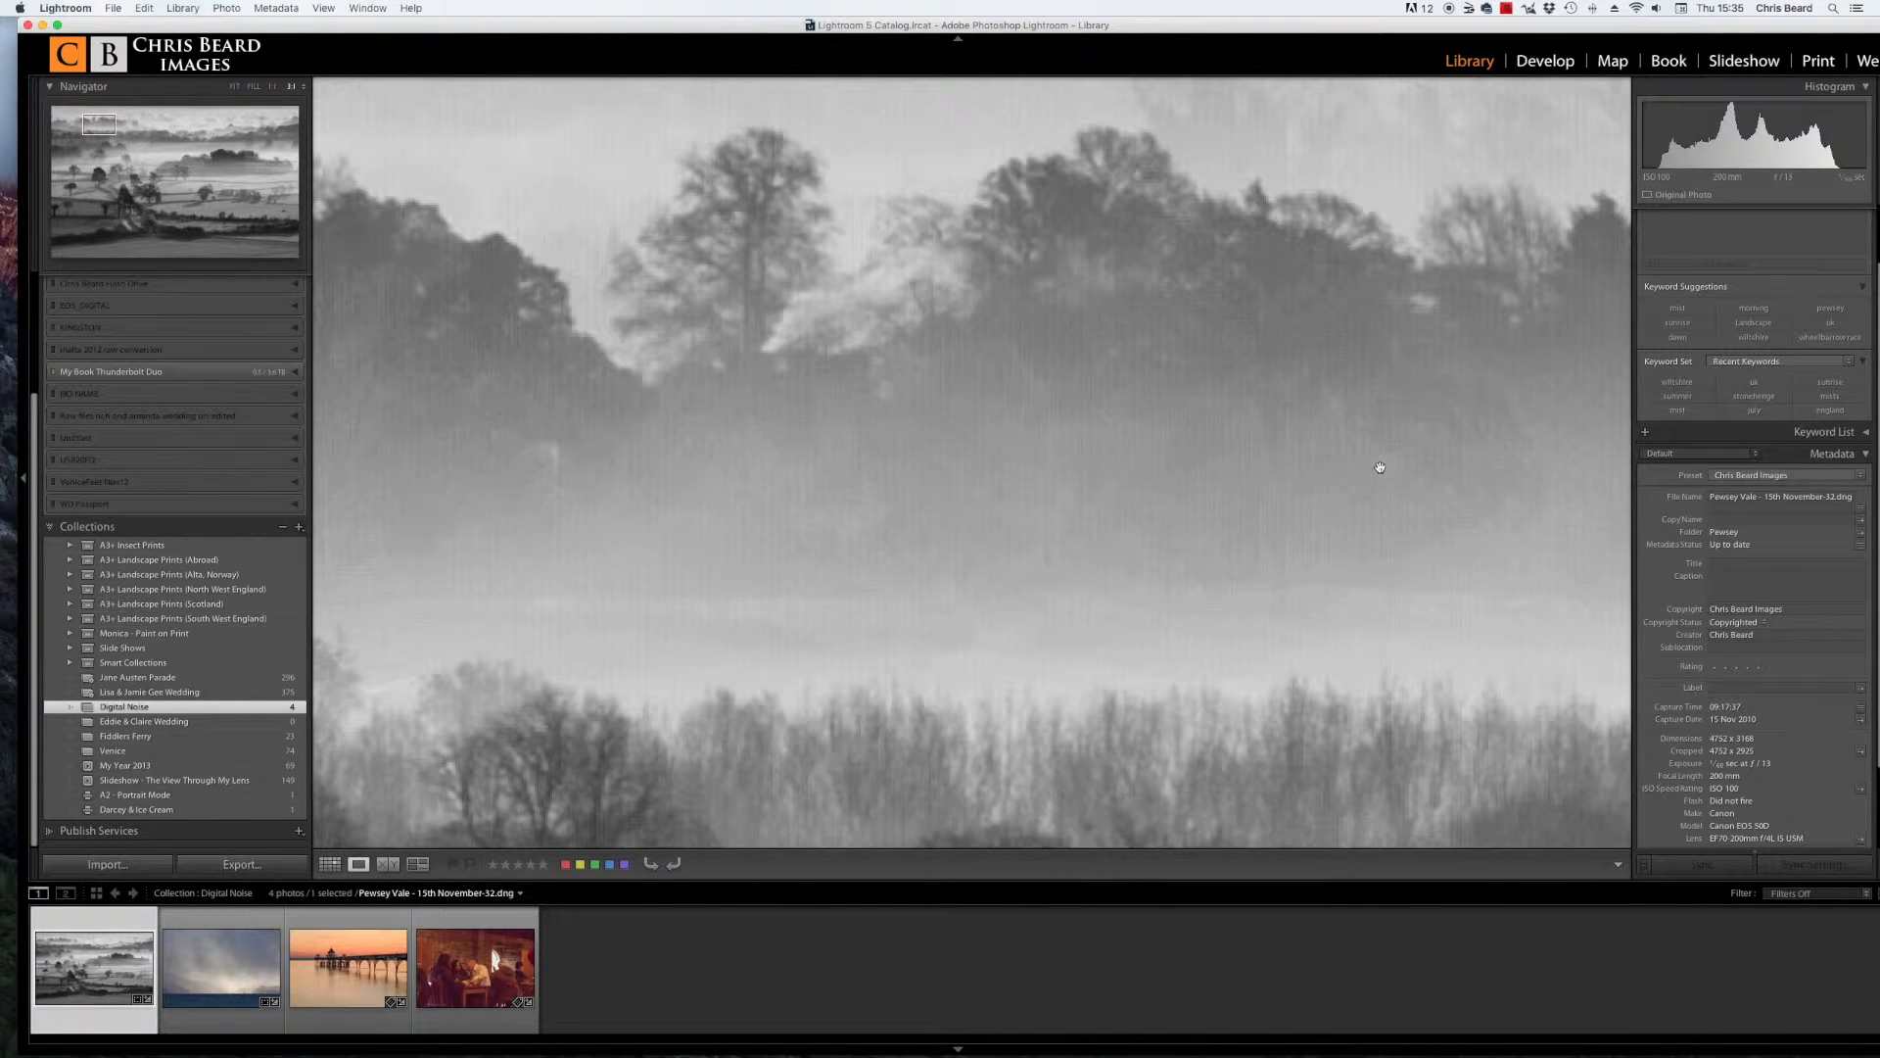
drag(1381, 457, 1372, 351)
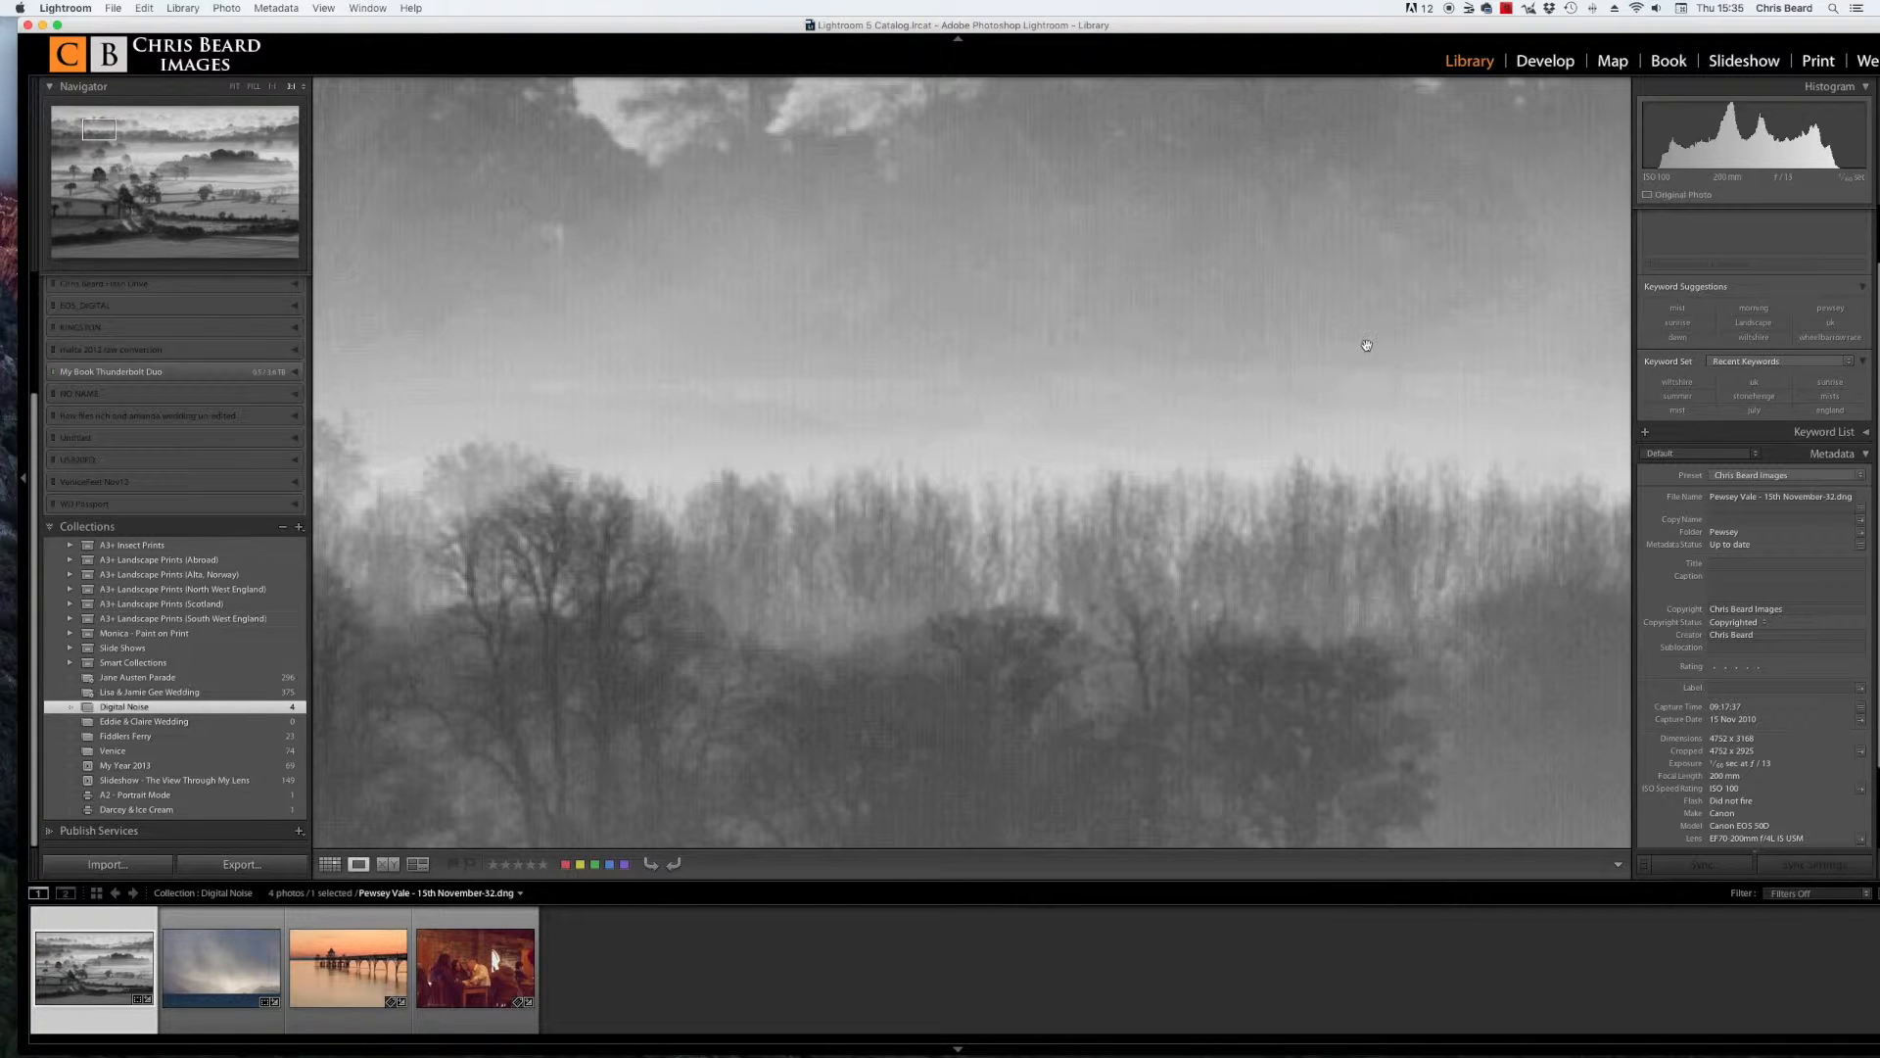
click(1363, 348)
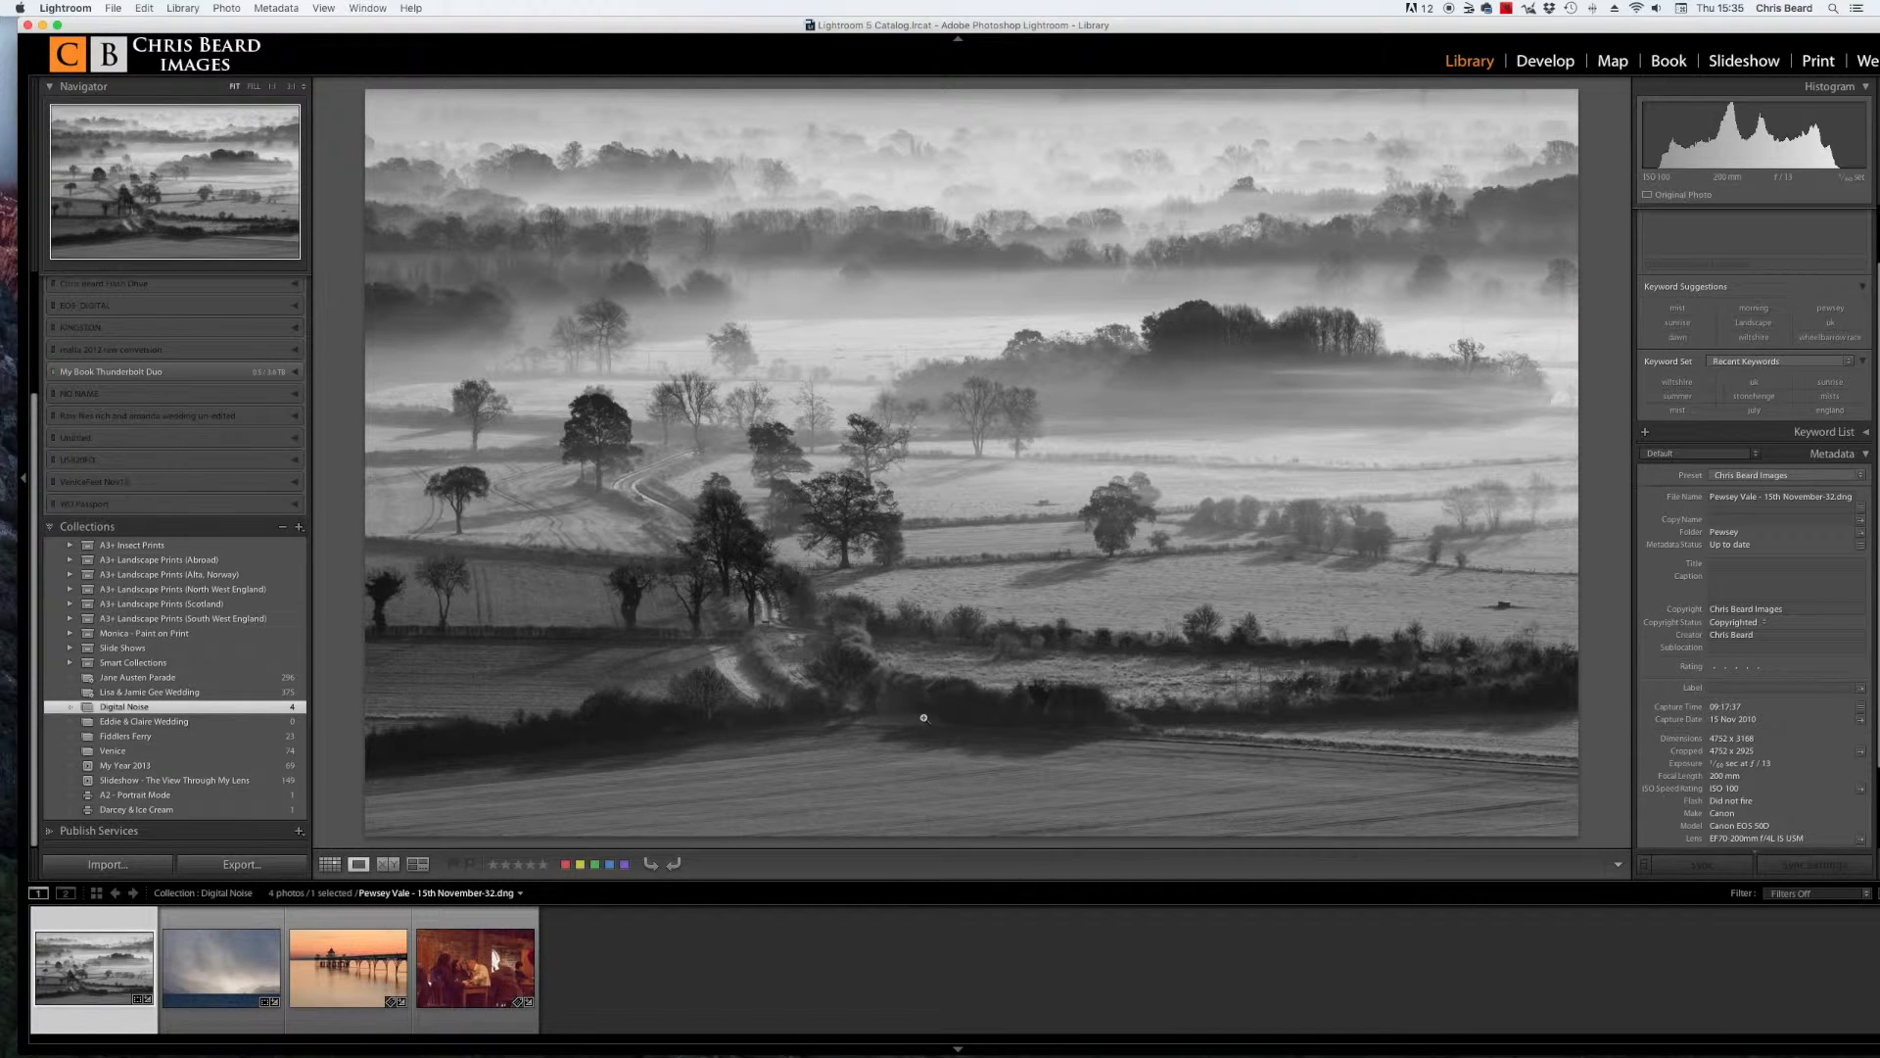
Step: Select the stormy sea photo, zoom to 1:1 and pan across its sky to examine the noise
click(239, 968)
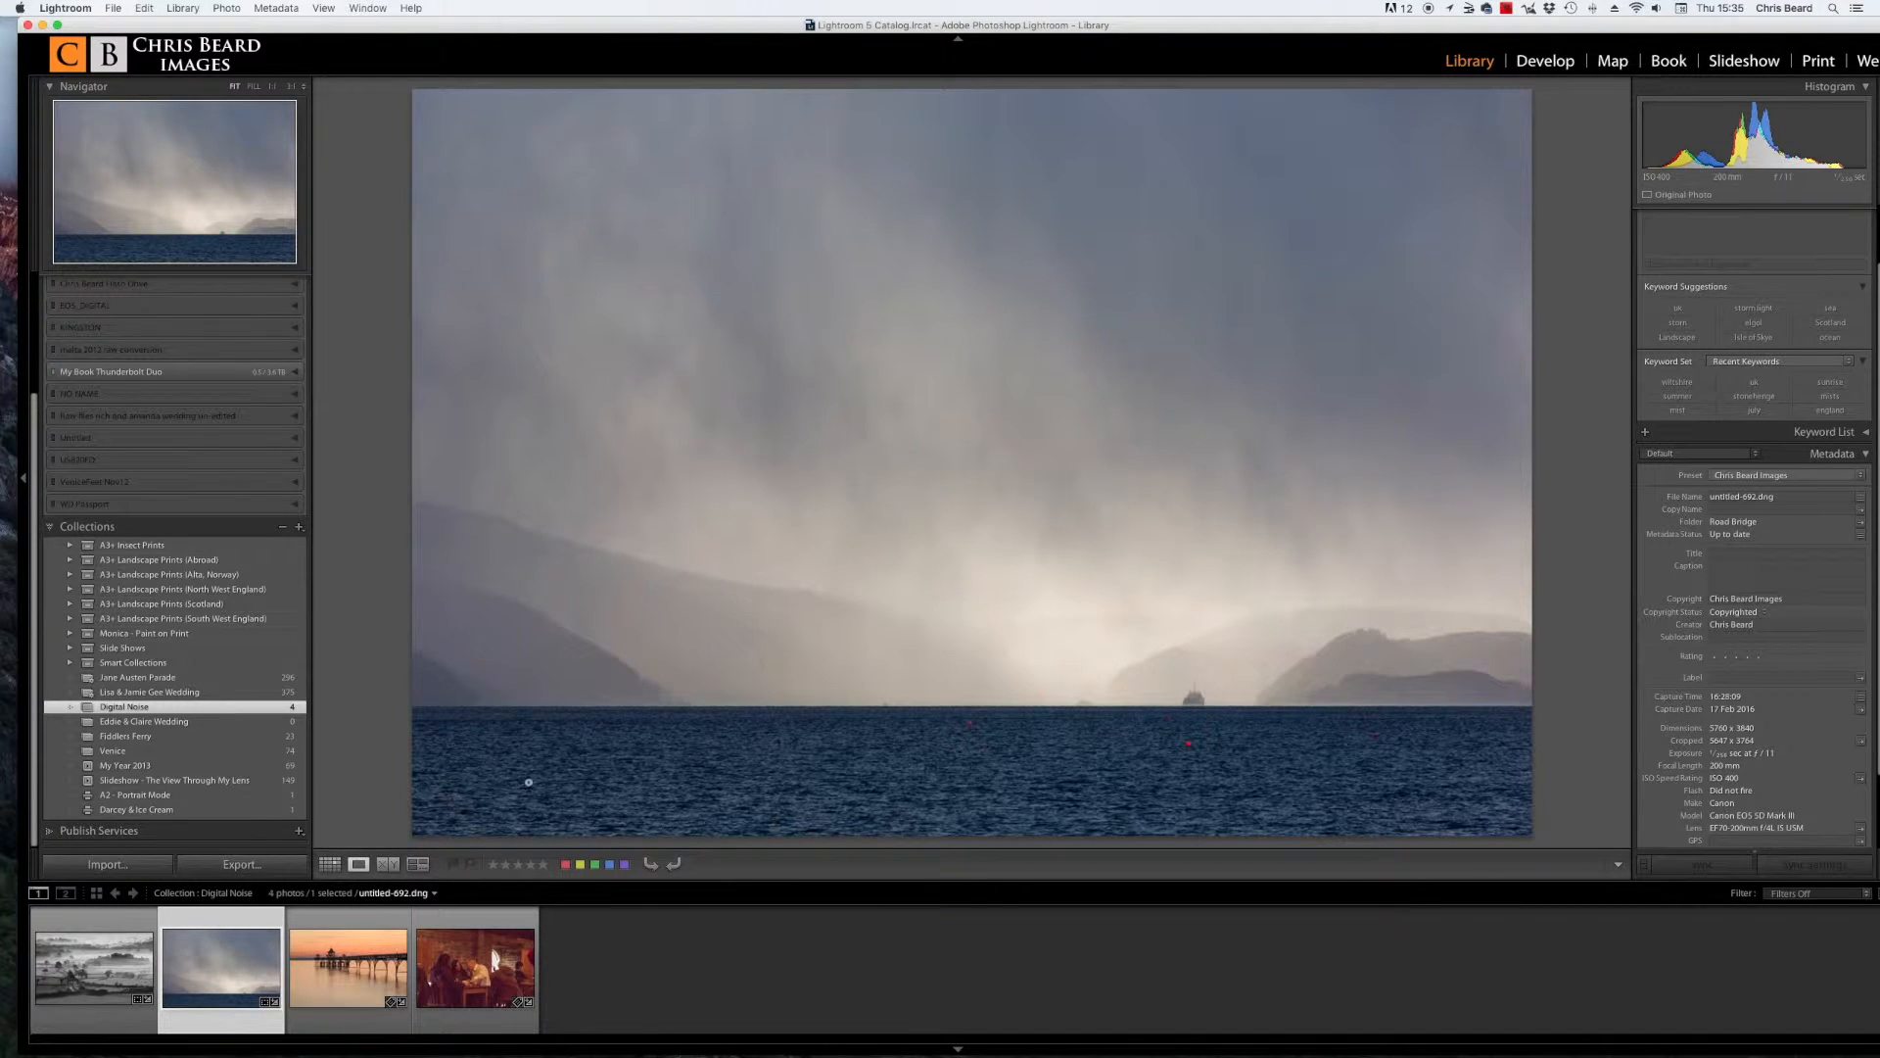
click(789, 193)
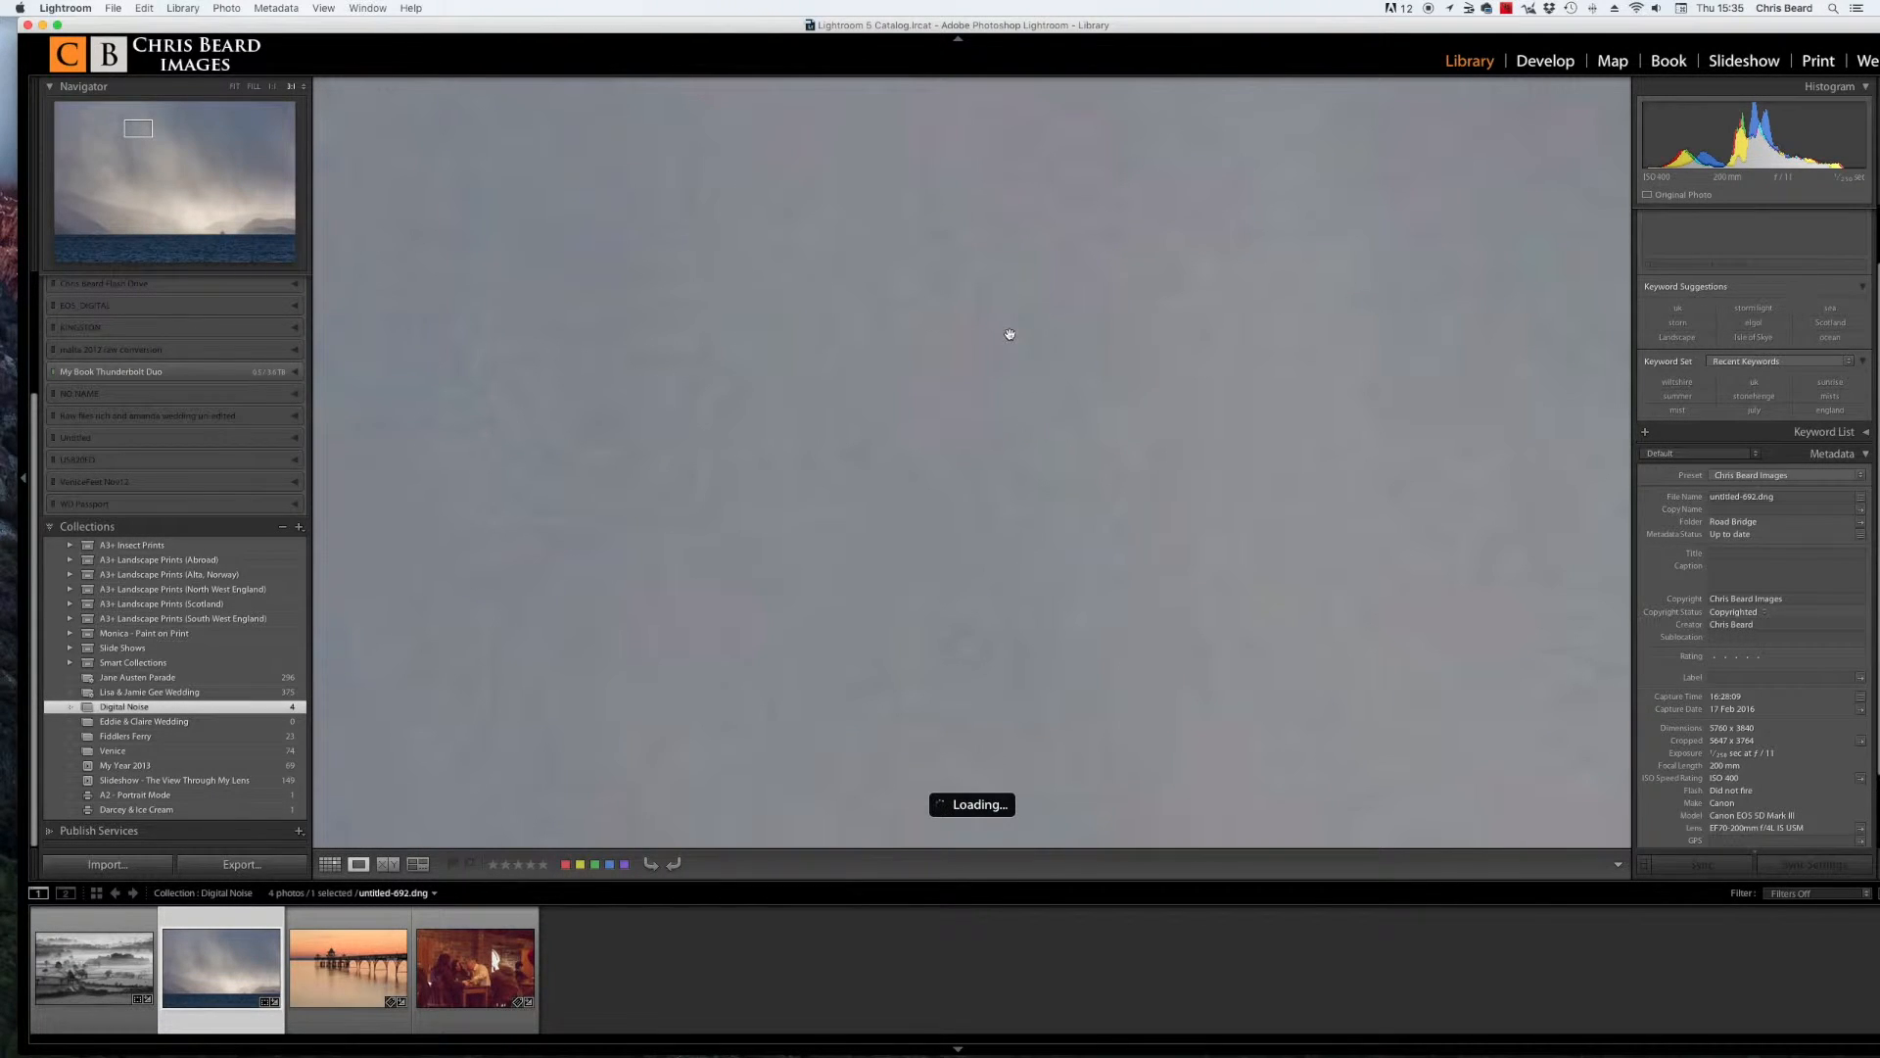
drag(1007, 314, 1008, 495)
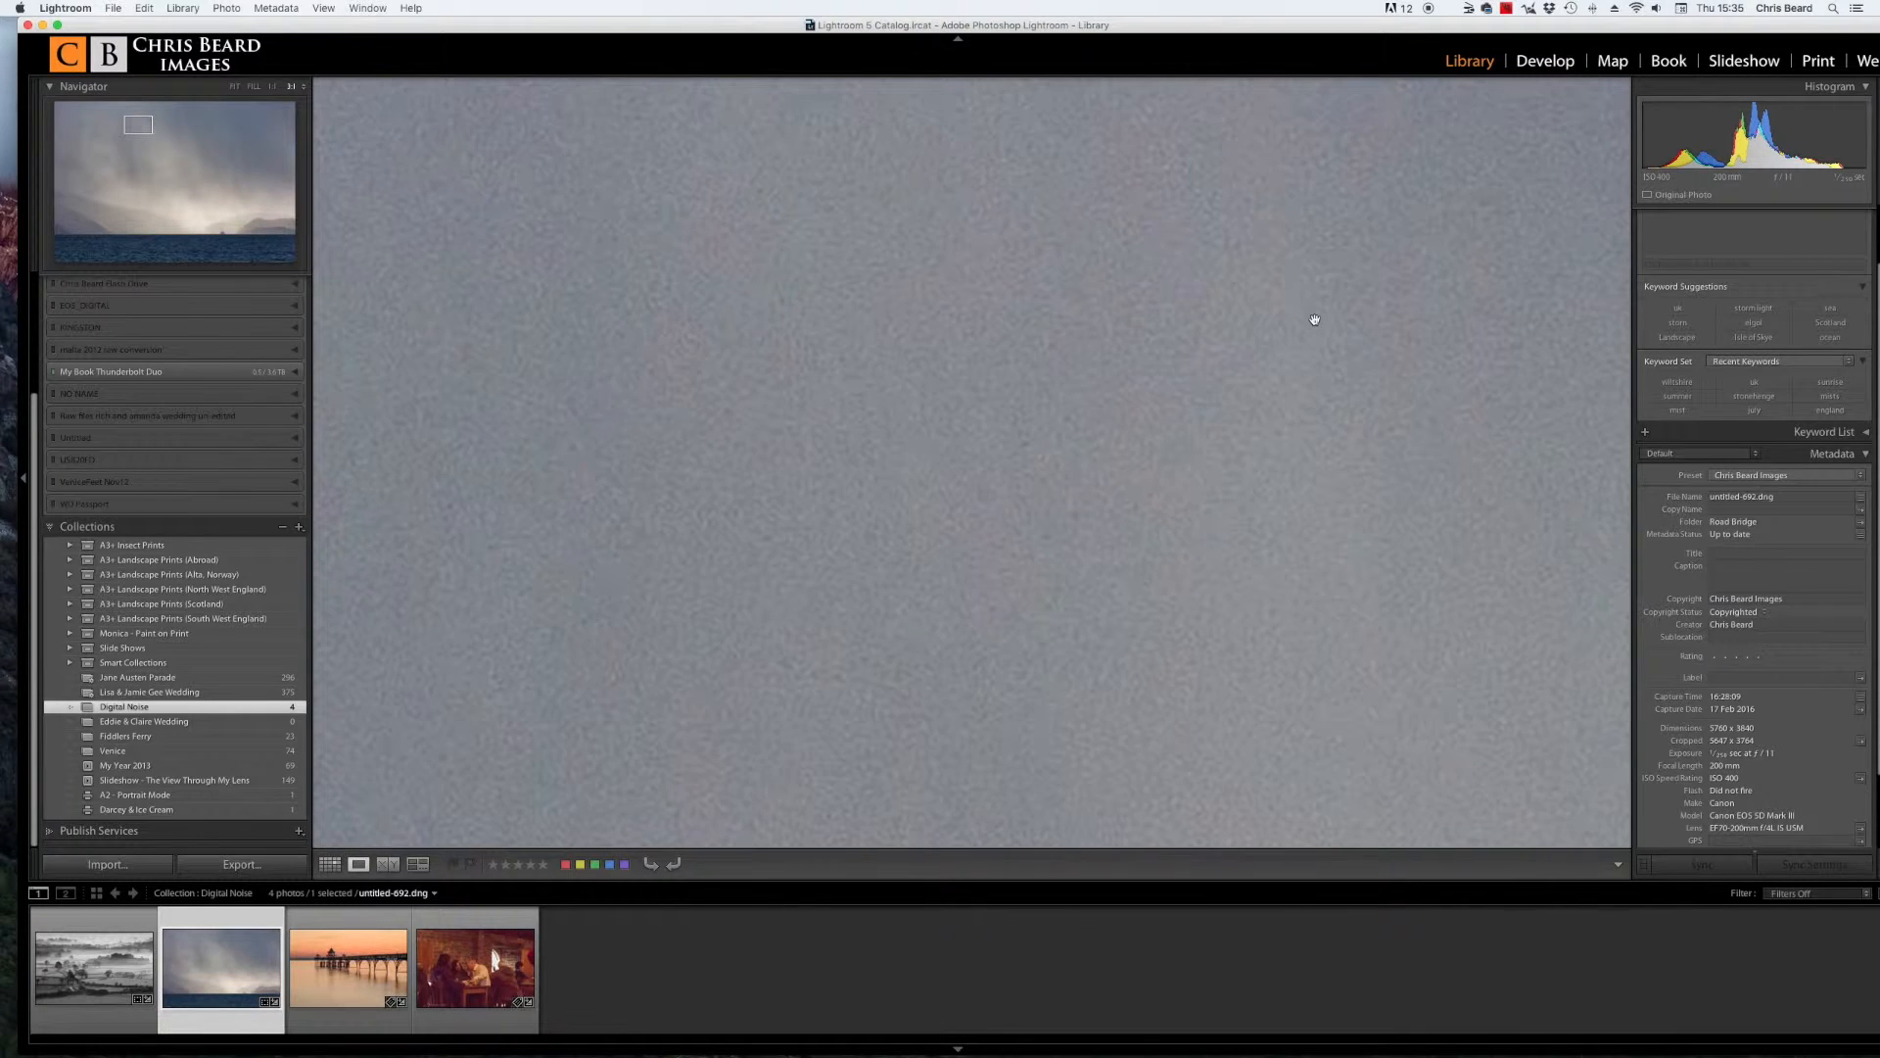
drag(1427, 349, 890, 352)
drag(1225, 399, 1381, 424)
drag(592, 437, 1372, 367)
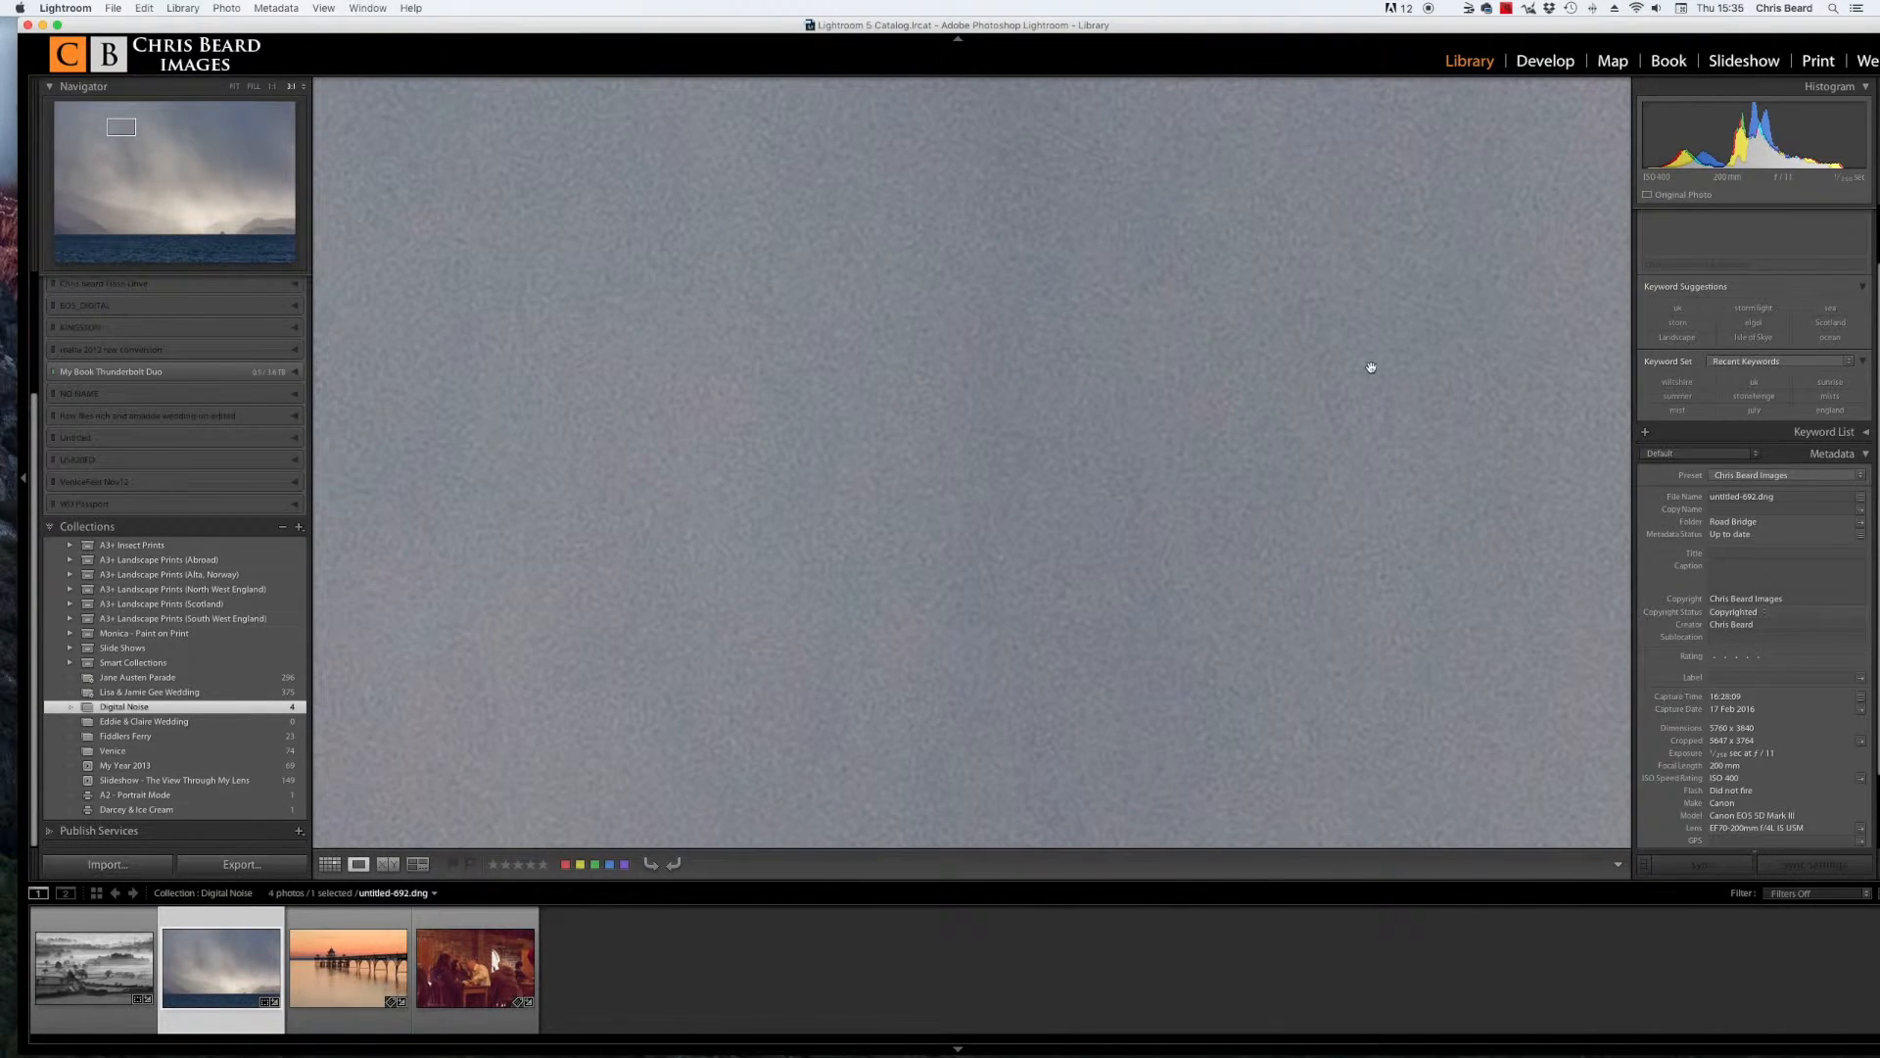
drag(1247, 542, 1235, 379)
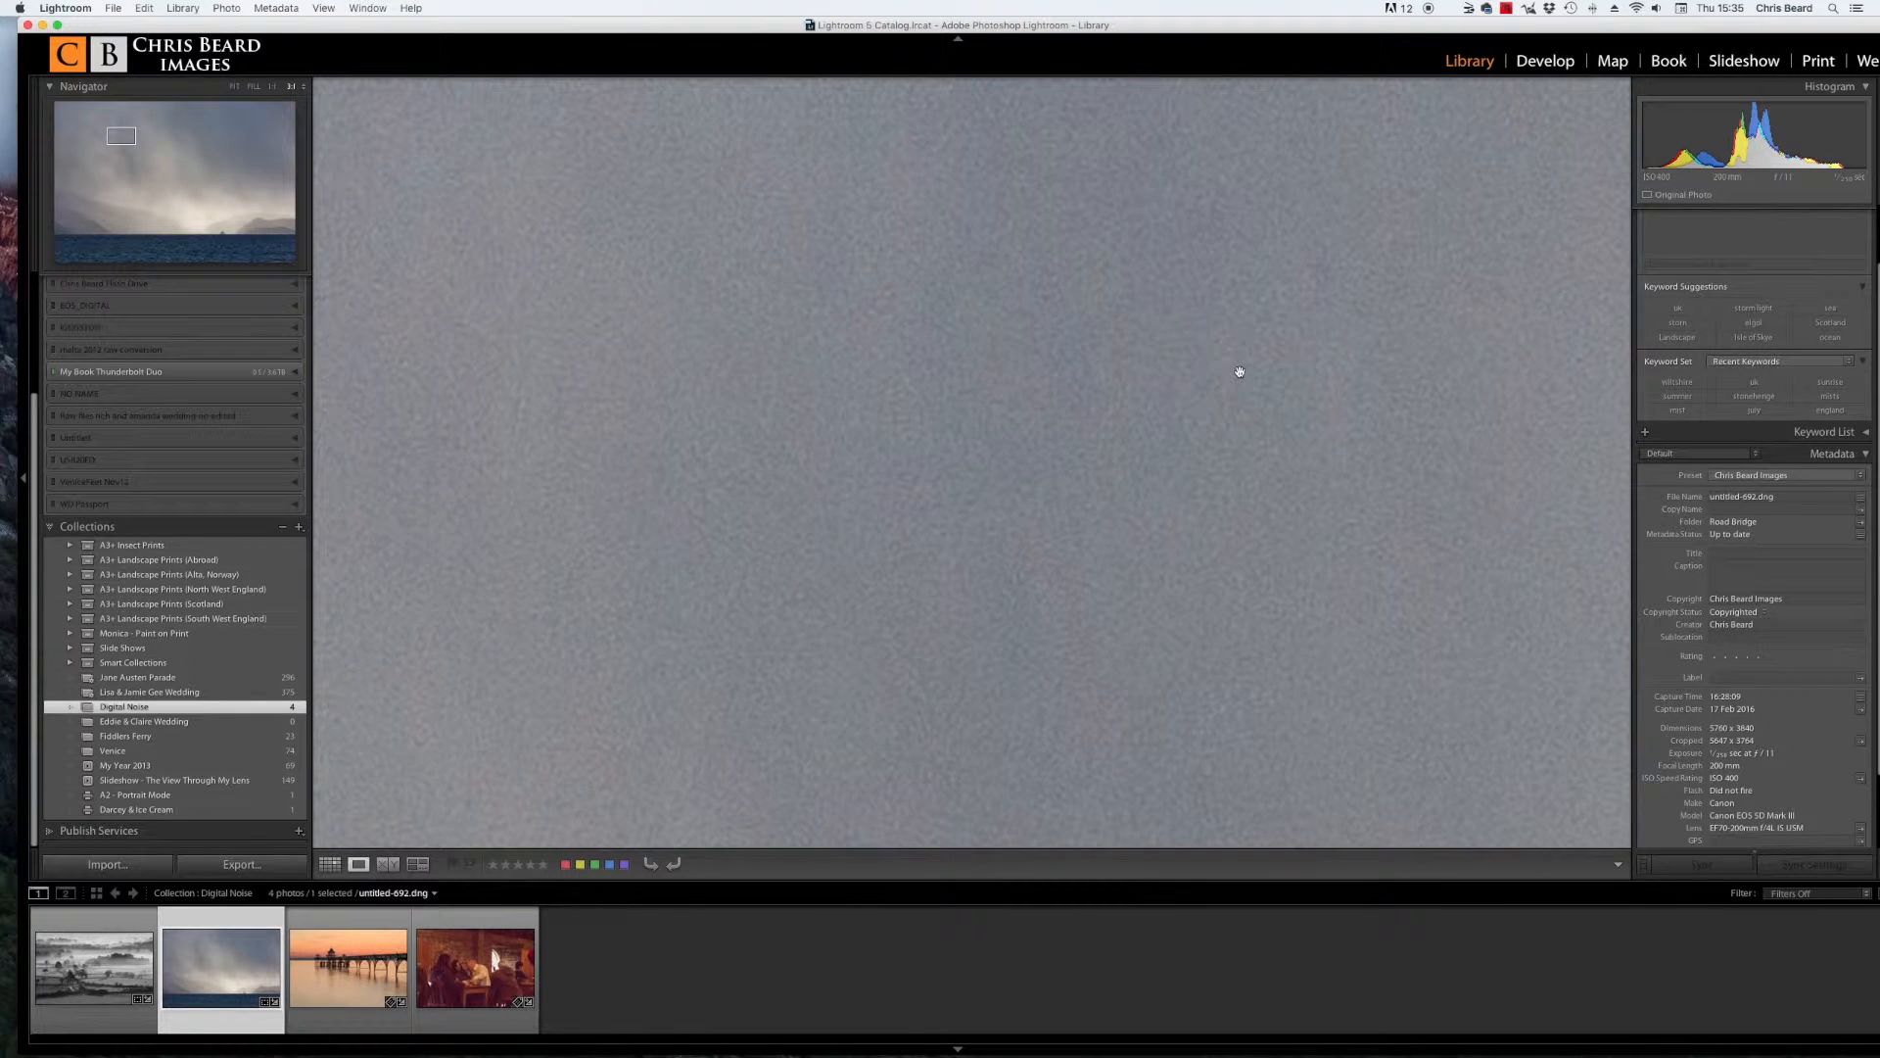
drag(1239, 371, 1163, 453)
Step: Switch to the Develop module and expand the Detail panel's noise reduction controls
click(1548, 62)
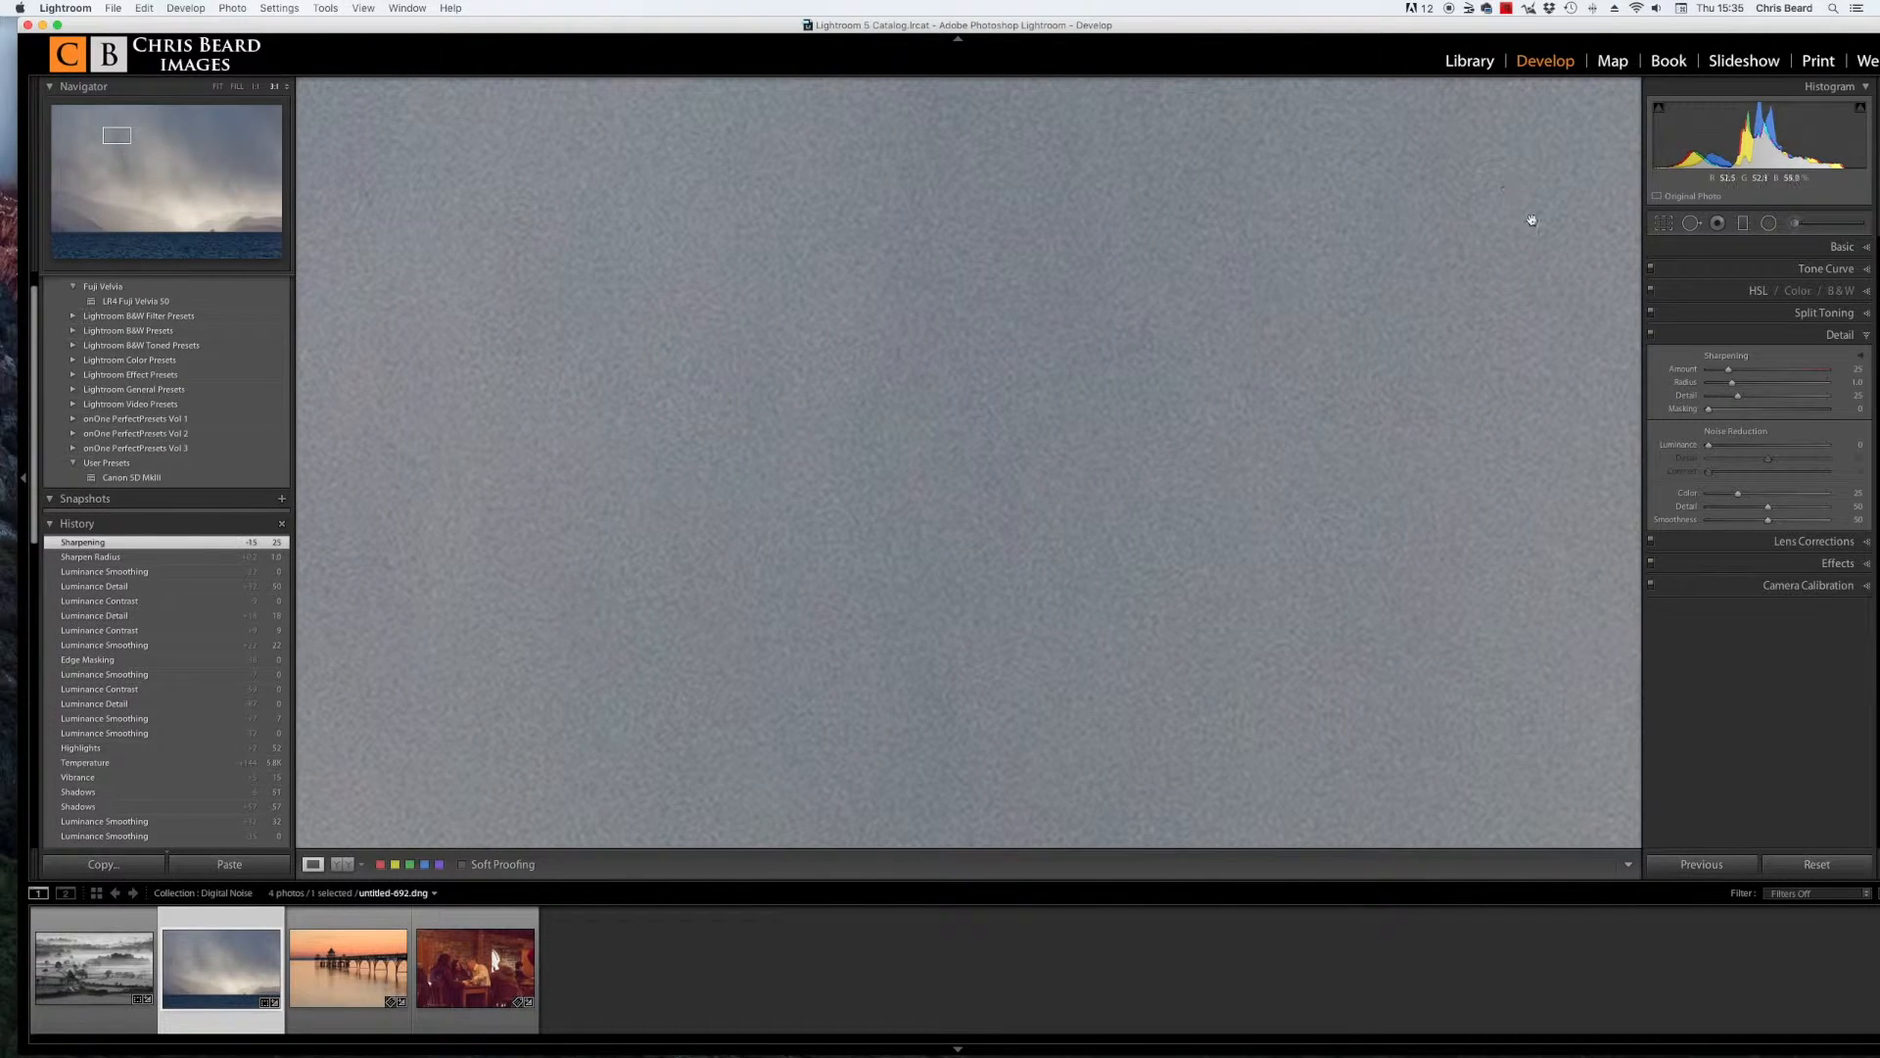
click(1868, 338)
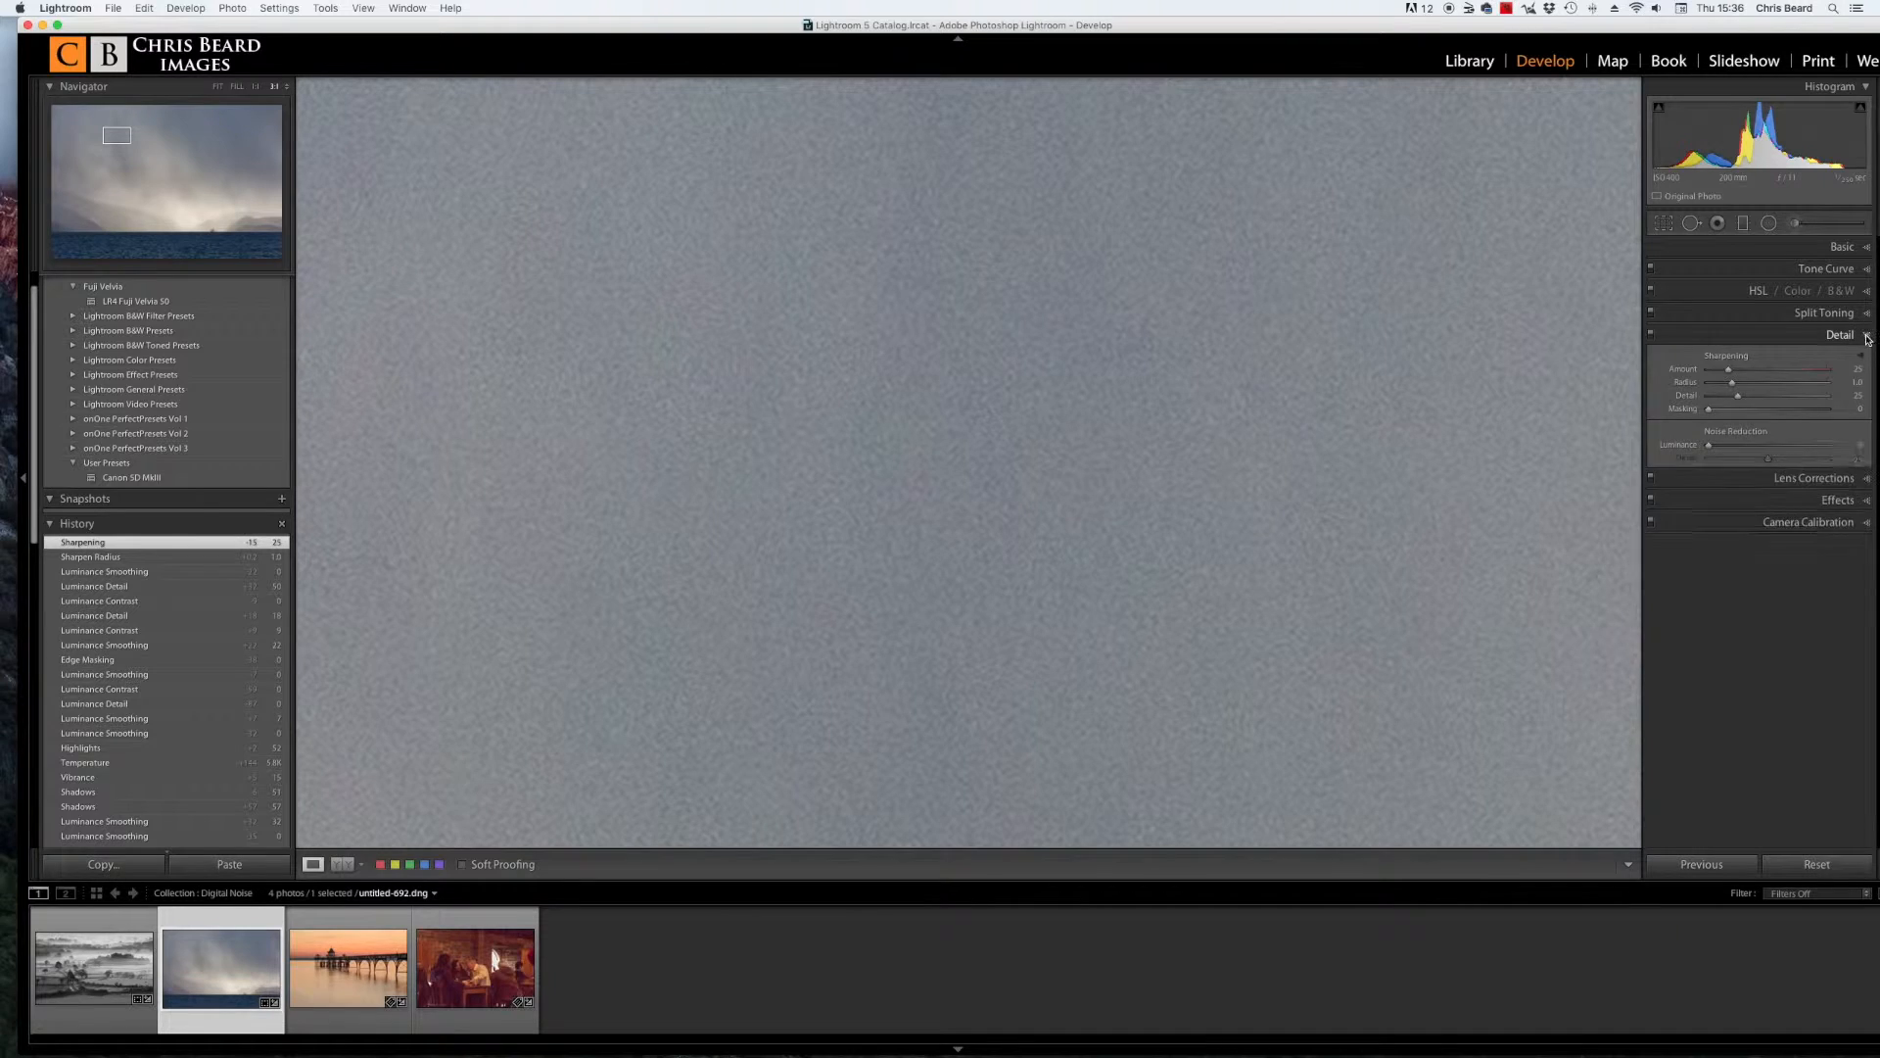
click(1868, 338)
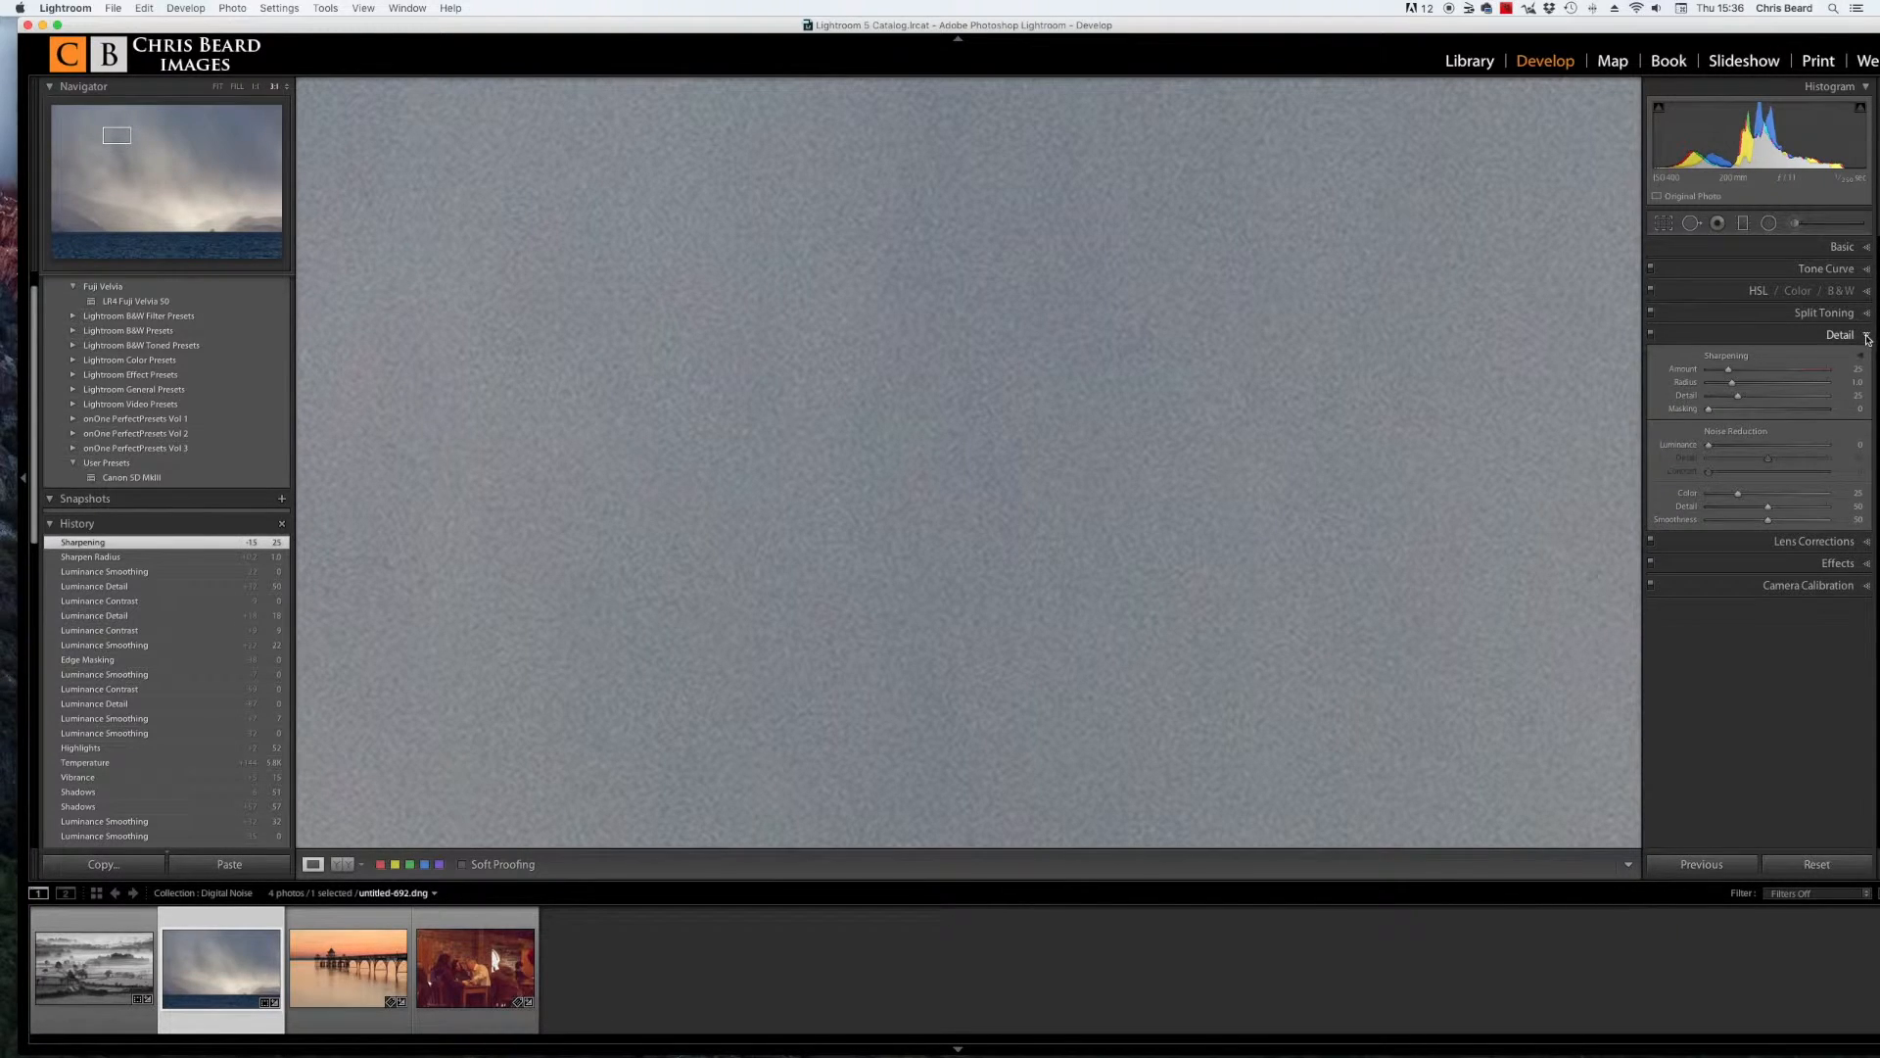
click(1868, 338)
click(1867, 337)
Step: Set the Luminance noise reduction to 61 for the stormy sea photo and view the whole image
drag(1710, 446, 1716, 445)
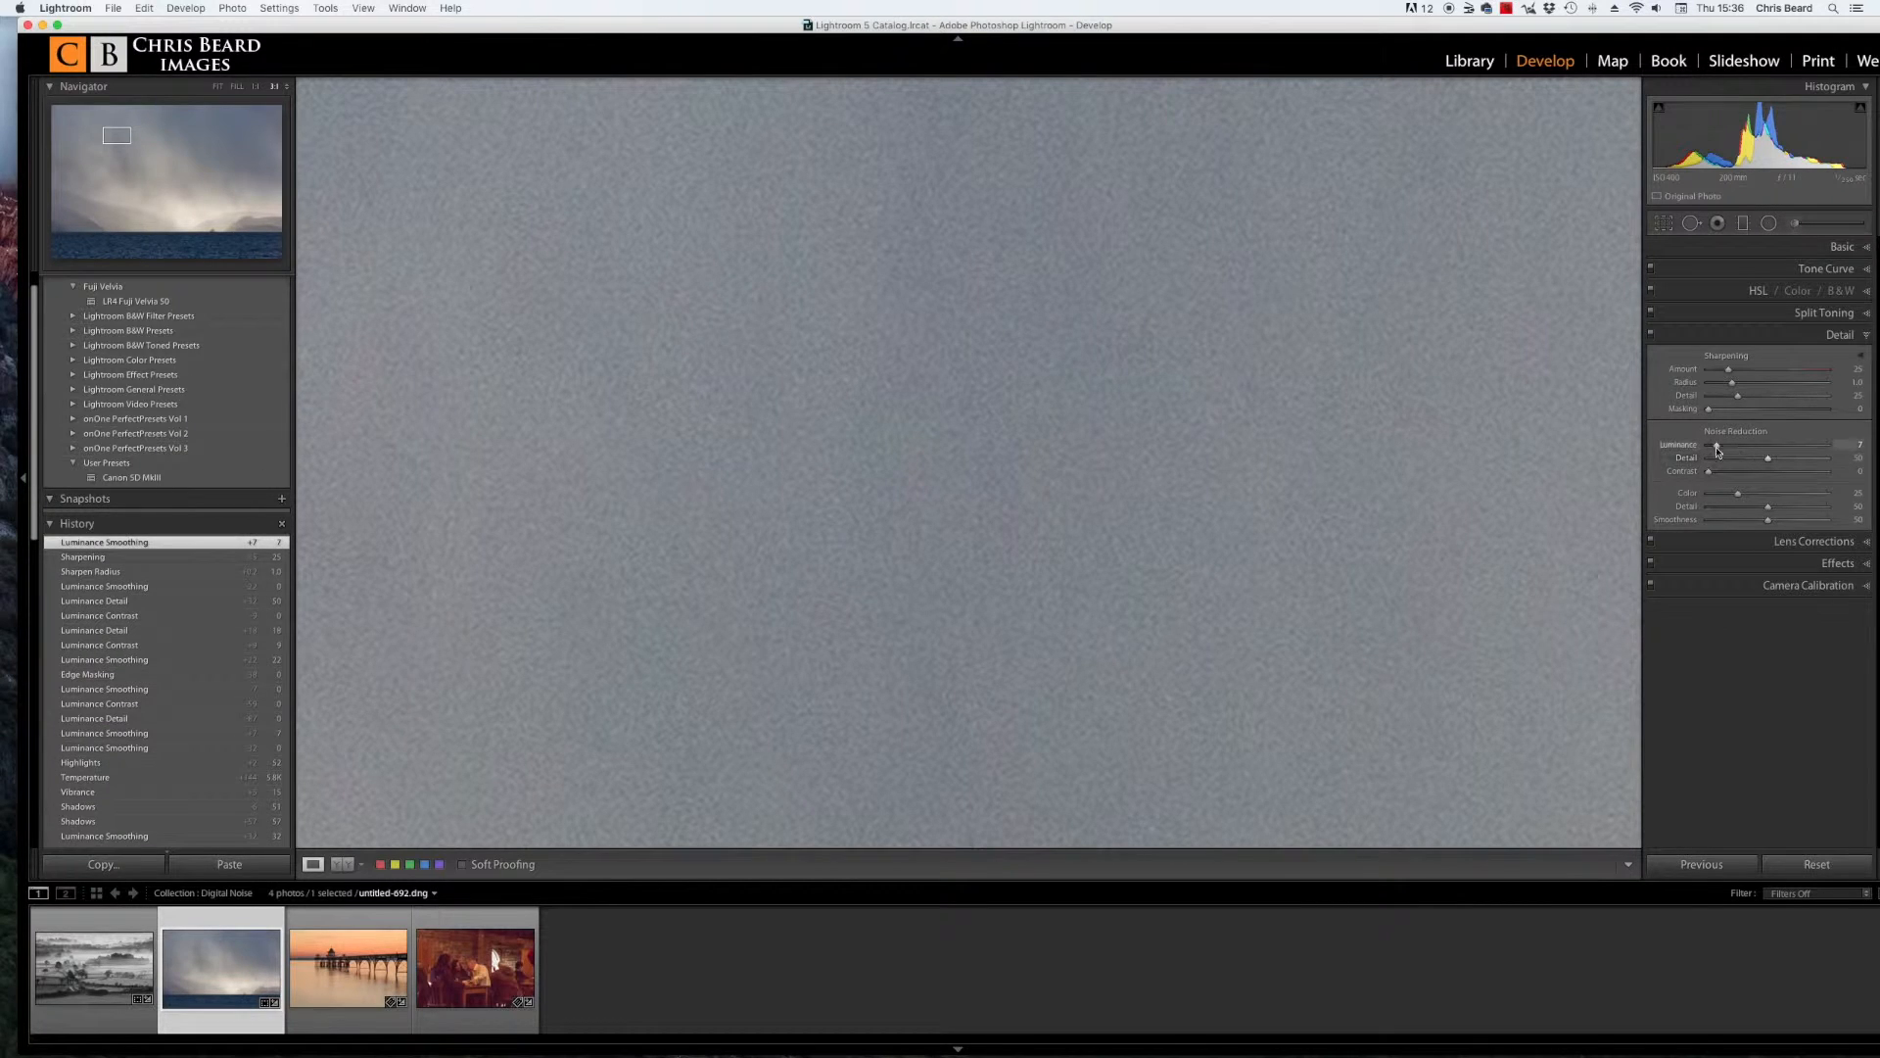
drag(1717, 447, 1702, 447)
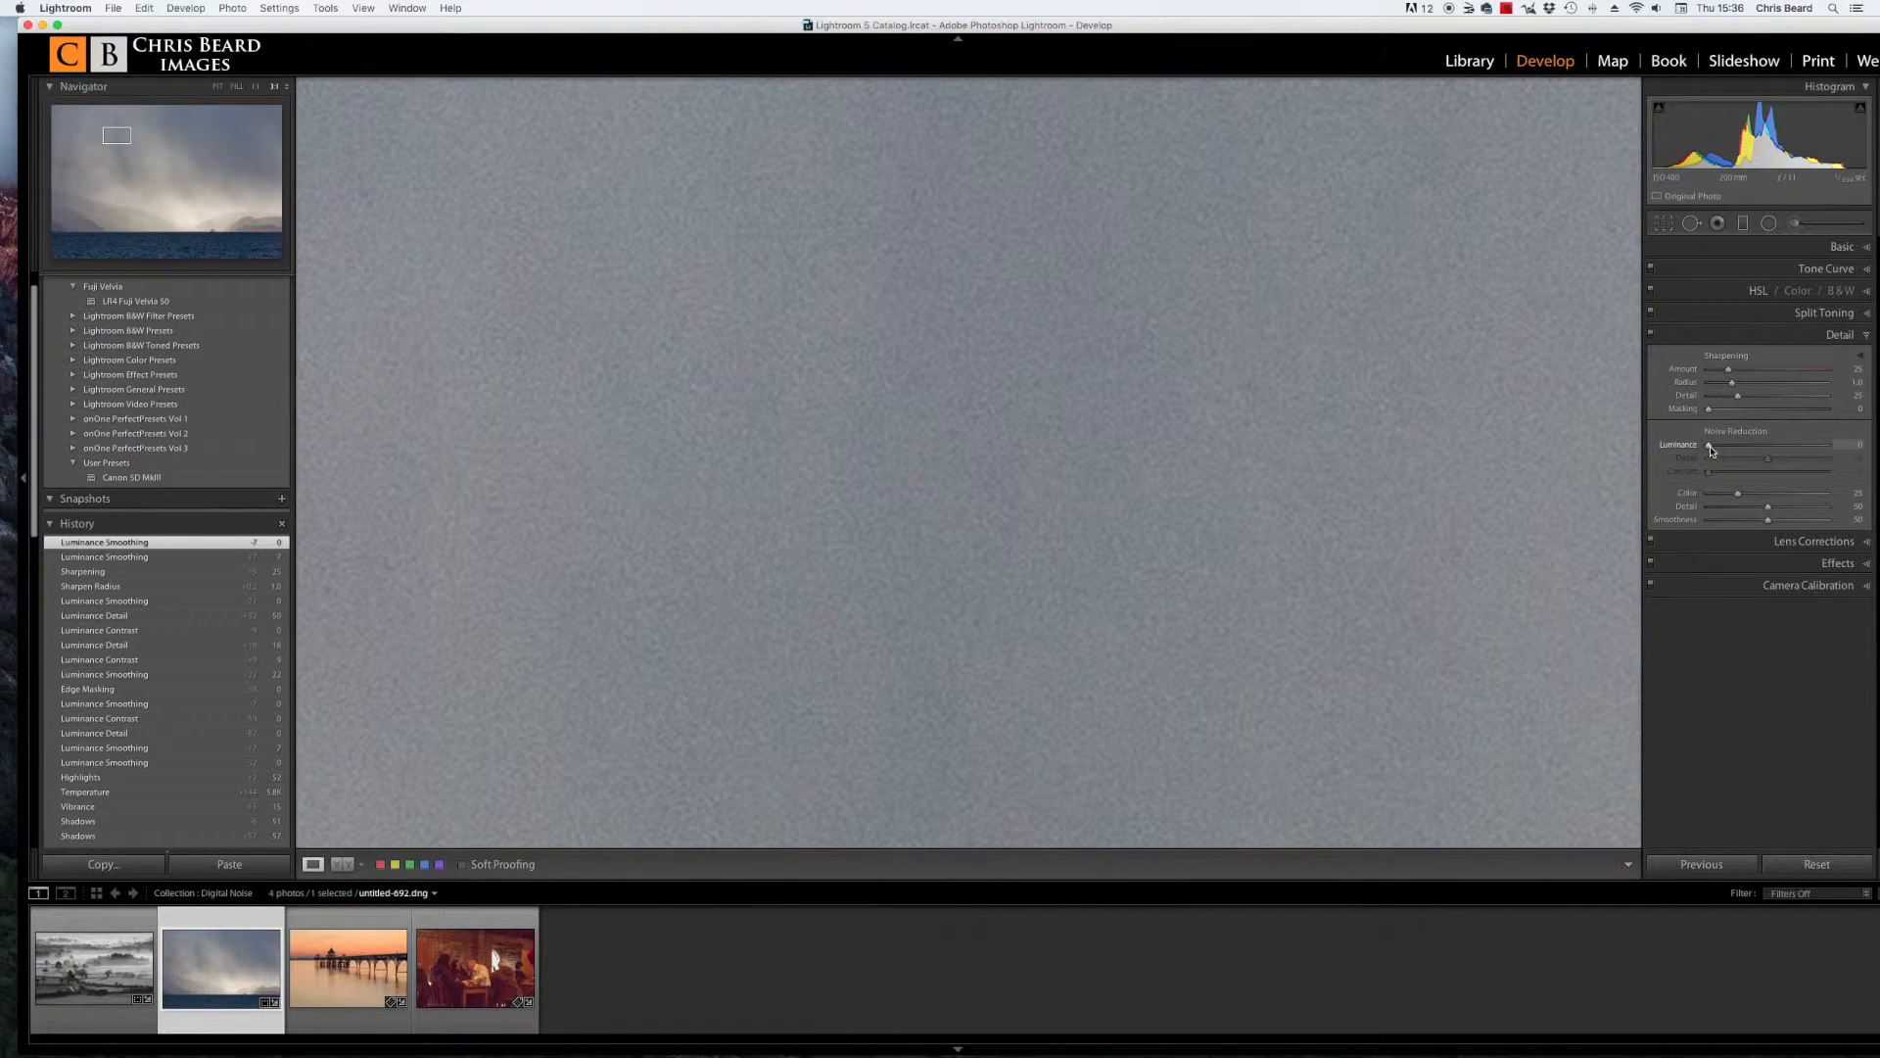
drag(1711, 449, 1710, 447)
drag(1710, 446, 1782, 448)
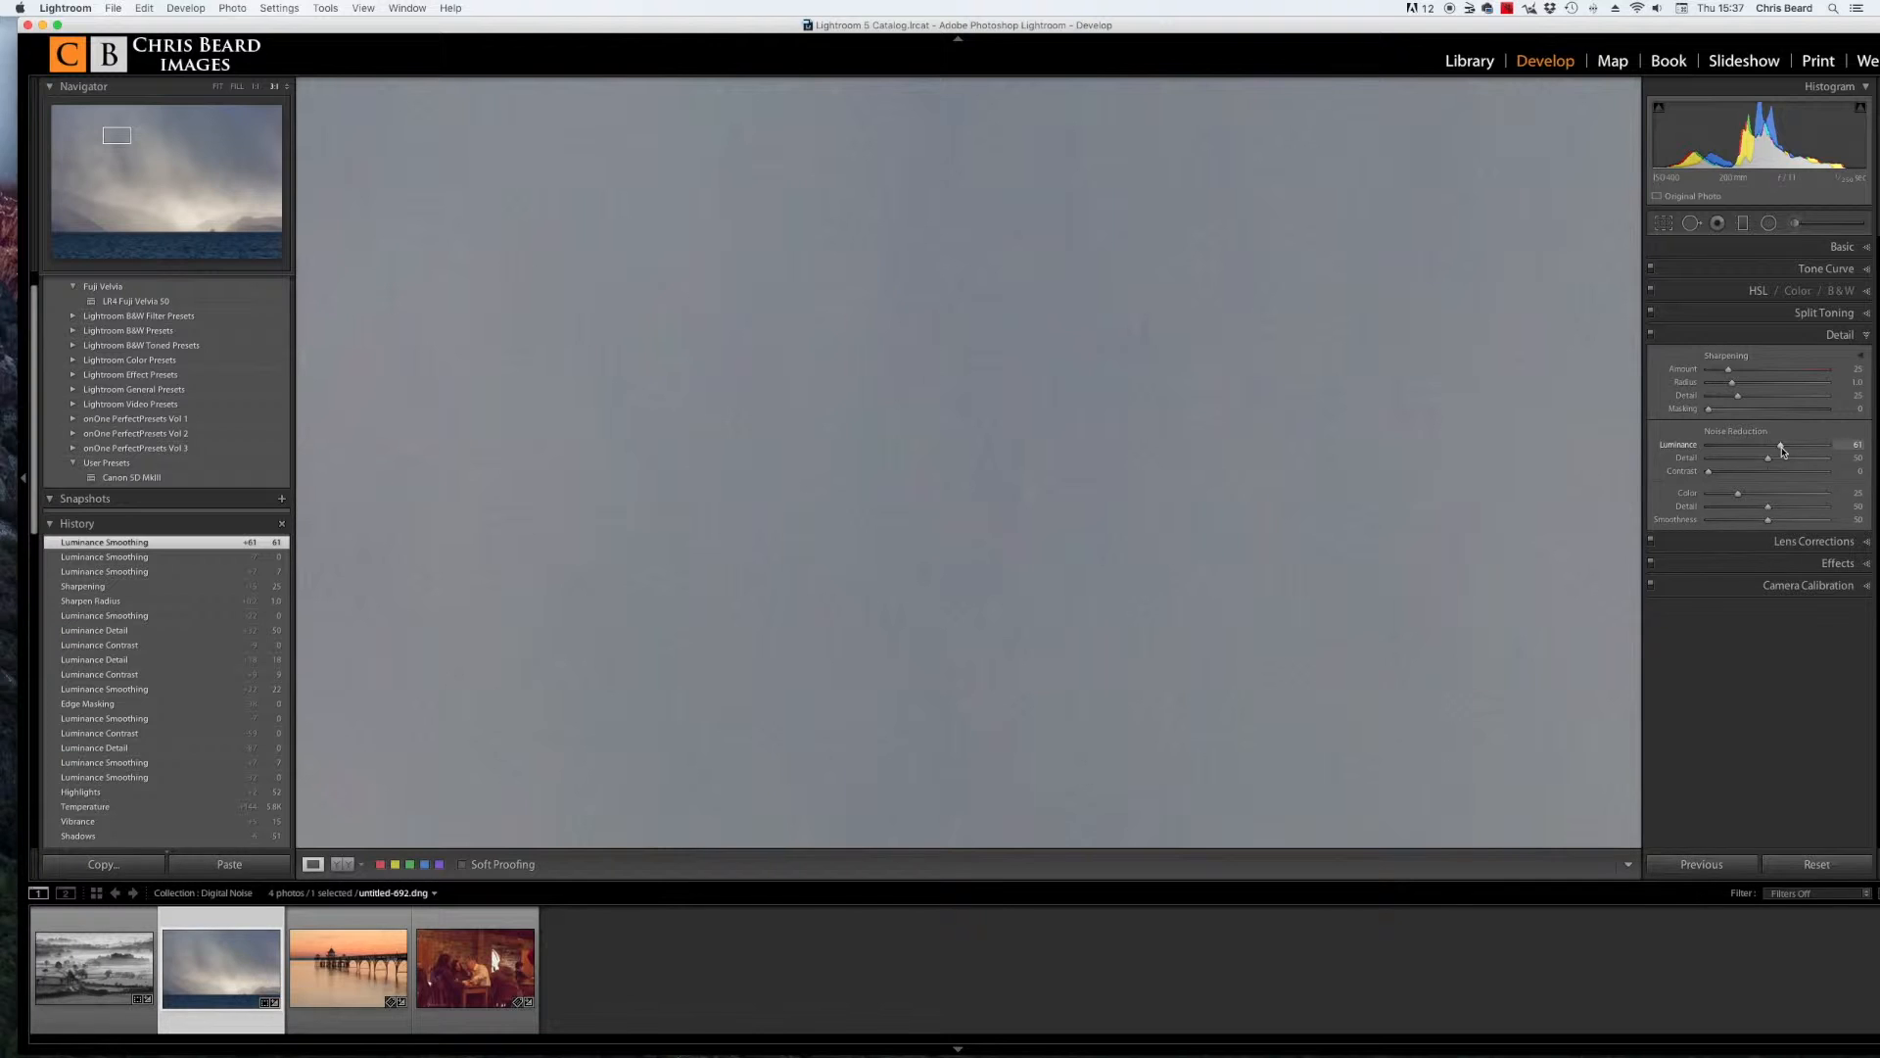
click(1352, 470)
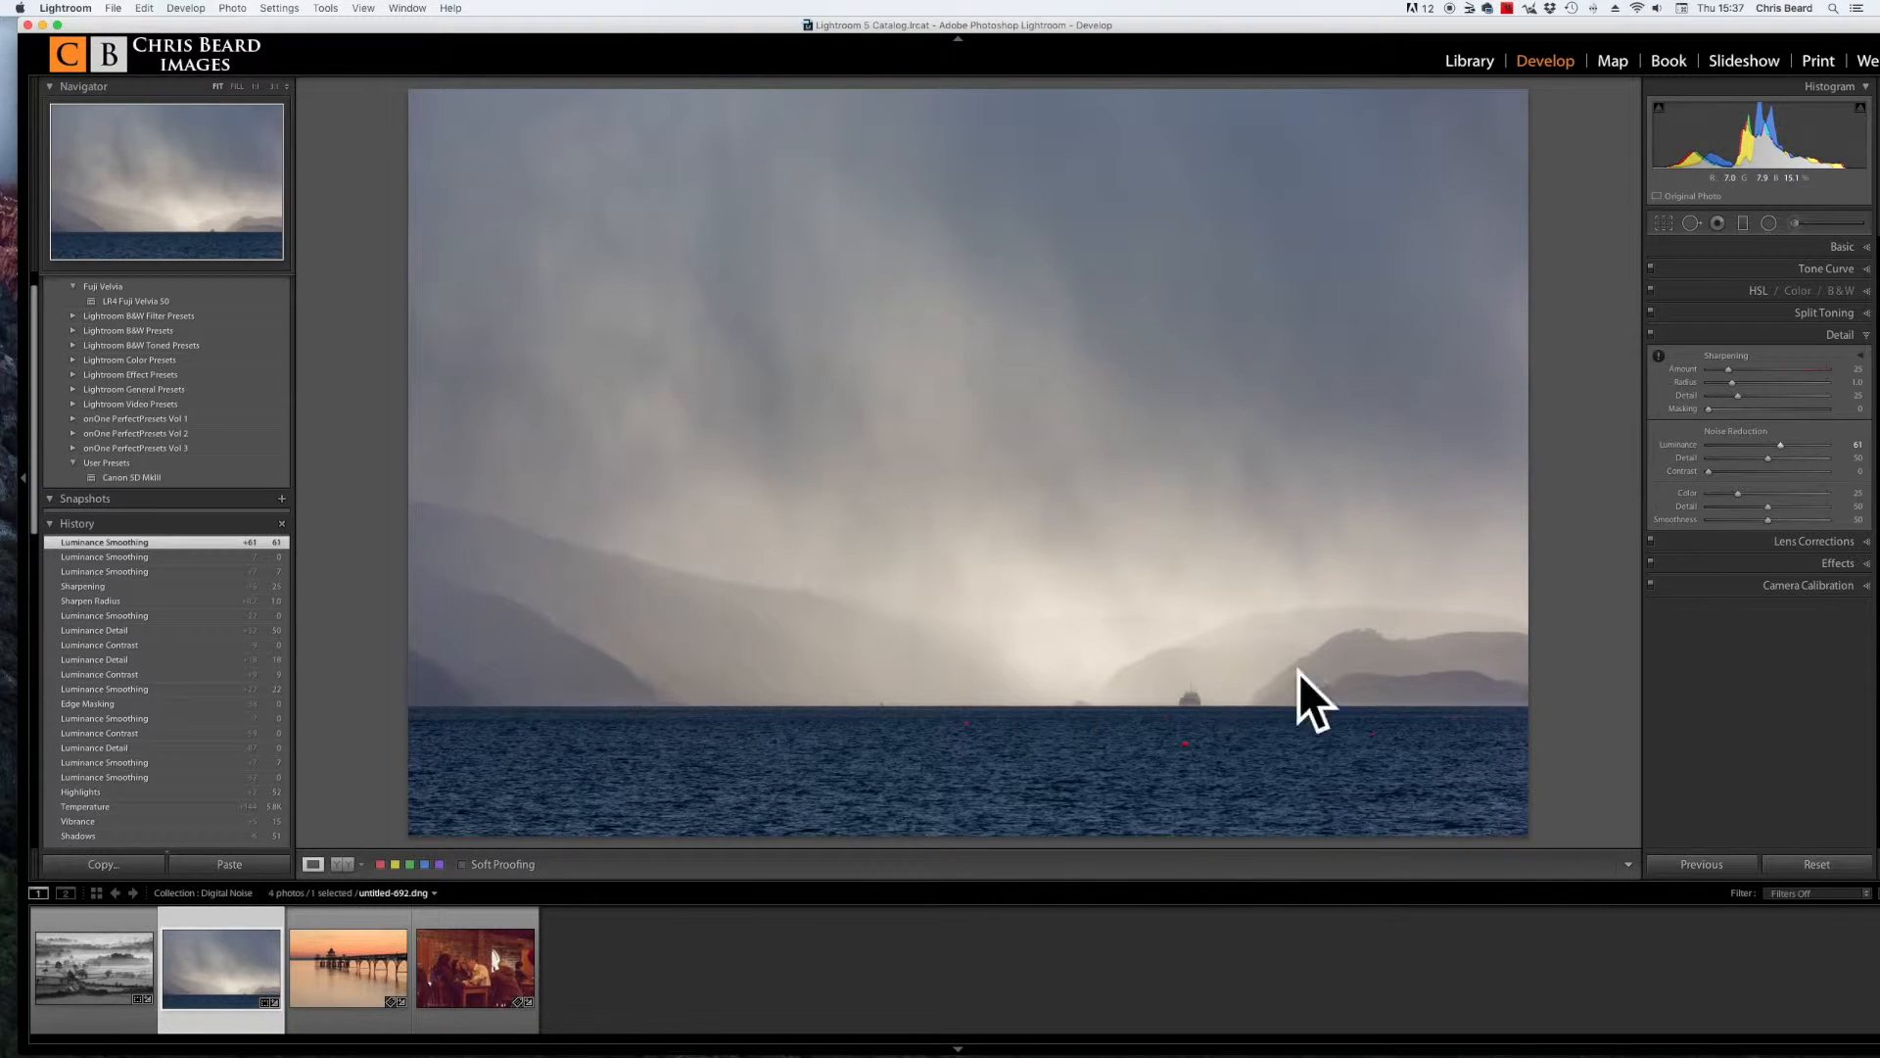
Step: Zoom to 1:1 on the distant ship, compare Luminance noise reduction at 0, and set it to 53
click(1193, 703)
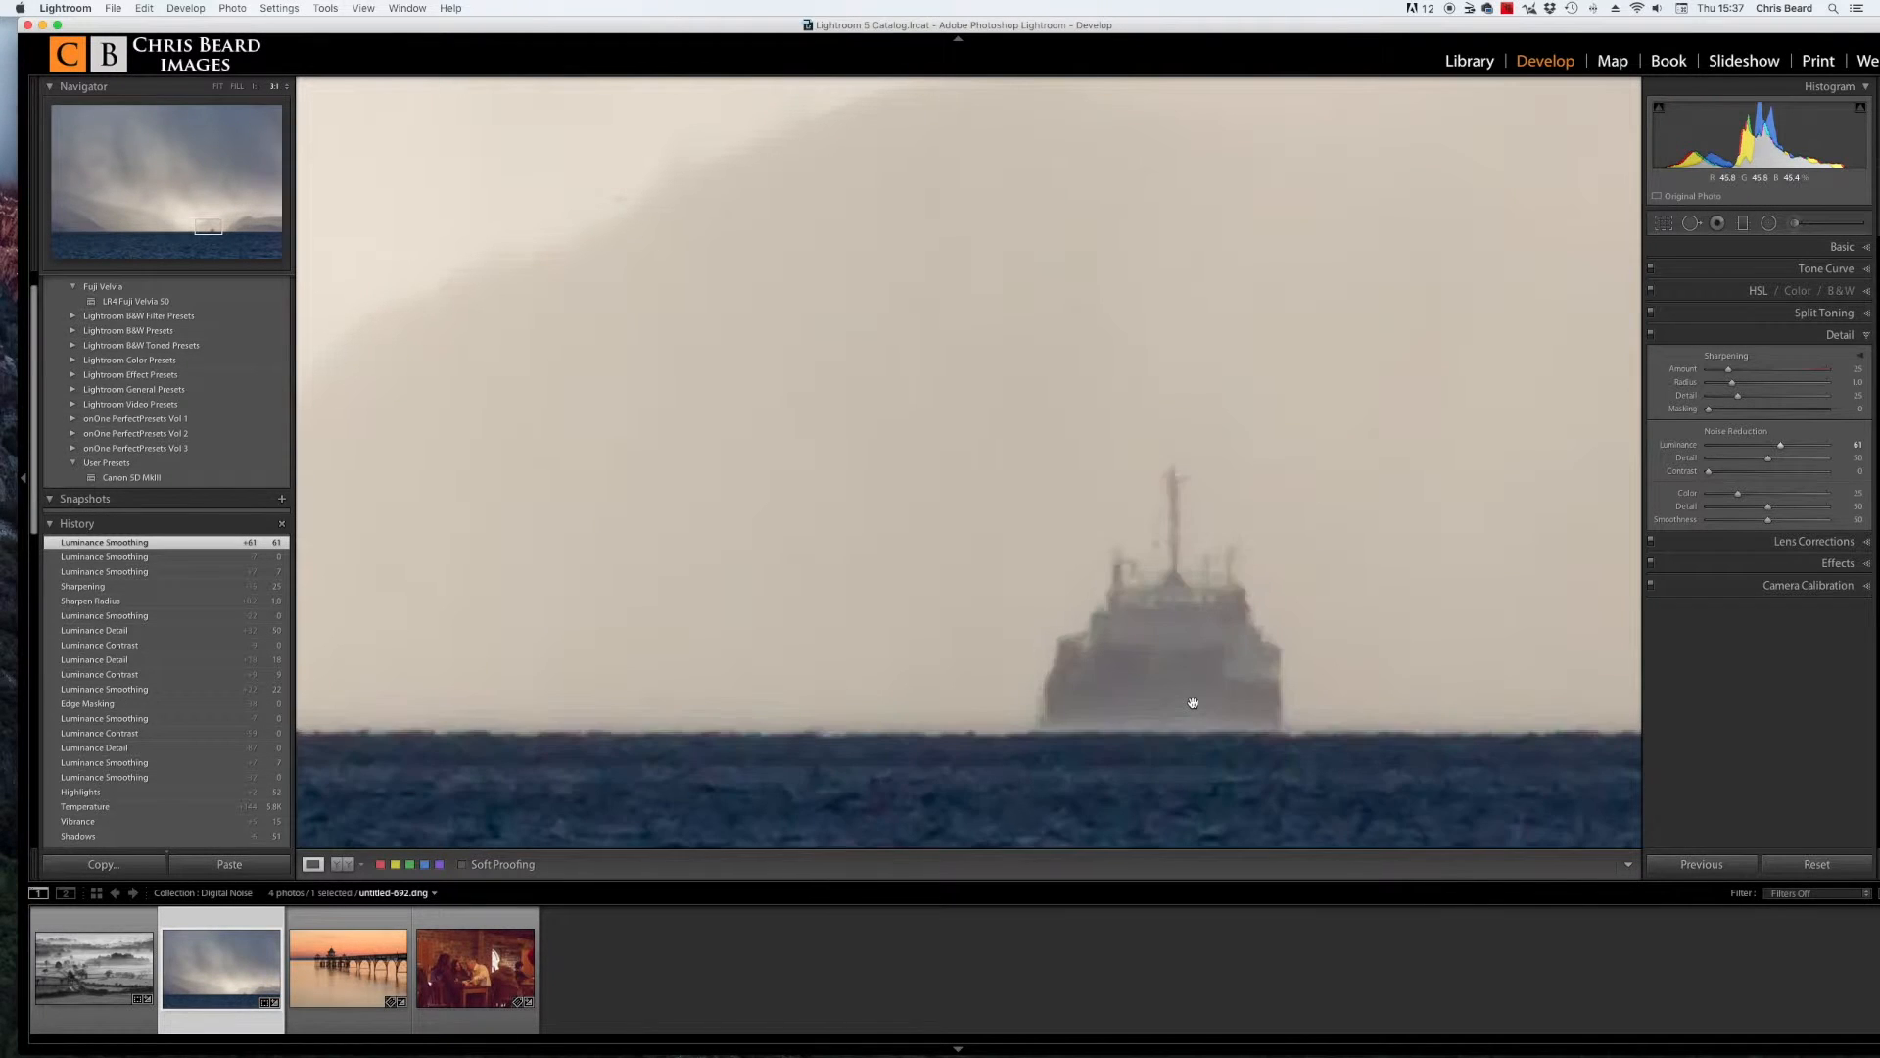
click(1782, 447)
drag(1781, 448, 1696, 448)
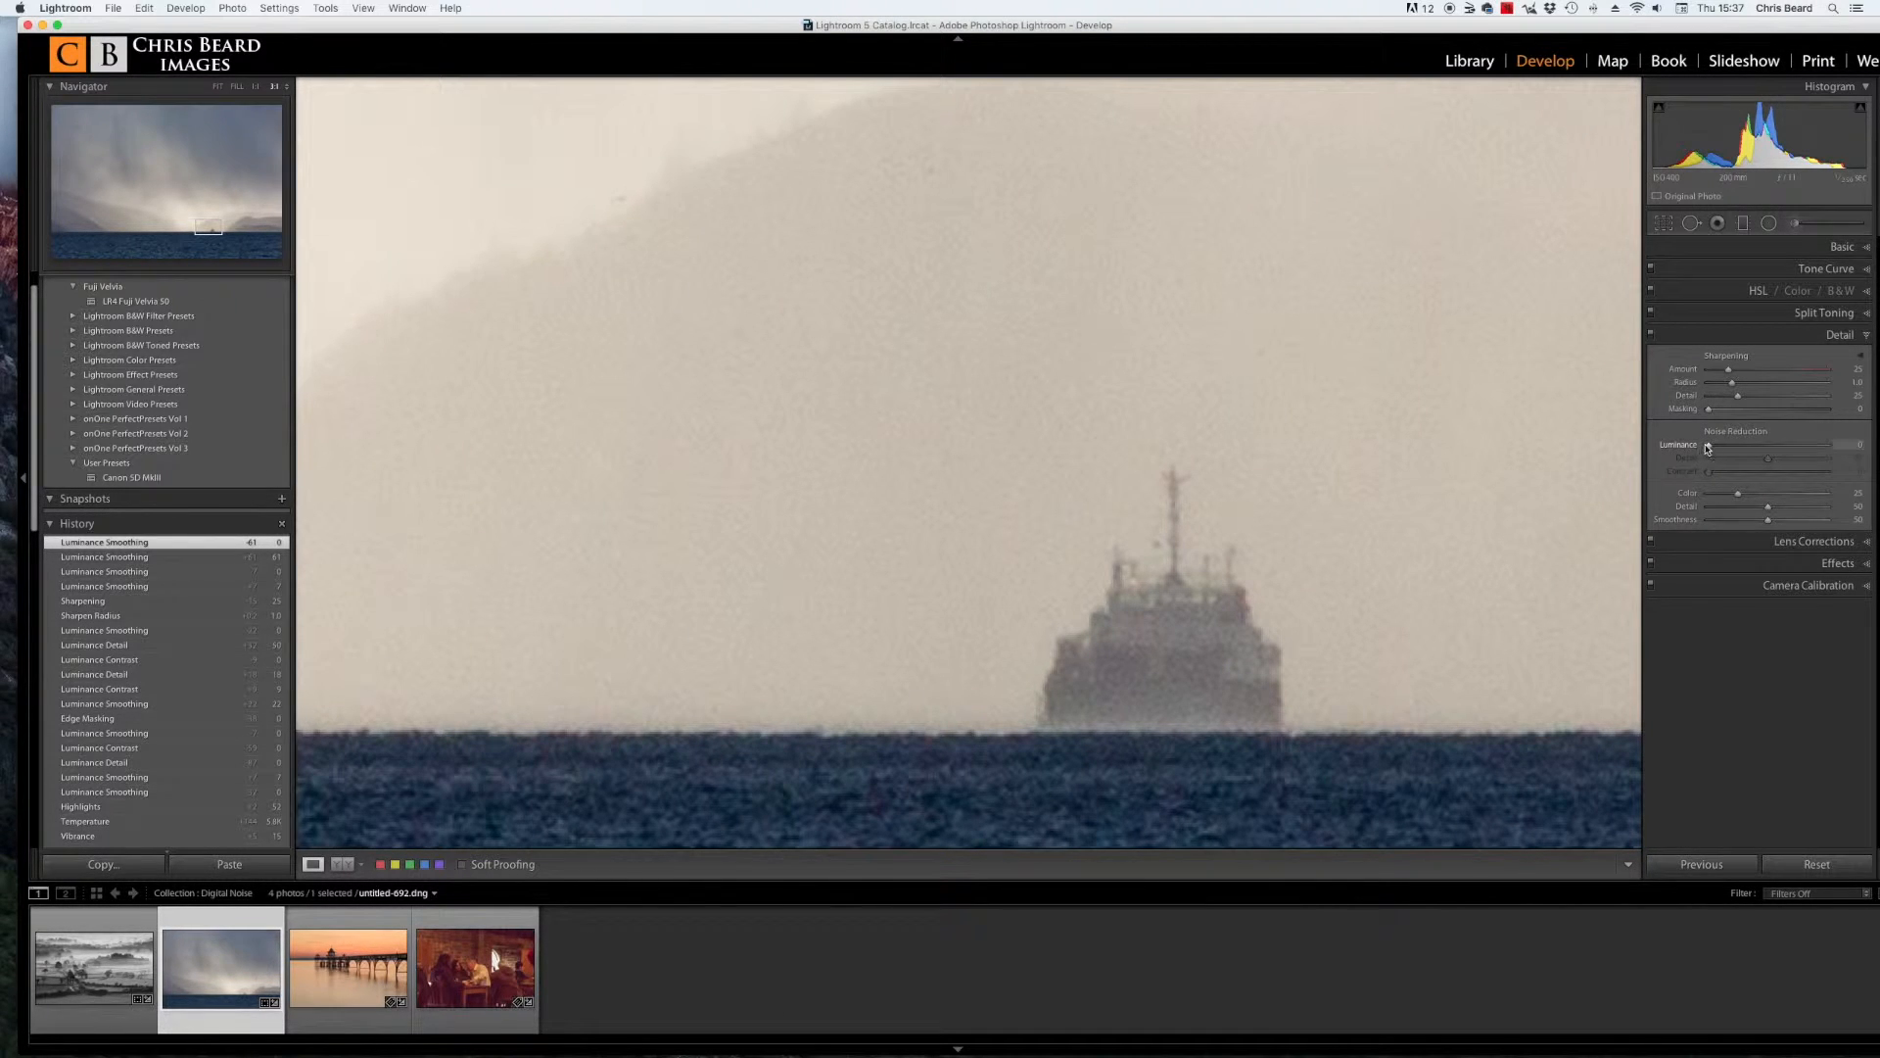
drag(1715, 450, 1778, 451)
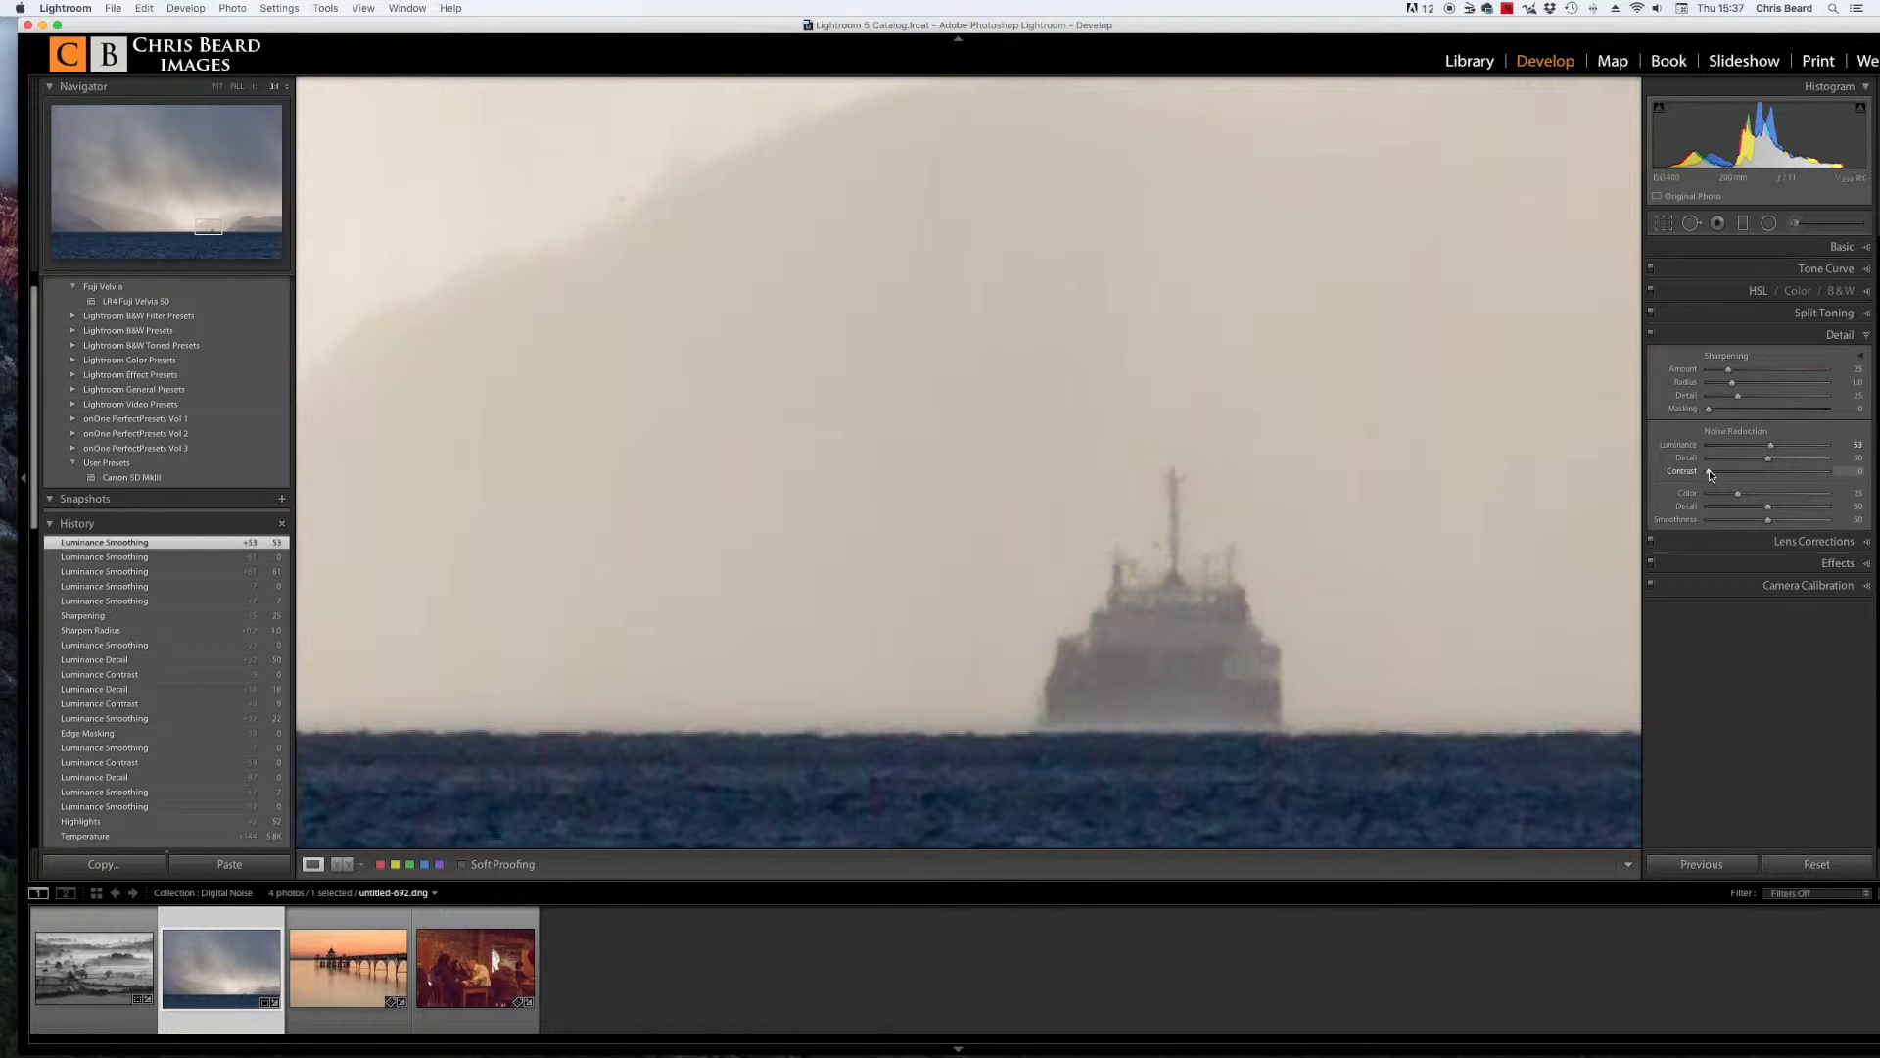
Step: Set the noise reduction Detail to 76 and Contrast to 5
drag(1770, 460, 1820, 466)
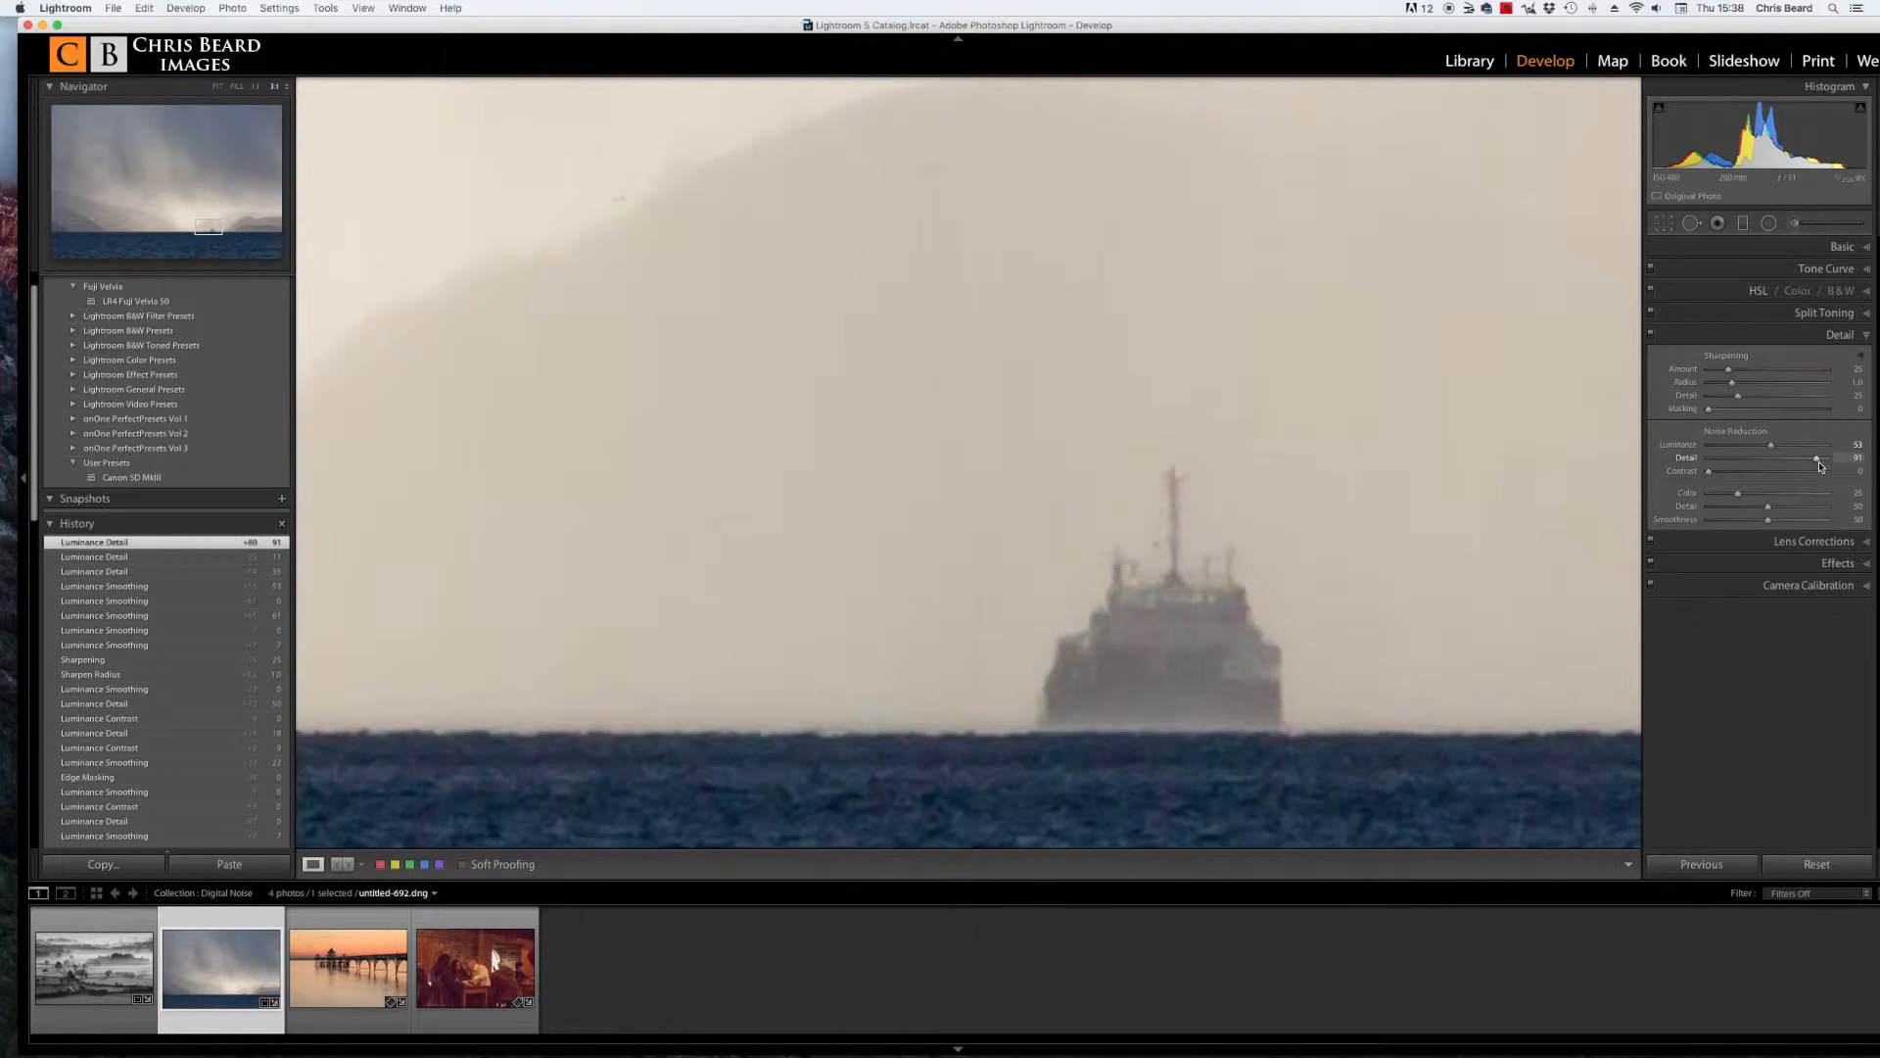
drag(1819, 460, 1823, 462)
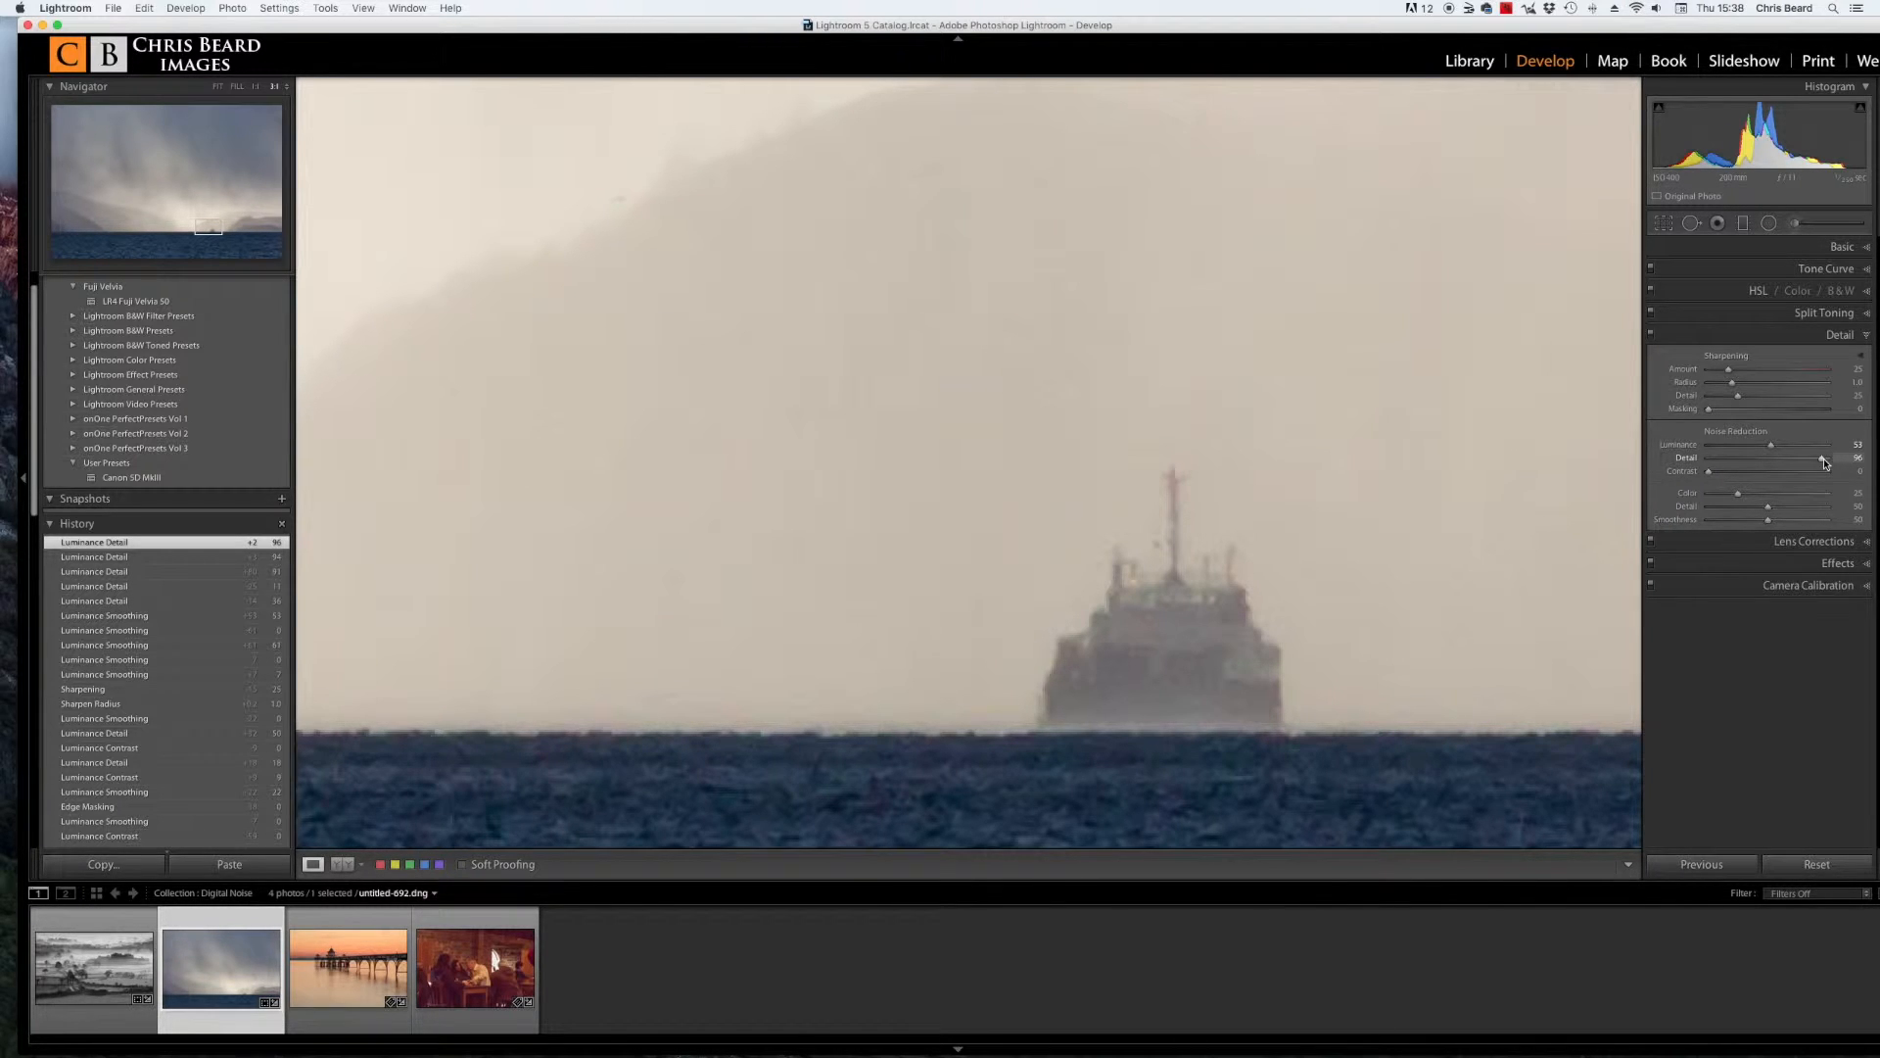
drag(1825, 462, 1799, 461)
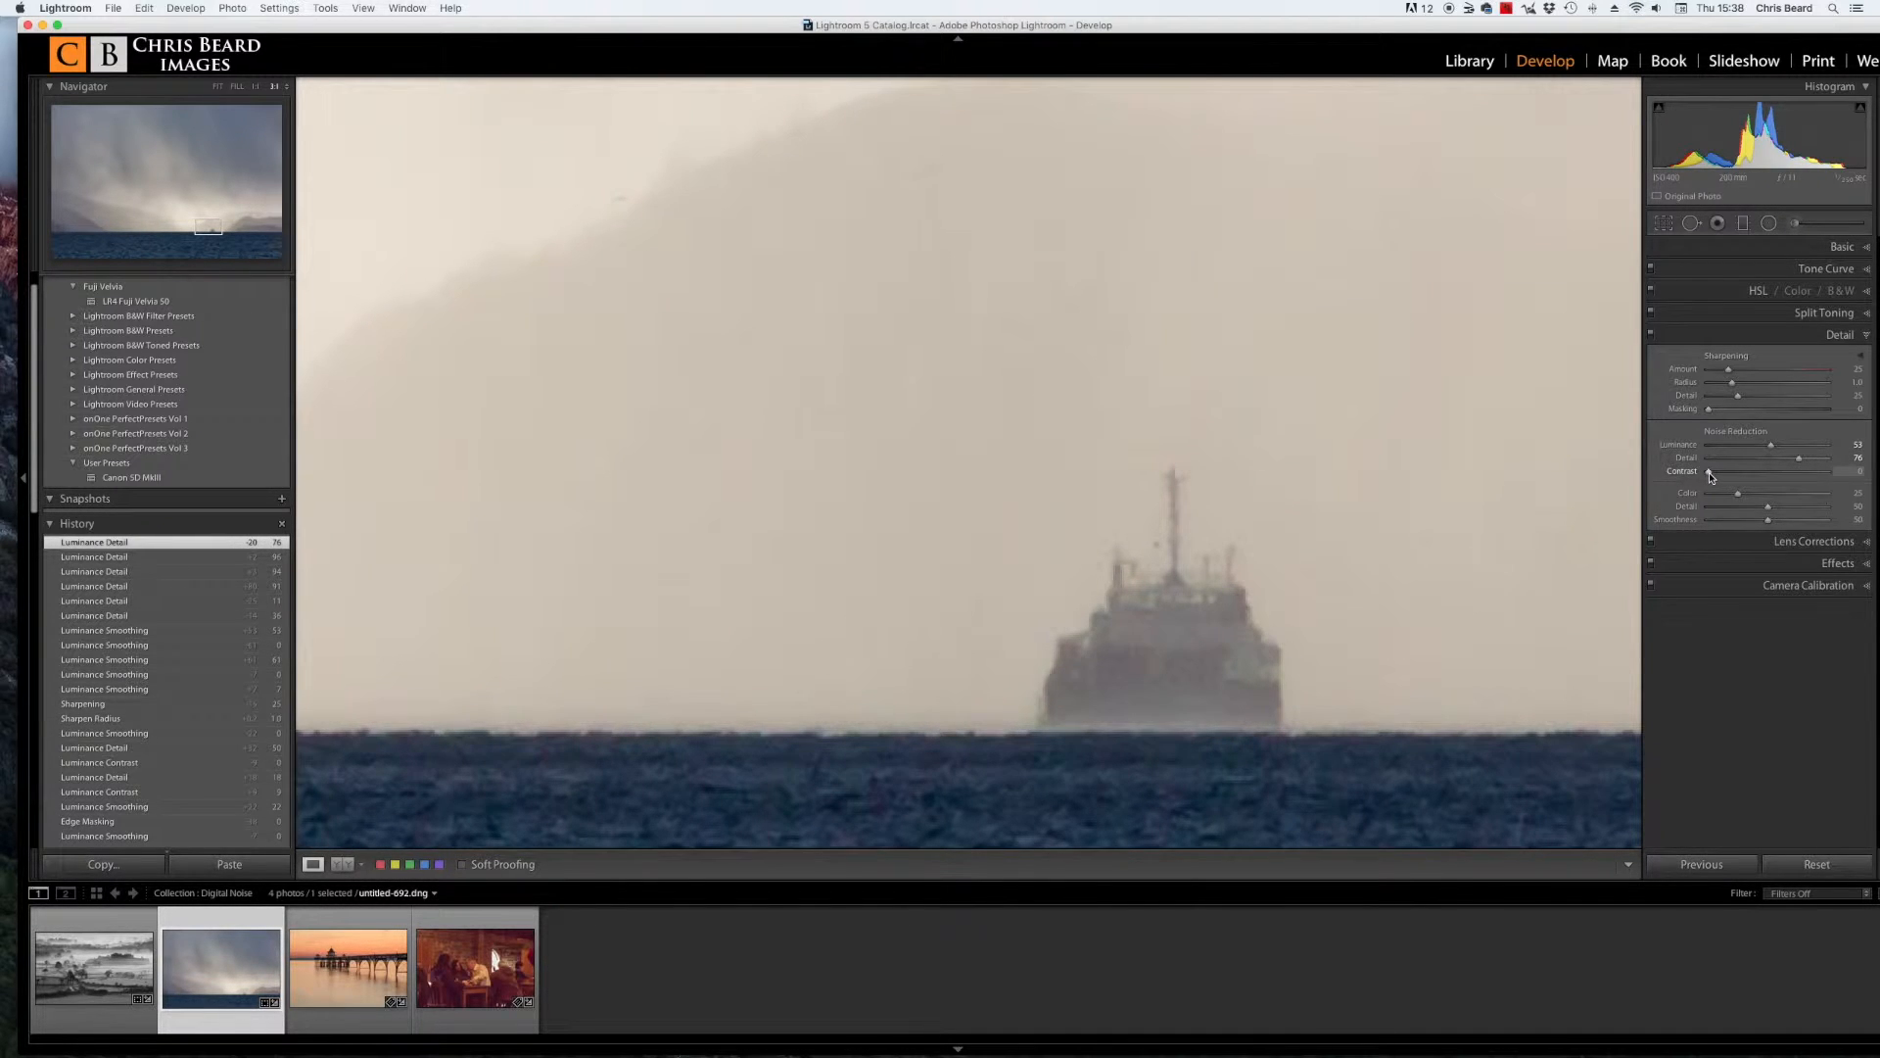
drag(1710, 474, 1786, 476)
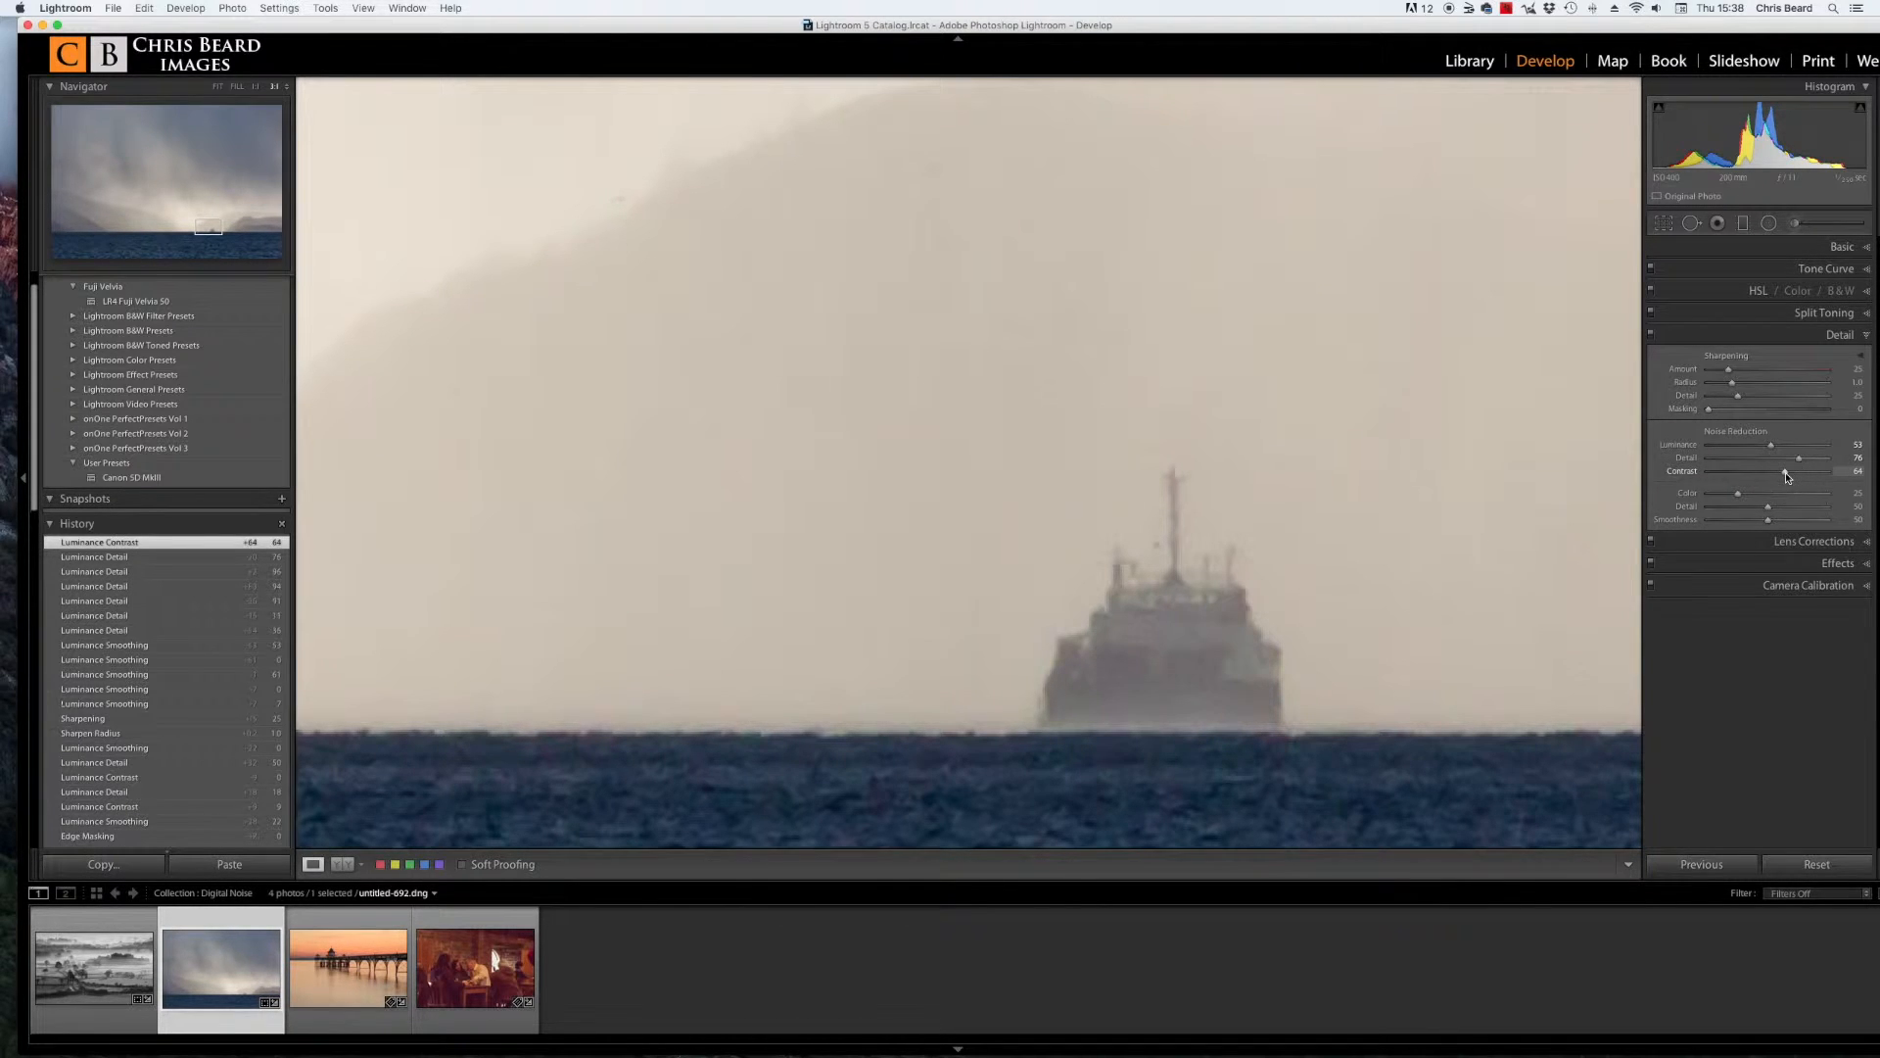
drag(1784, 474, 1715, 475)
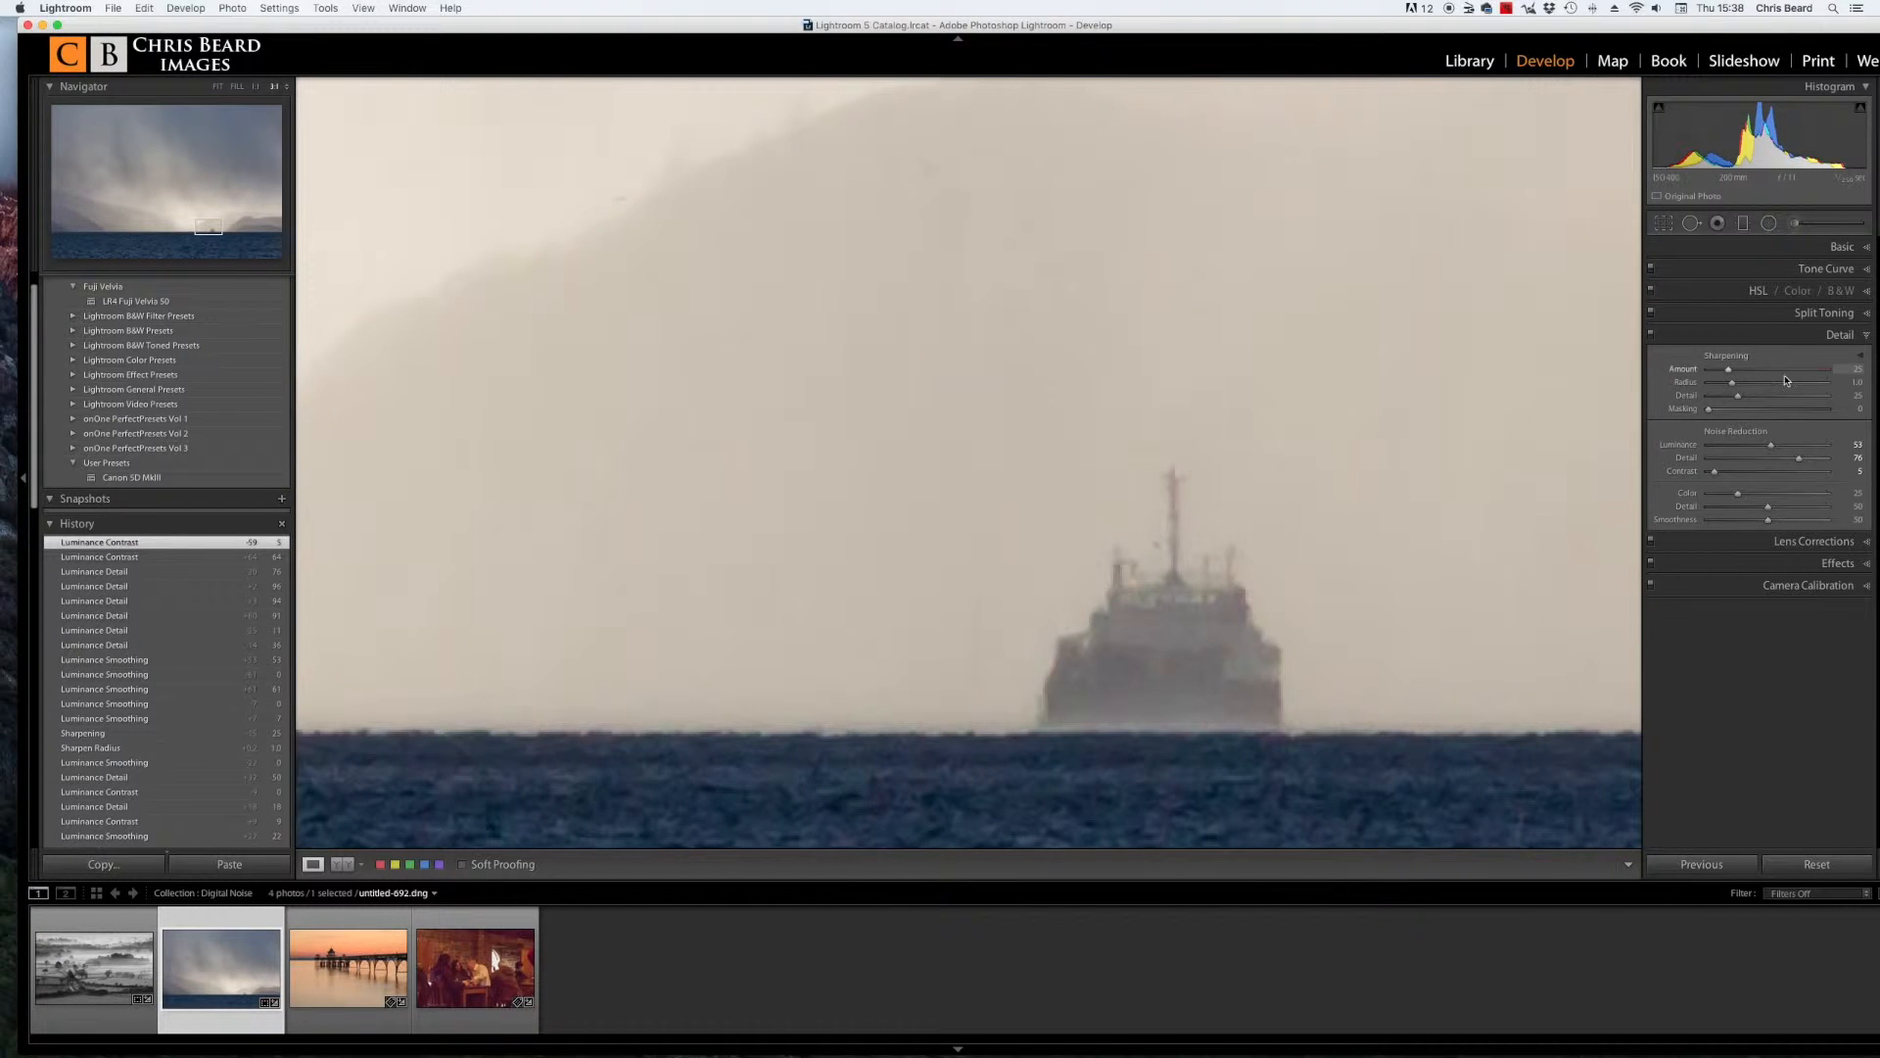
Step: Set the sharpening Amount to 55, Radius to 1.2 and Detail to 30
click(1730, 374)
drag(1730, 371, 1753, 372)
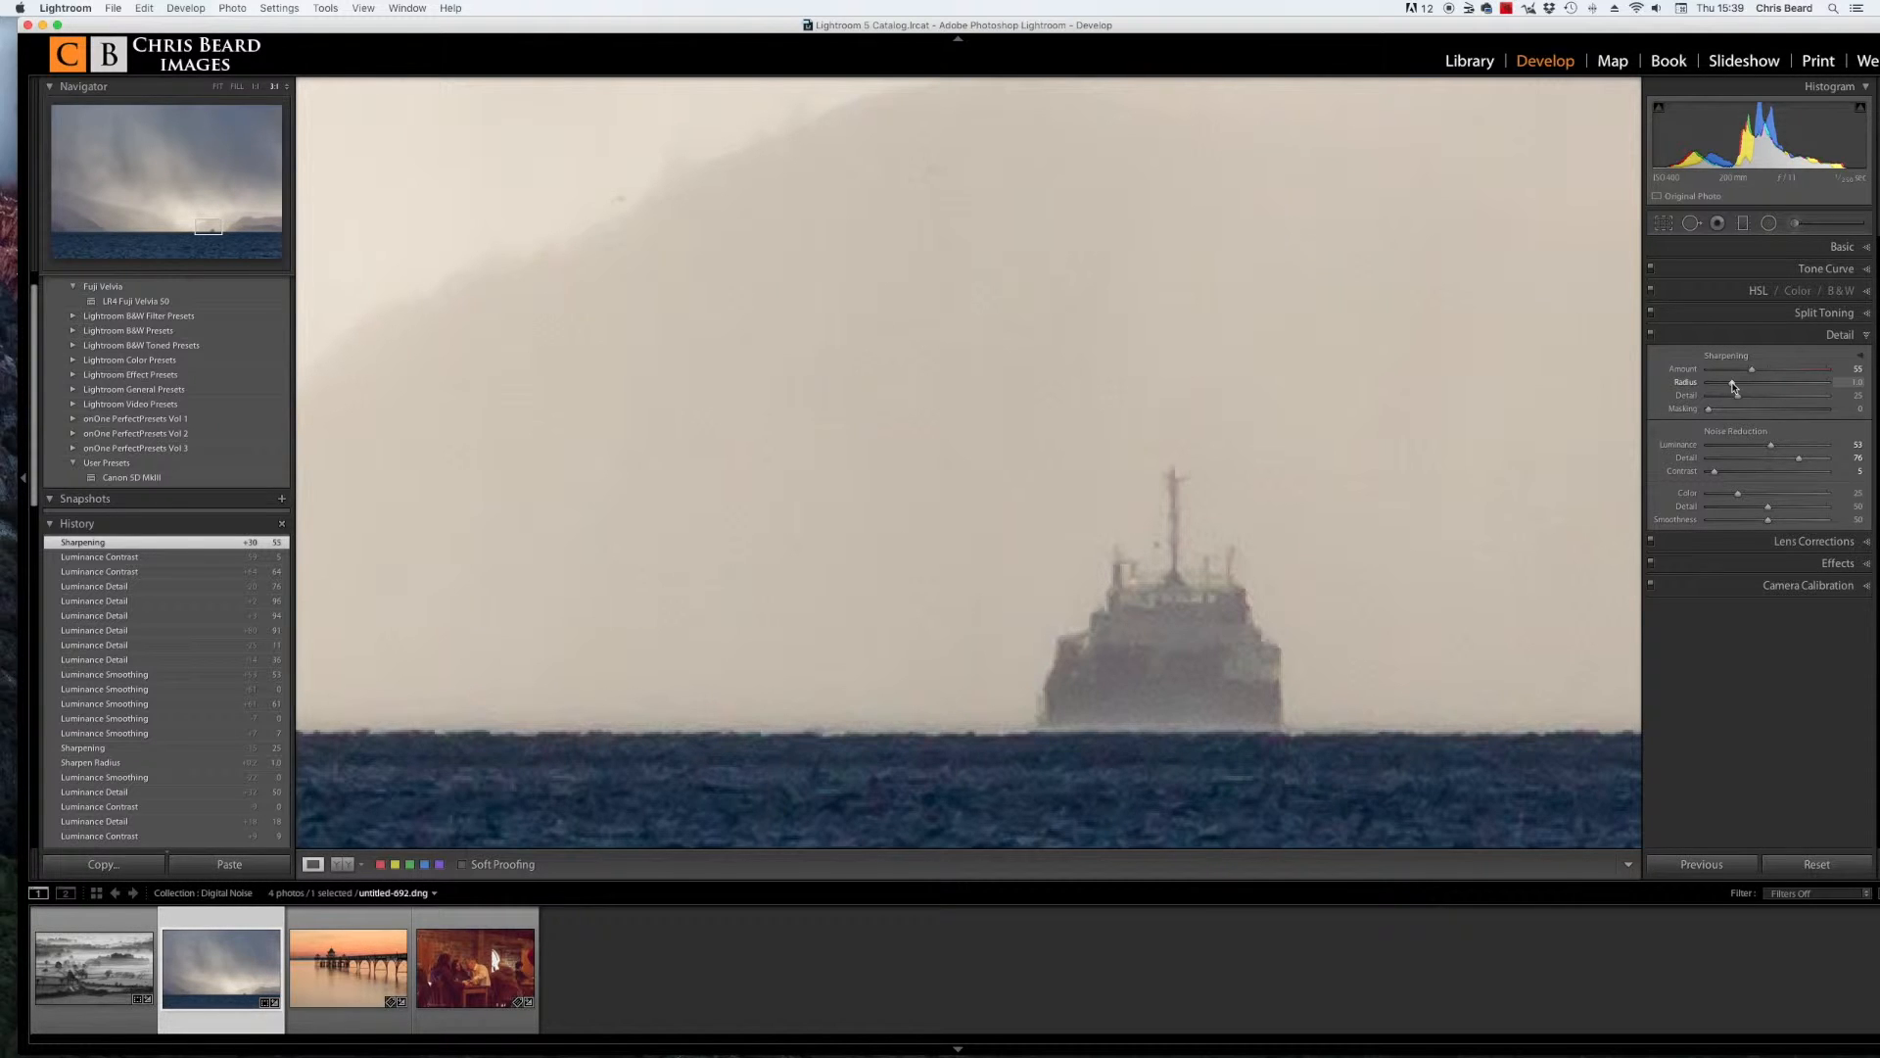
drag(1733, 386, 1802, 400)
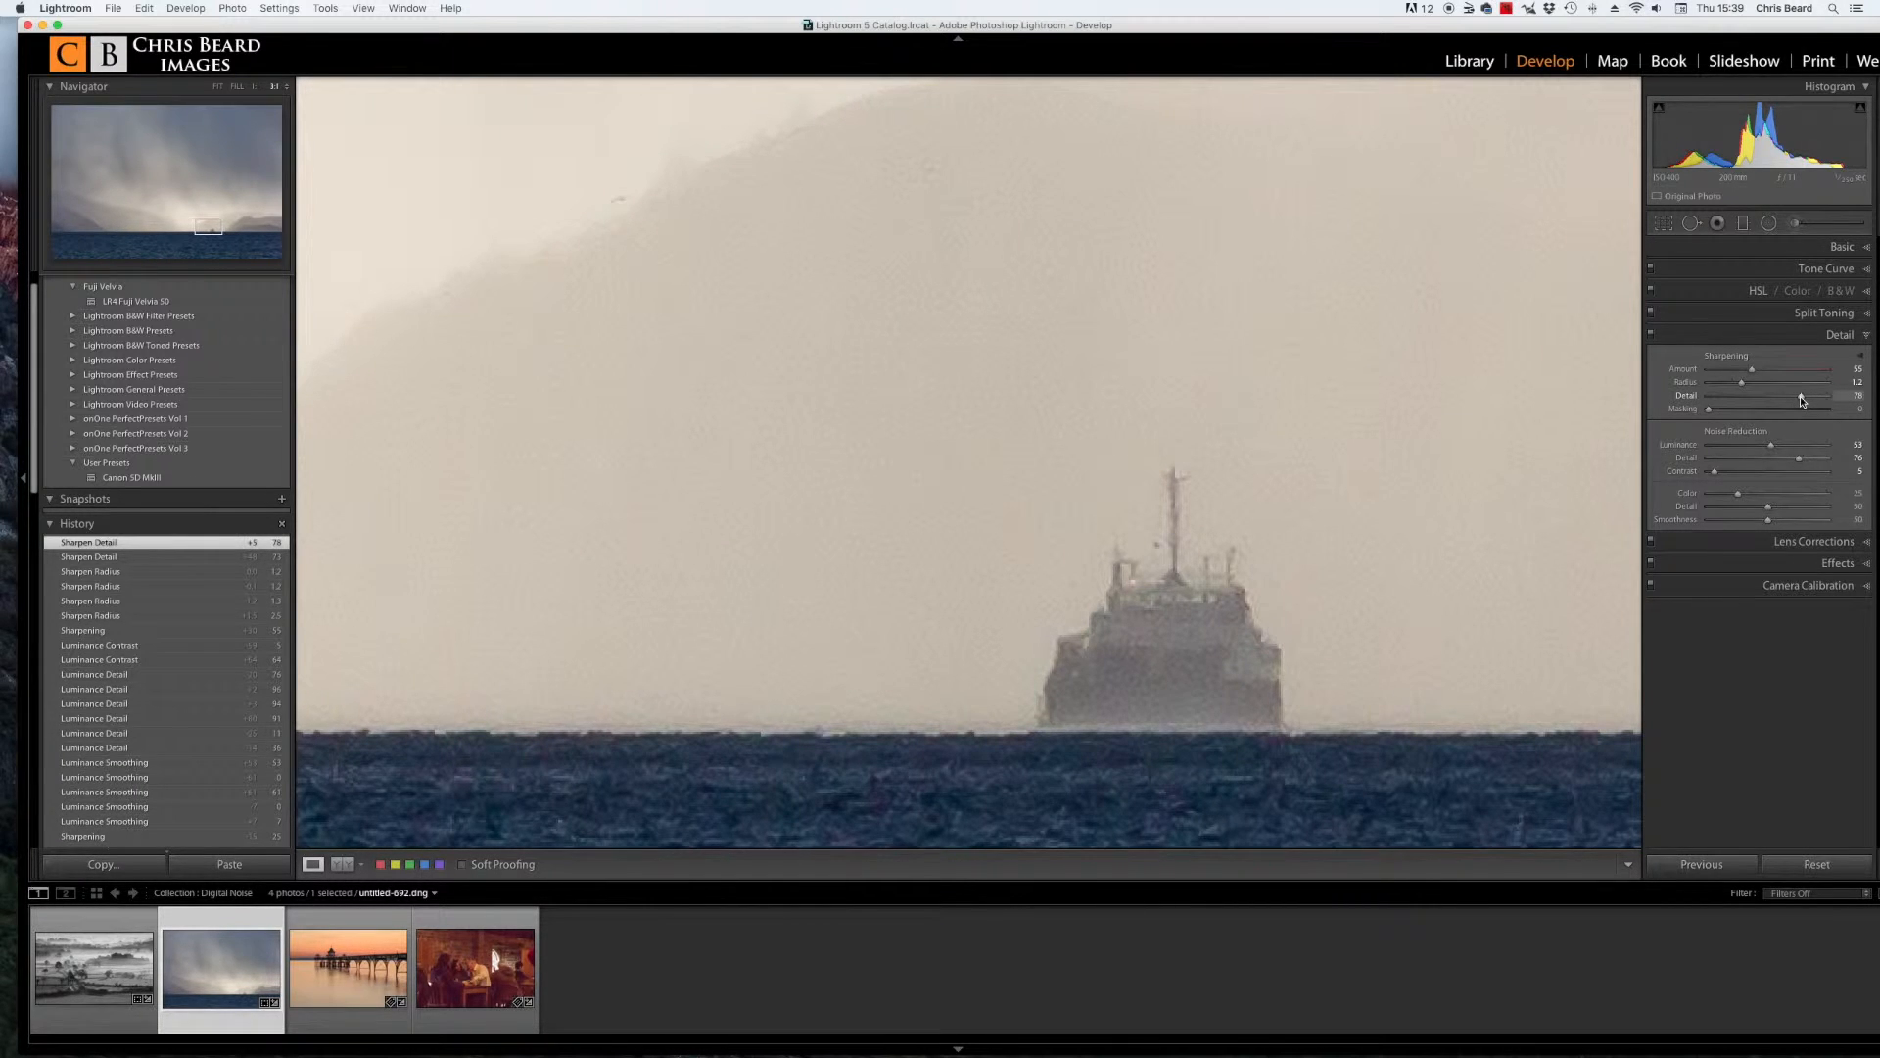
drag(1802, 400, 1769, 401)
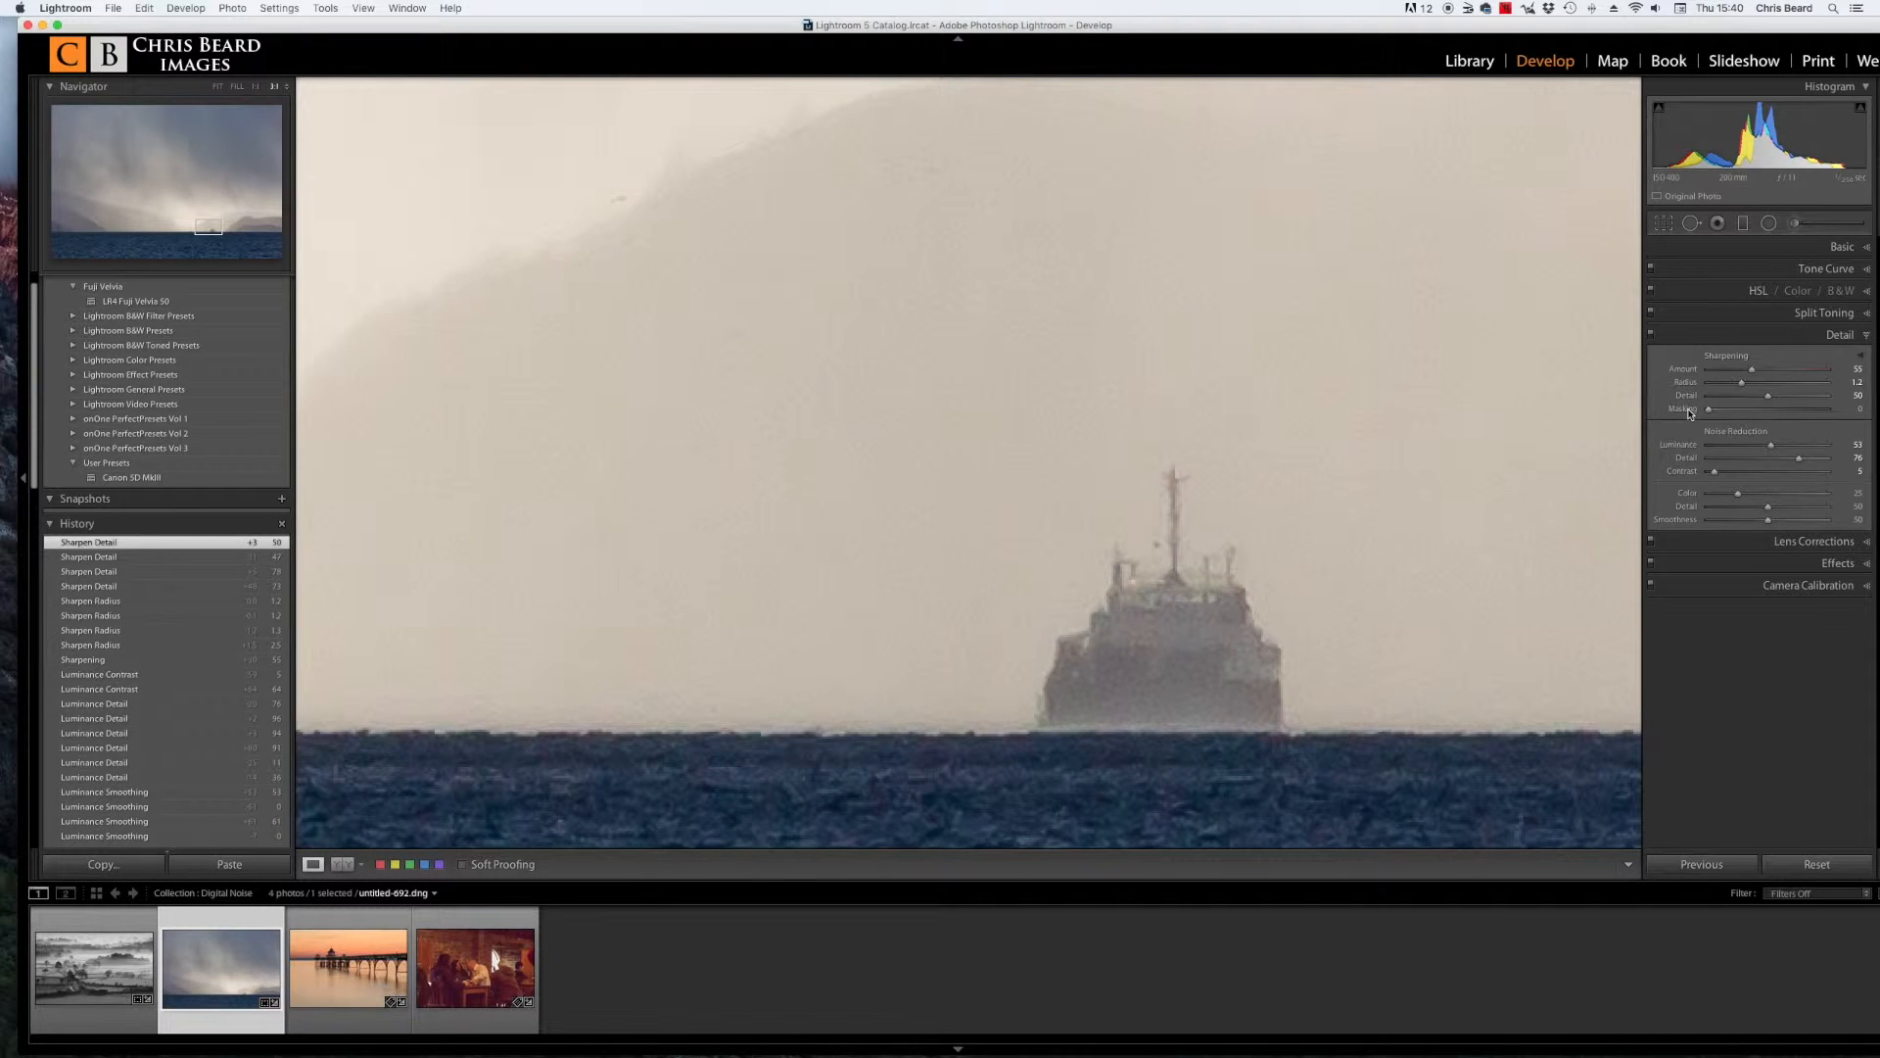
Step: Preview the sharpening mask and set Masking to 64
key(alt)
click(1710, 411)
key(alt)
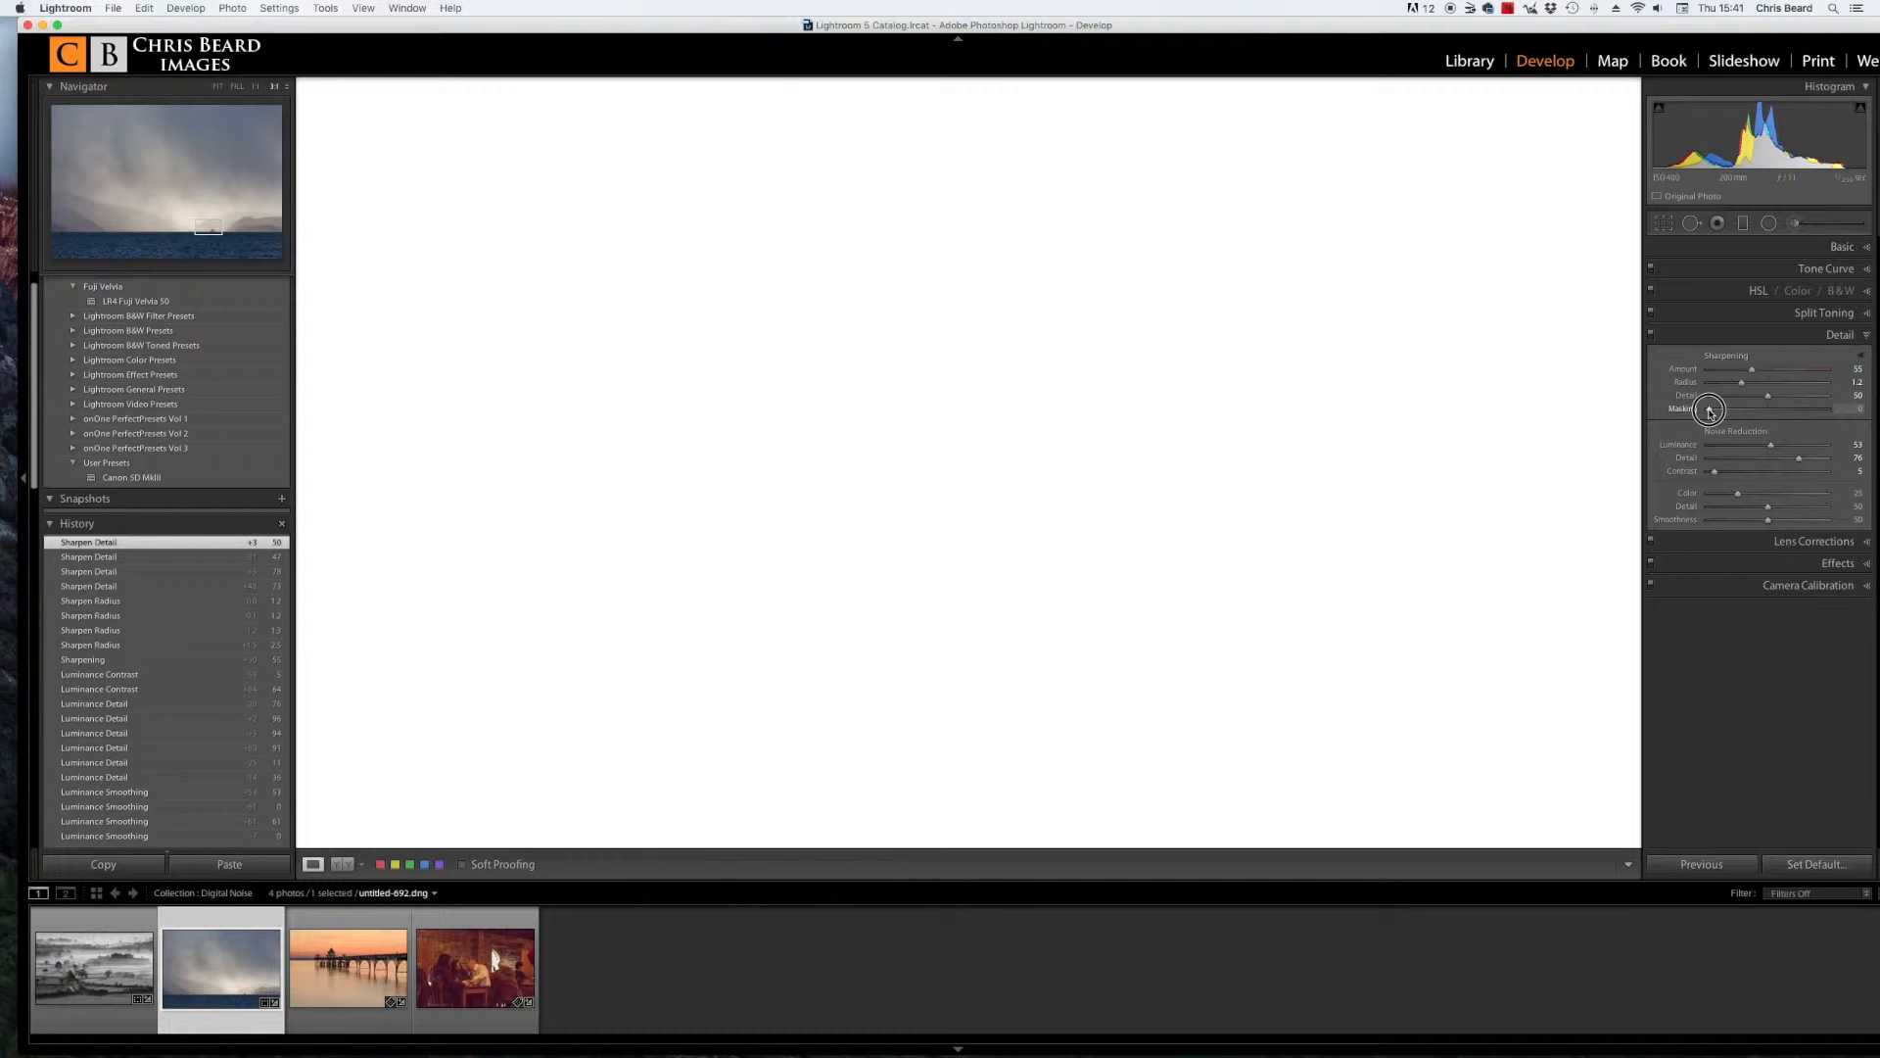
drag(1710, 411, 1711, 413)
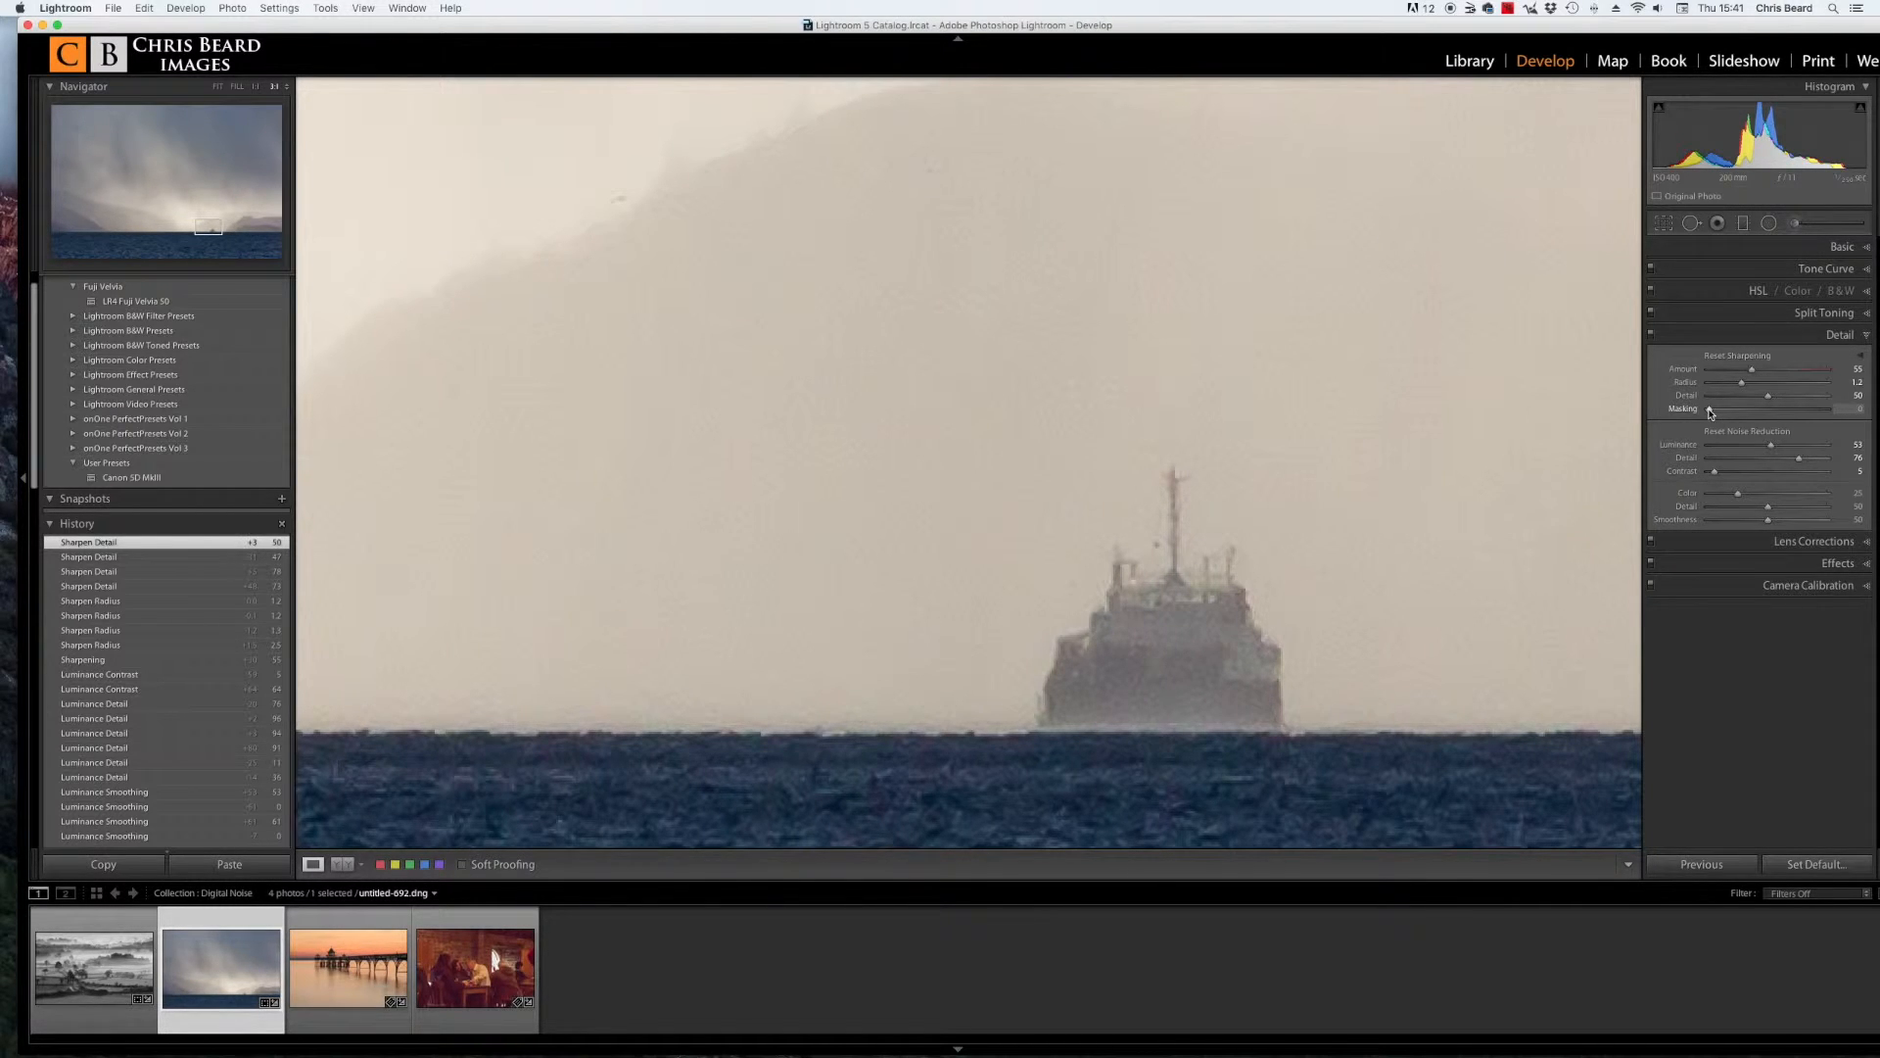
drag(1711, 413, 1711, 413)
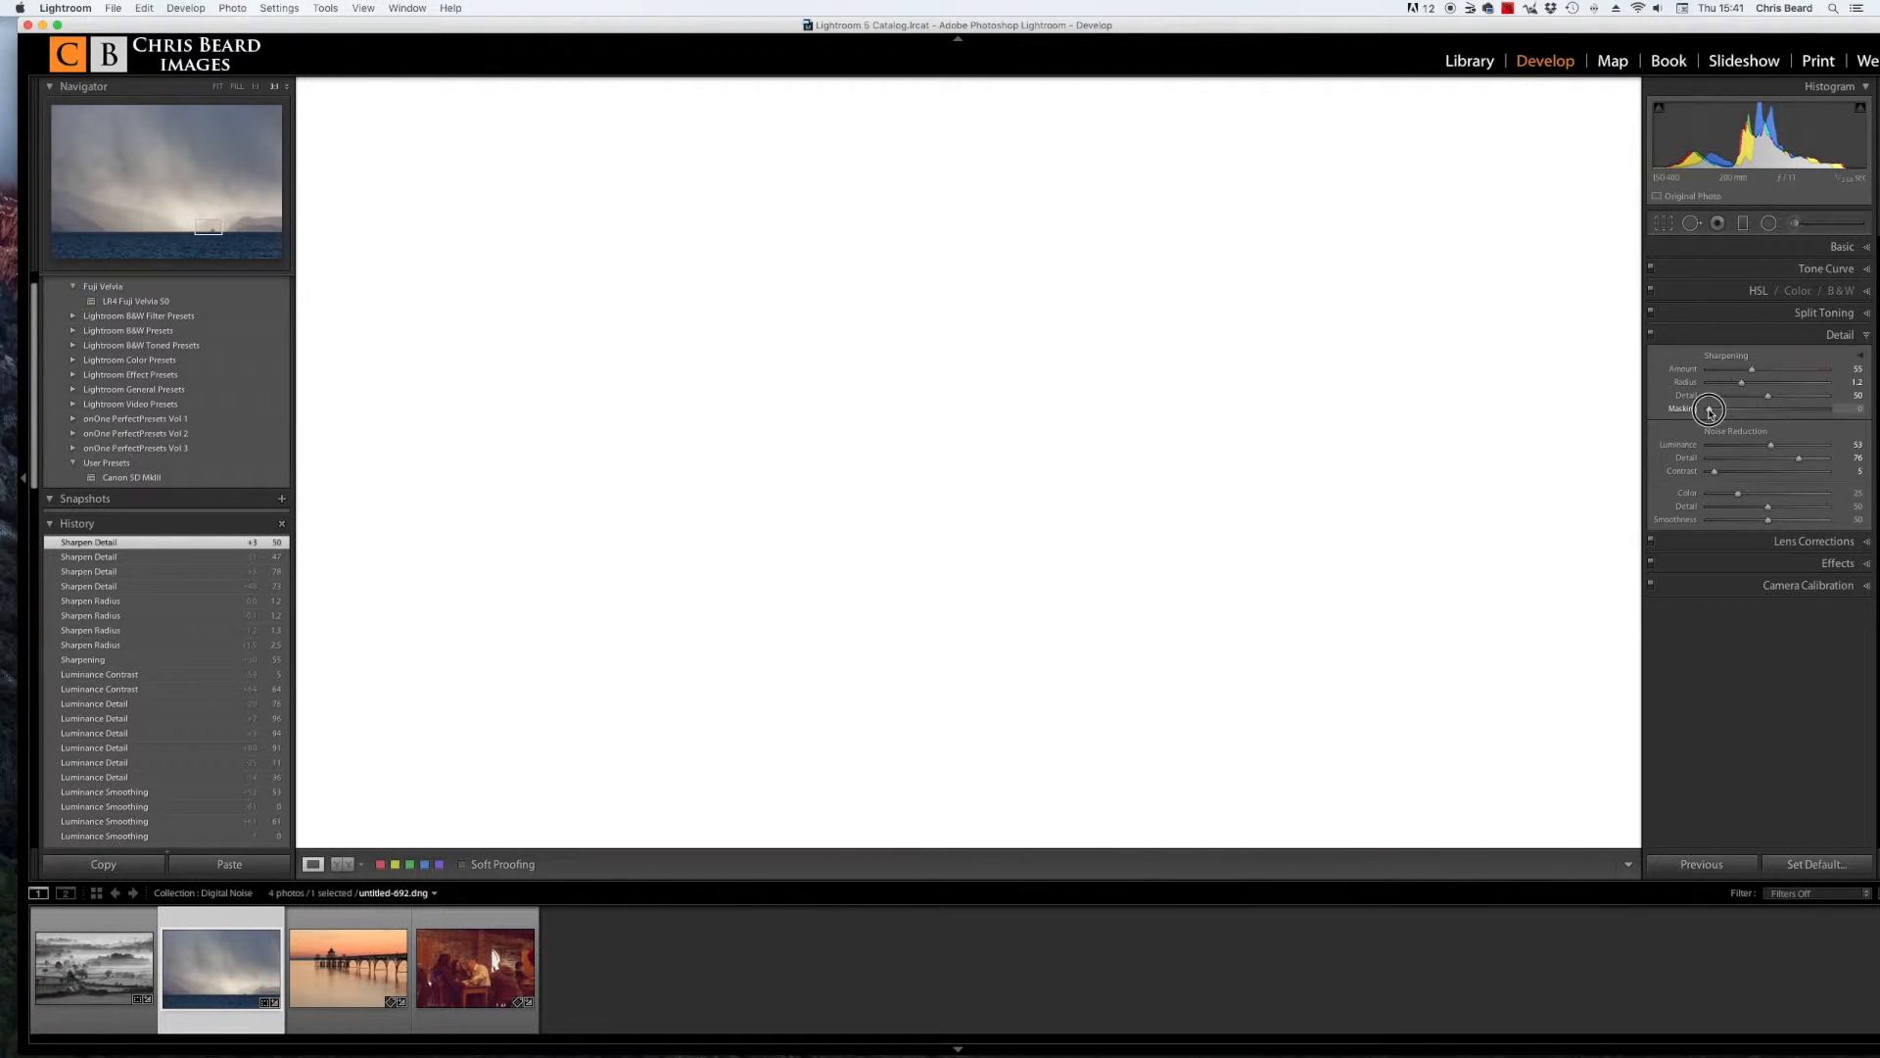
drag(1711, 412, 1784, 414)
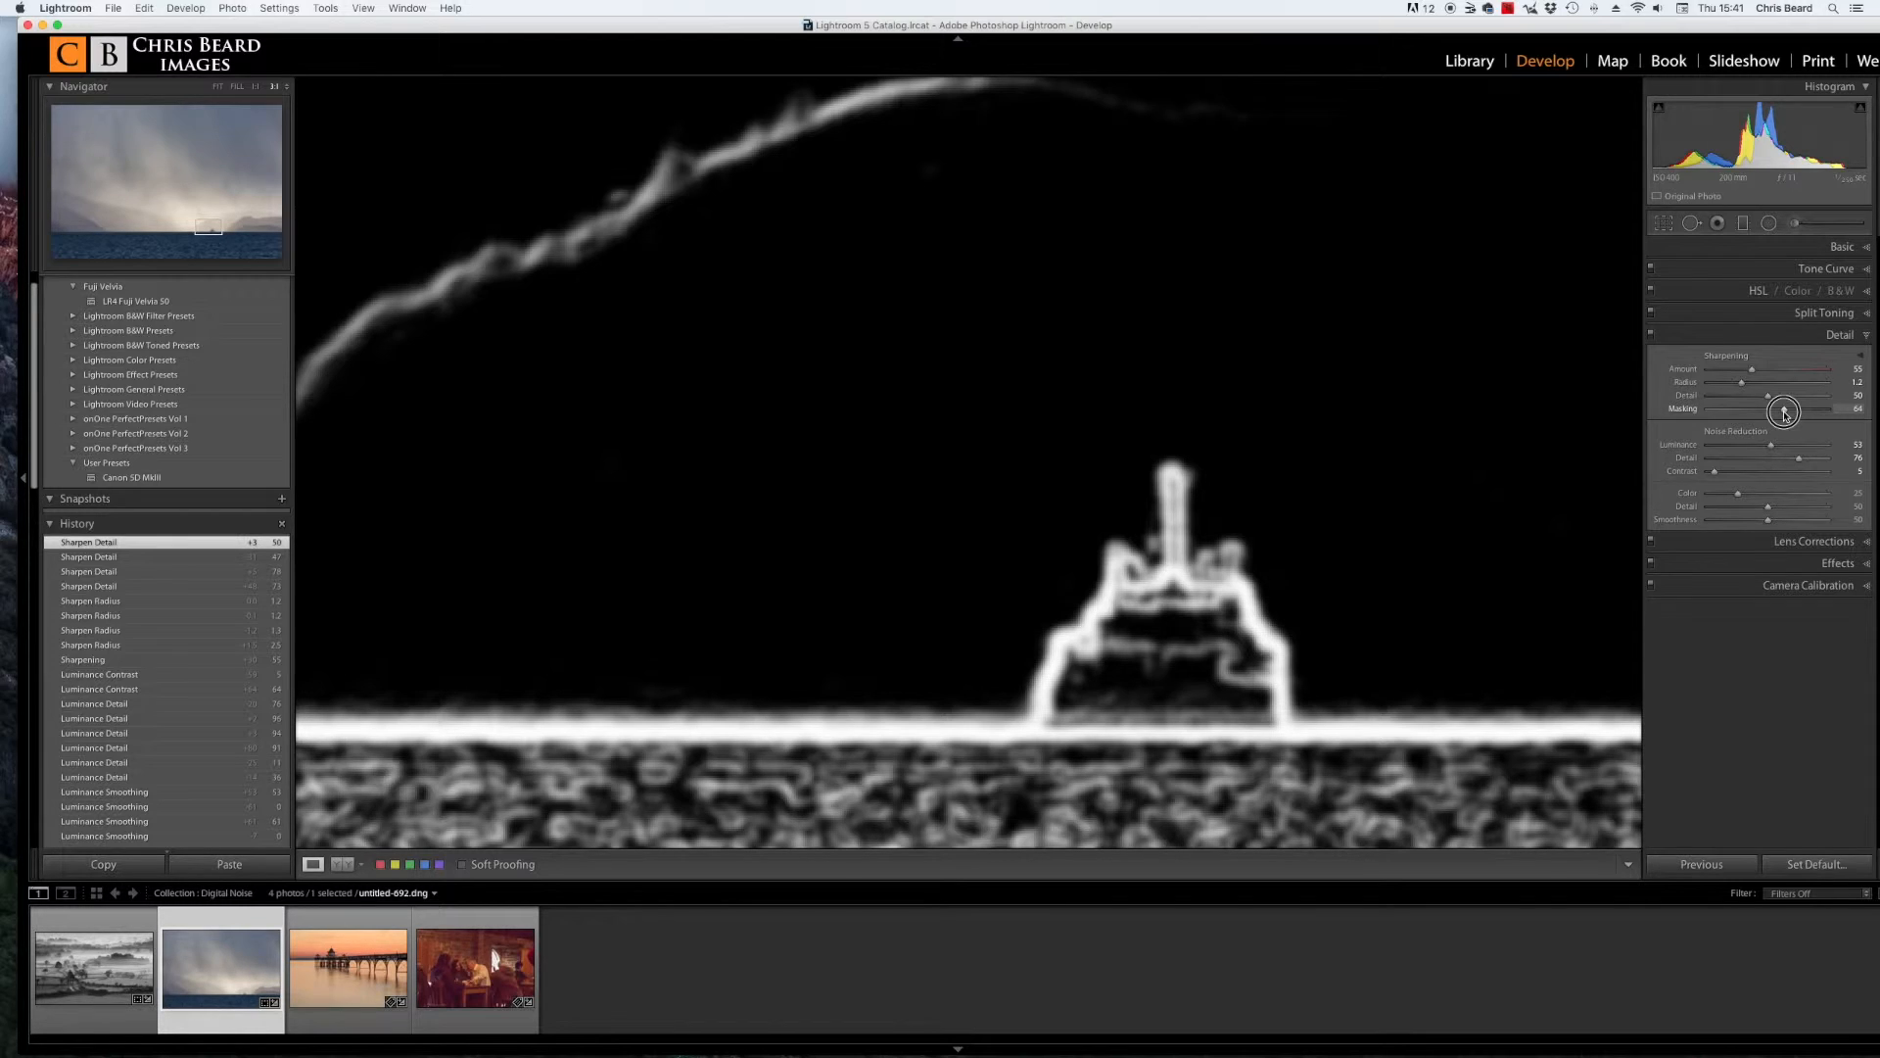
drag(1784, 413, 1784, 414)
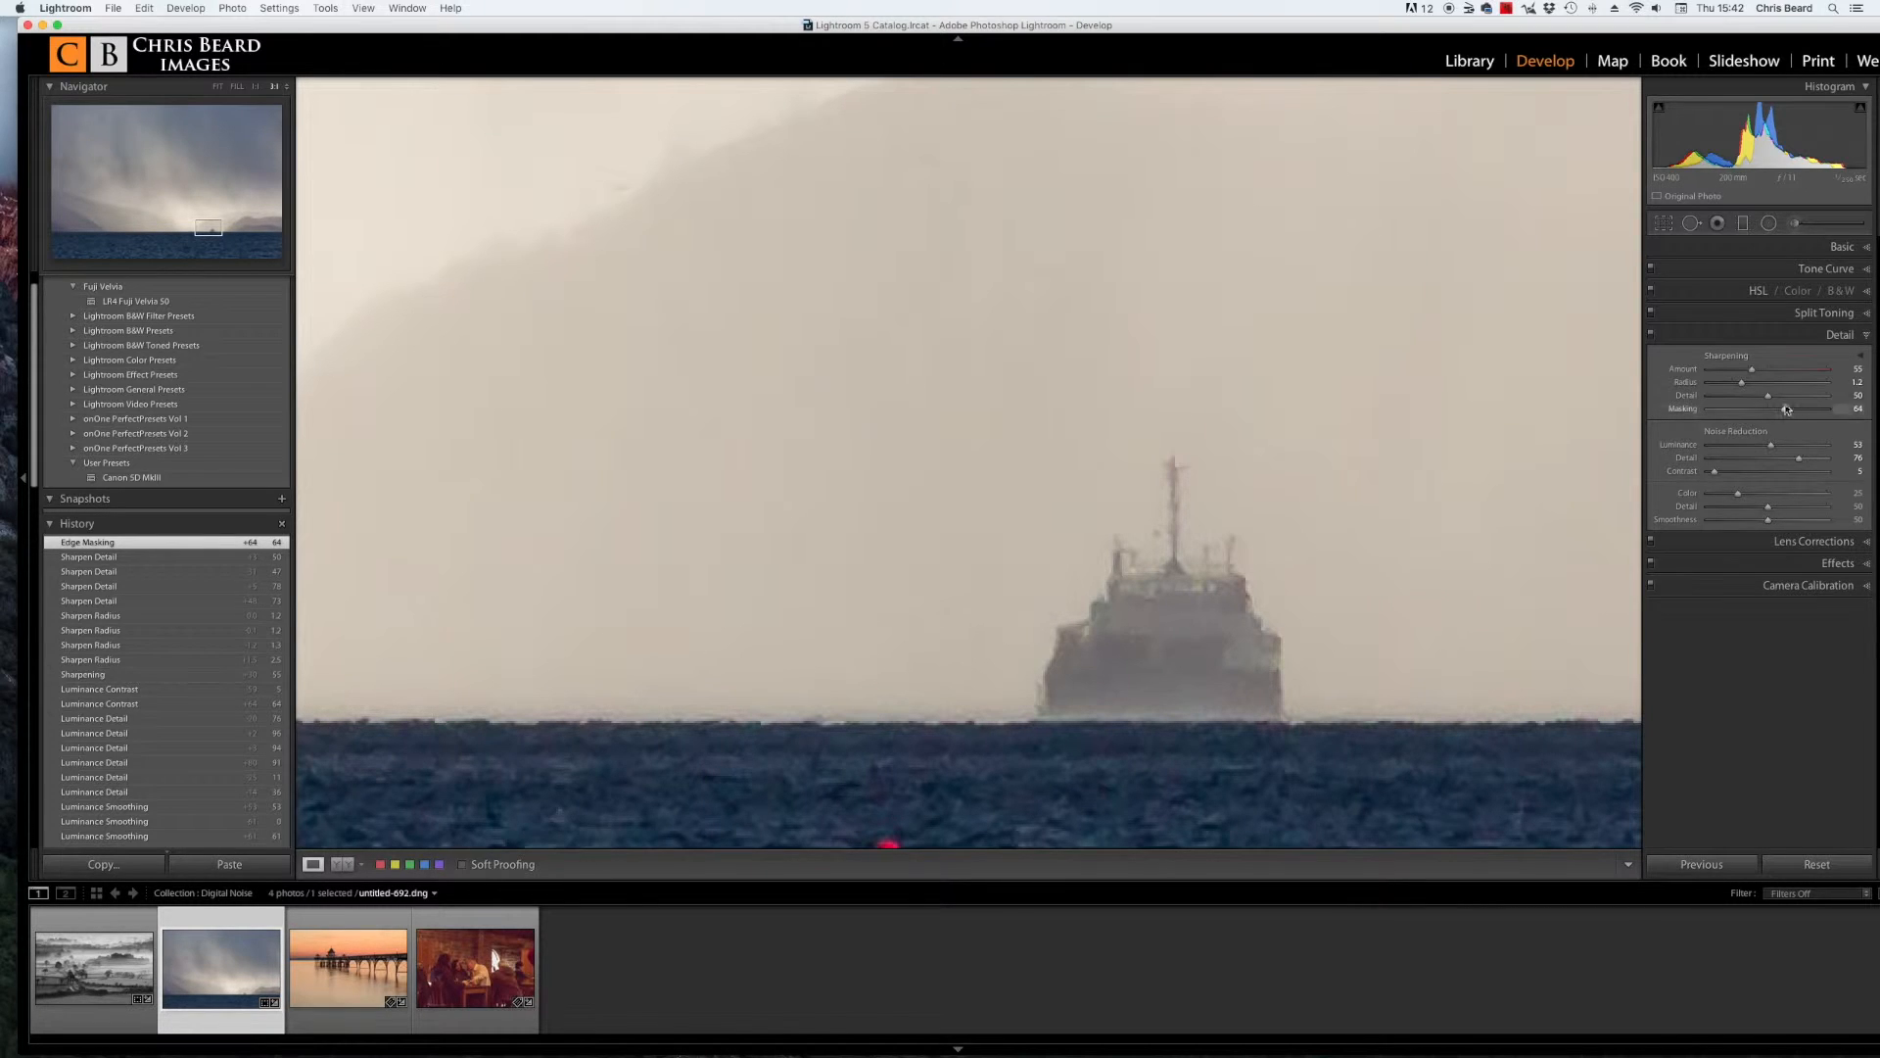
Step: Refine sharpening to Detail 29, Radius 0.7 and Amount 40
drag(1770, 399, 1745, 400)
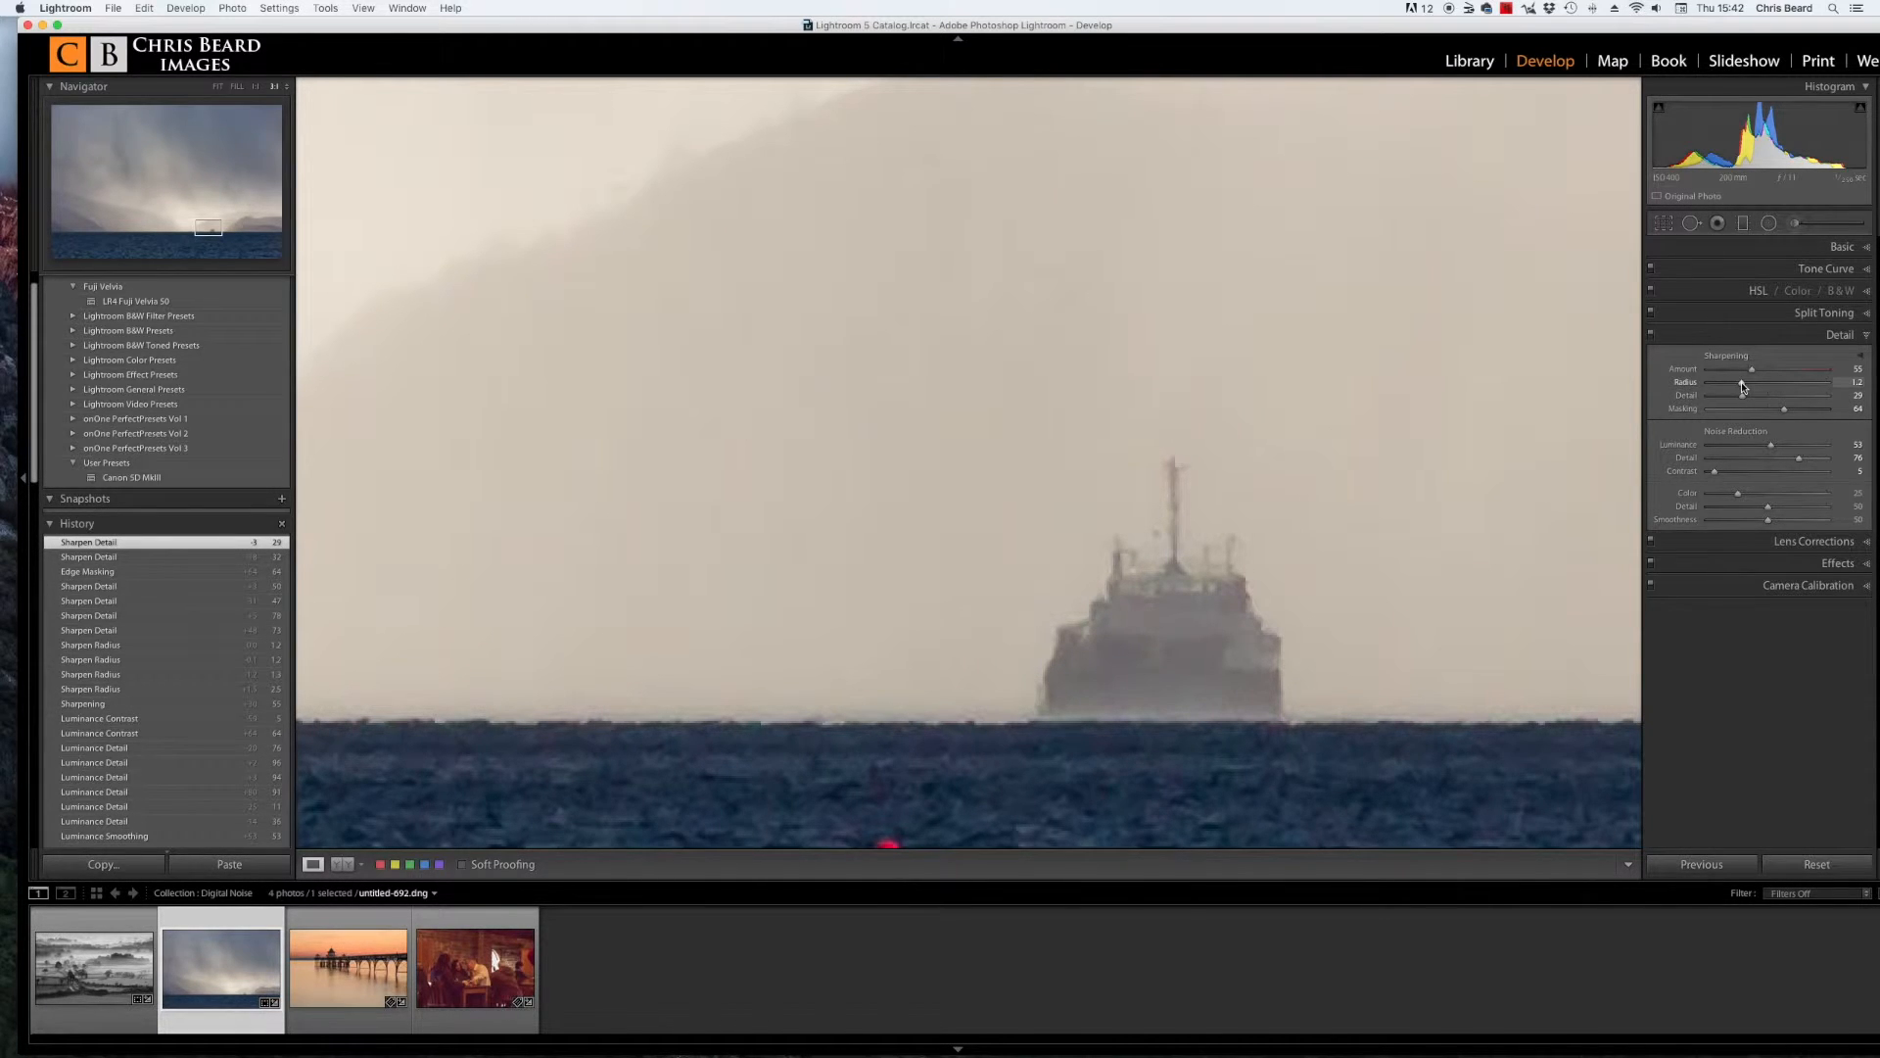
drag(1742, 386, 1724, 387)
click(1725, 386)
drag(1725, 386, 1722, 388)
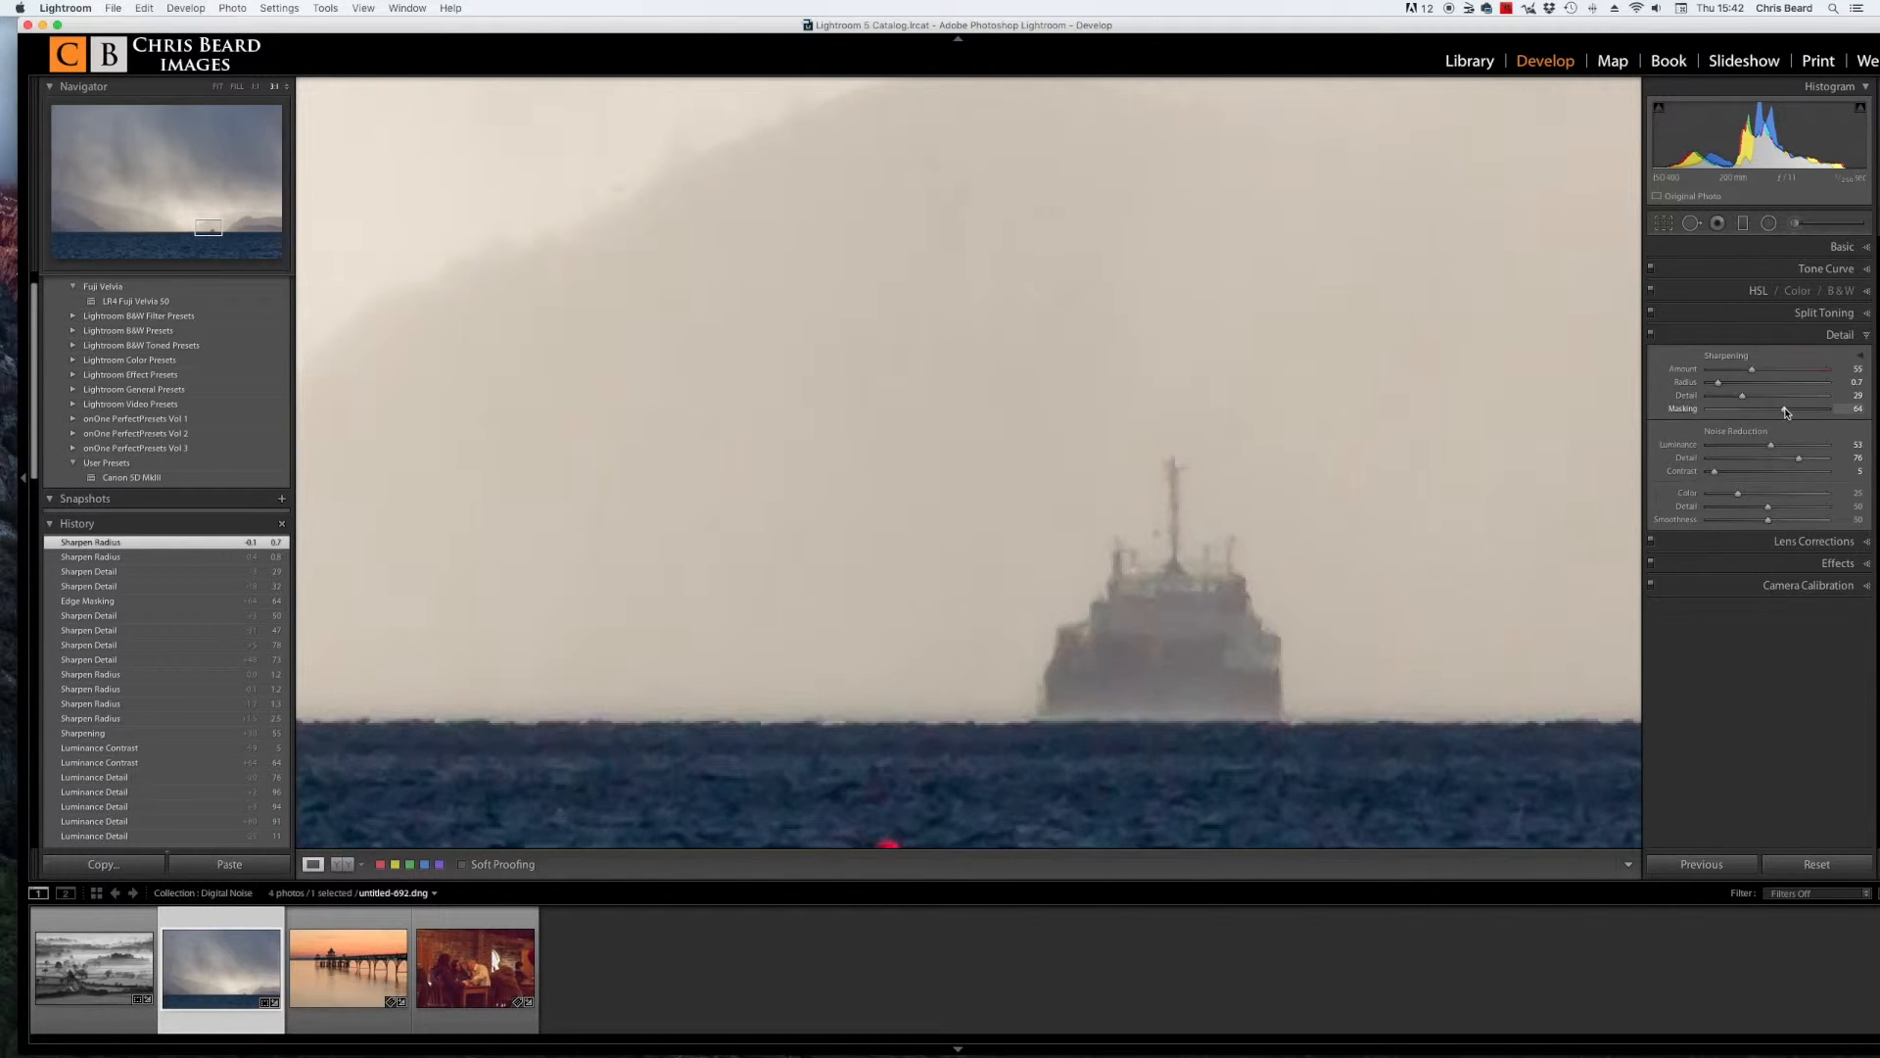
drag(1753, 371, 1743, 374)
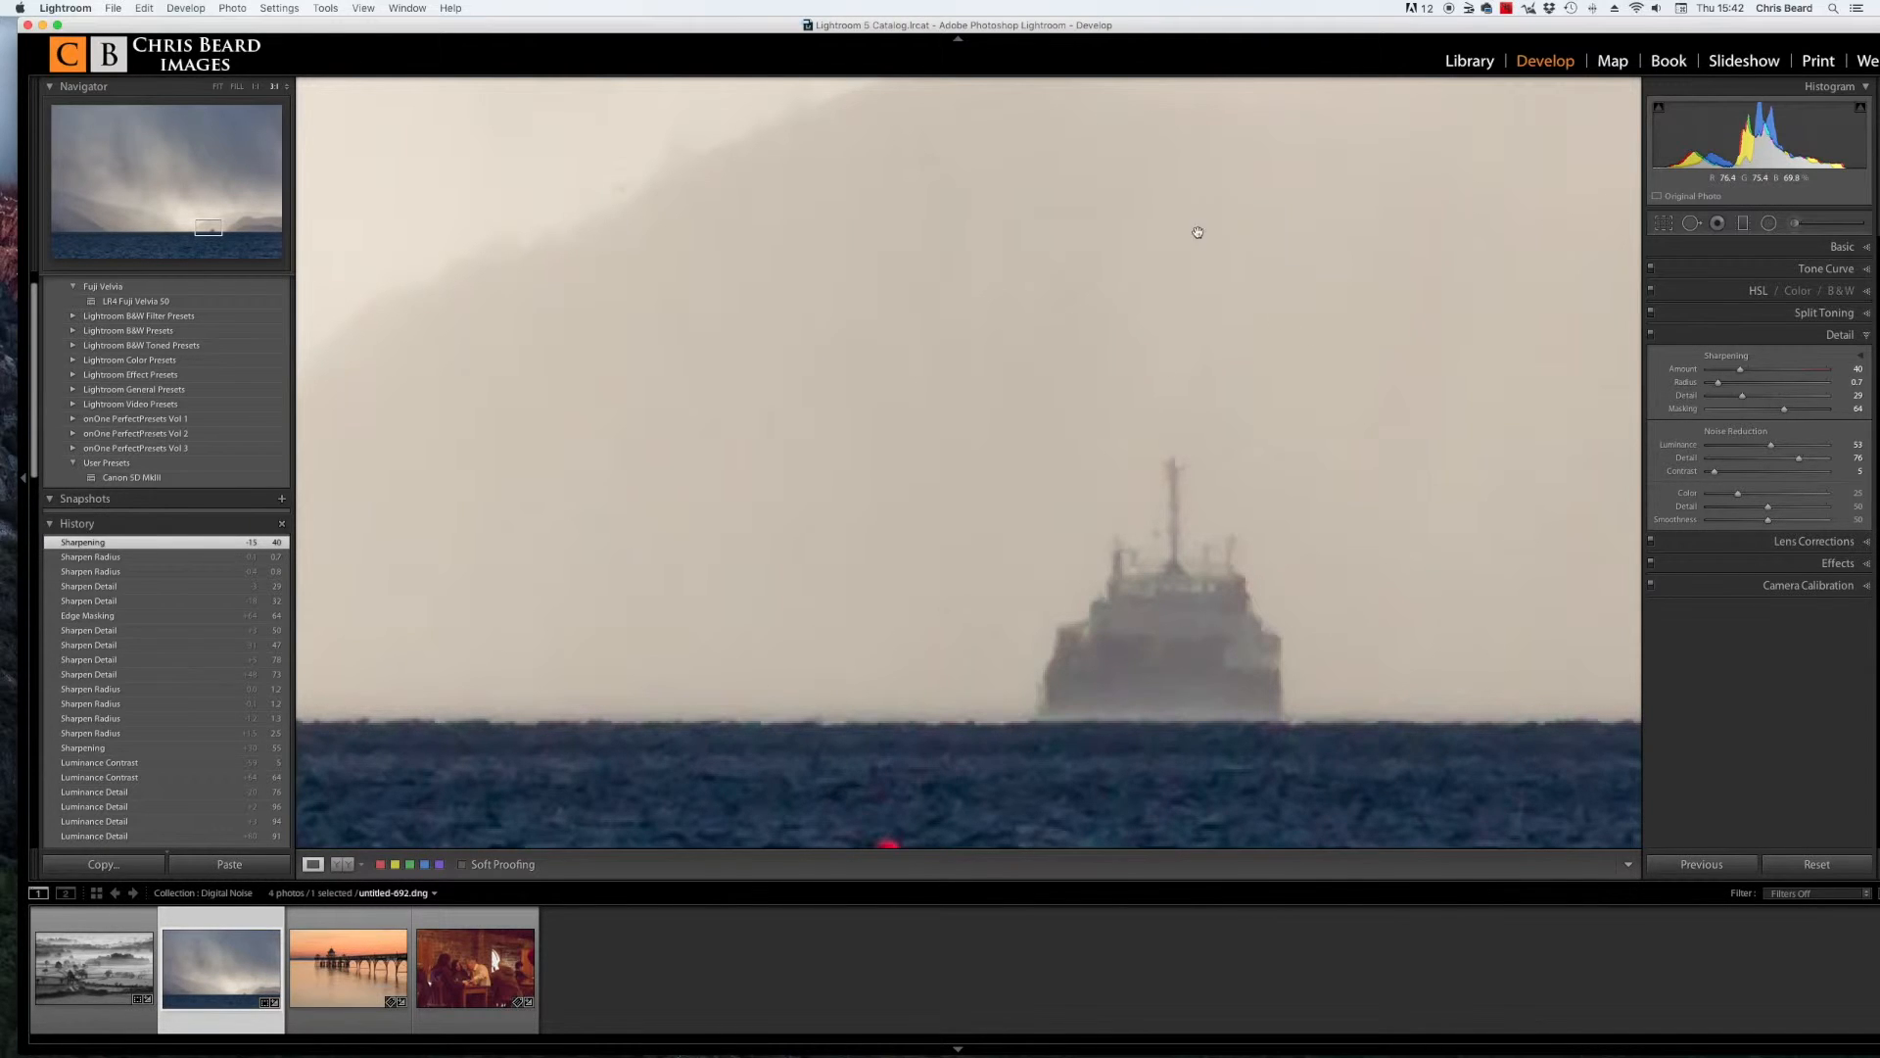
Step: Compare the stormy sea photo with the Detail adjustments toggled on and off at fit and 1:1 zoom
click(1426, 519)
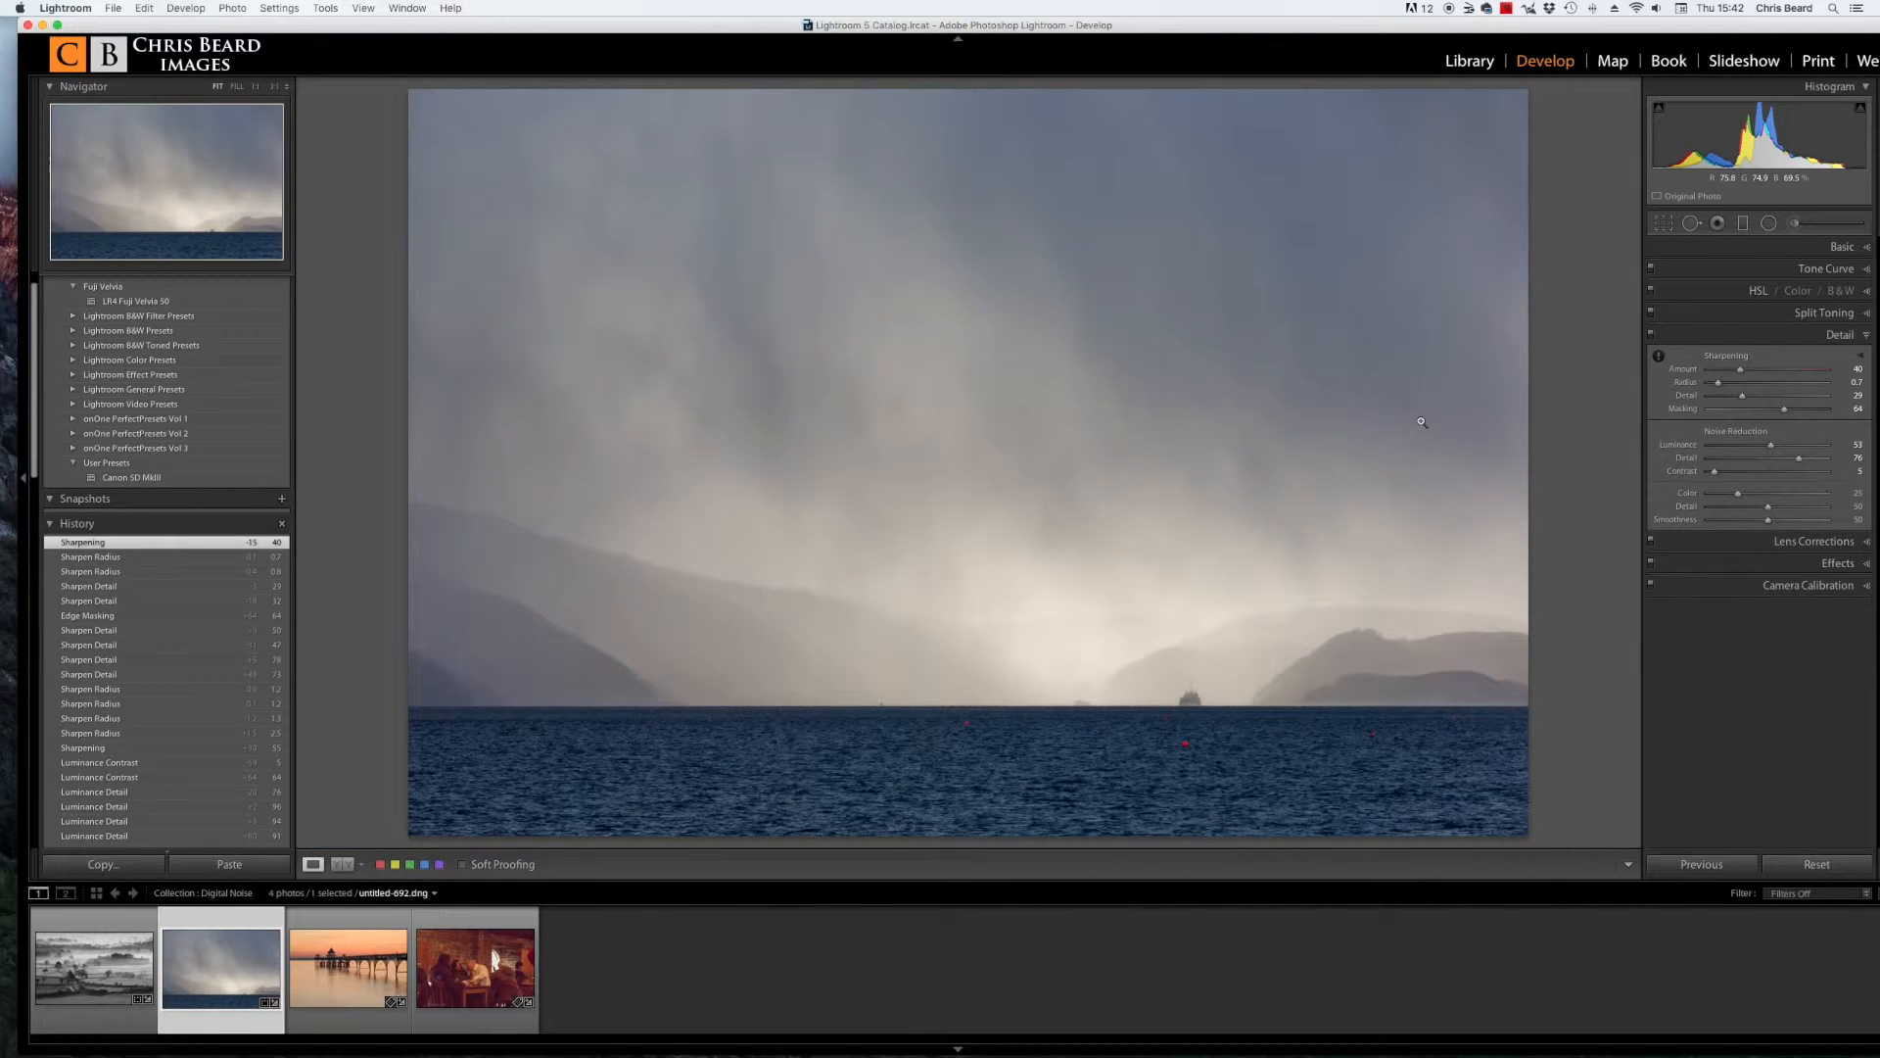
click(709, 244)
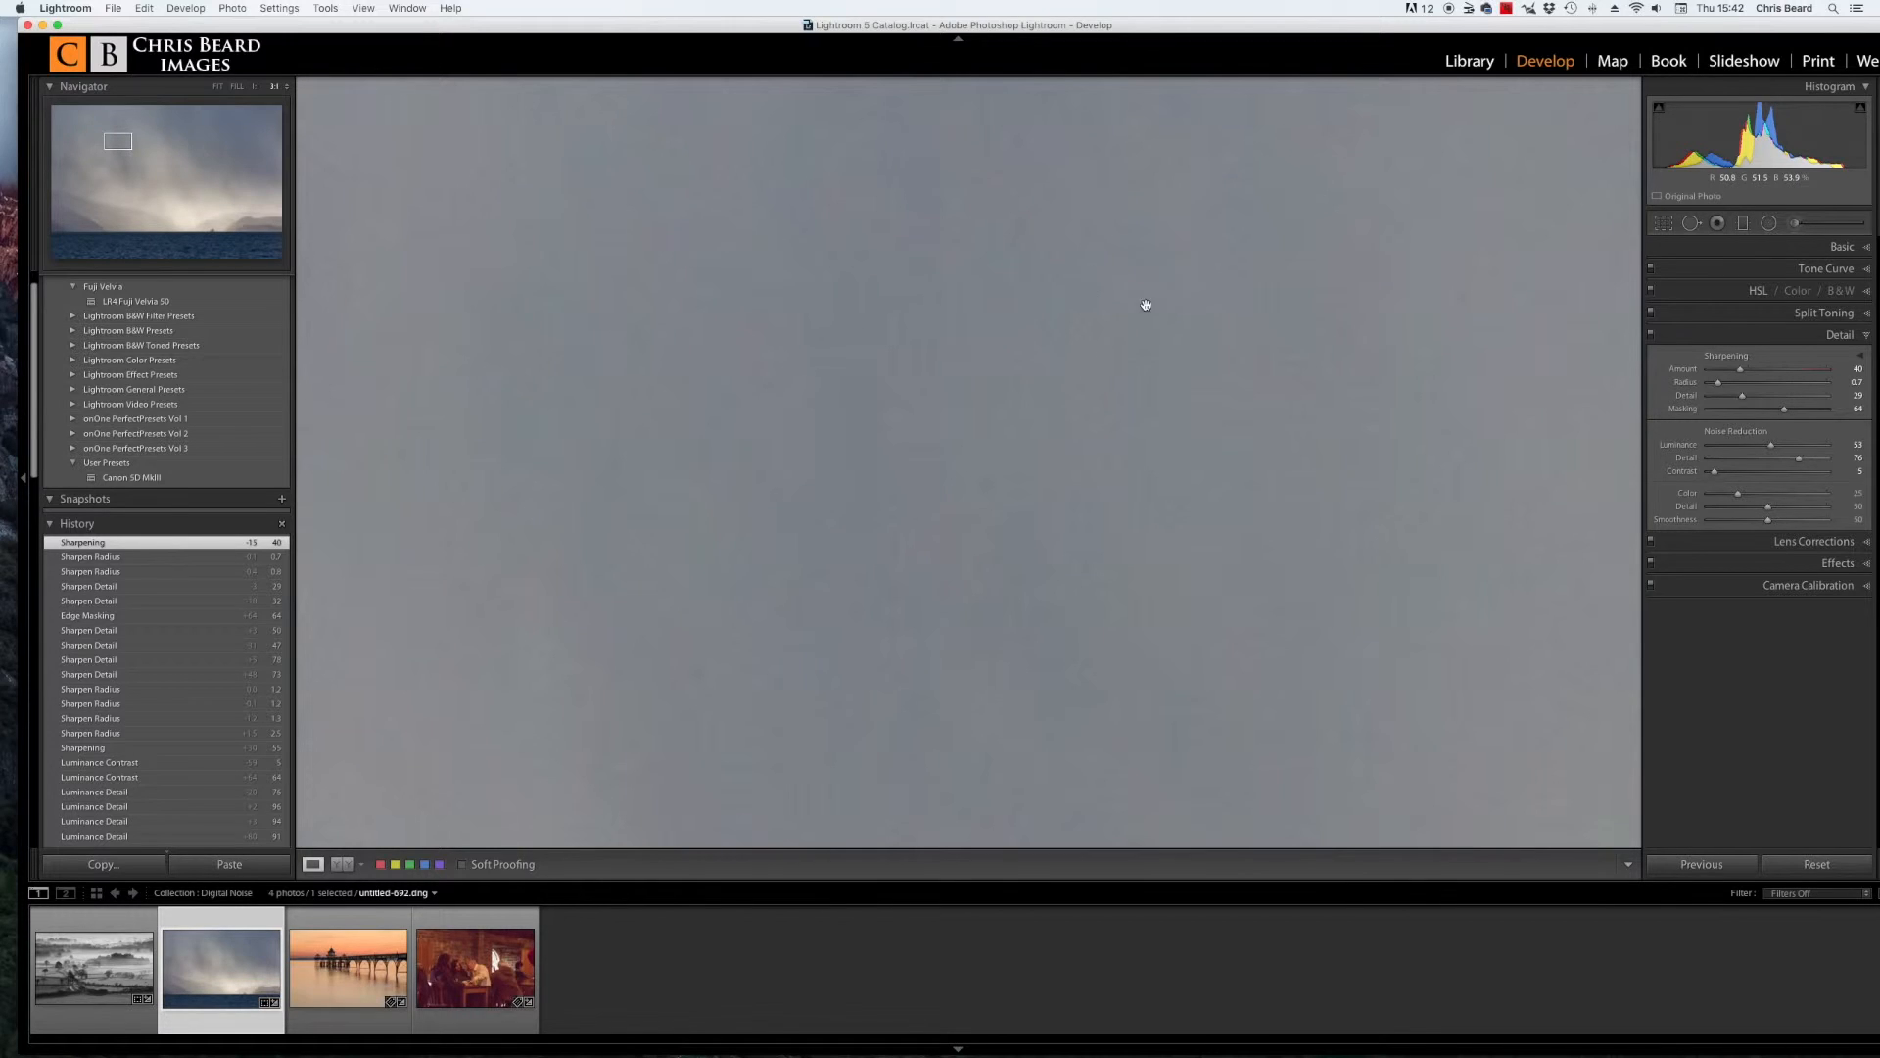
click(1320, 423)
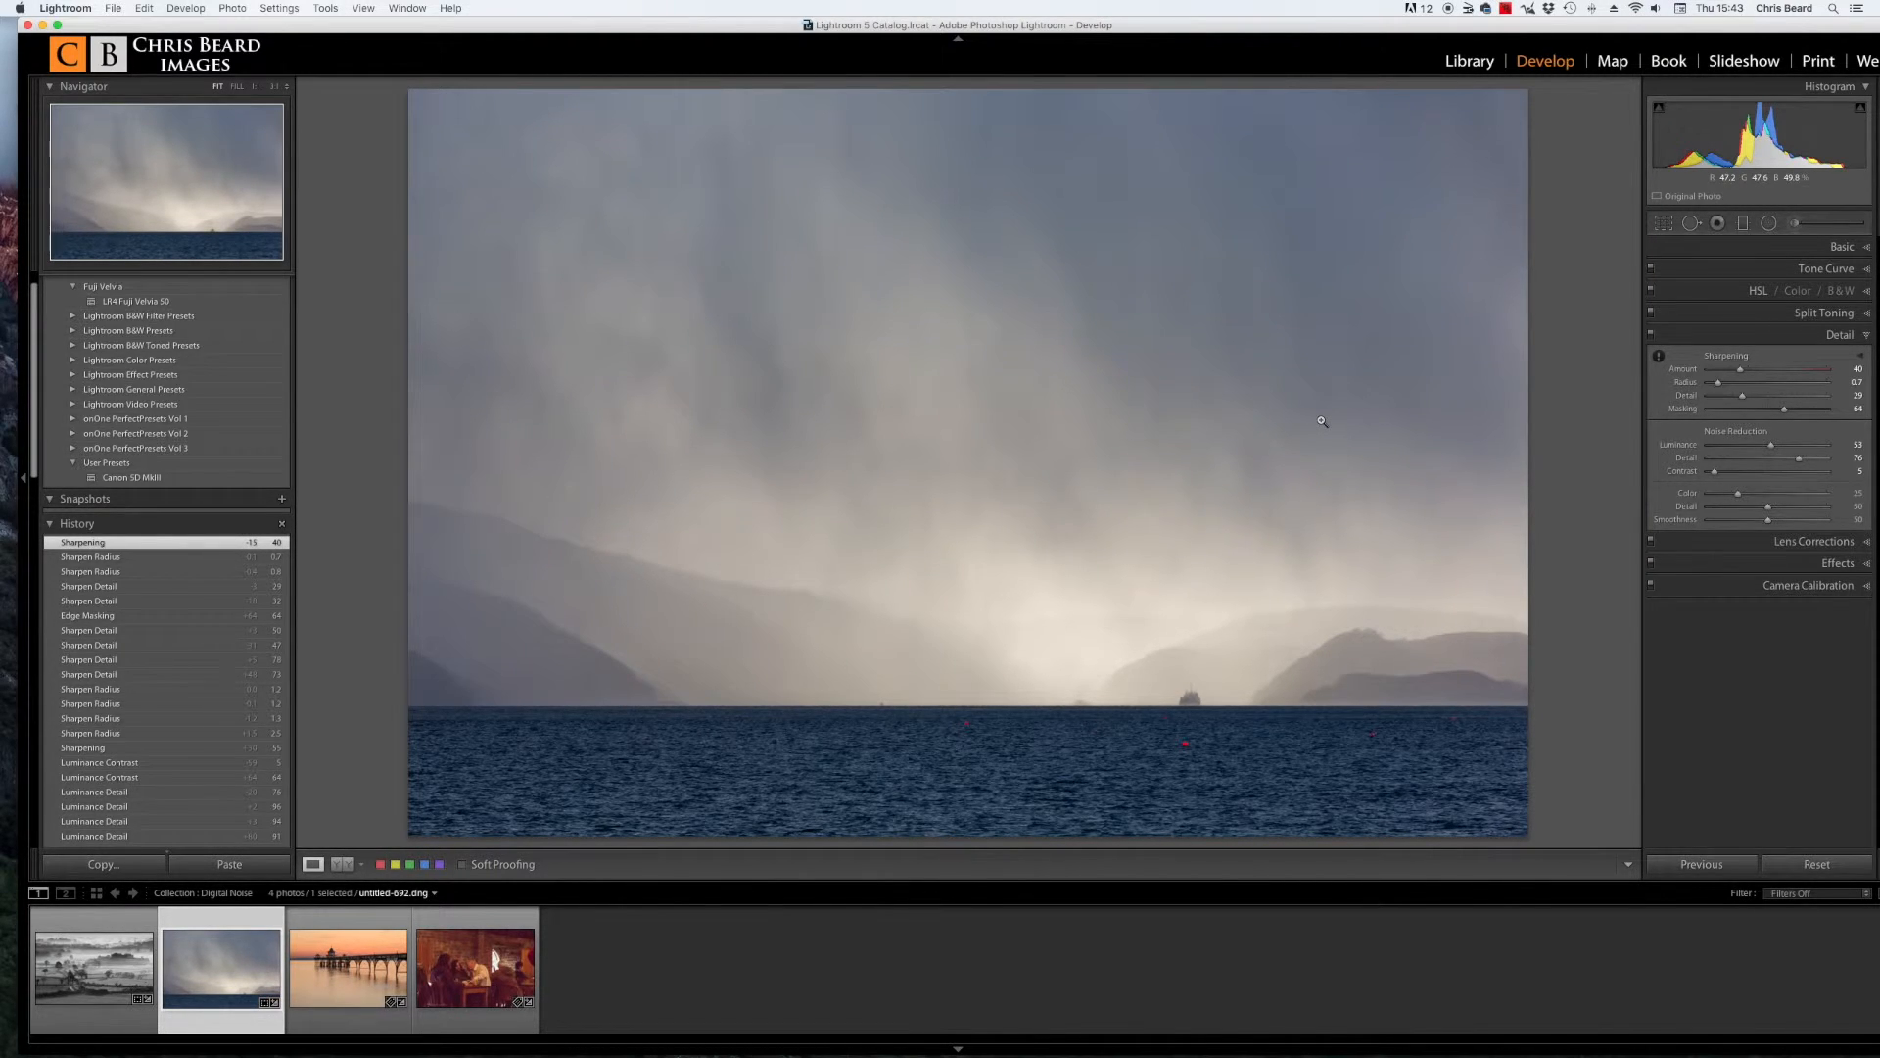
click(1199, 386)
click(1651, 335)
click(1651, 335)
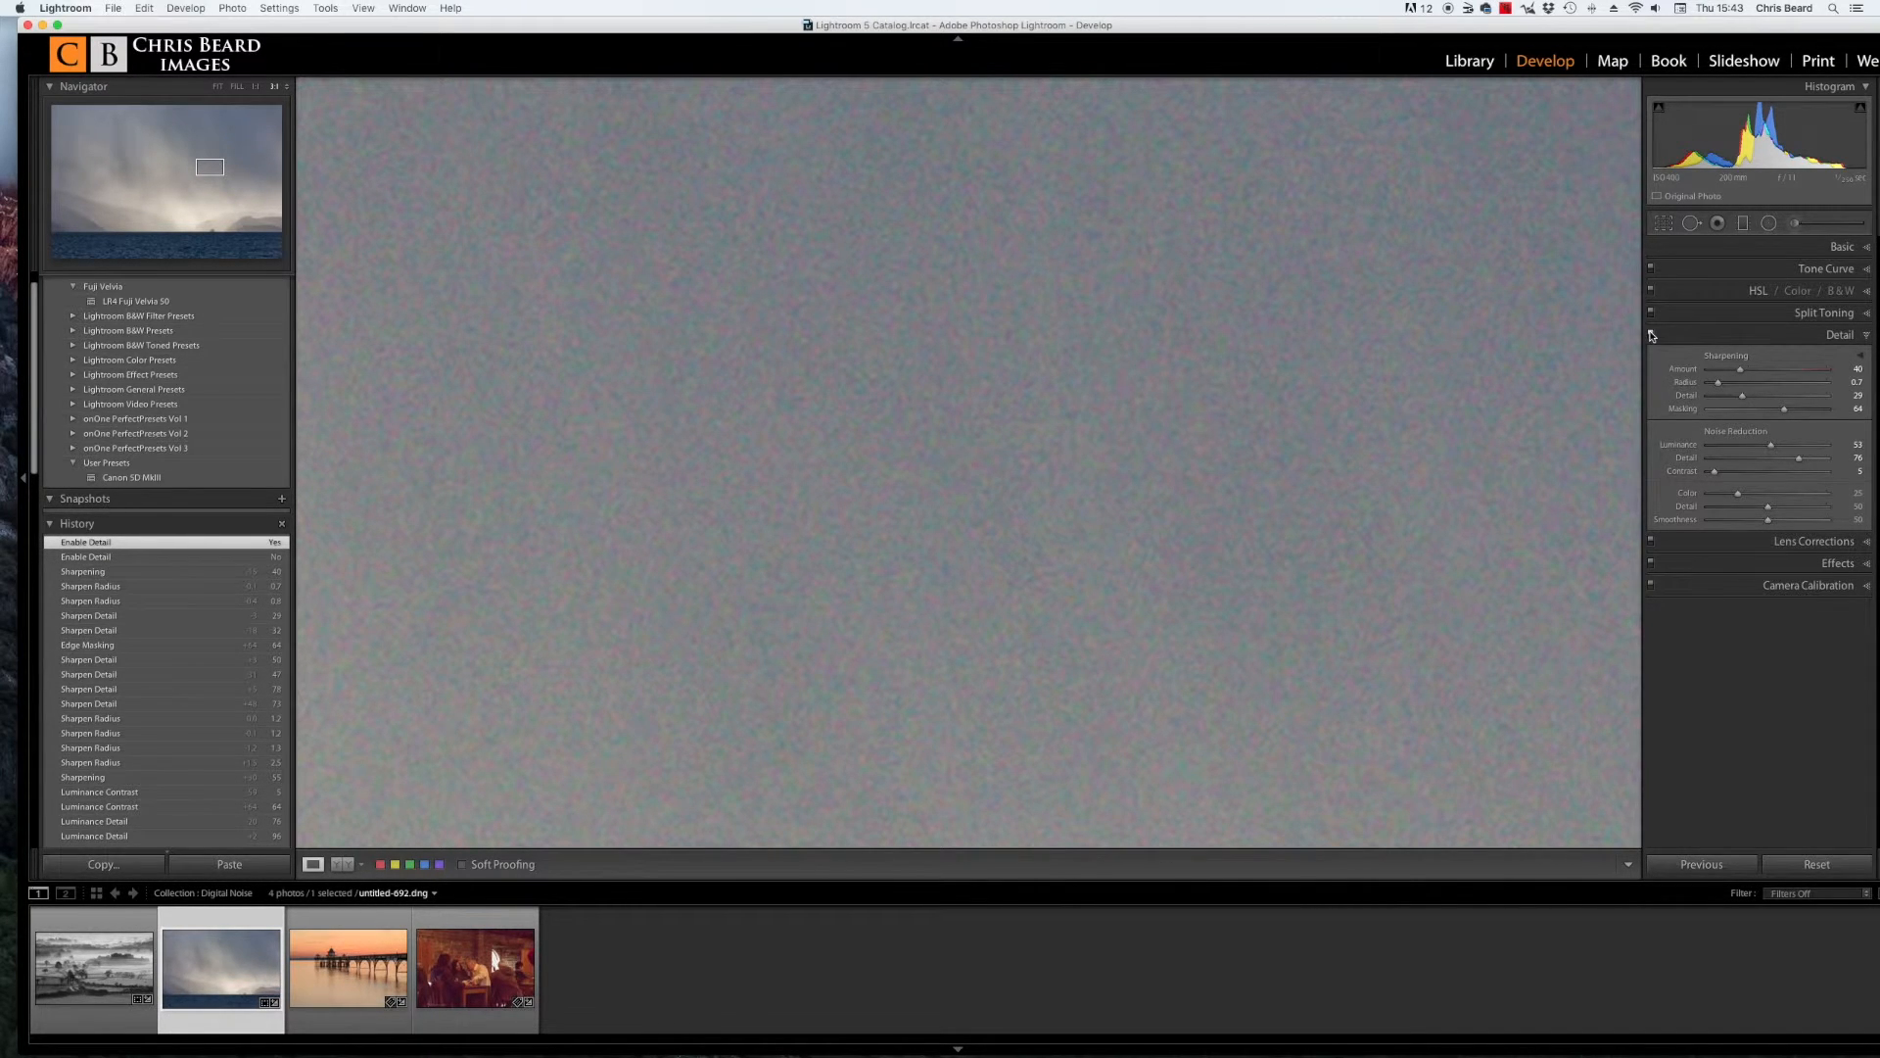
click(1452, 493)
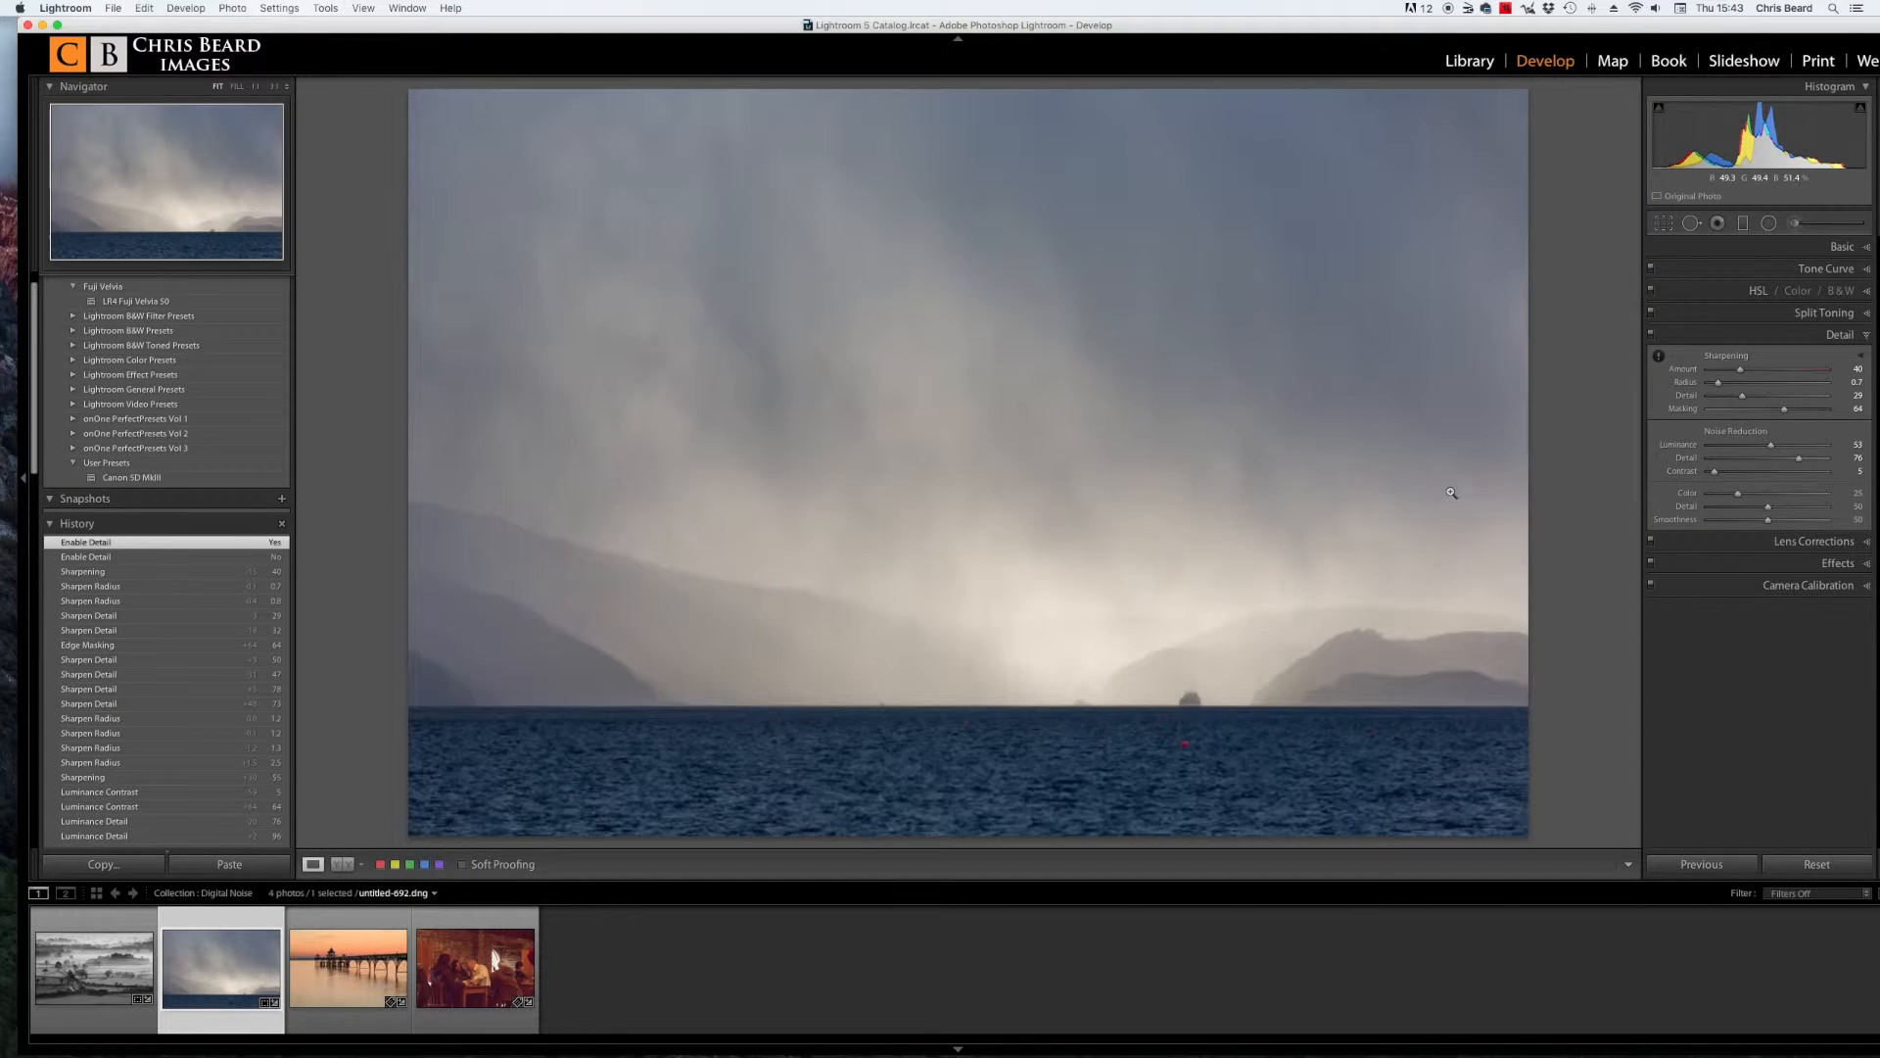
click(1187, 696)
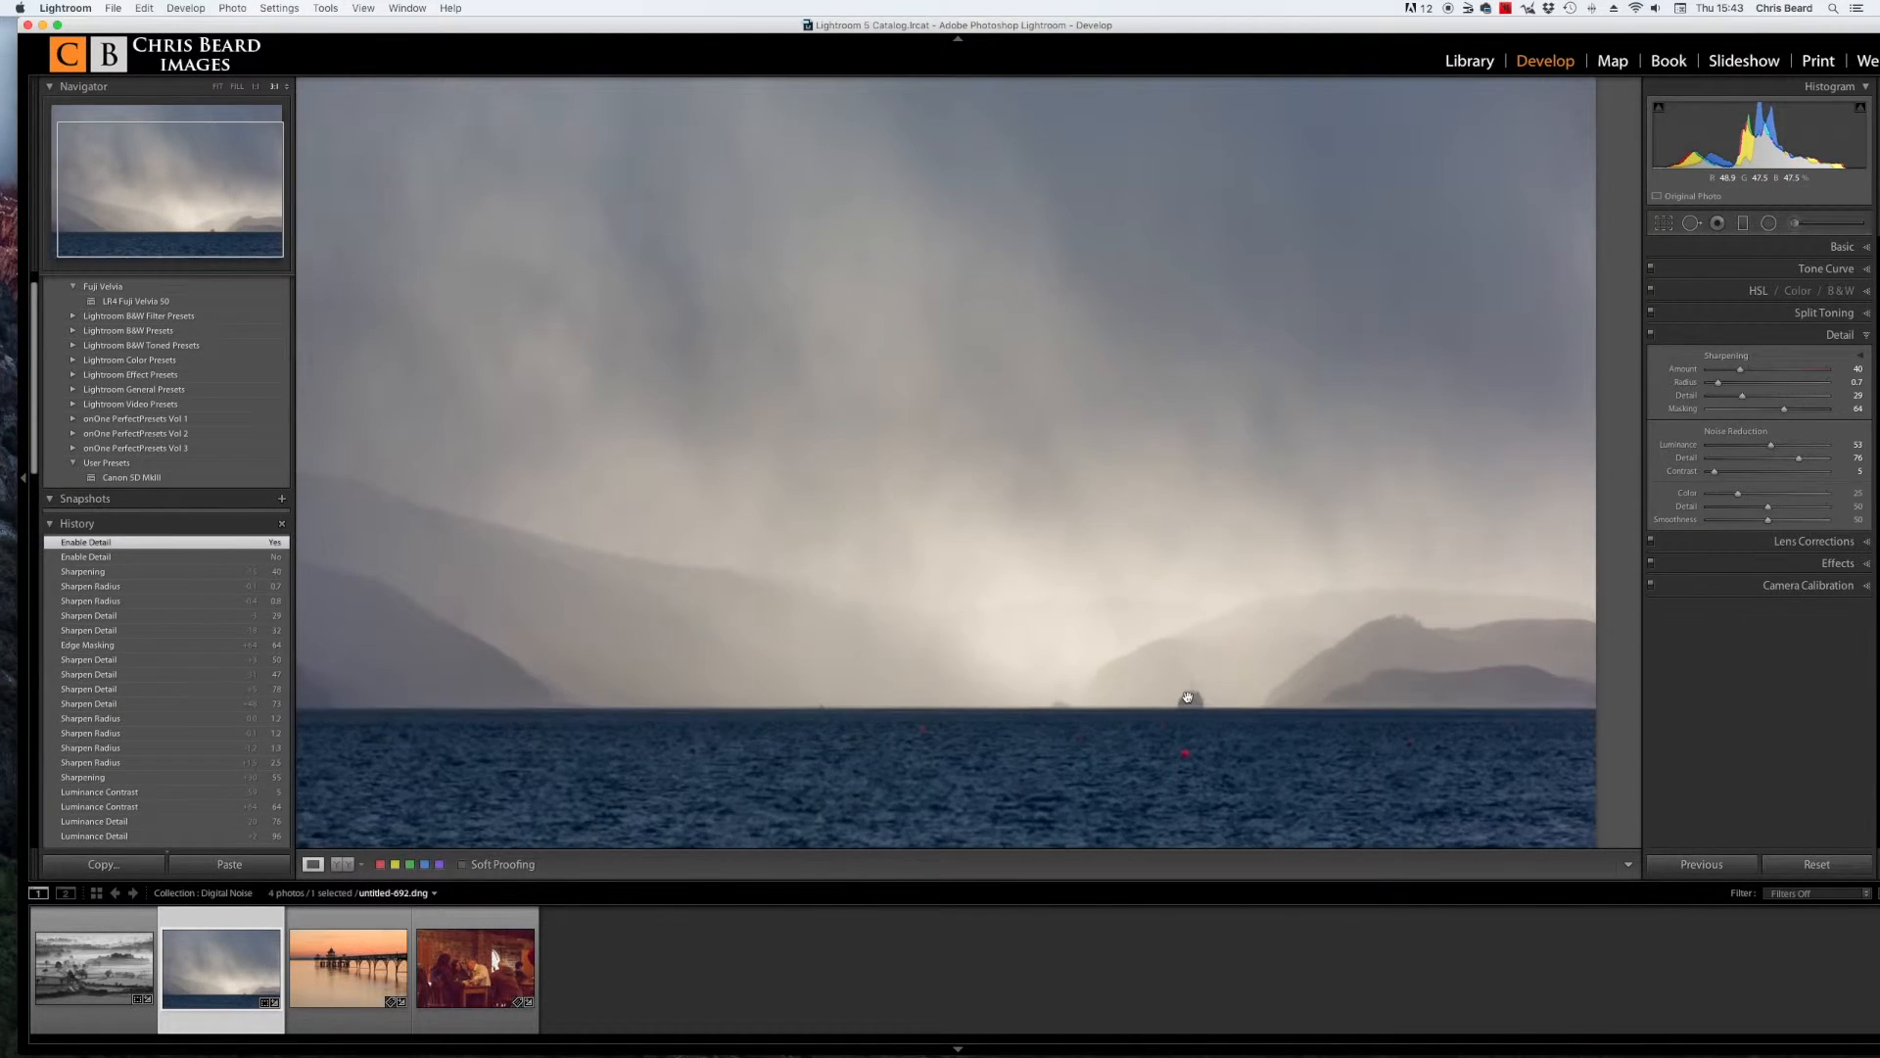
click(1188, 698)
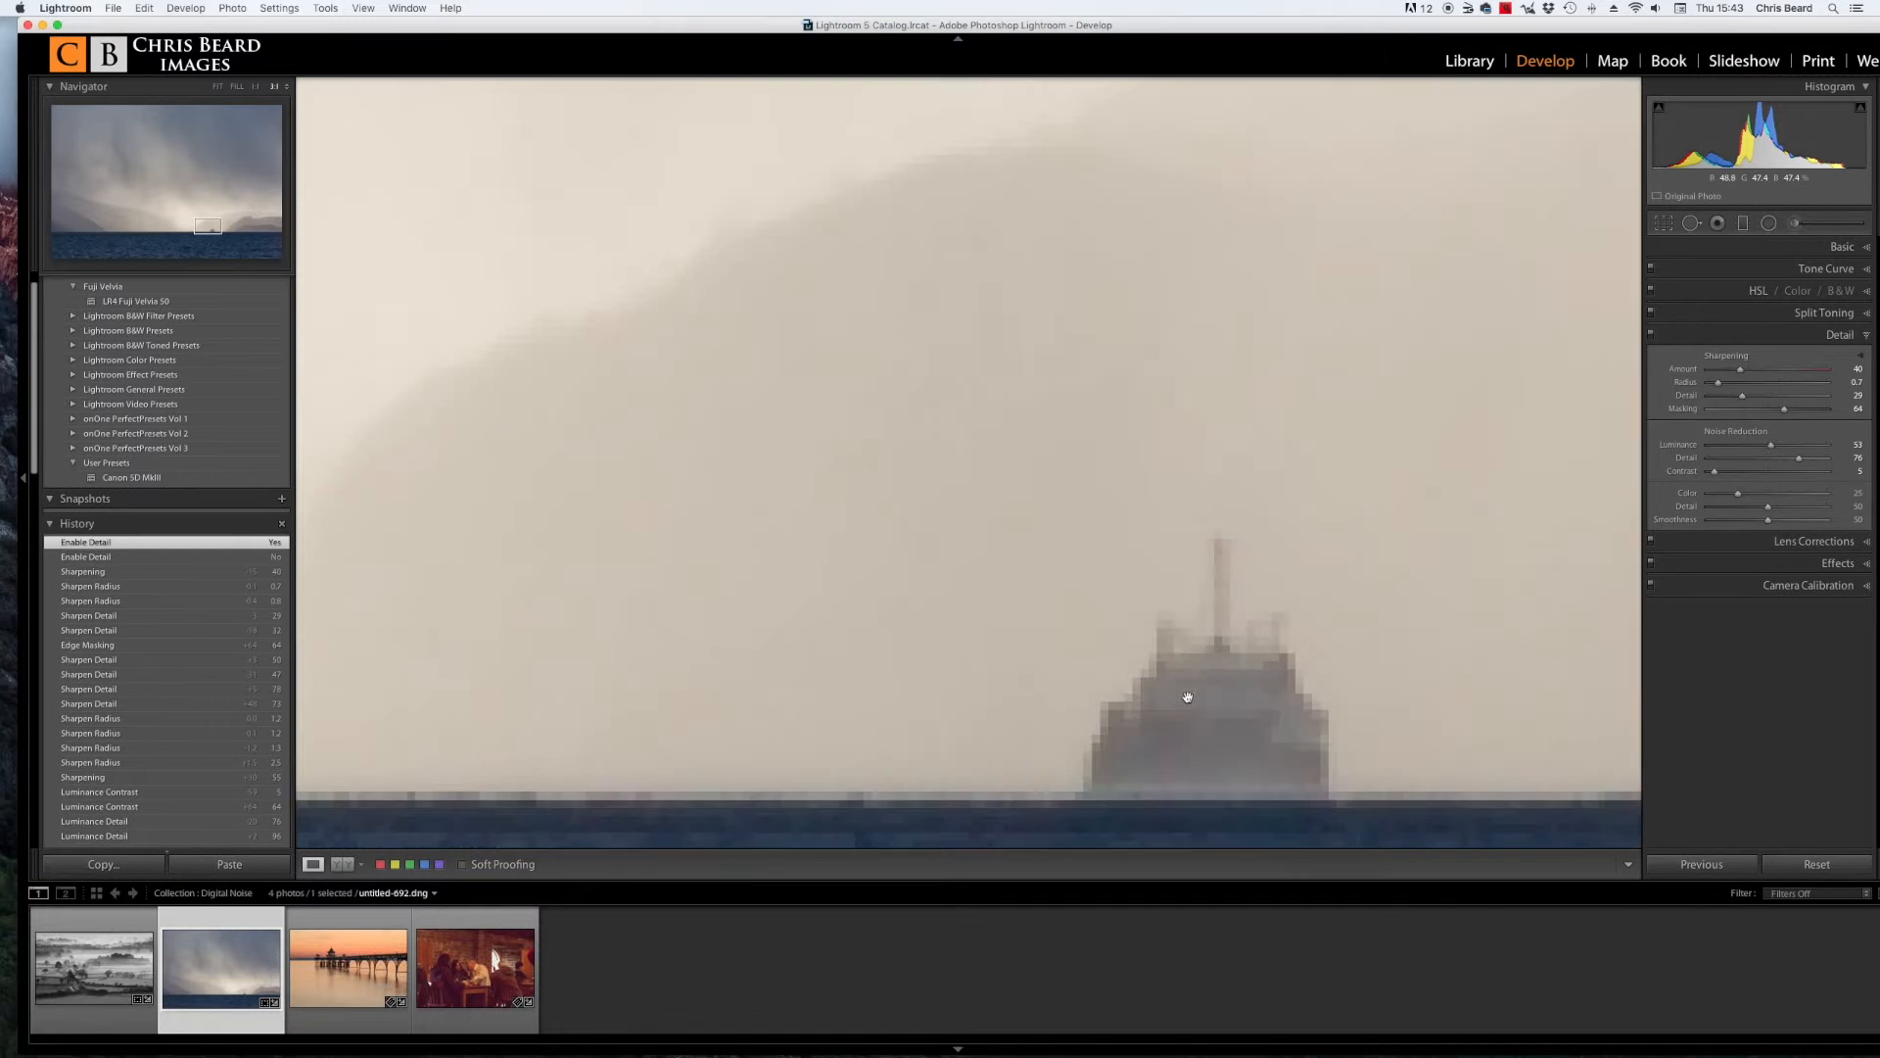
click(1651, 337)
click(1651, 338)
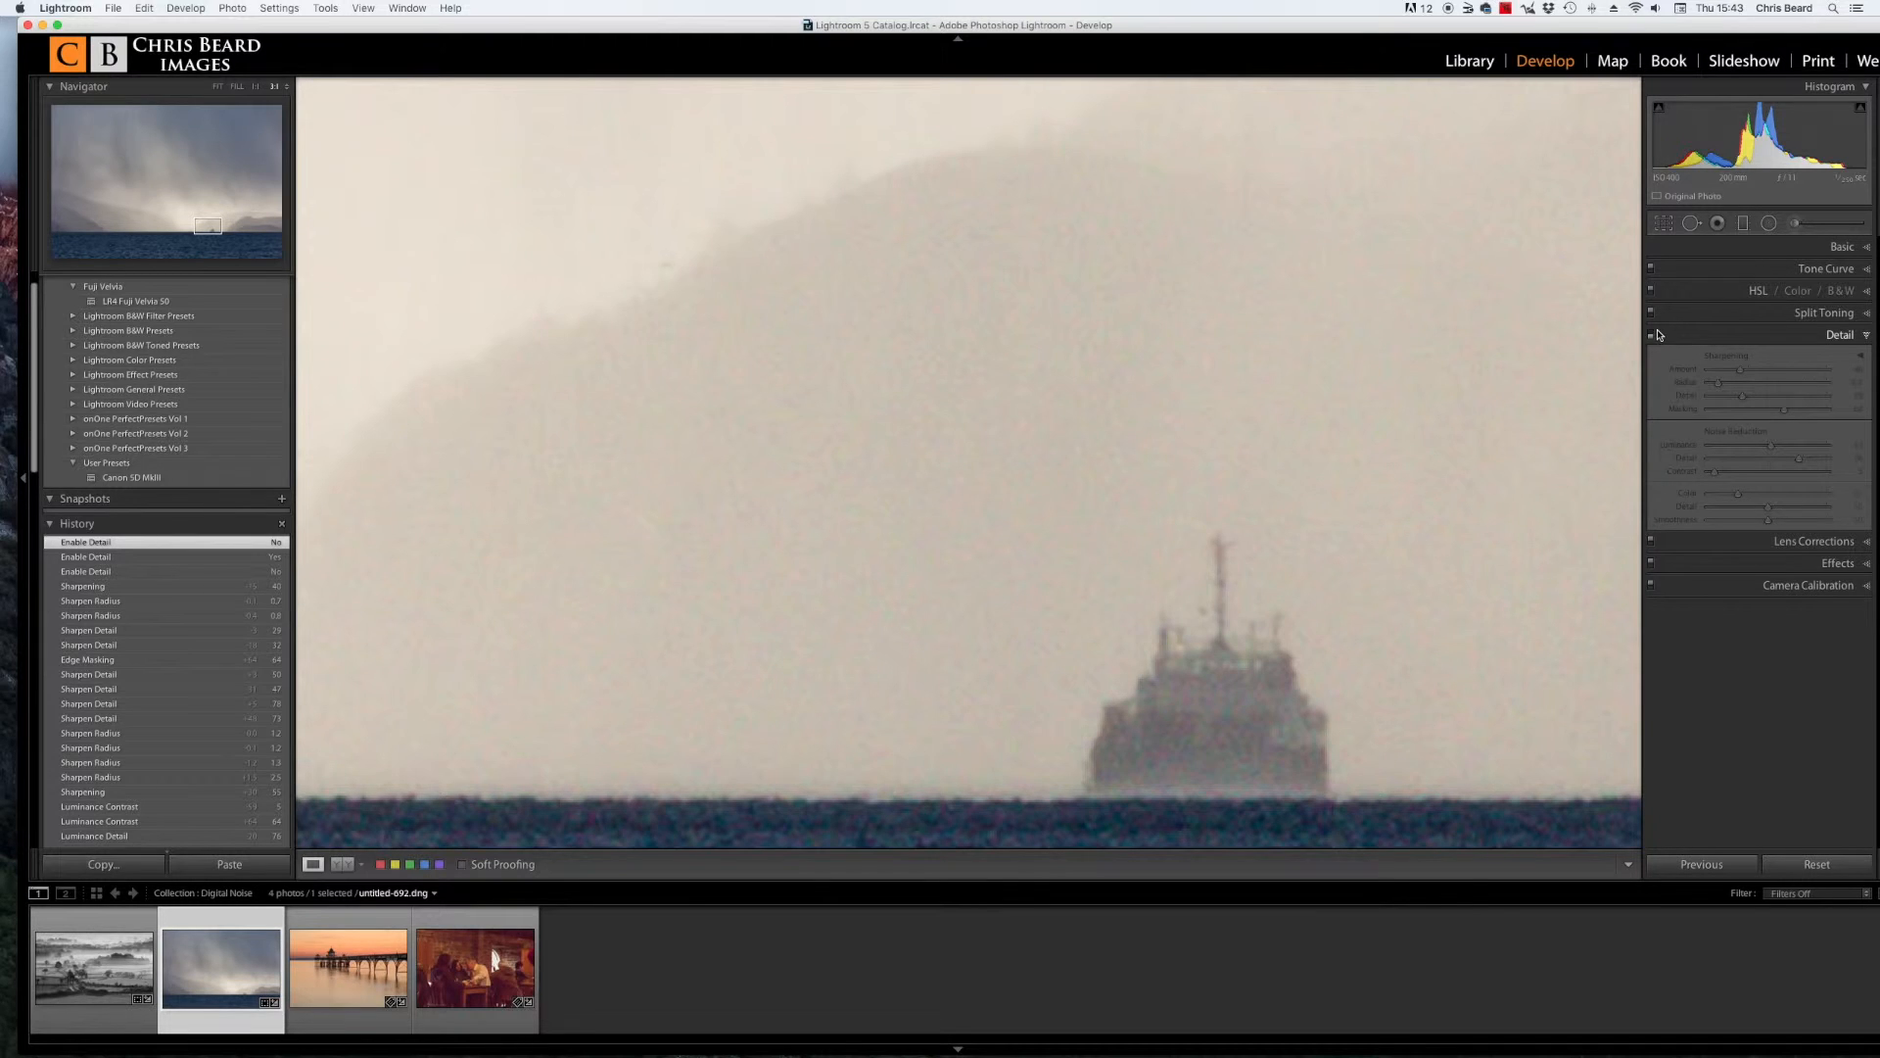
click(1652, 336)
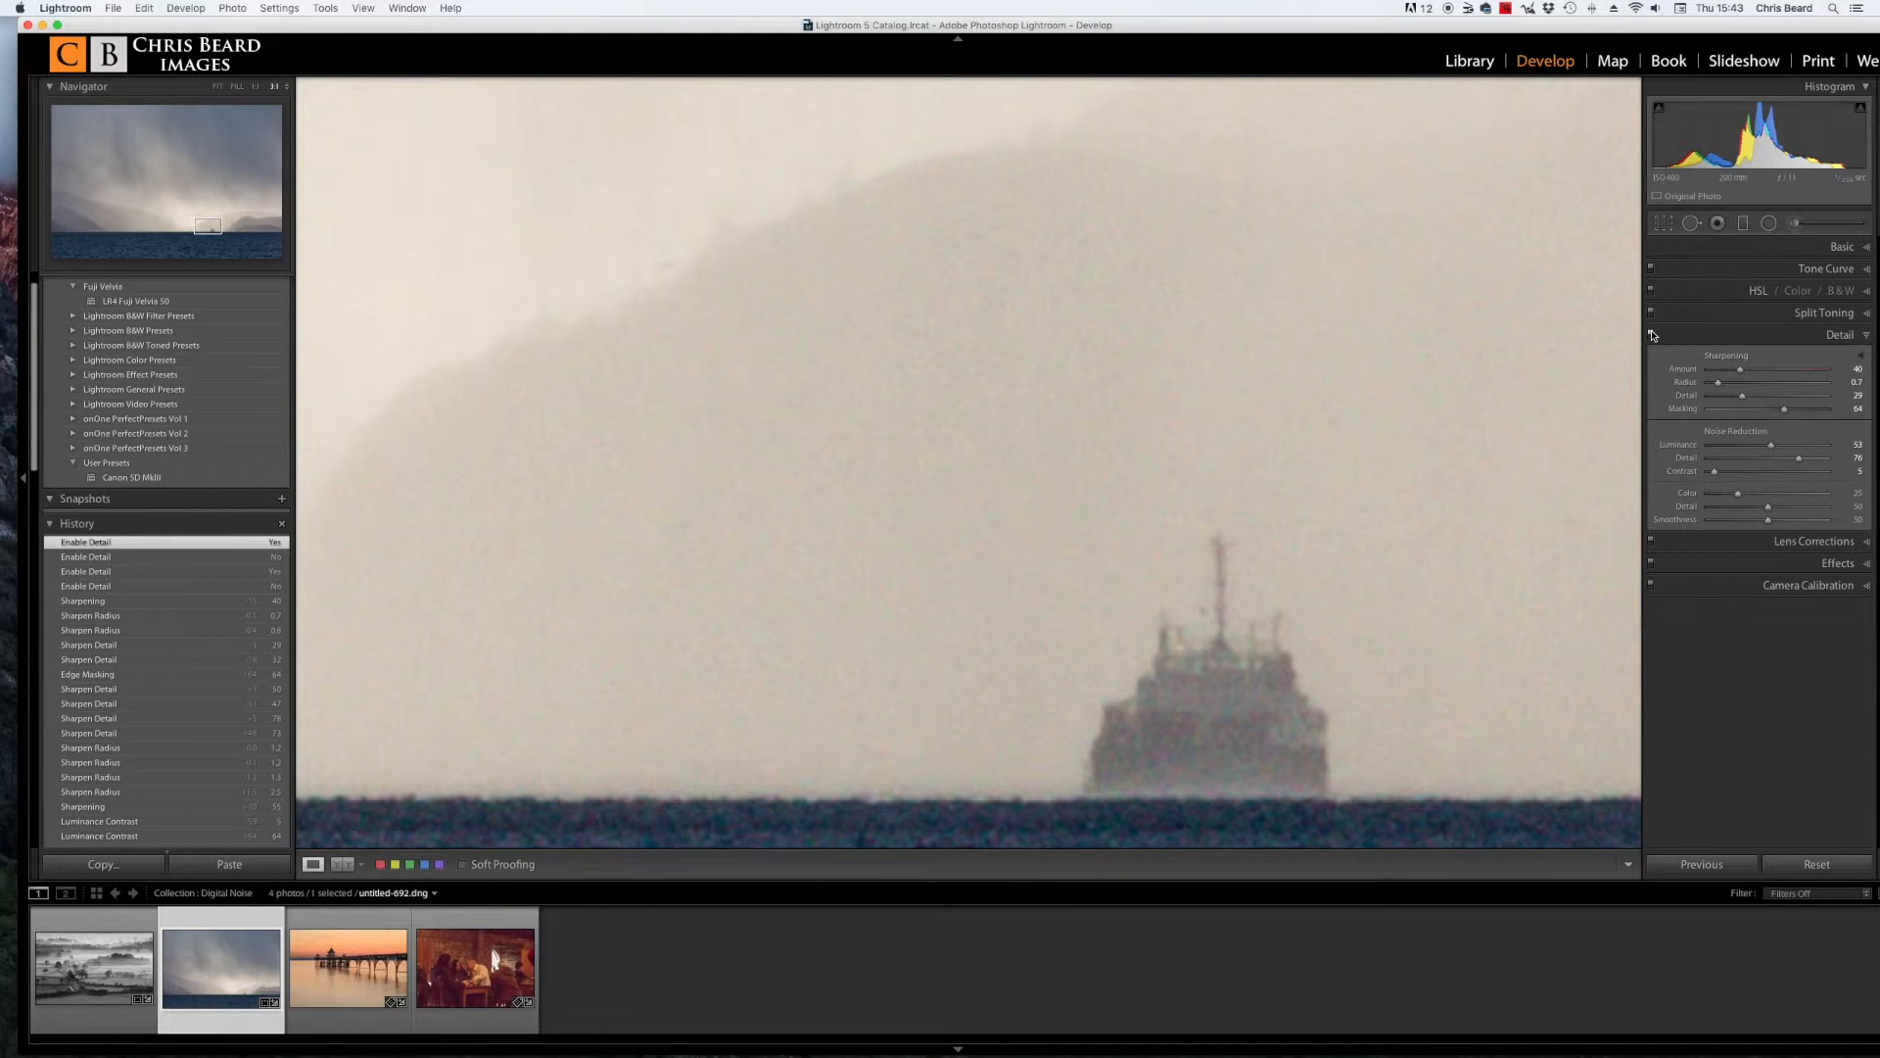
click(1501, 430)
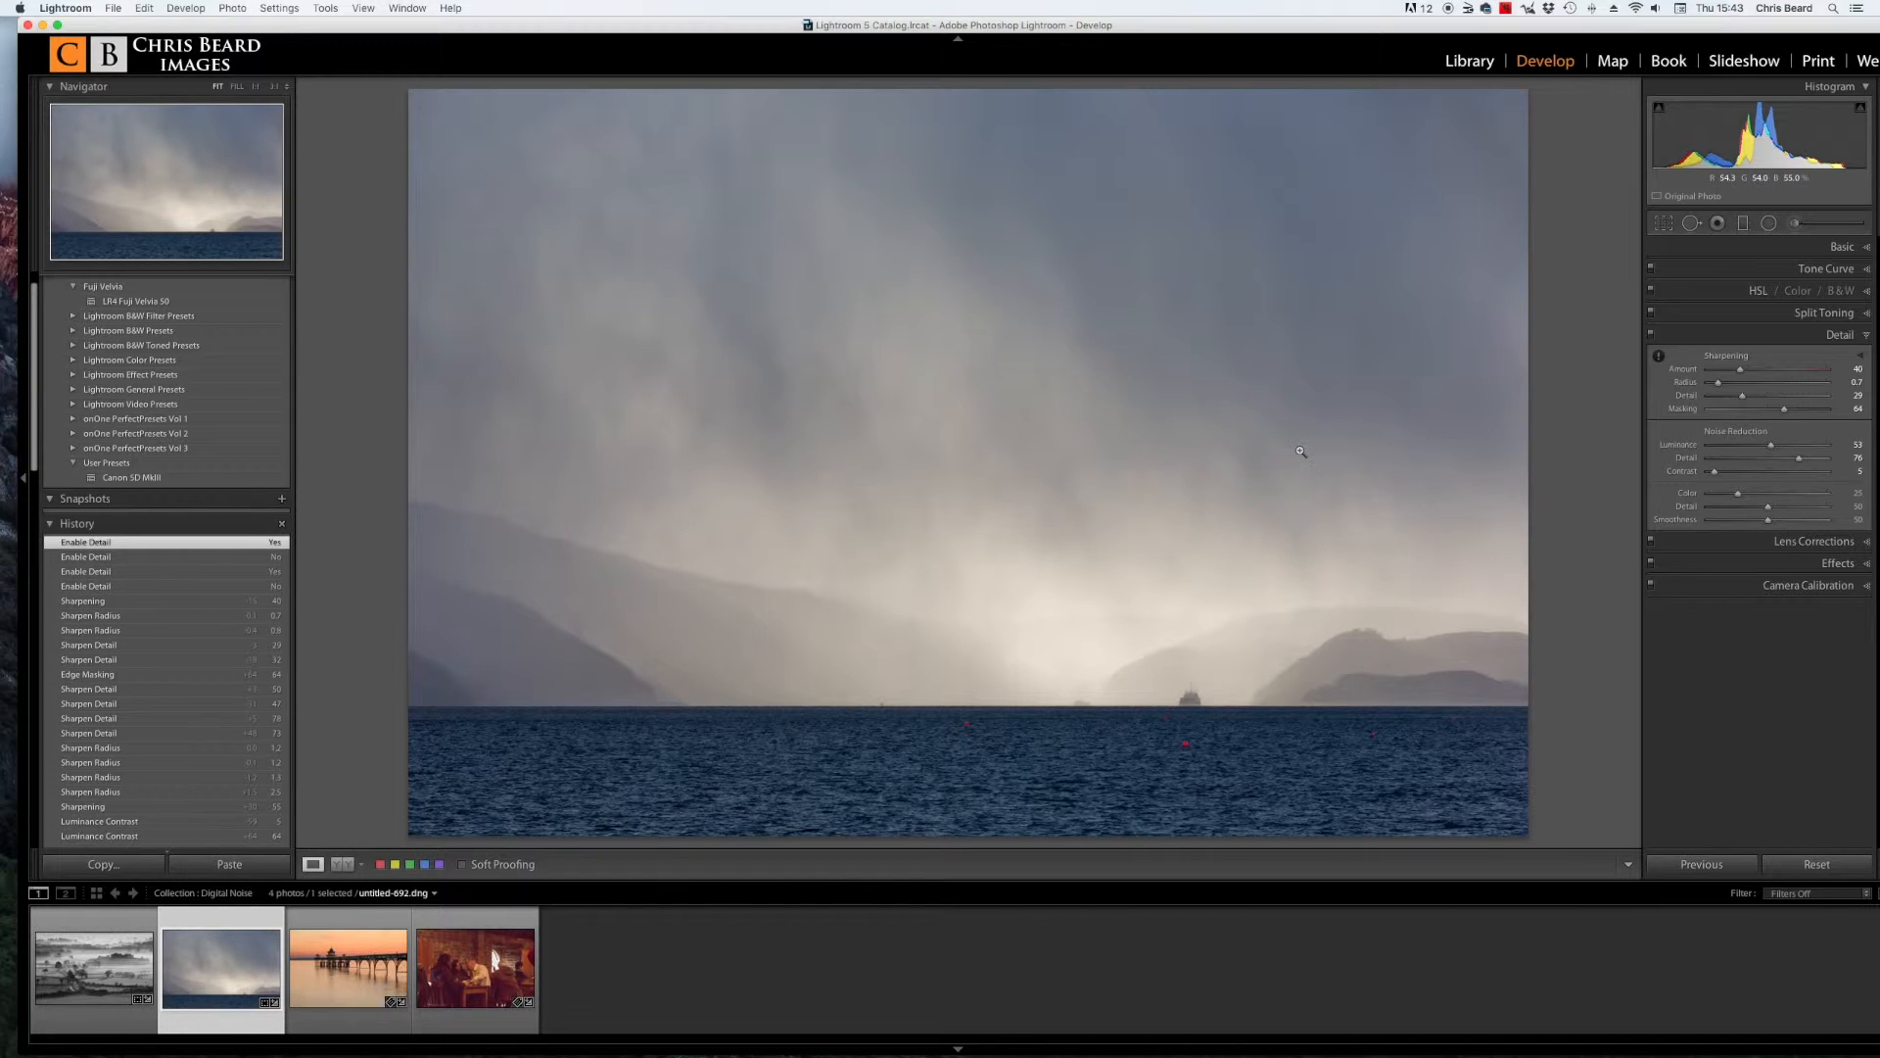
Step: Select the pier sunset photo, zoom to 1:1 and pan to the sky above the horizon to examine noise
click(340, 970)
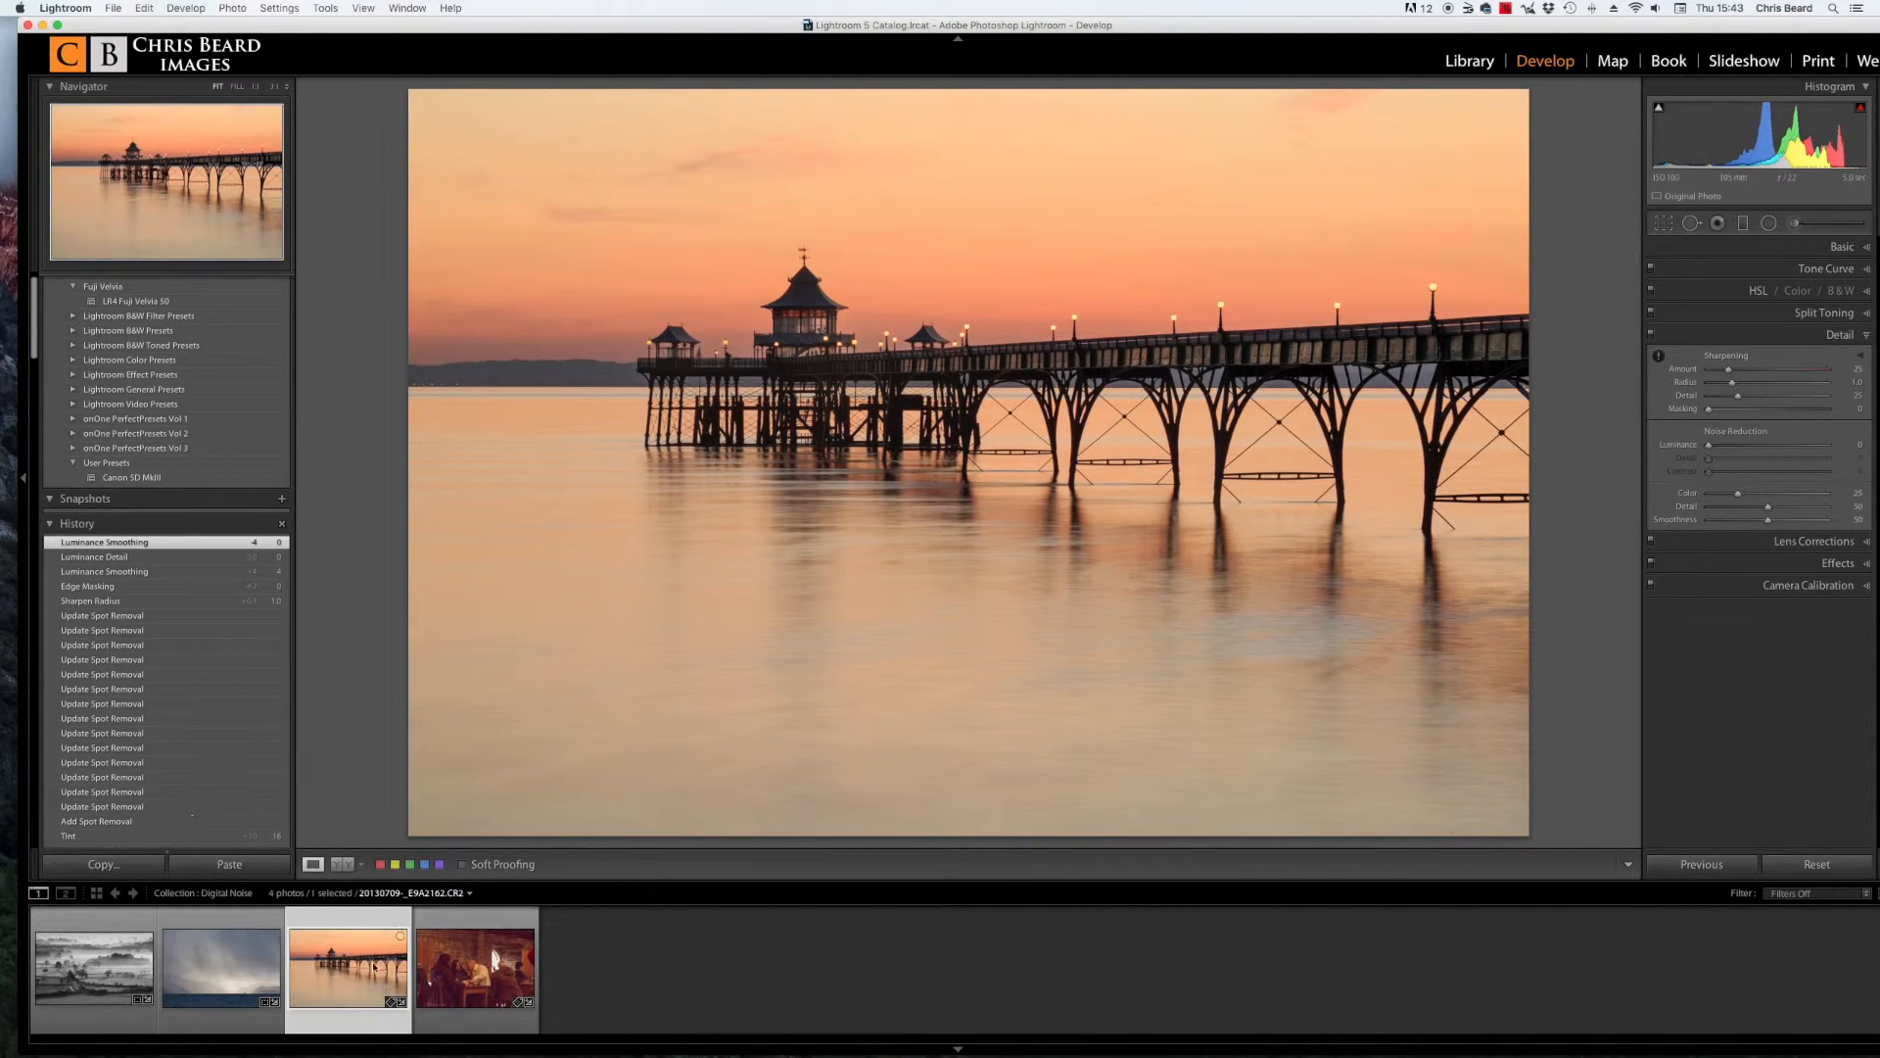
click(578, 289)
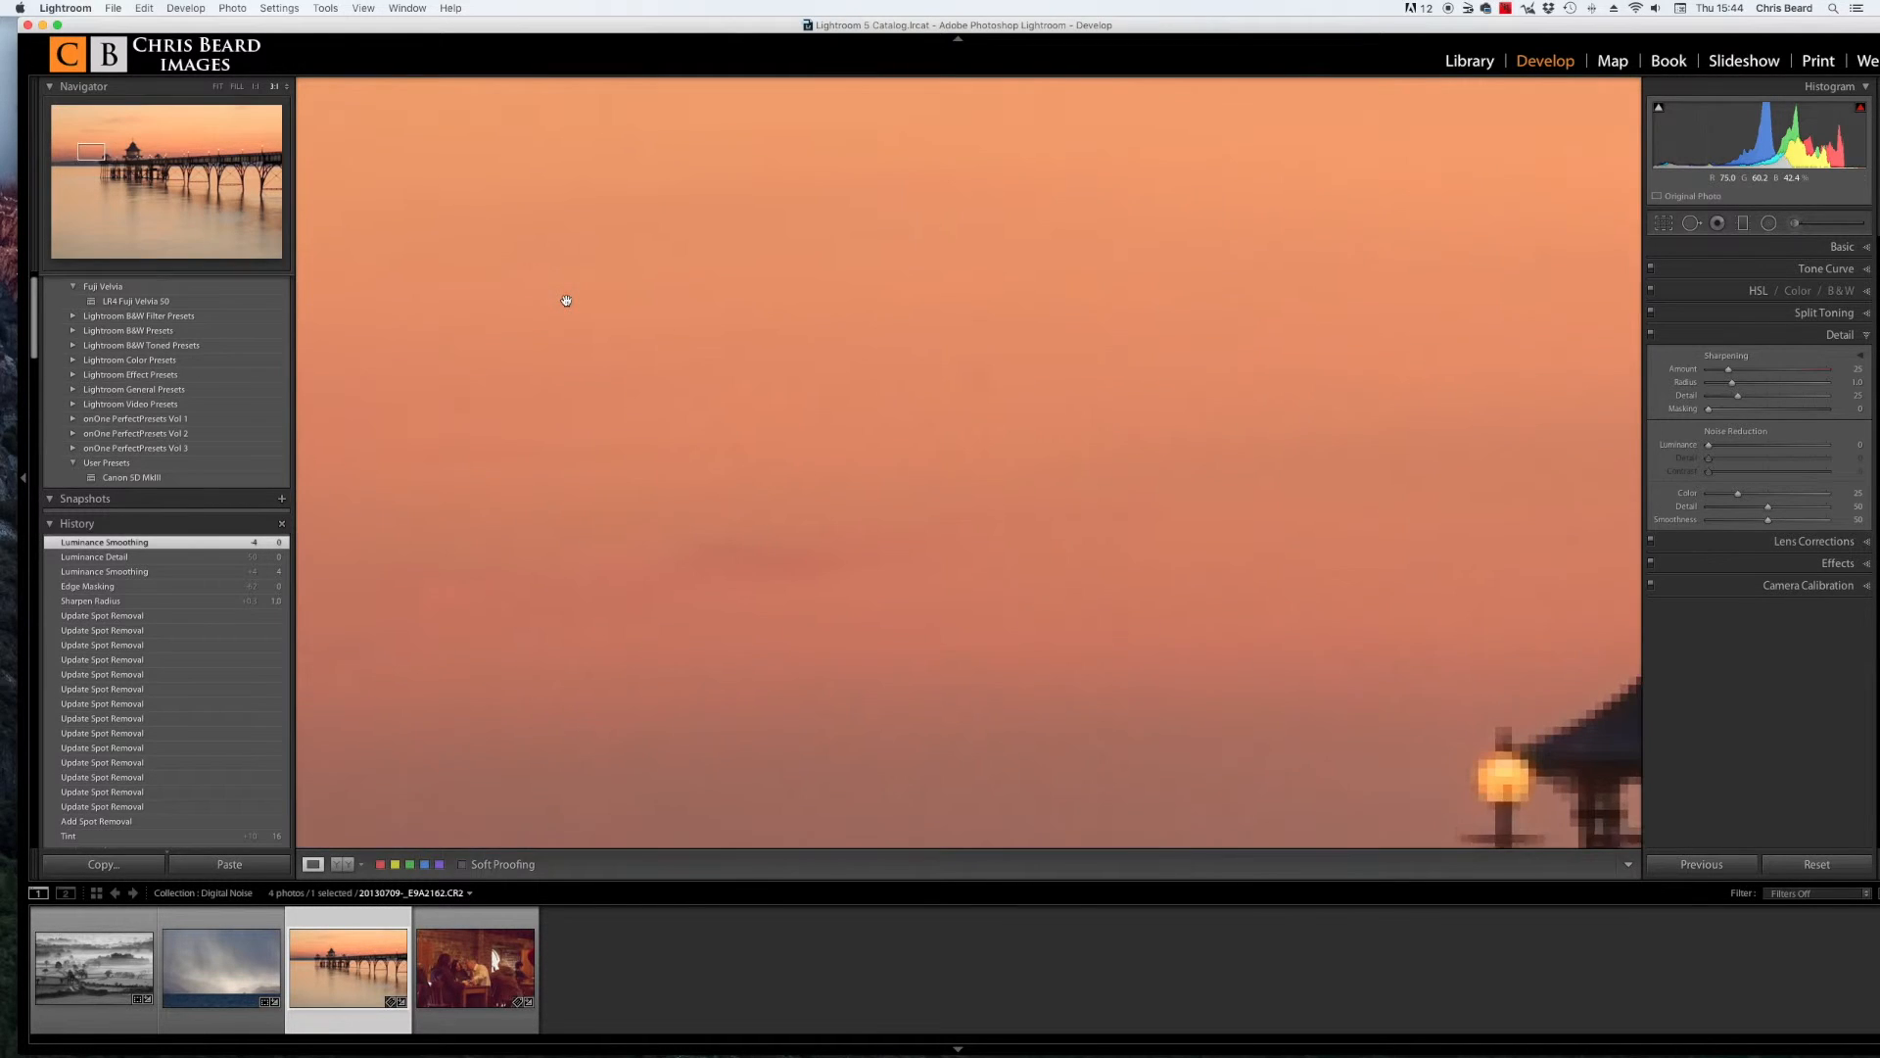
drag(790, 529, 1108, 134)
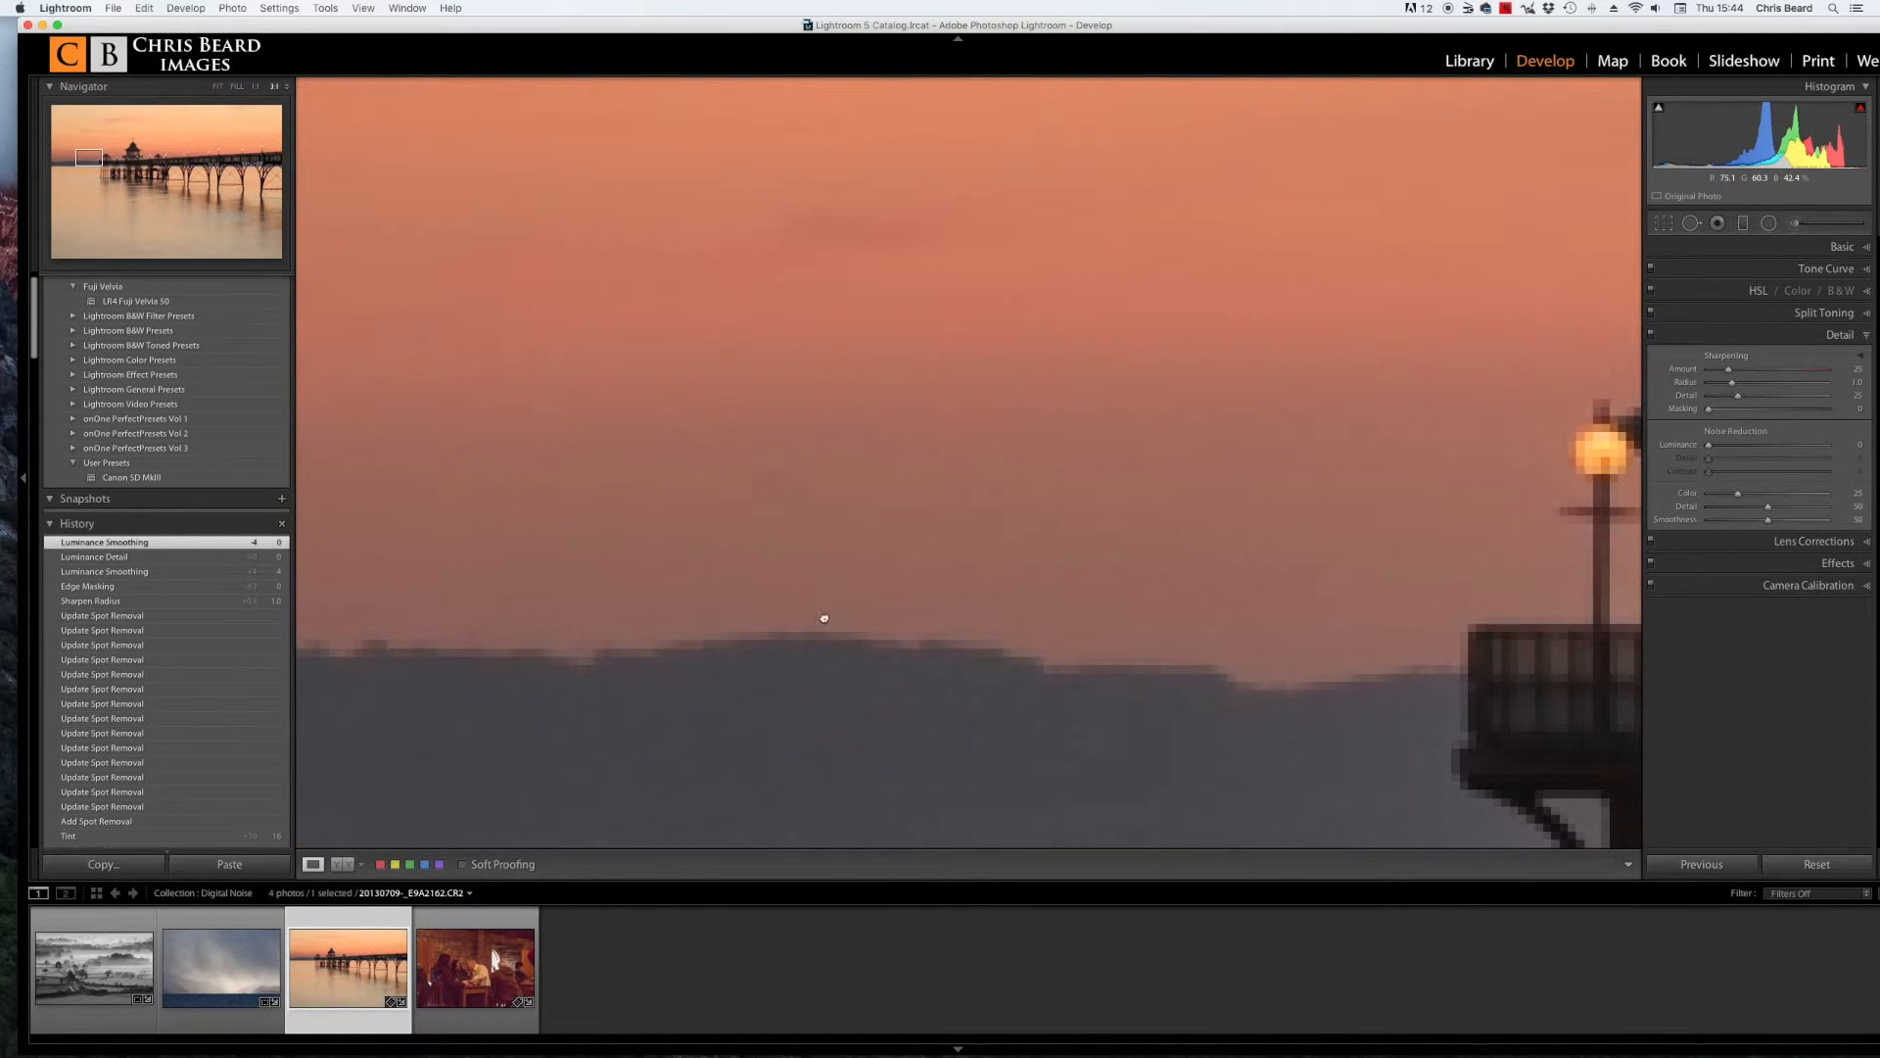
drag(992, 569, 1015, 555)
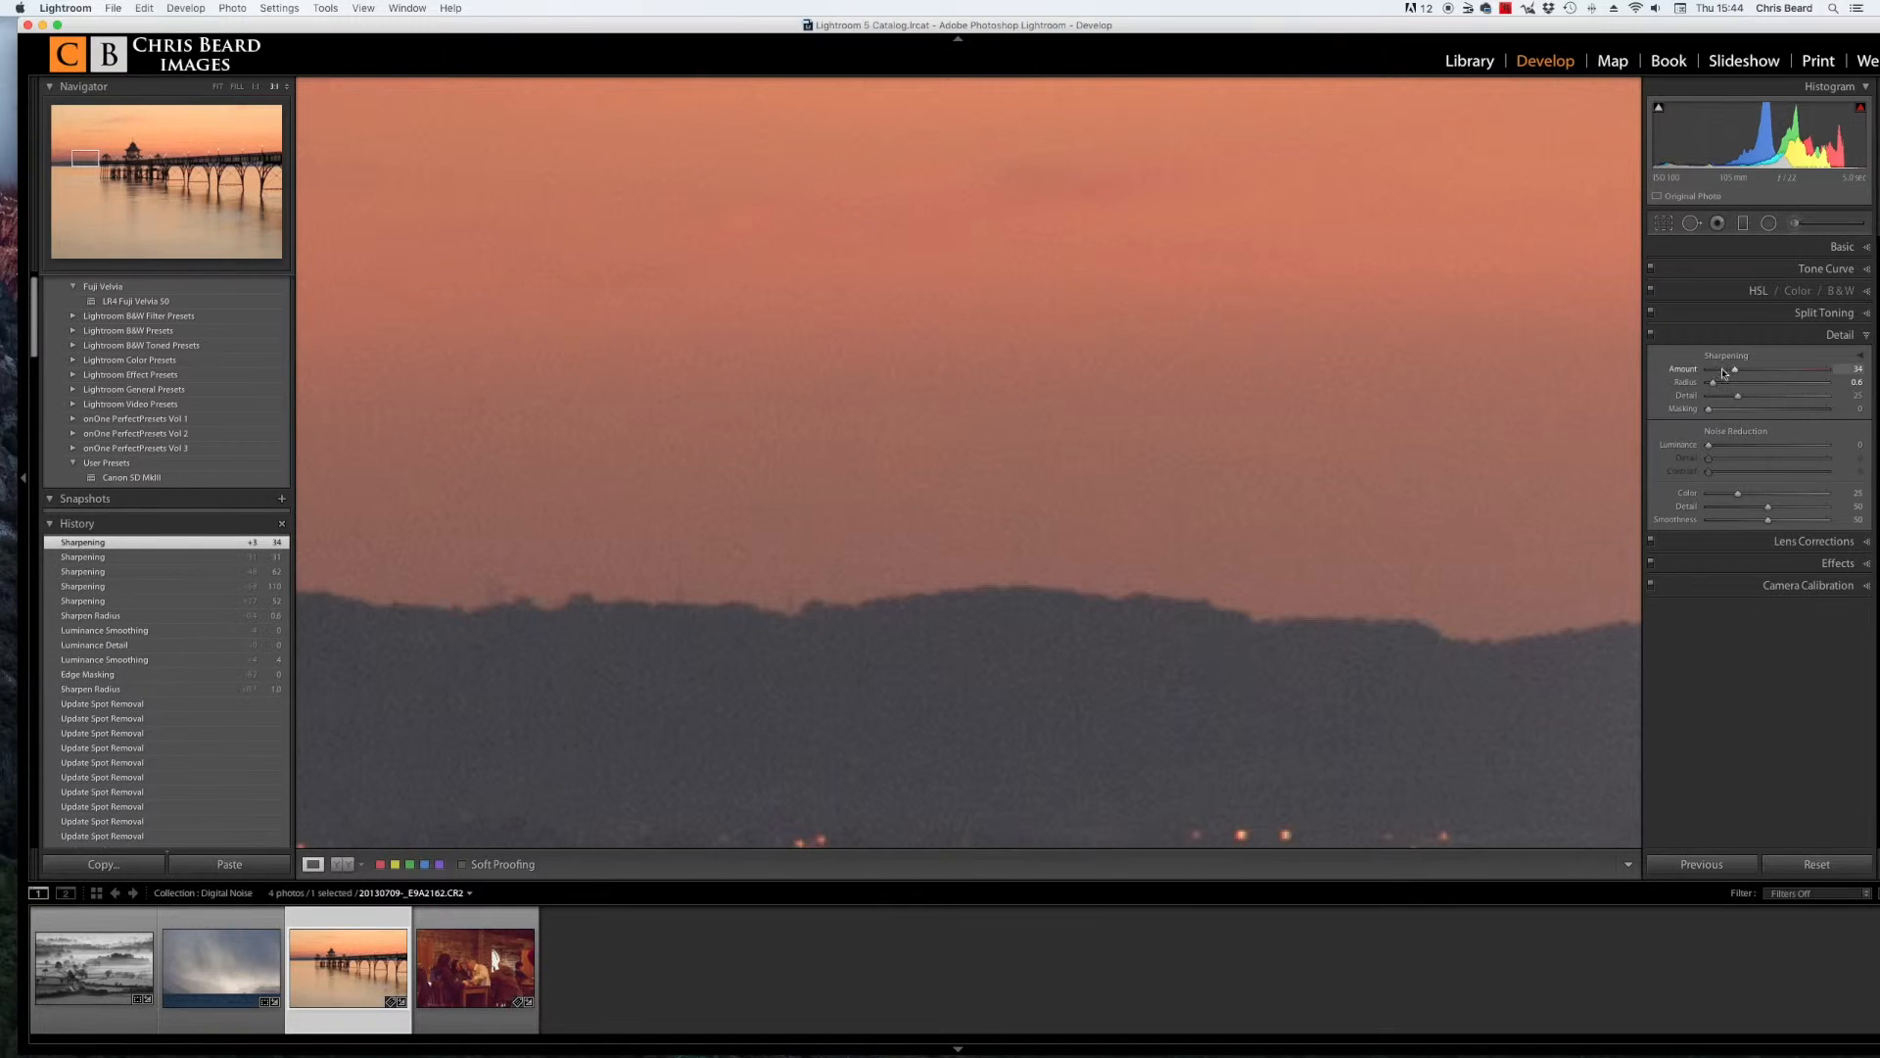
Step: Reset the sharpening Amount to 25, set Luminance noise reduction to 30 and view the whole pier photo
double_click(1685, 372)
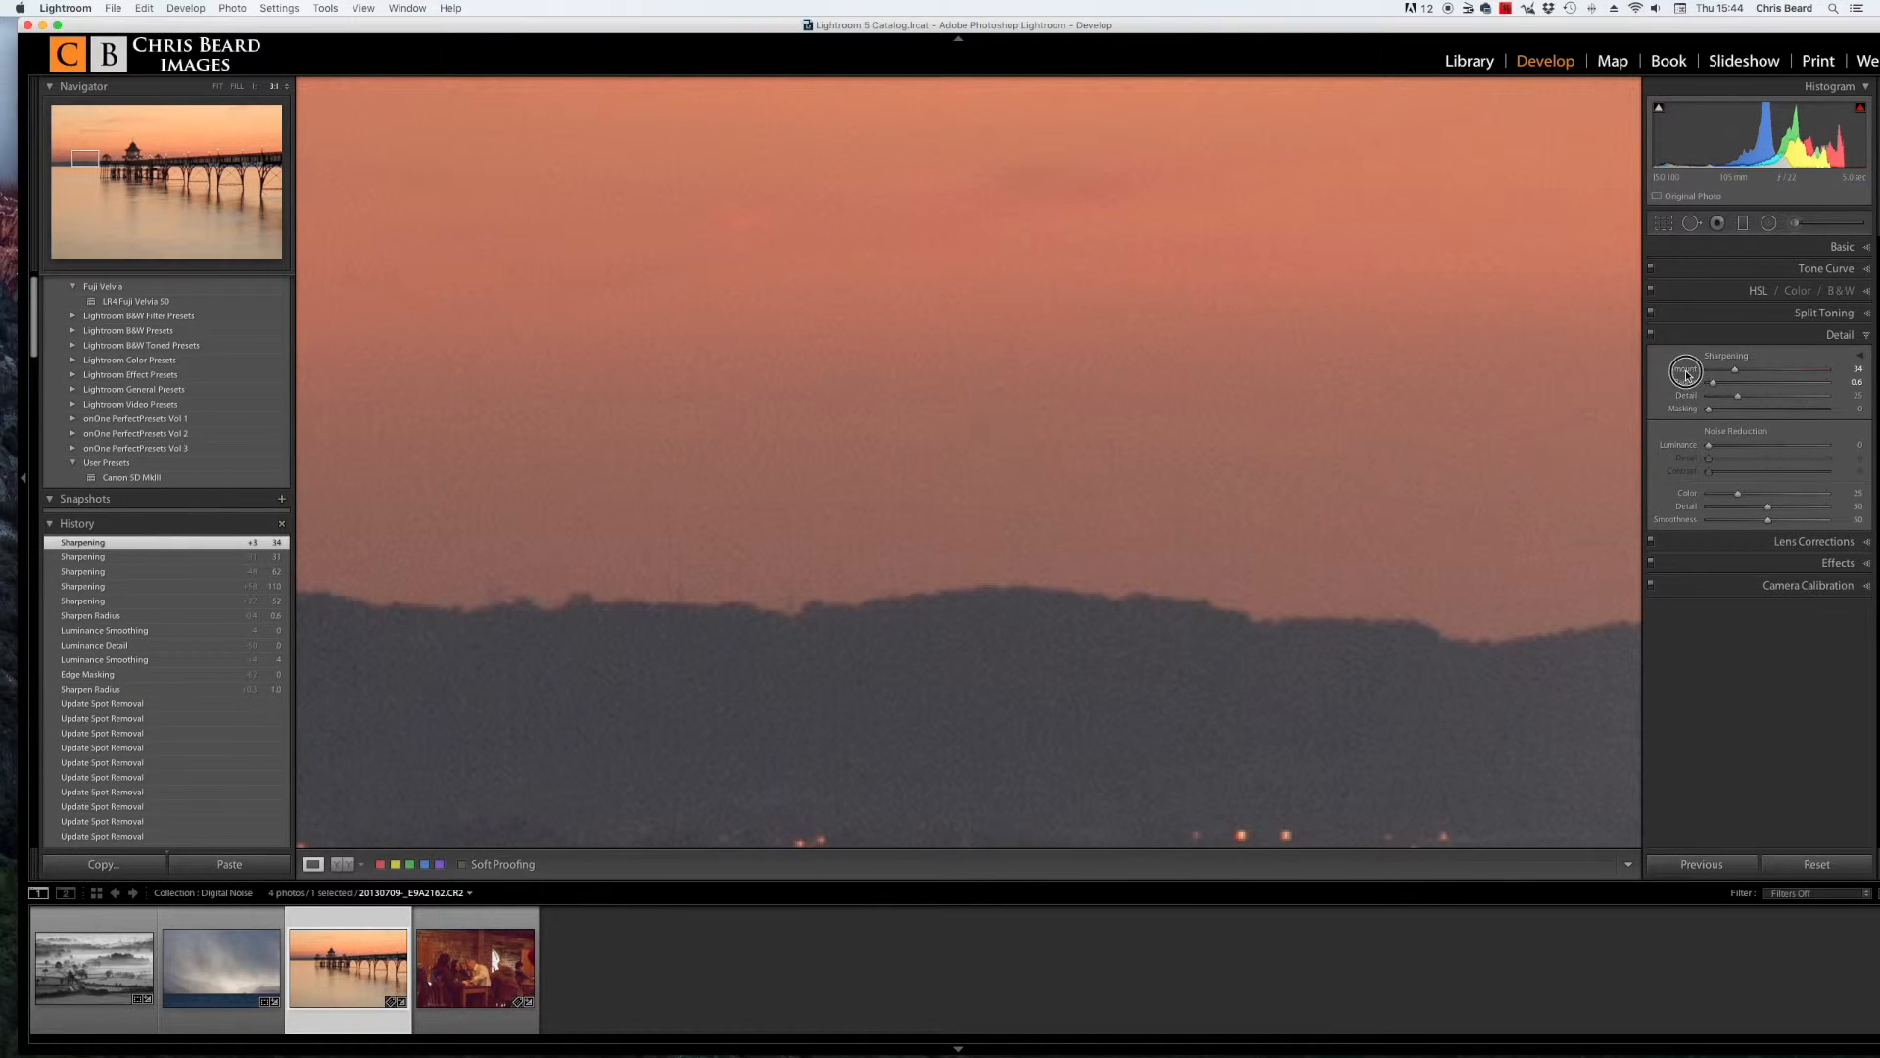
click(1709, 448)
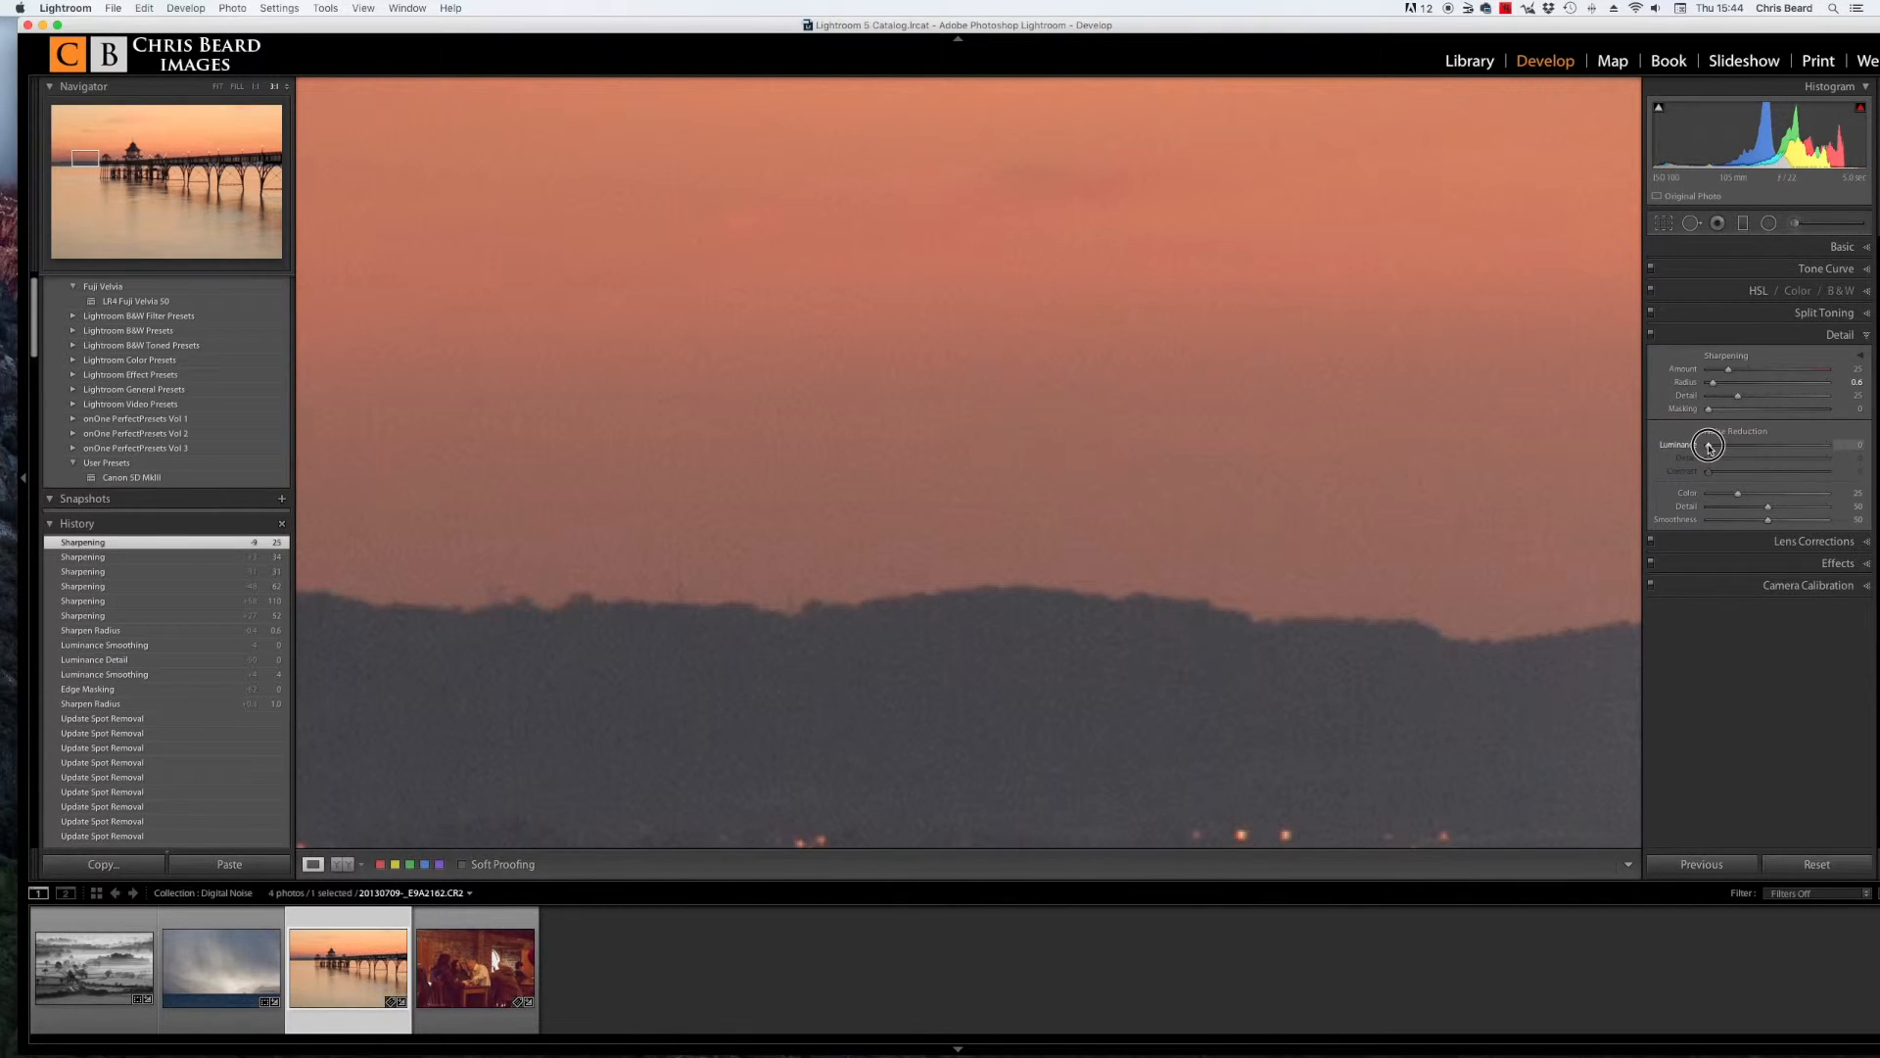
drag(1709, 447, 1745, 449)
click(1550, 517)
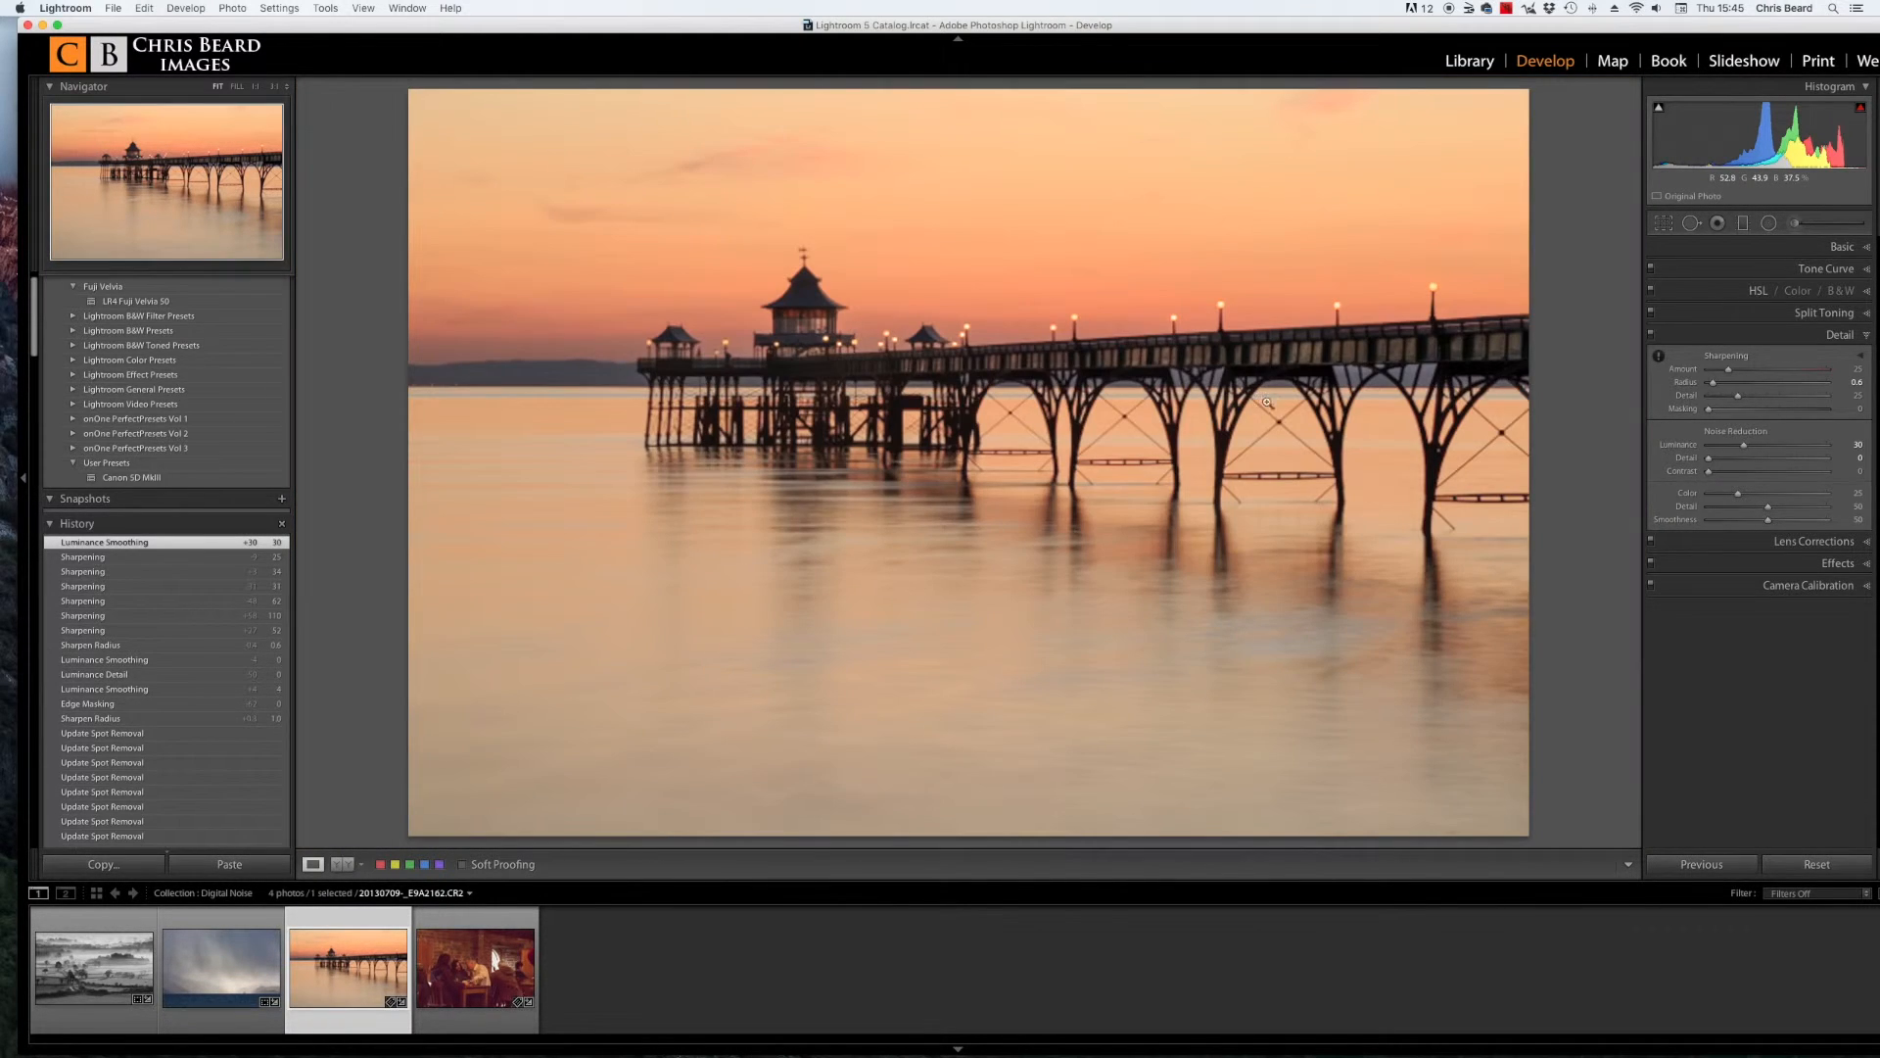
Step: Zoom to 1:1 on the pier pavilion and set sharpening Masking to 46 while previewing the mask
click(795, 296)
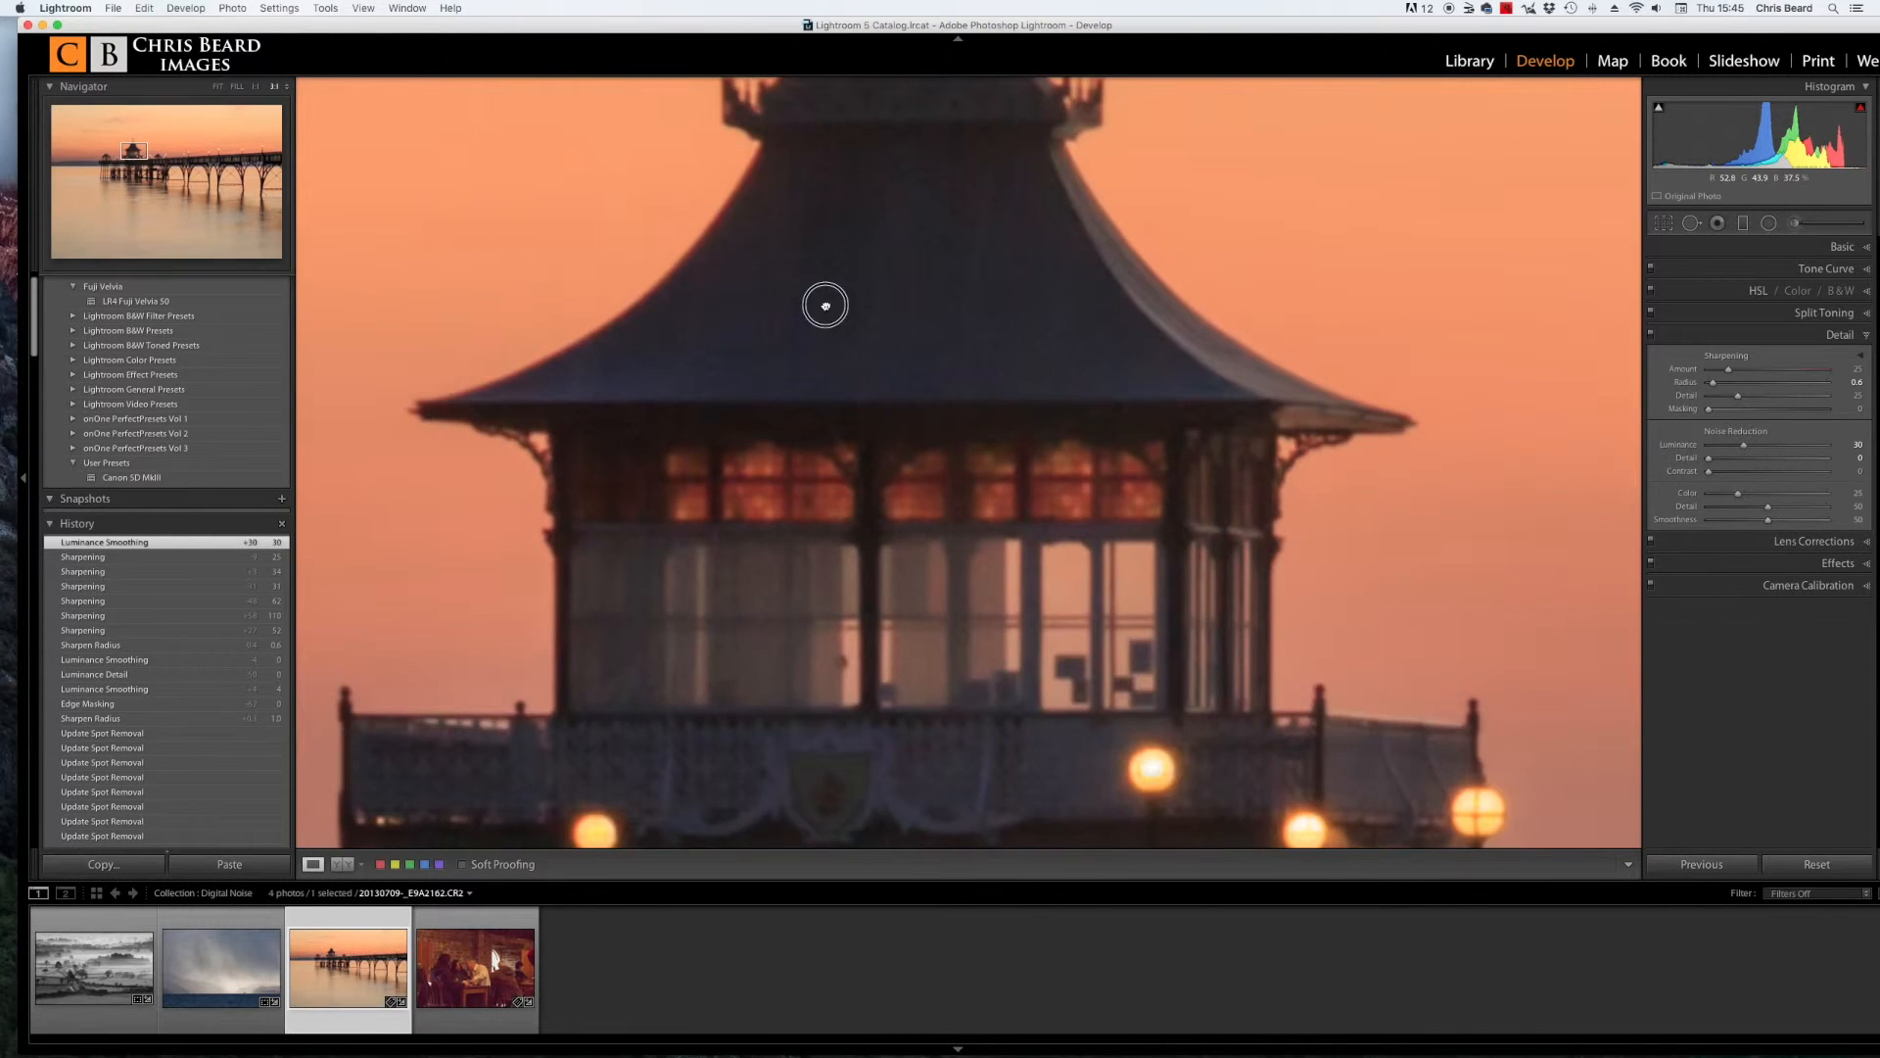
drag(878, 324, 1110, 436)
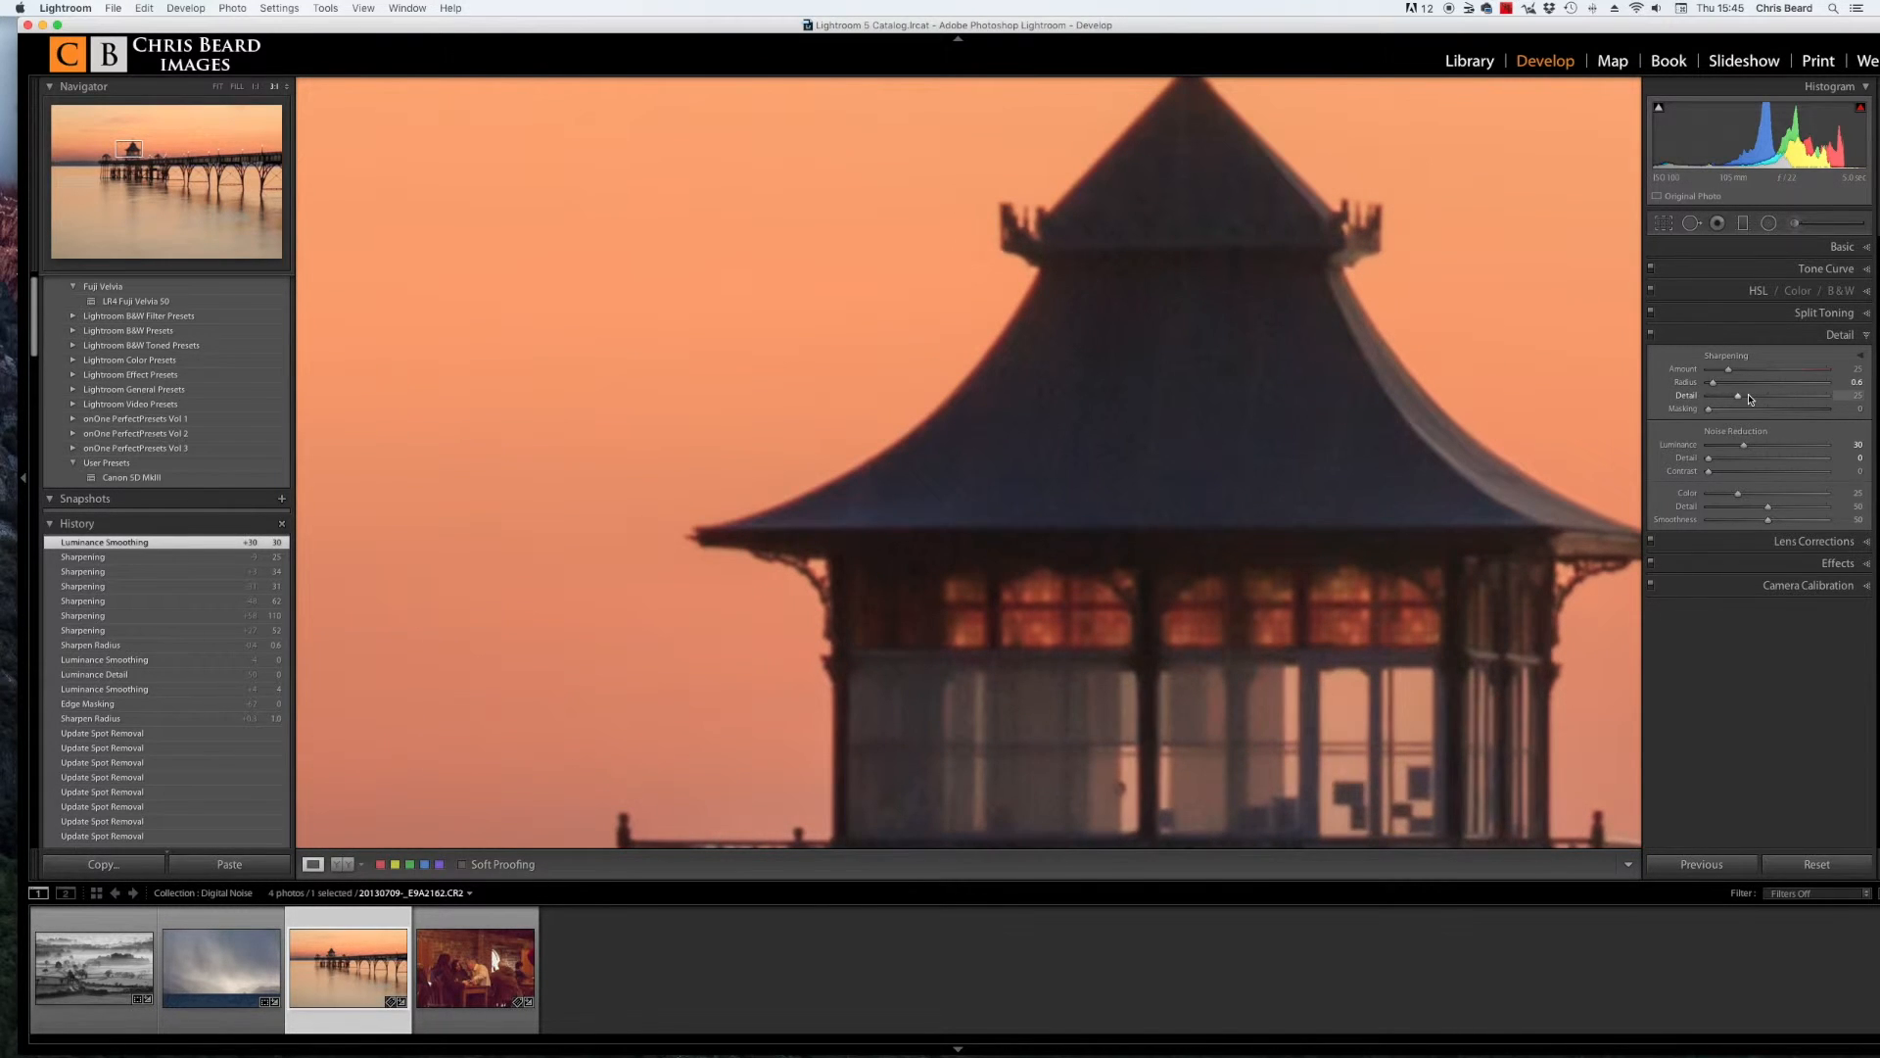
key(alt)
click(1710, 412)
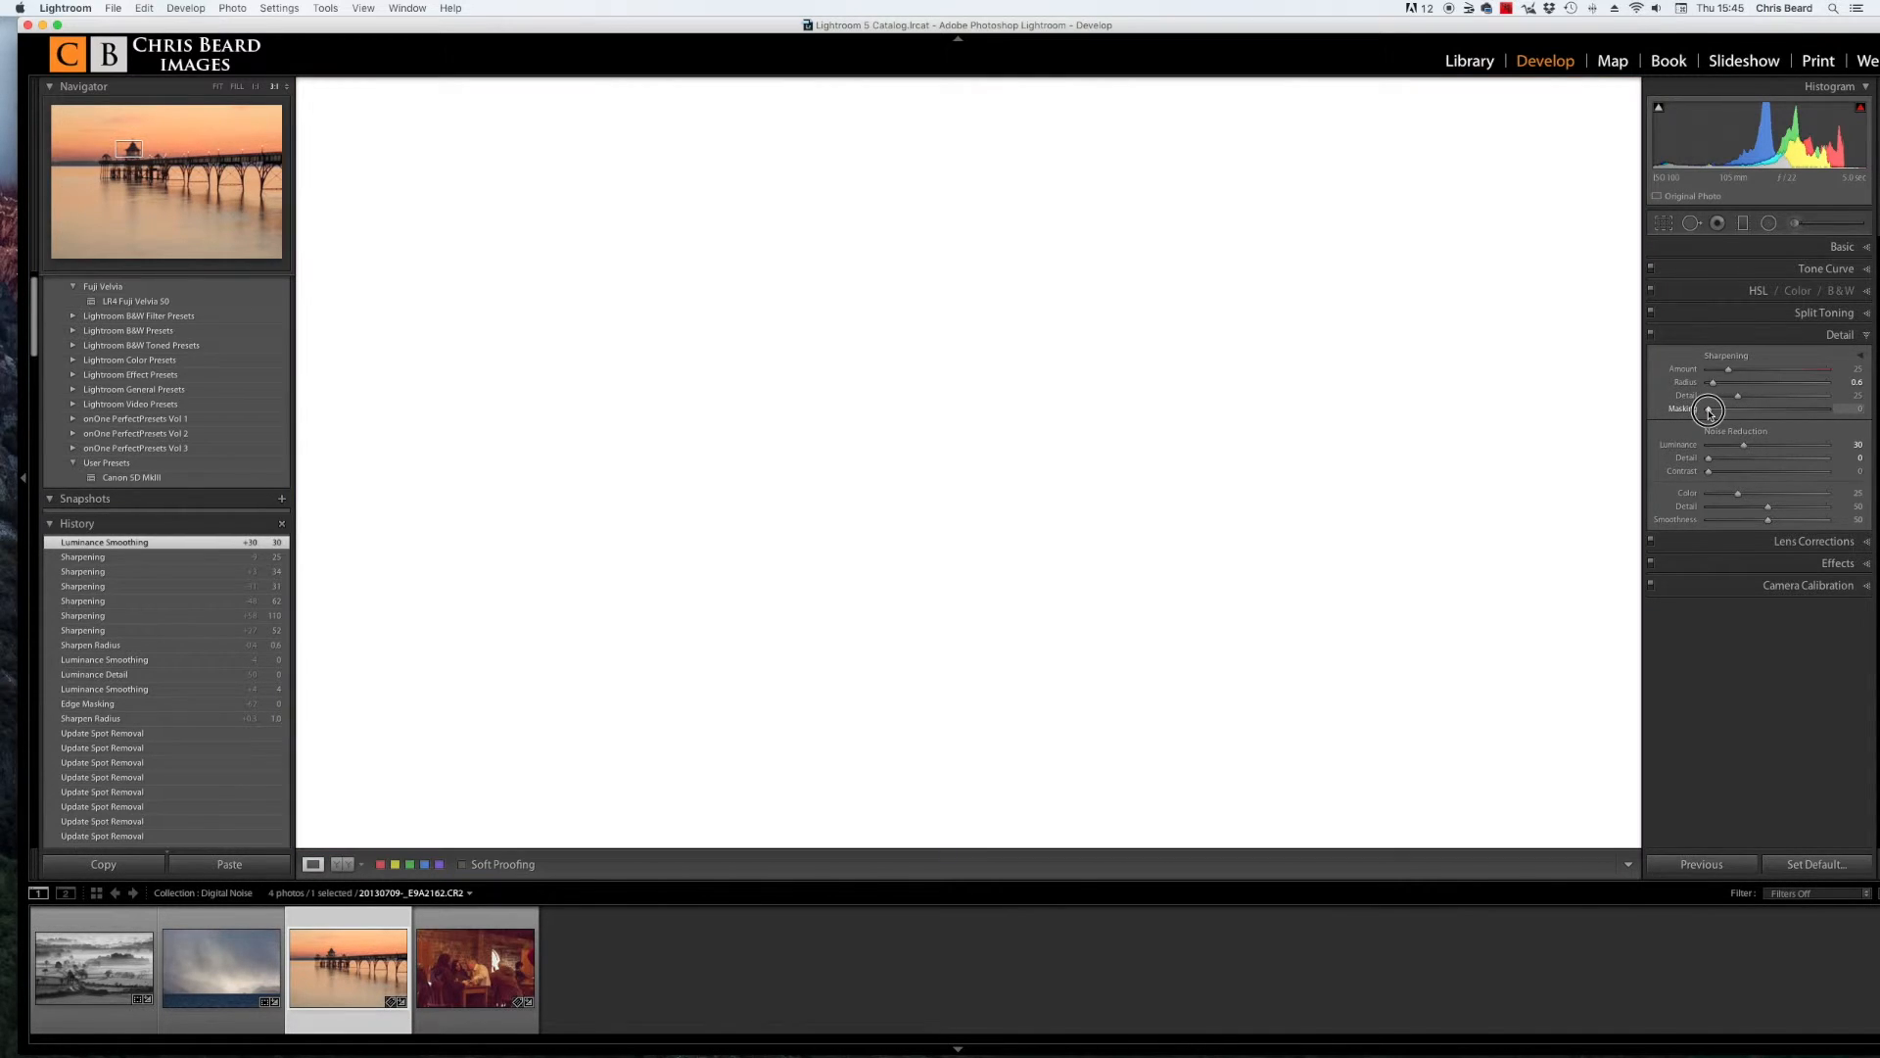
drag(1710, 411, 1759, 413)
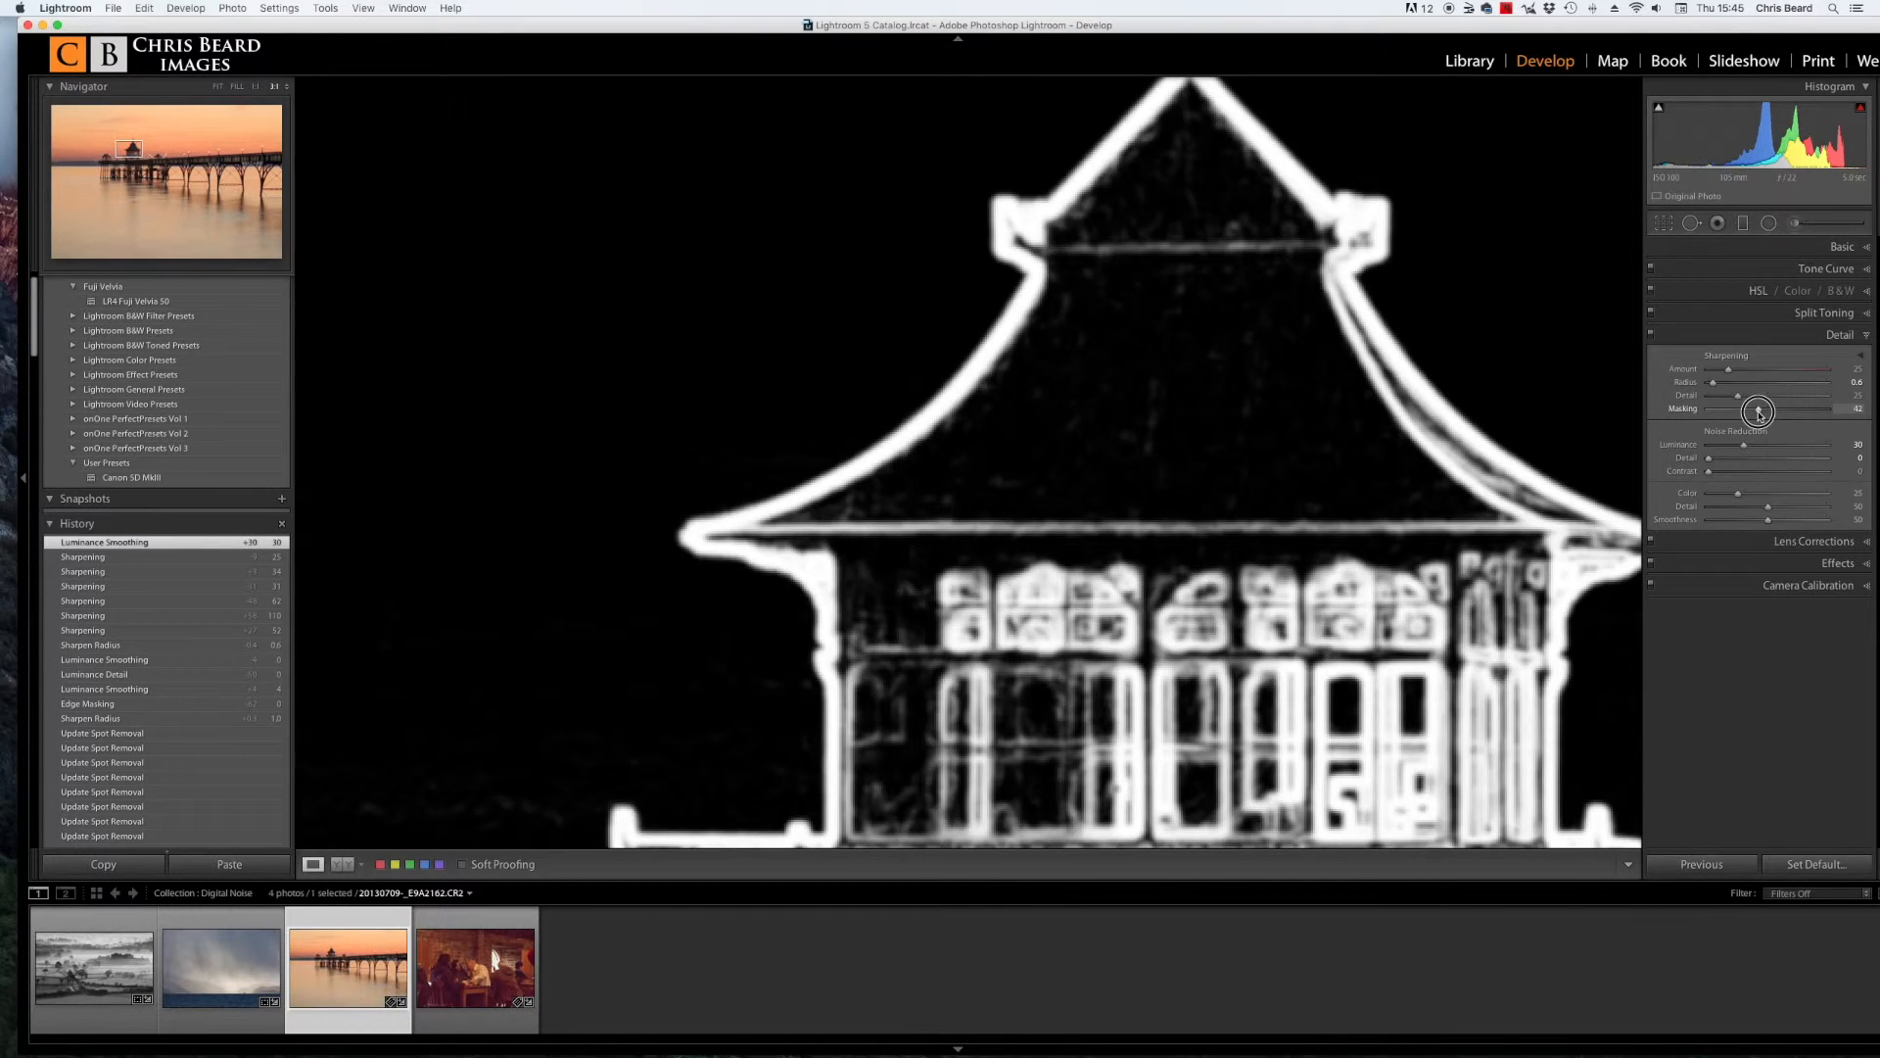
drag(1759, 413, 1763, 413)
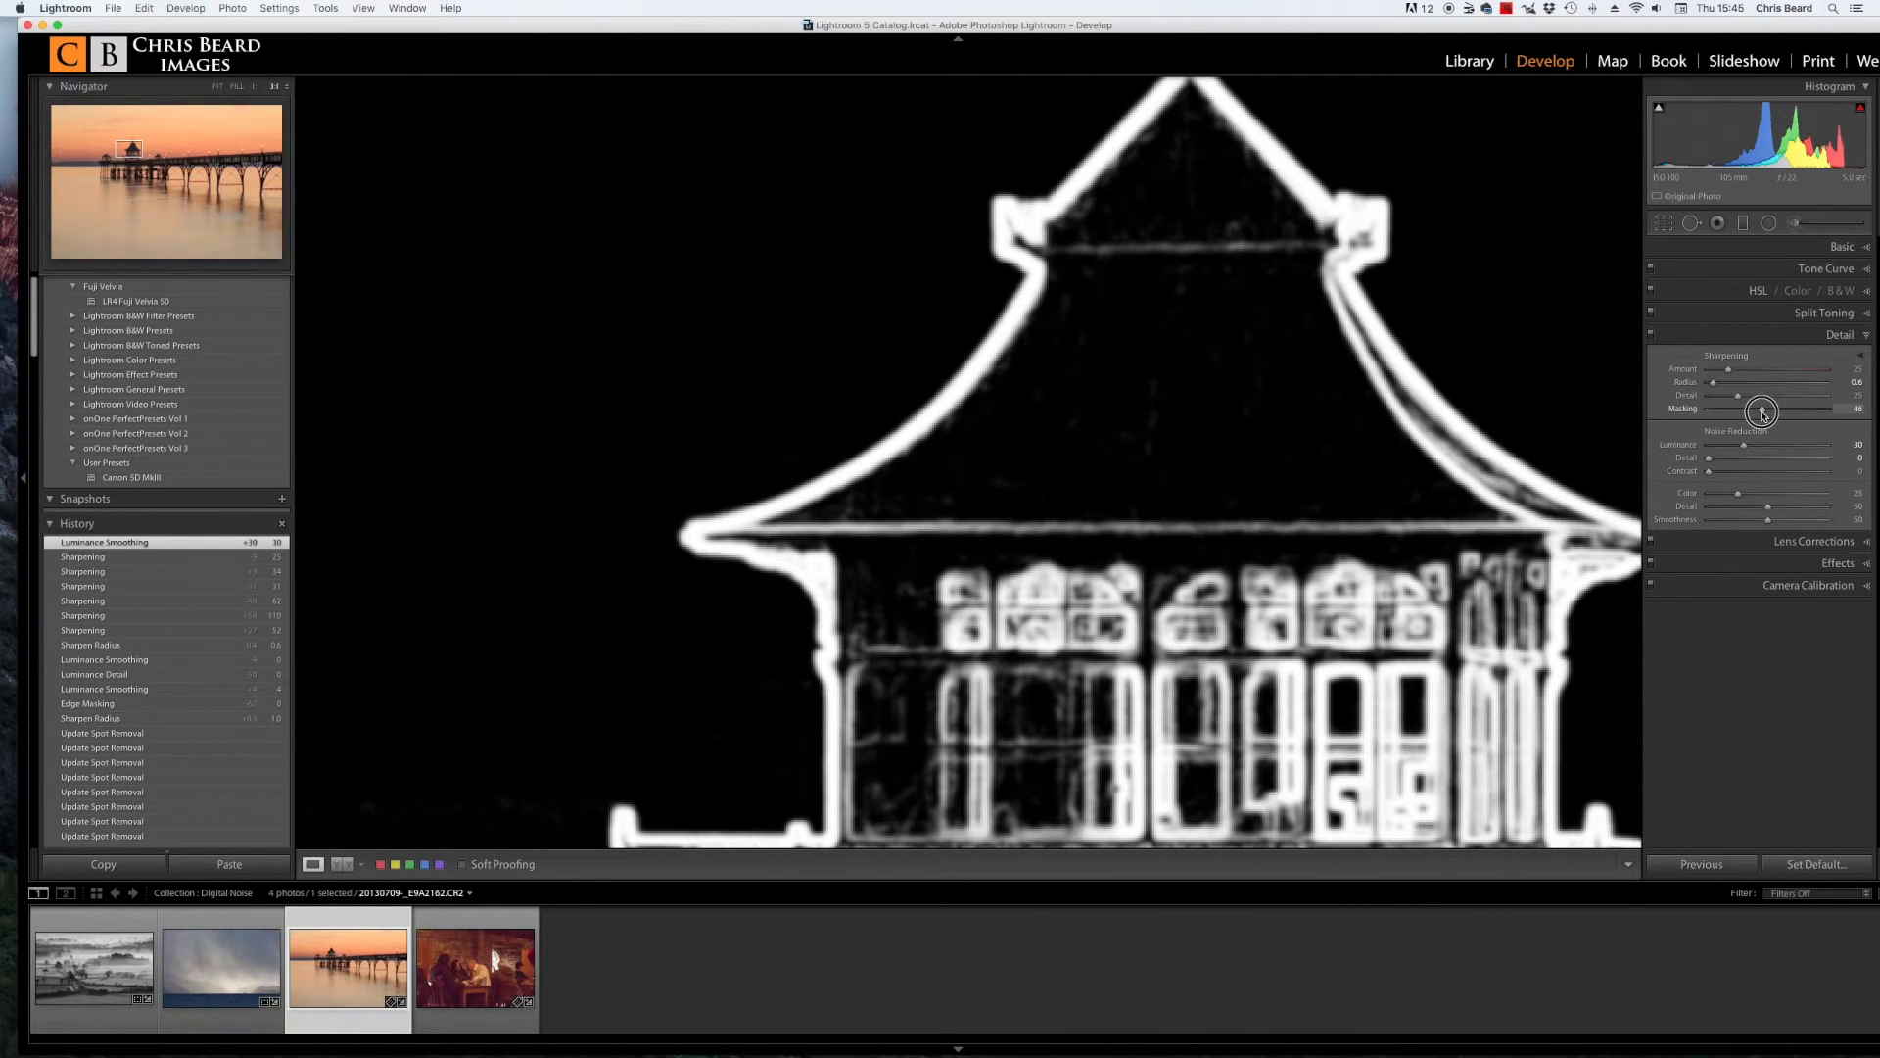
drag(1763, 413, 1763, 412)
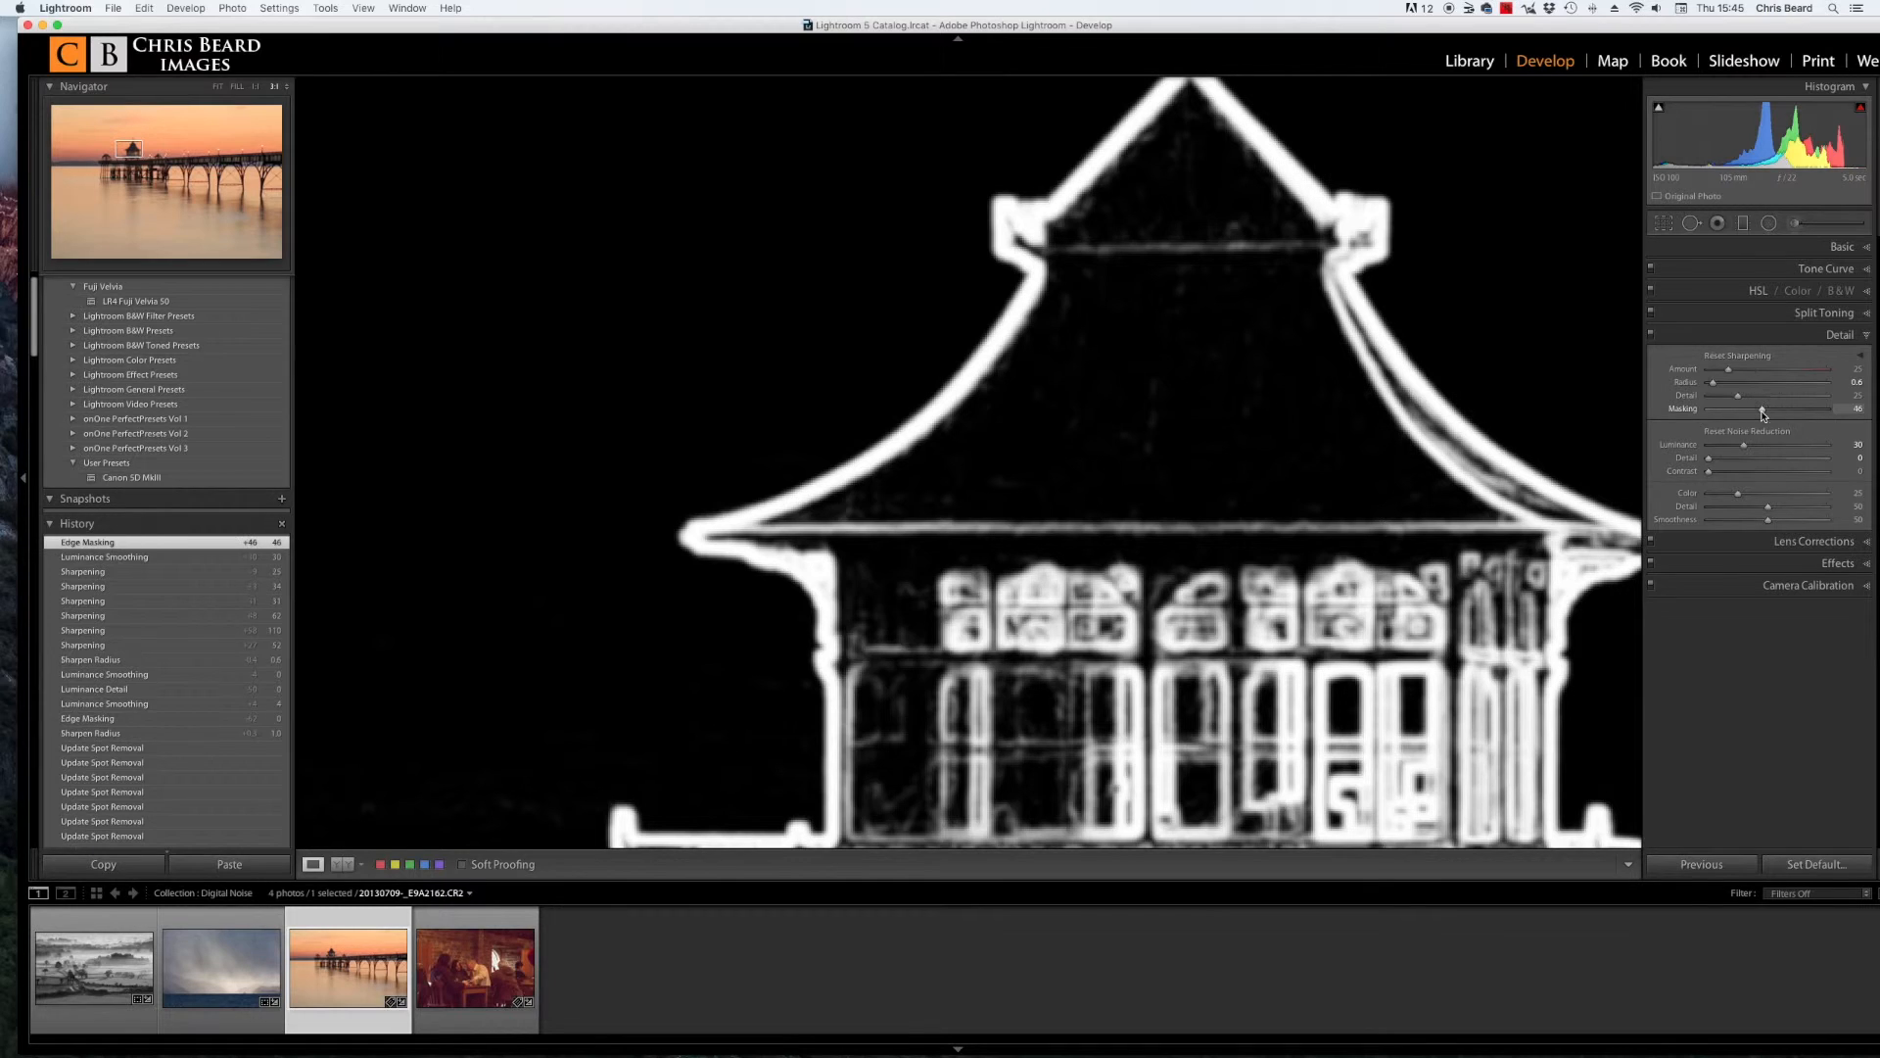
Step: Return to the whole pier photo and set Masking to 47 while previewing the mask
click(1192, 452)
key(alt)
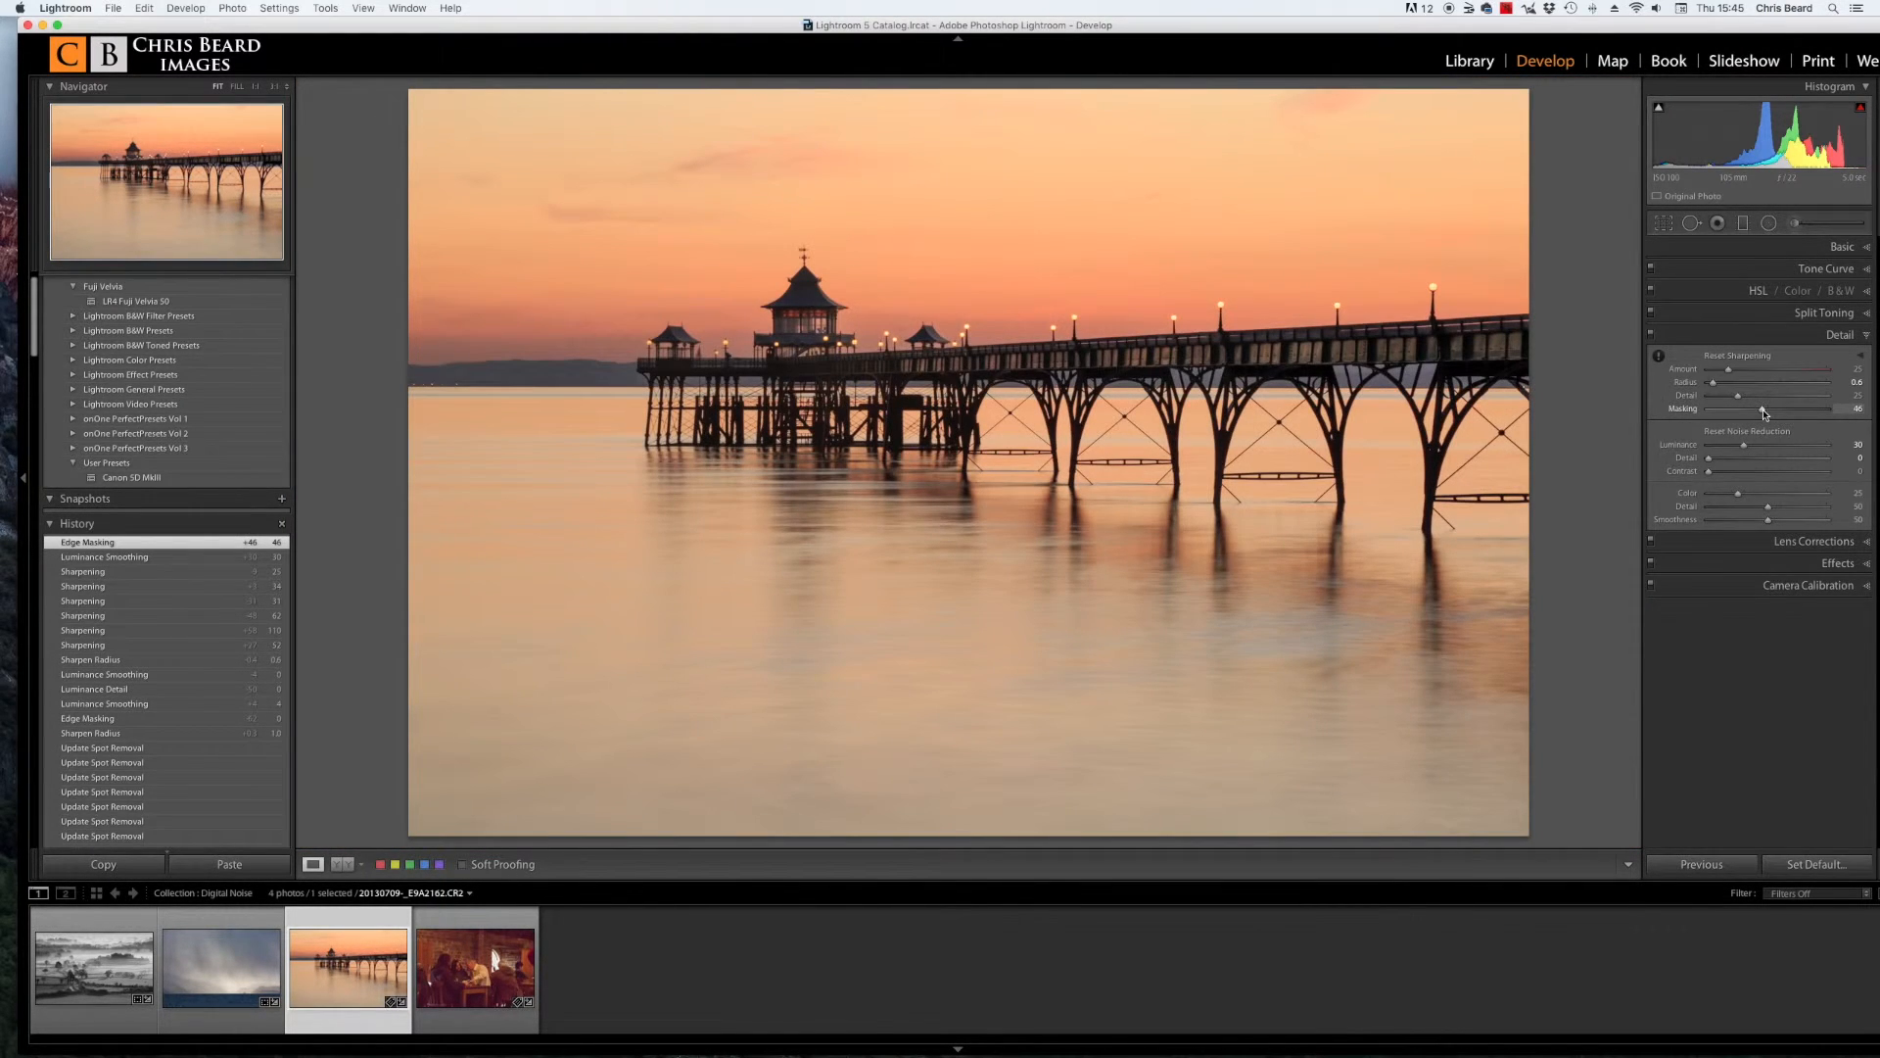
click(1763, 409)
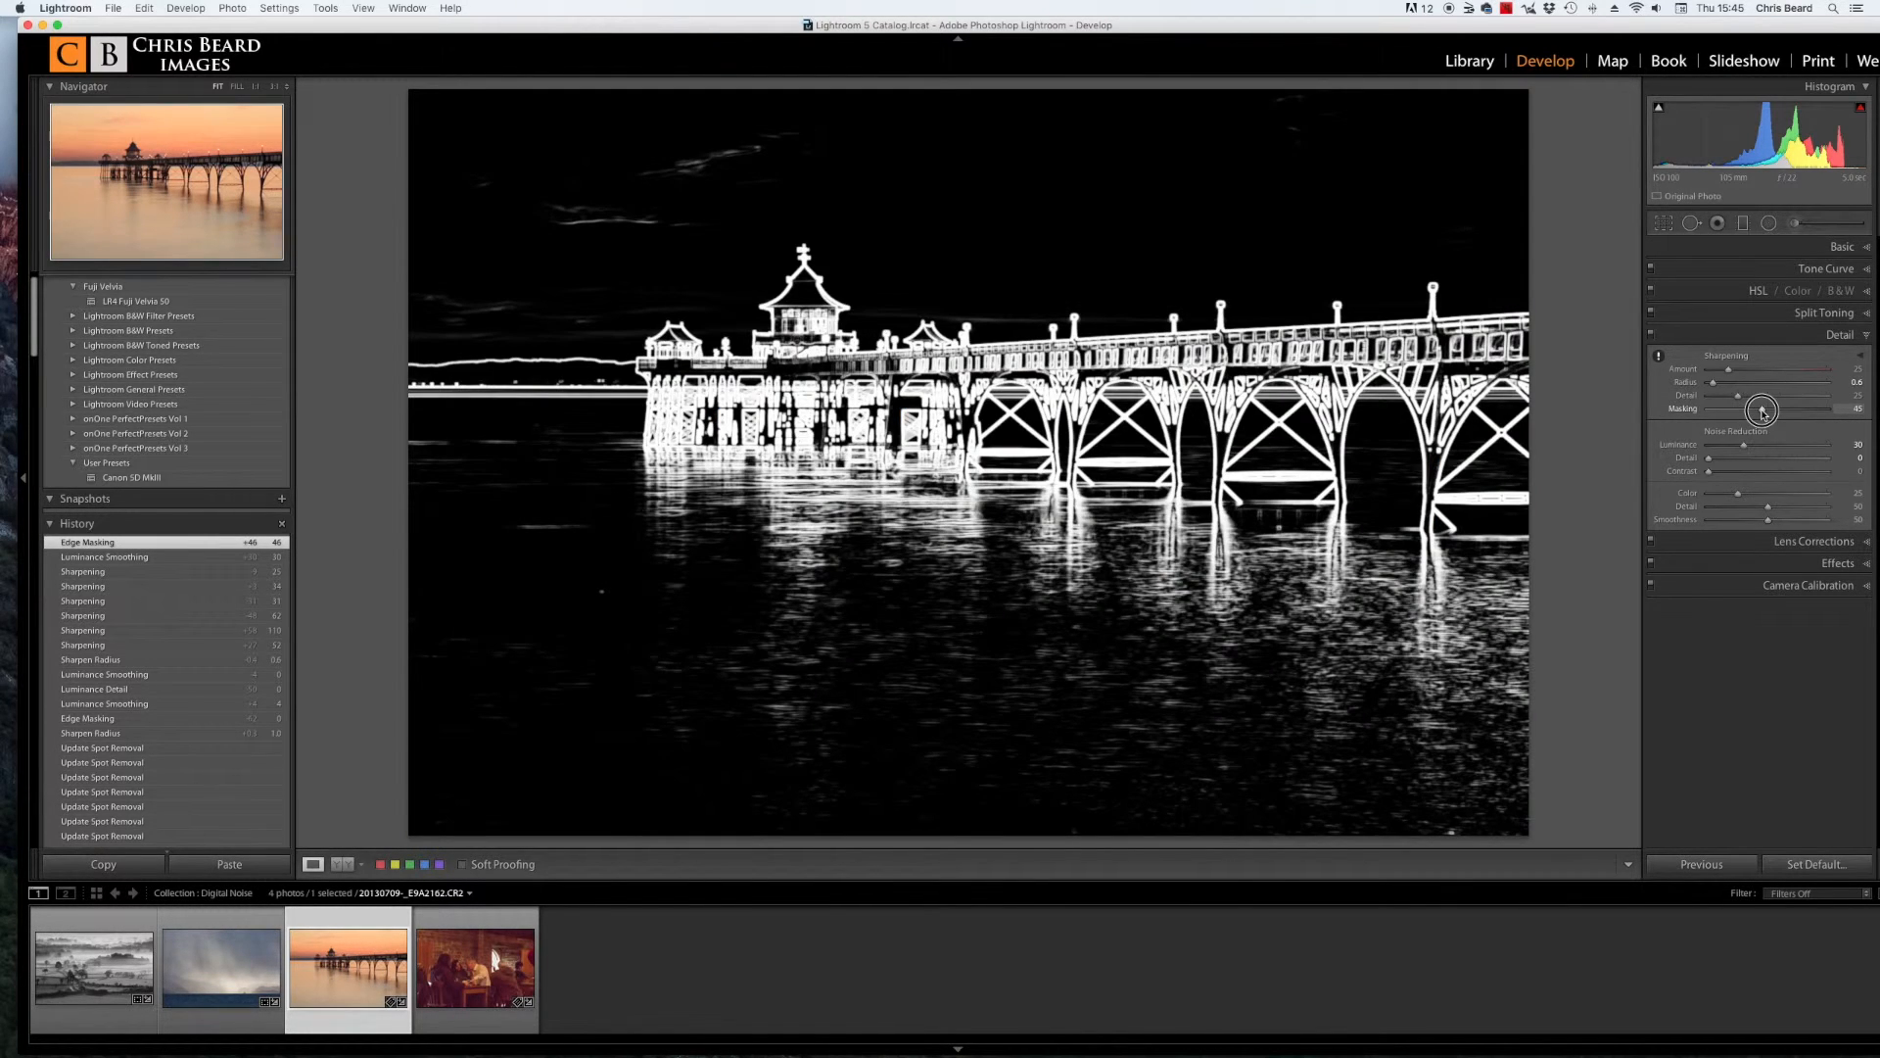
drag(1763, 411, 1764, 412)
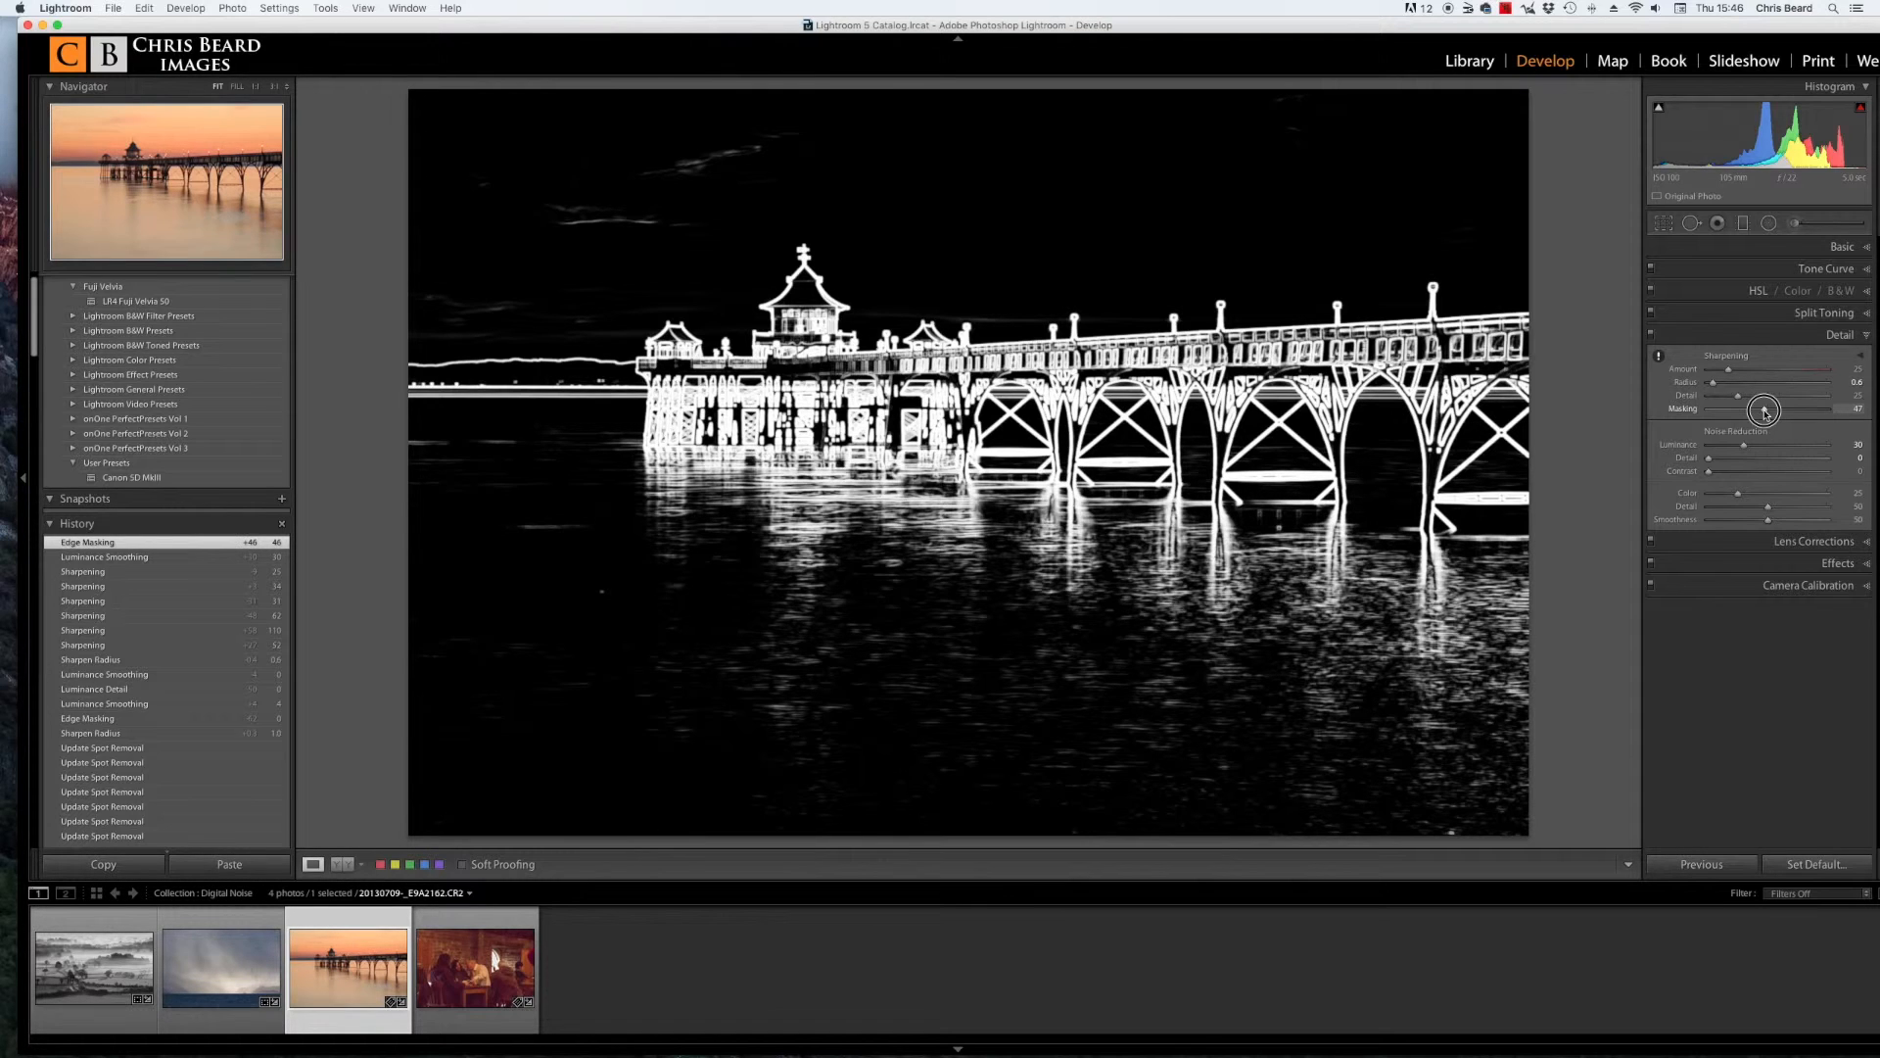
drag(1766, 412, 1765, 410)
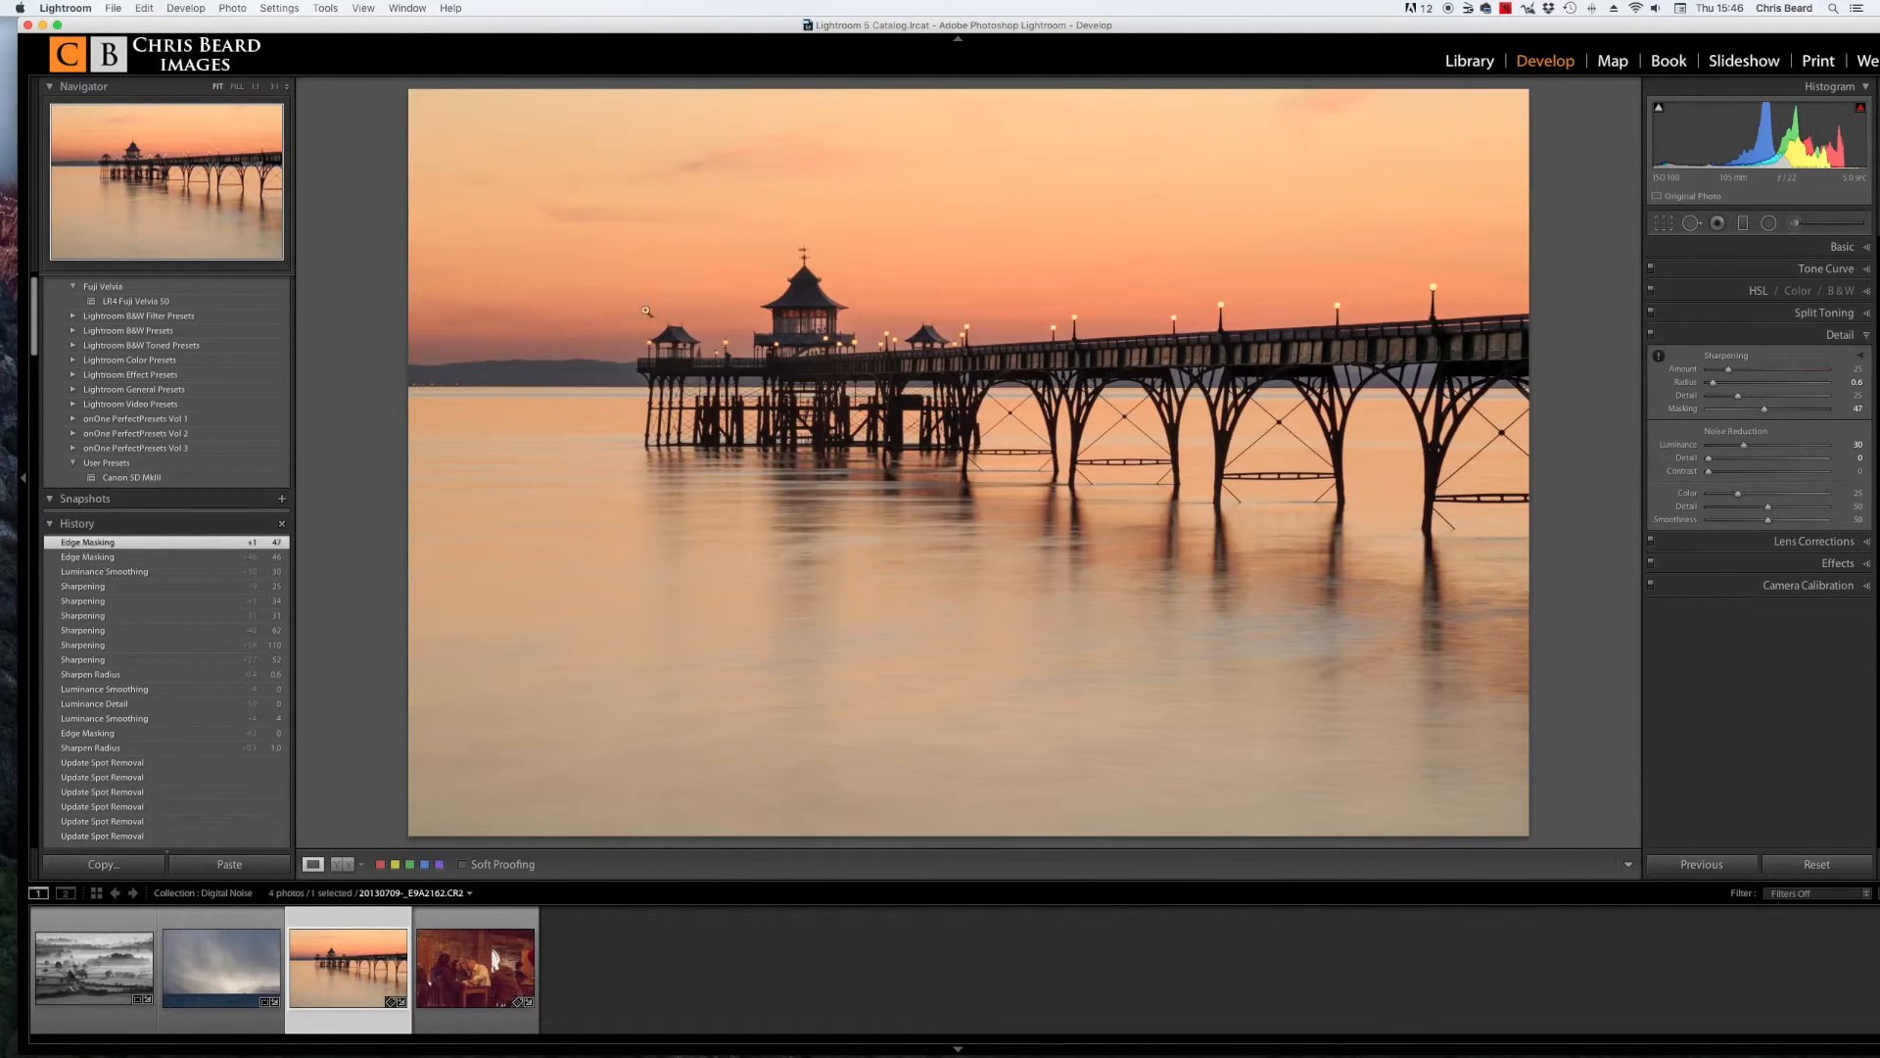
Step: Compare the horizon area at 1:1 with the Detail adjustments toggled off and on, then view the whole photo
click(551, 361)
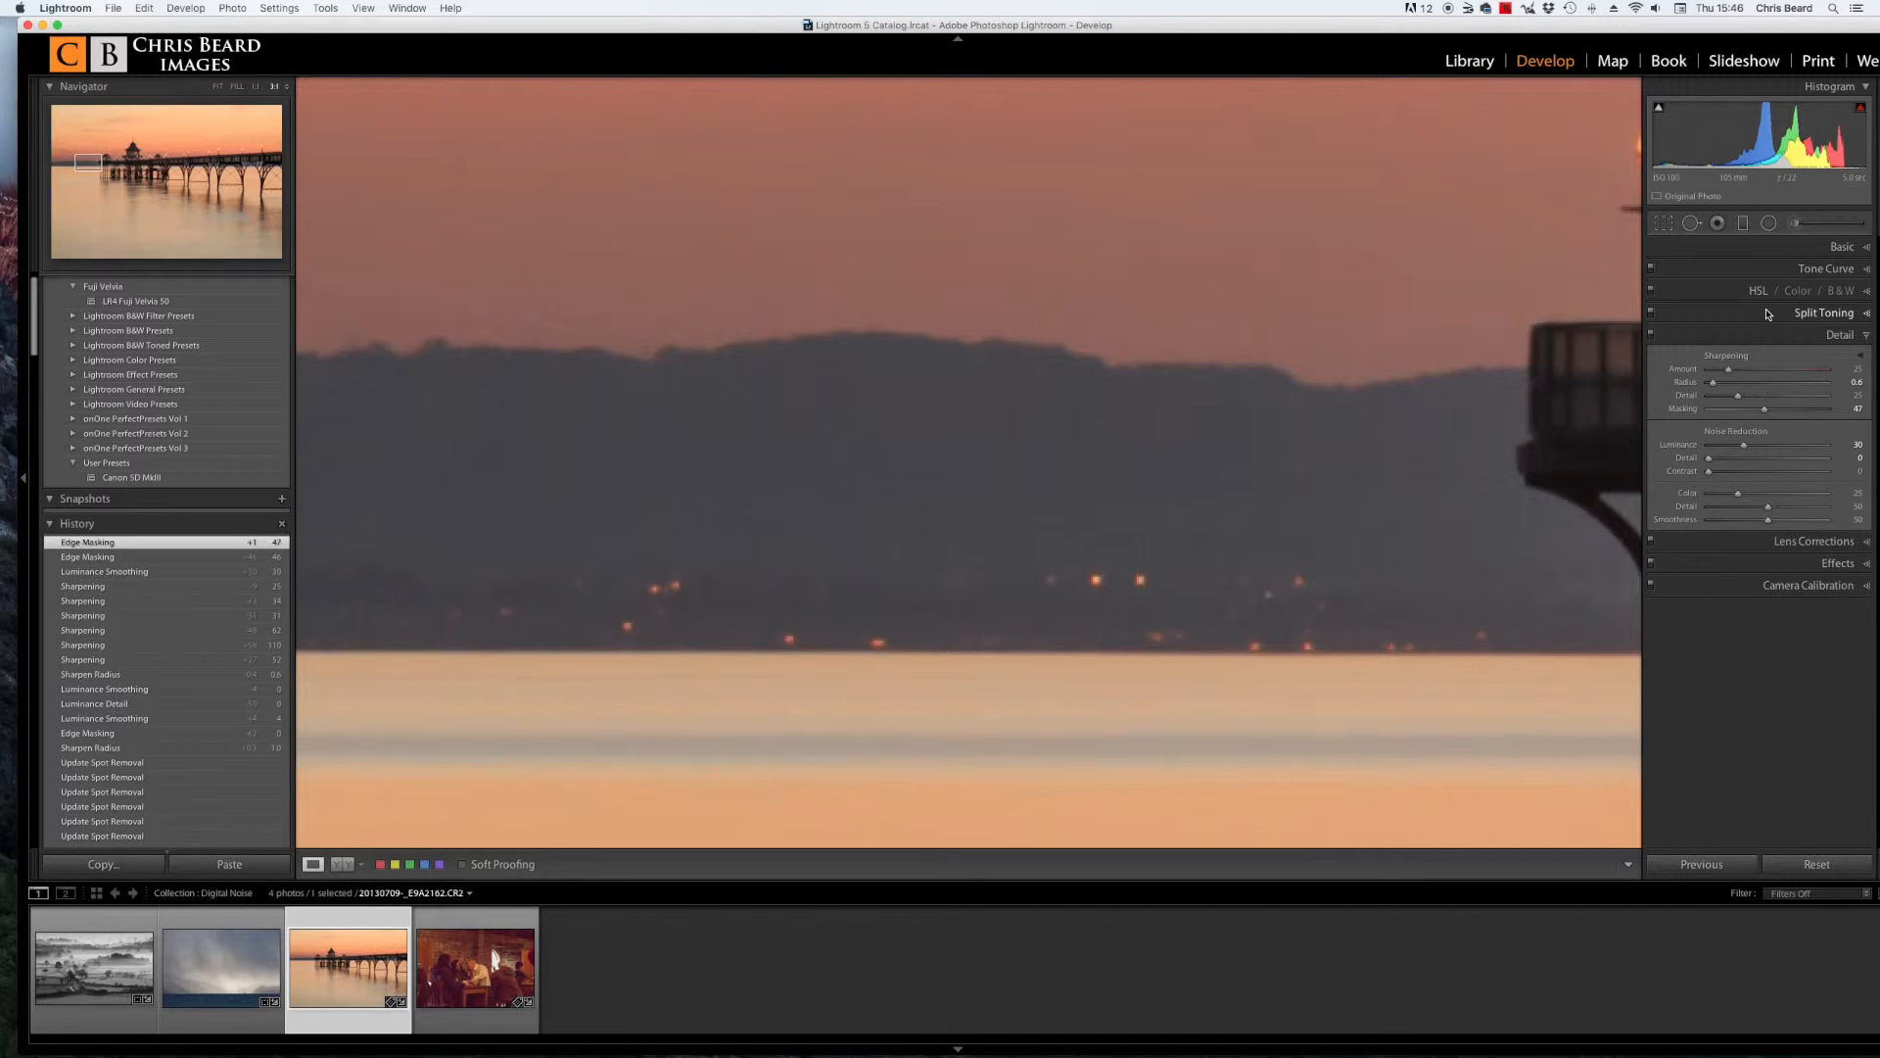
click(1651, 338)
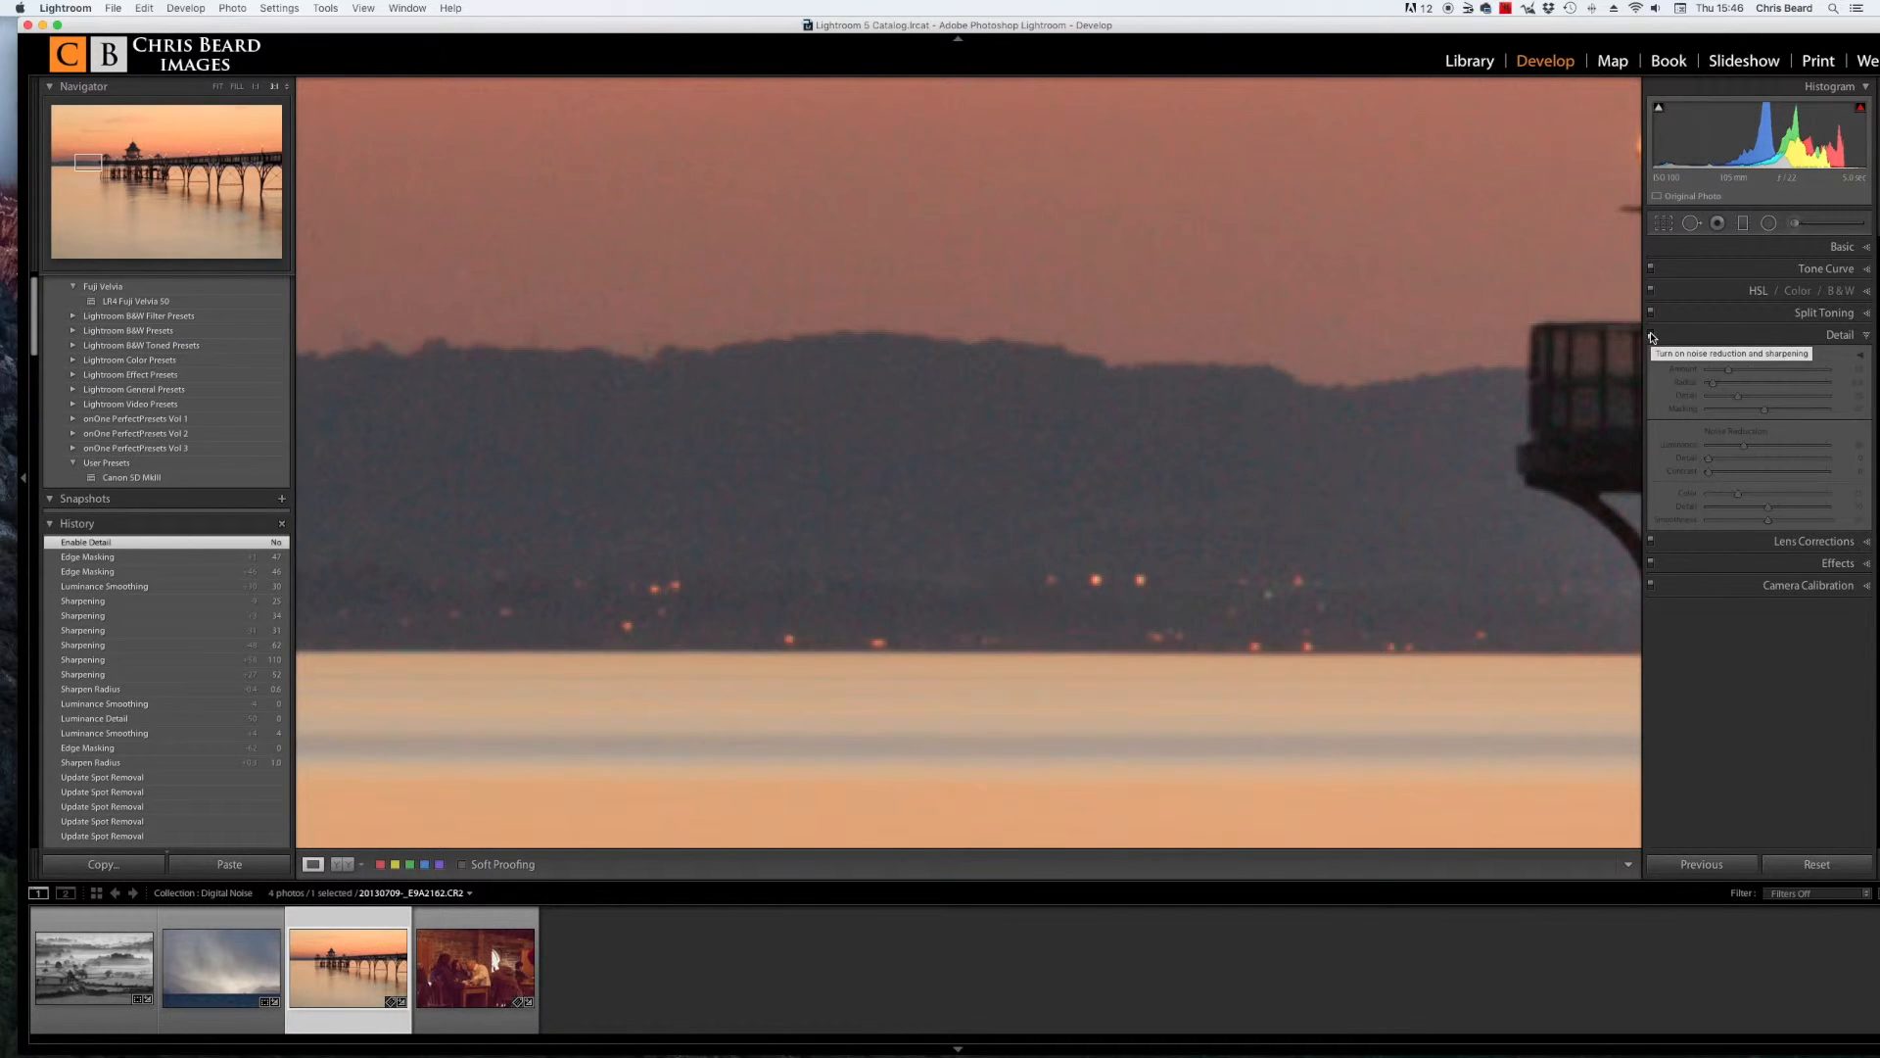
click(1651, 338)
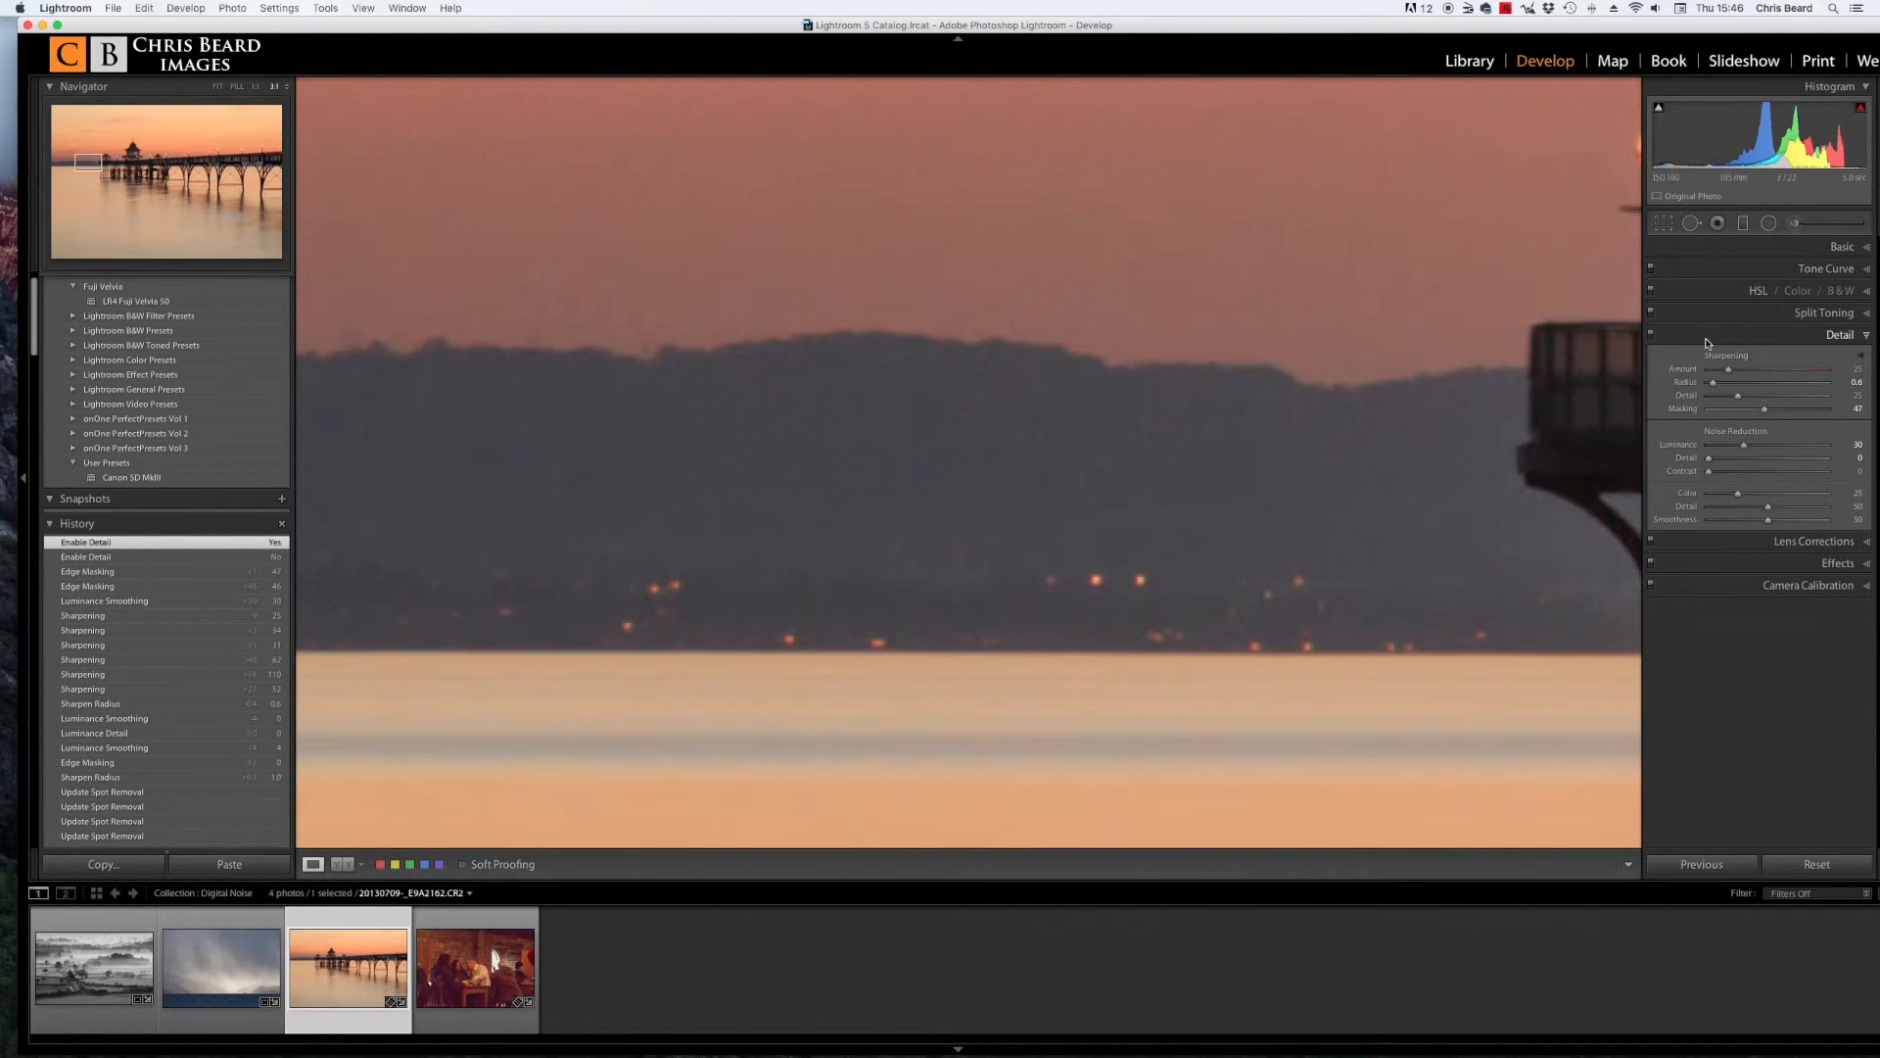
click(1404, 362)
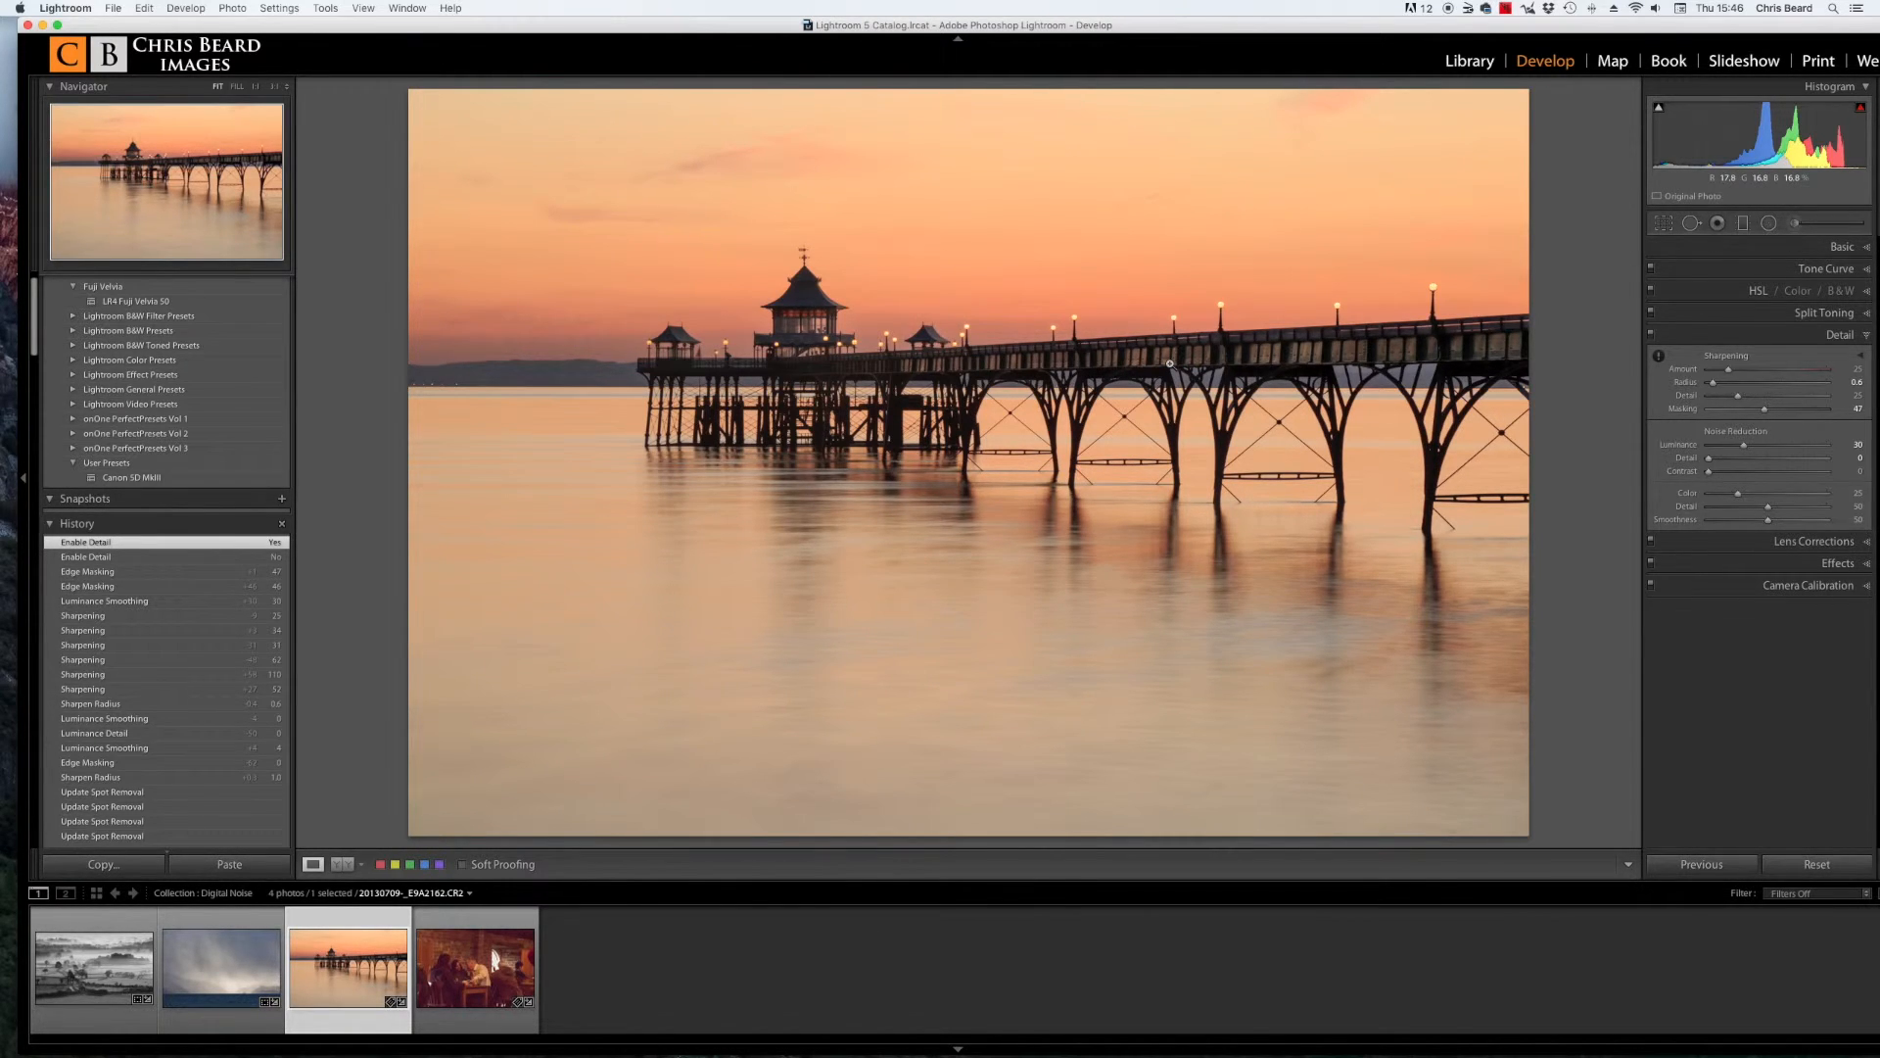
Step: Select the pub interior photo and zoom to 1:1 on the man's face and the dark coat to examine noise
click(496, 975)
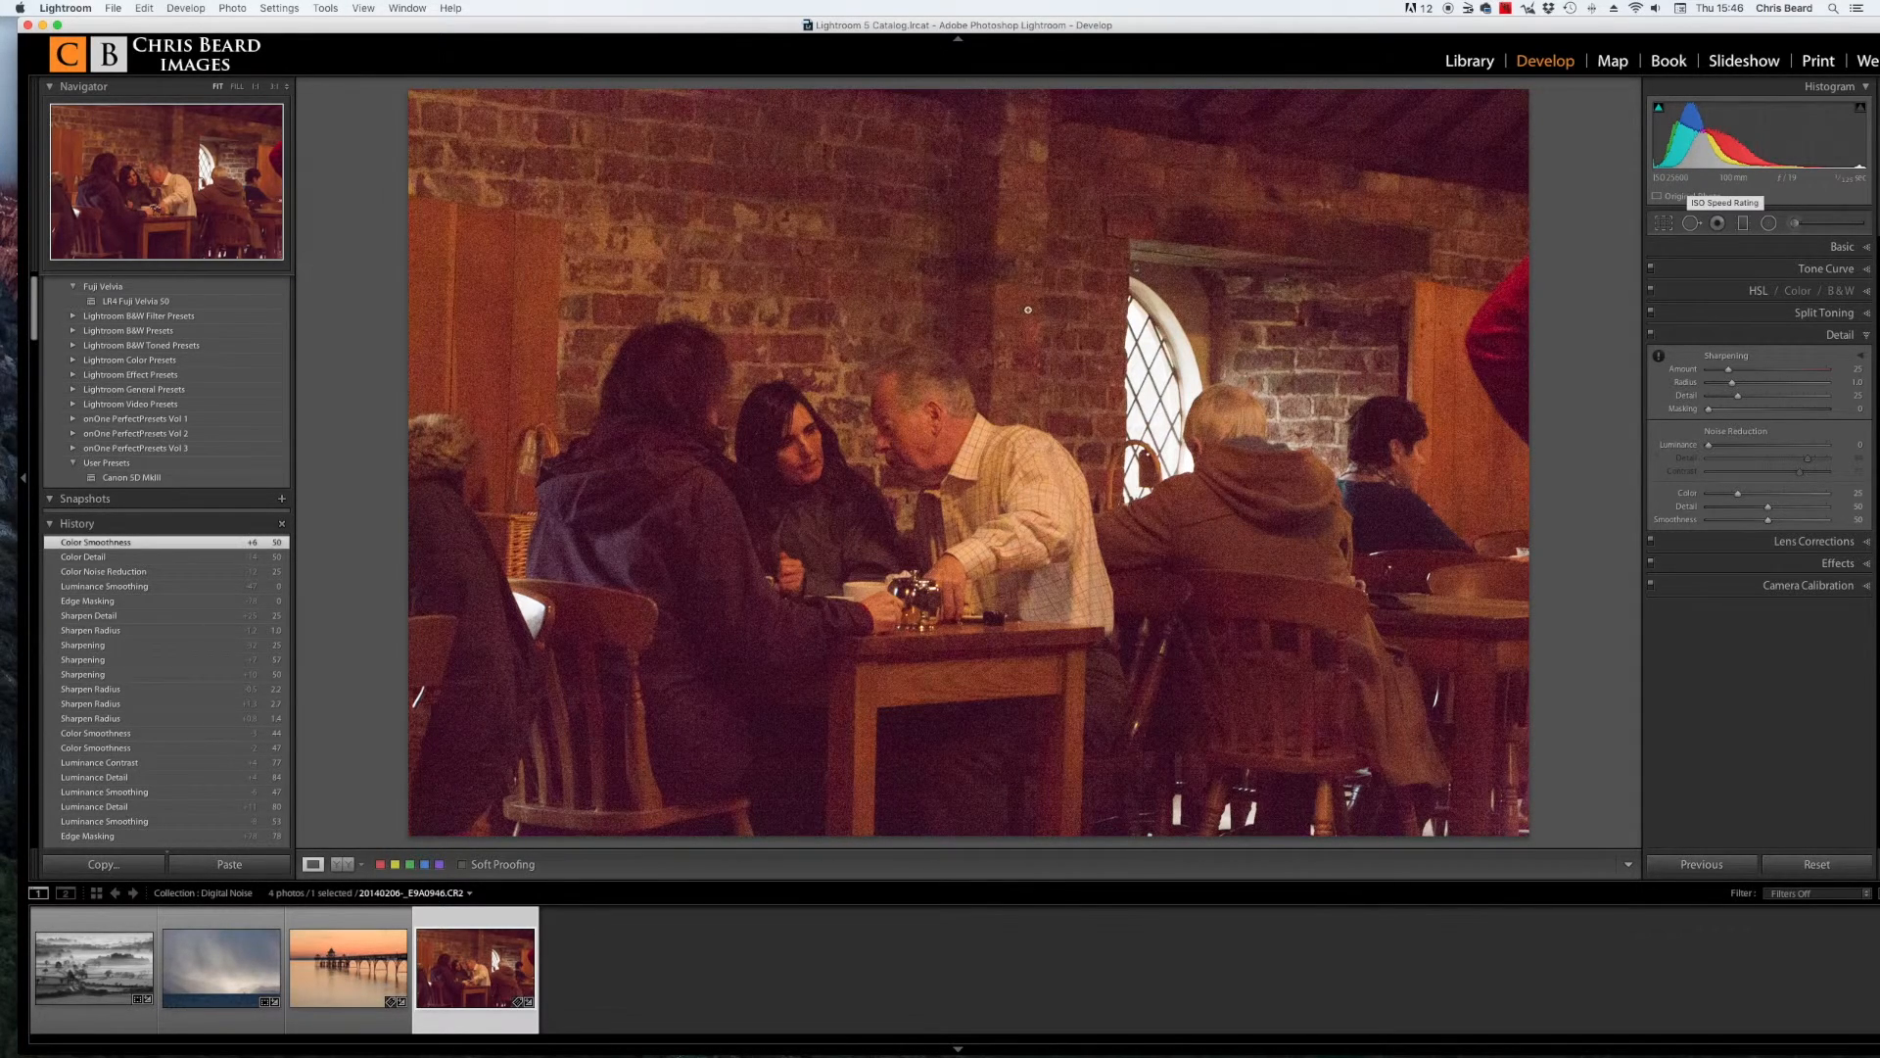
click(902, 403)
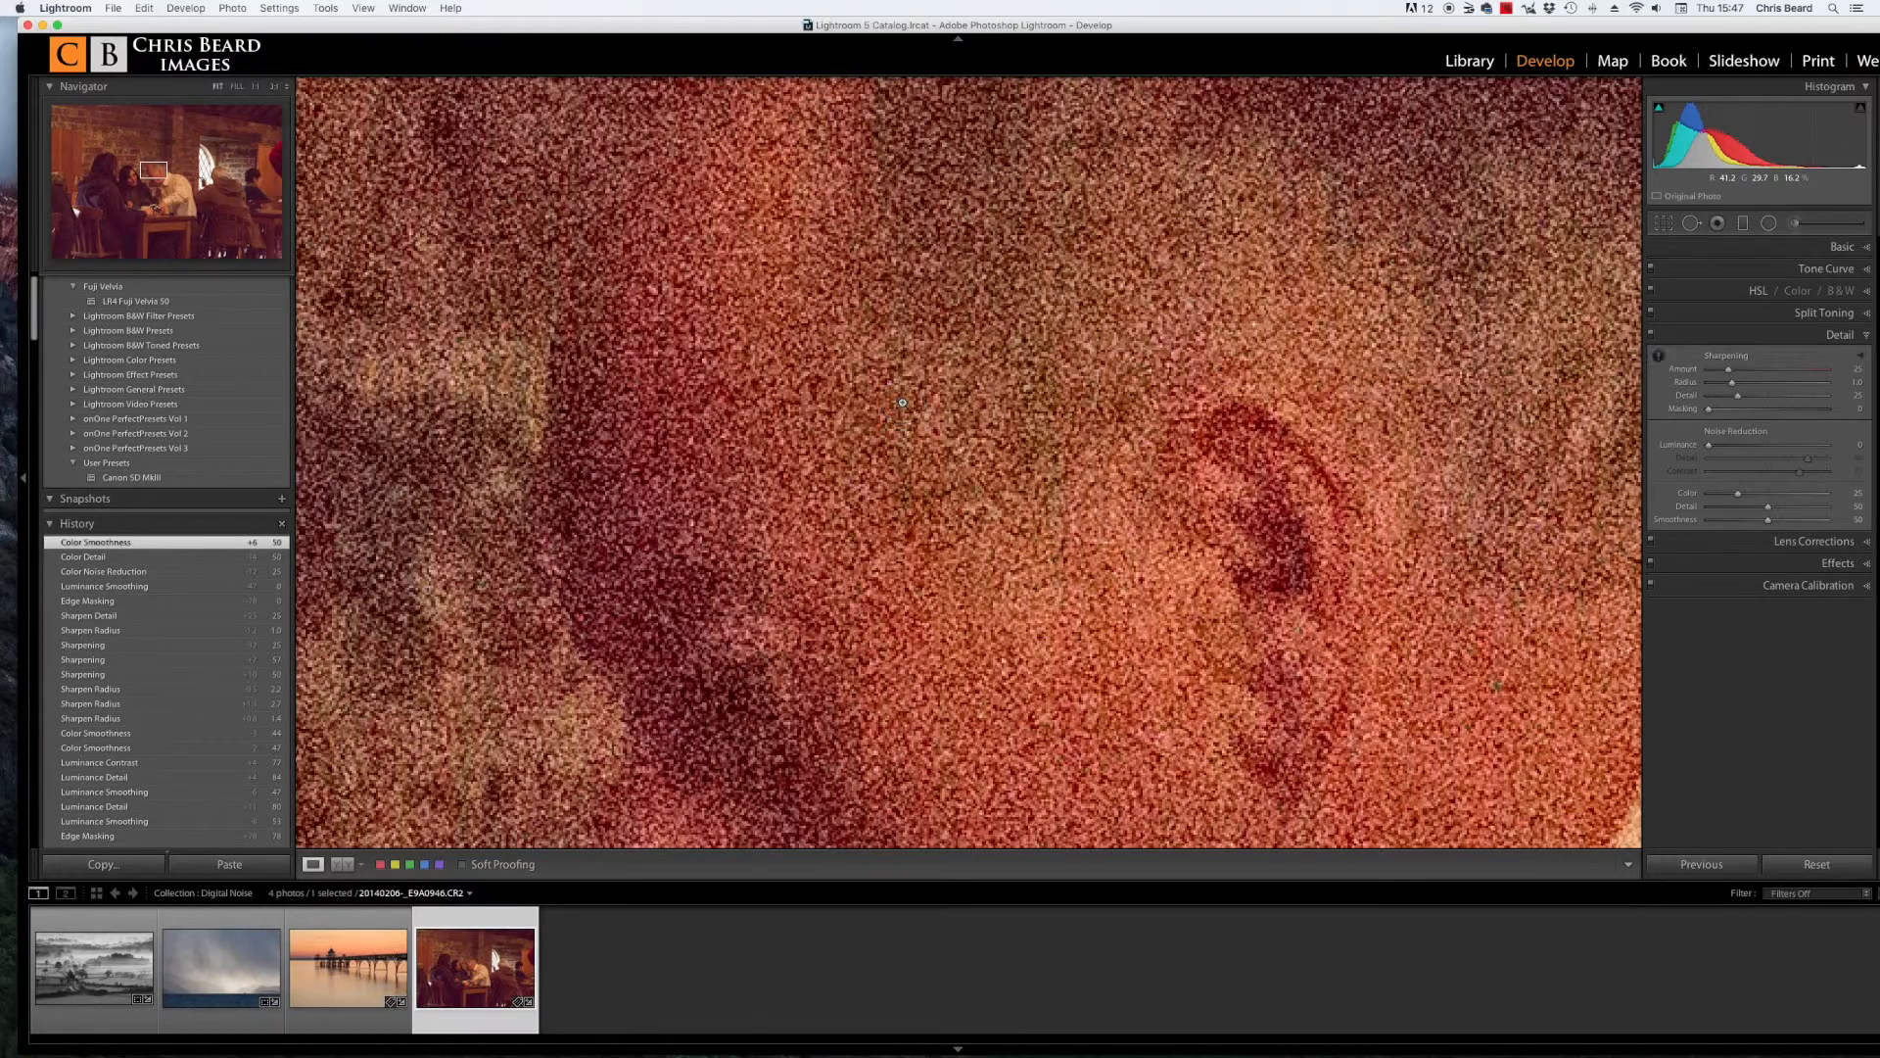
click(902, 402)
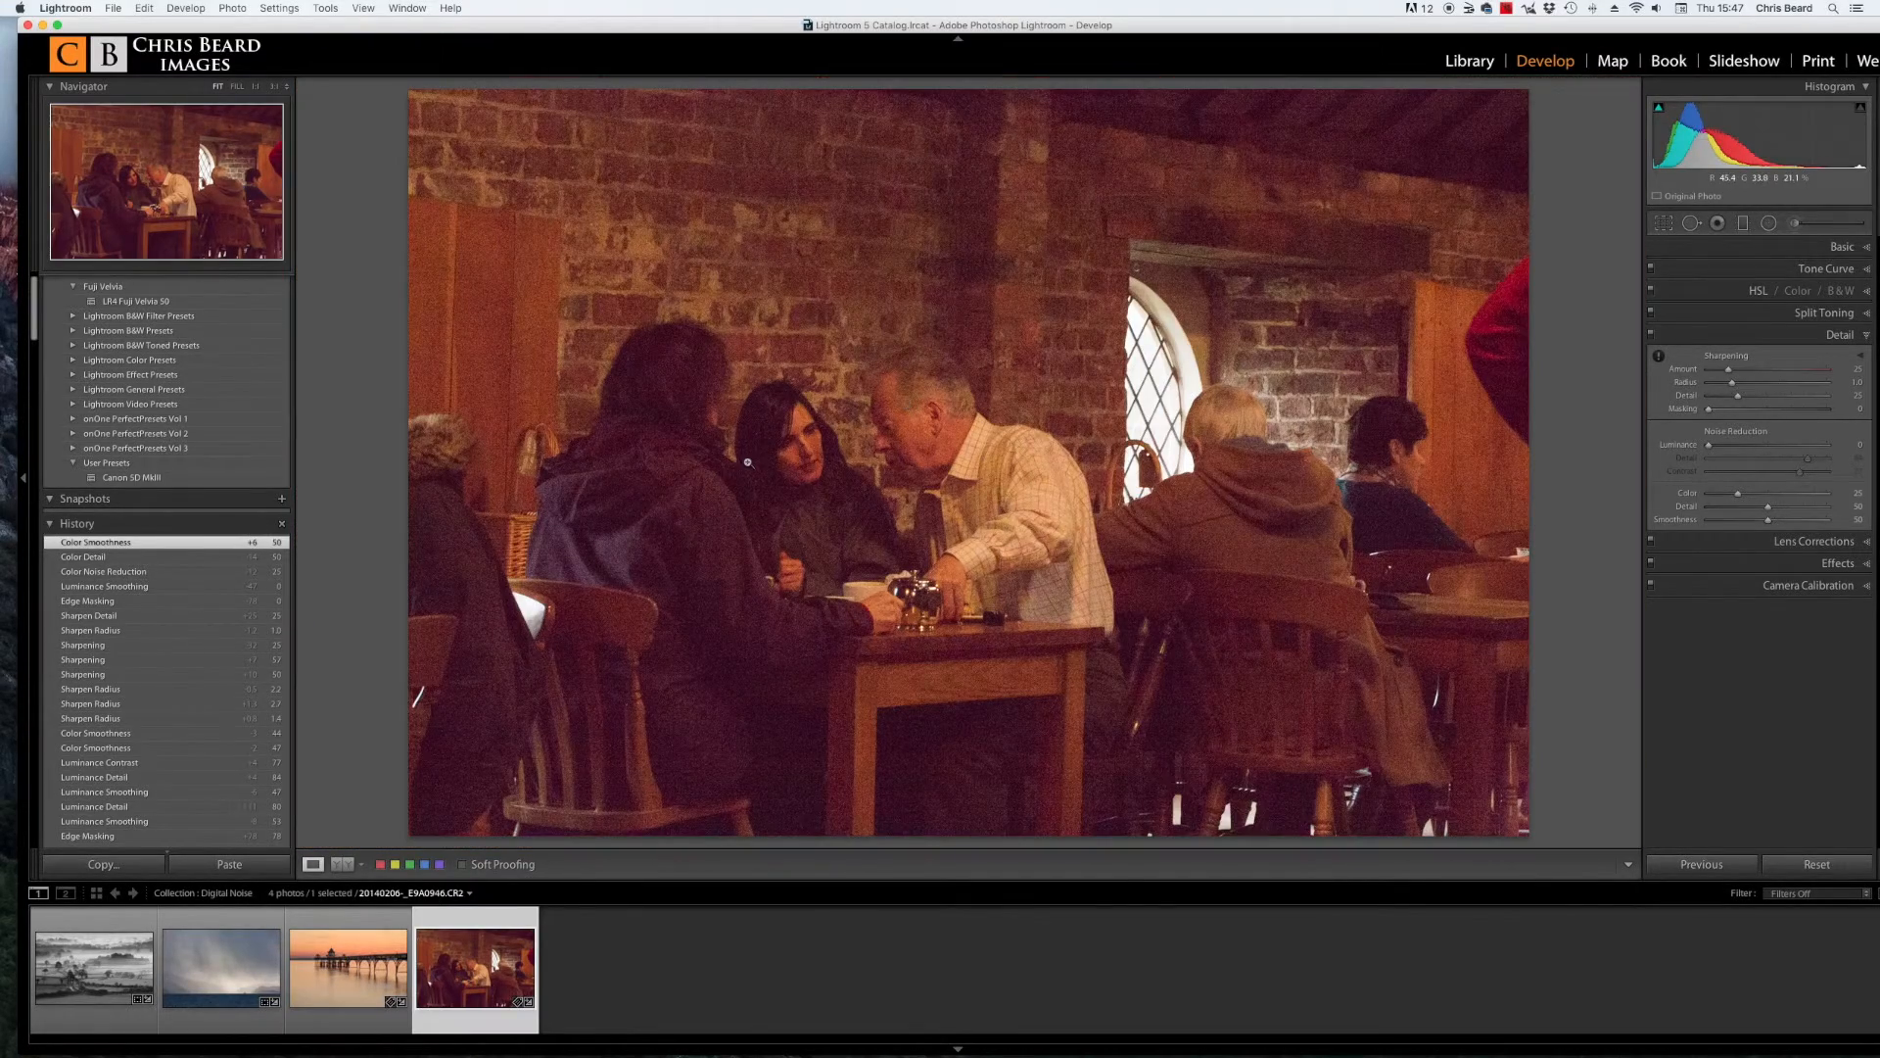
click(656, 550)
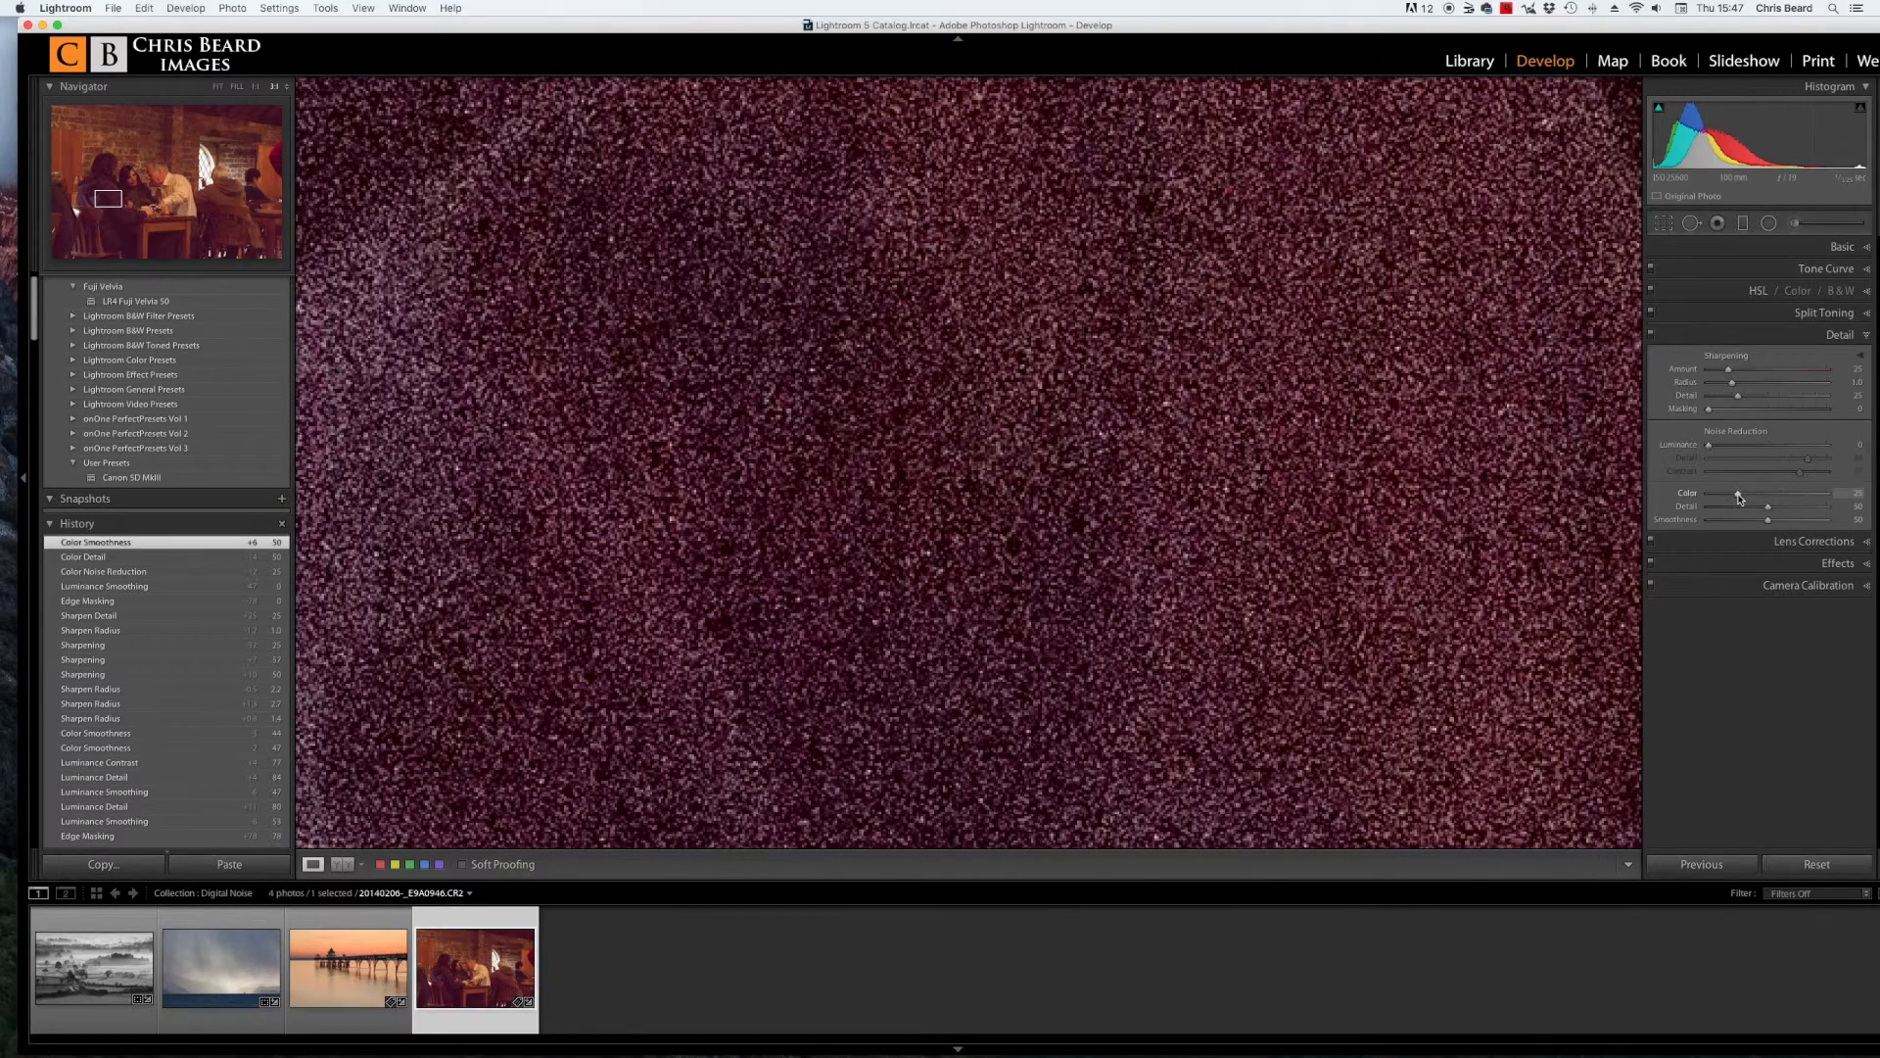
Step: Set Color noise reduction to 0, then reset it to its default of 25
drag(1738, 497, 1677, 498)
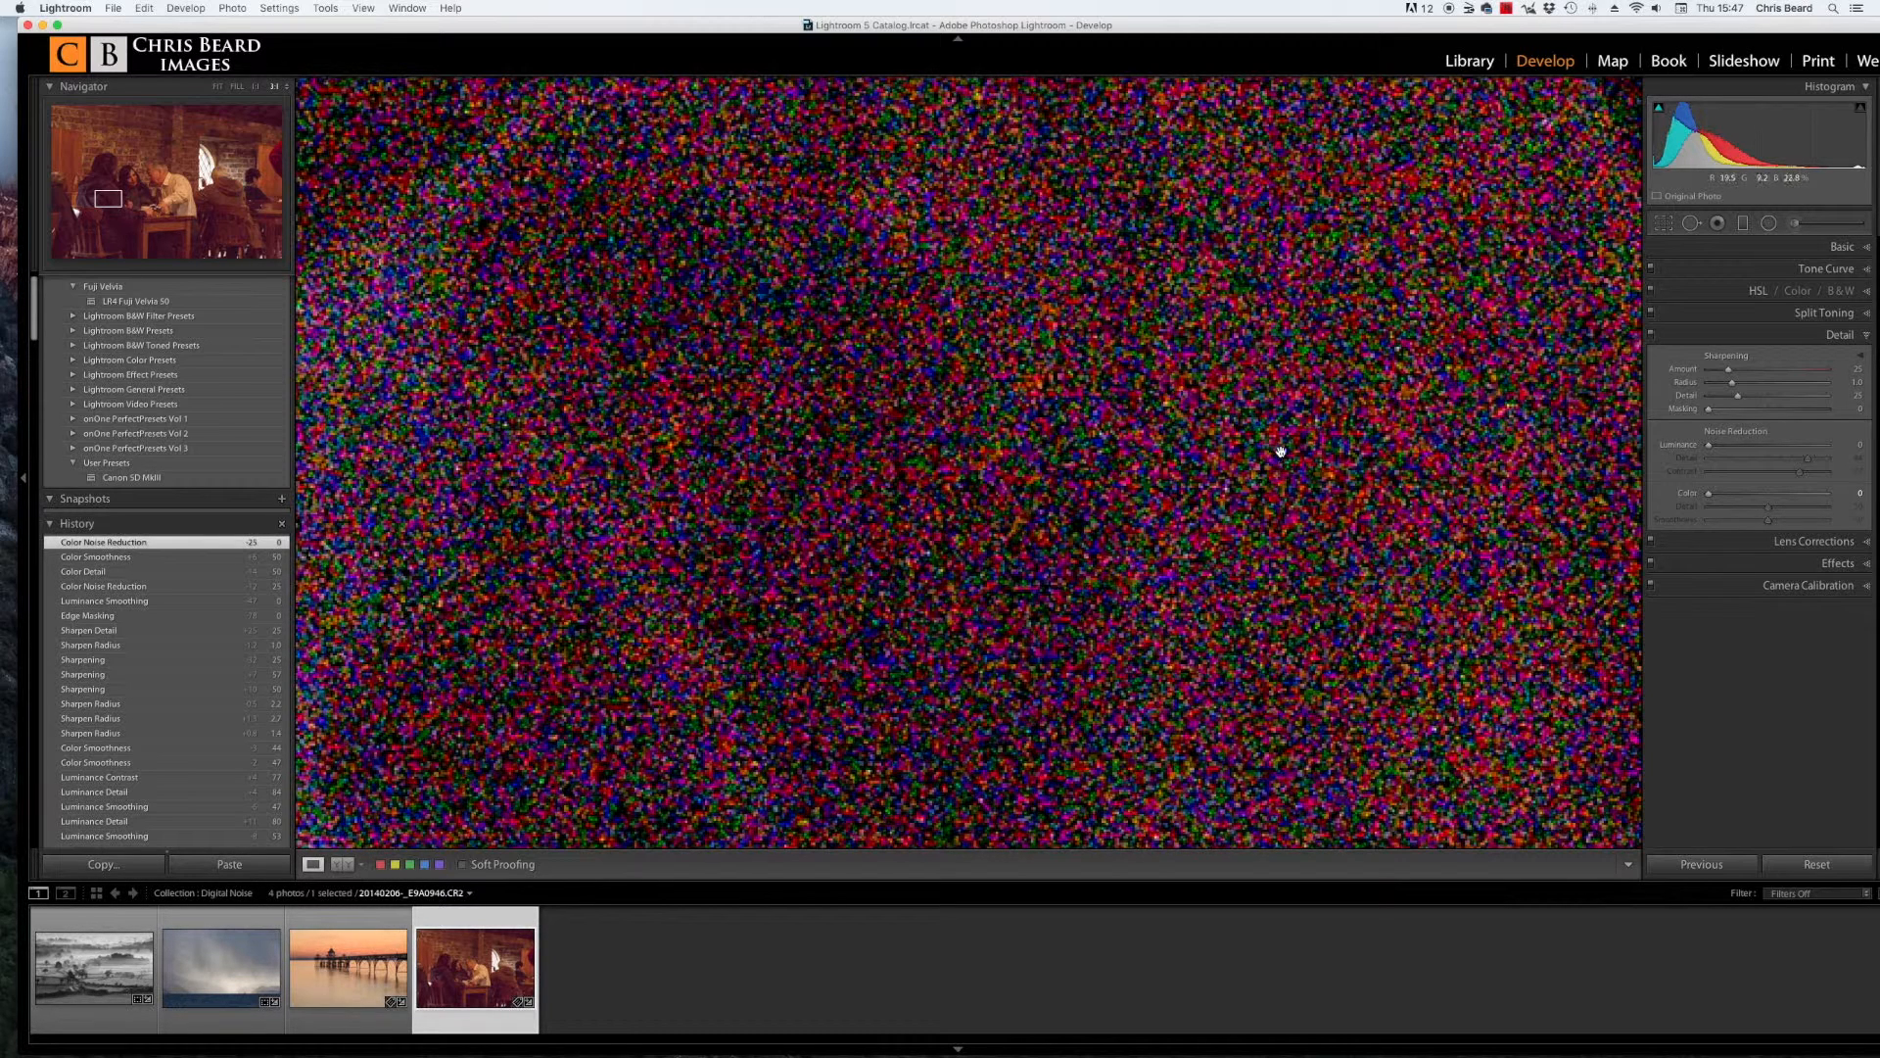
double_click(1688, 494)
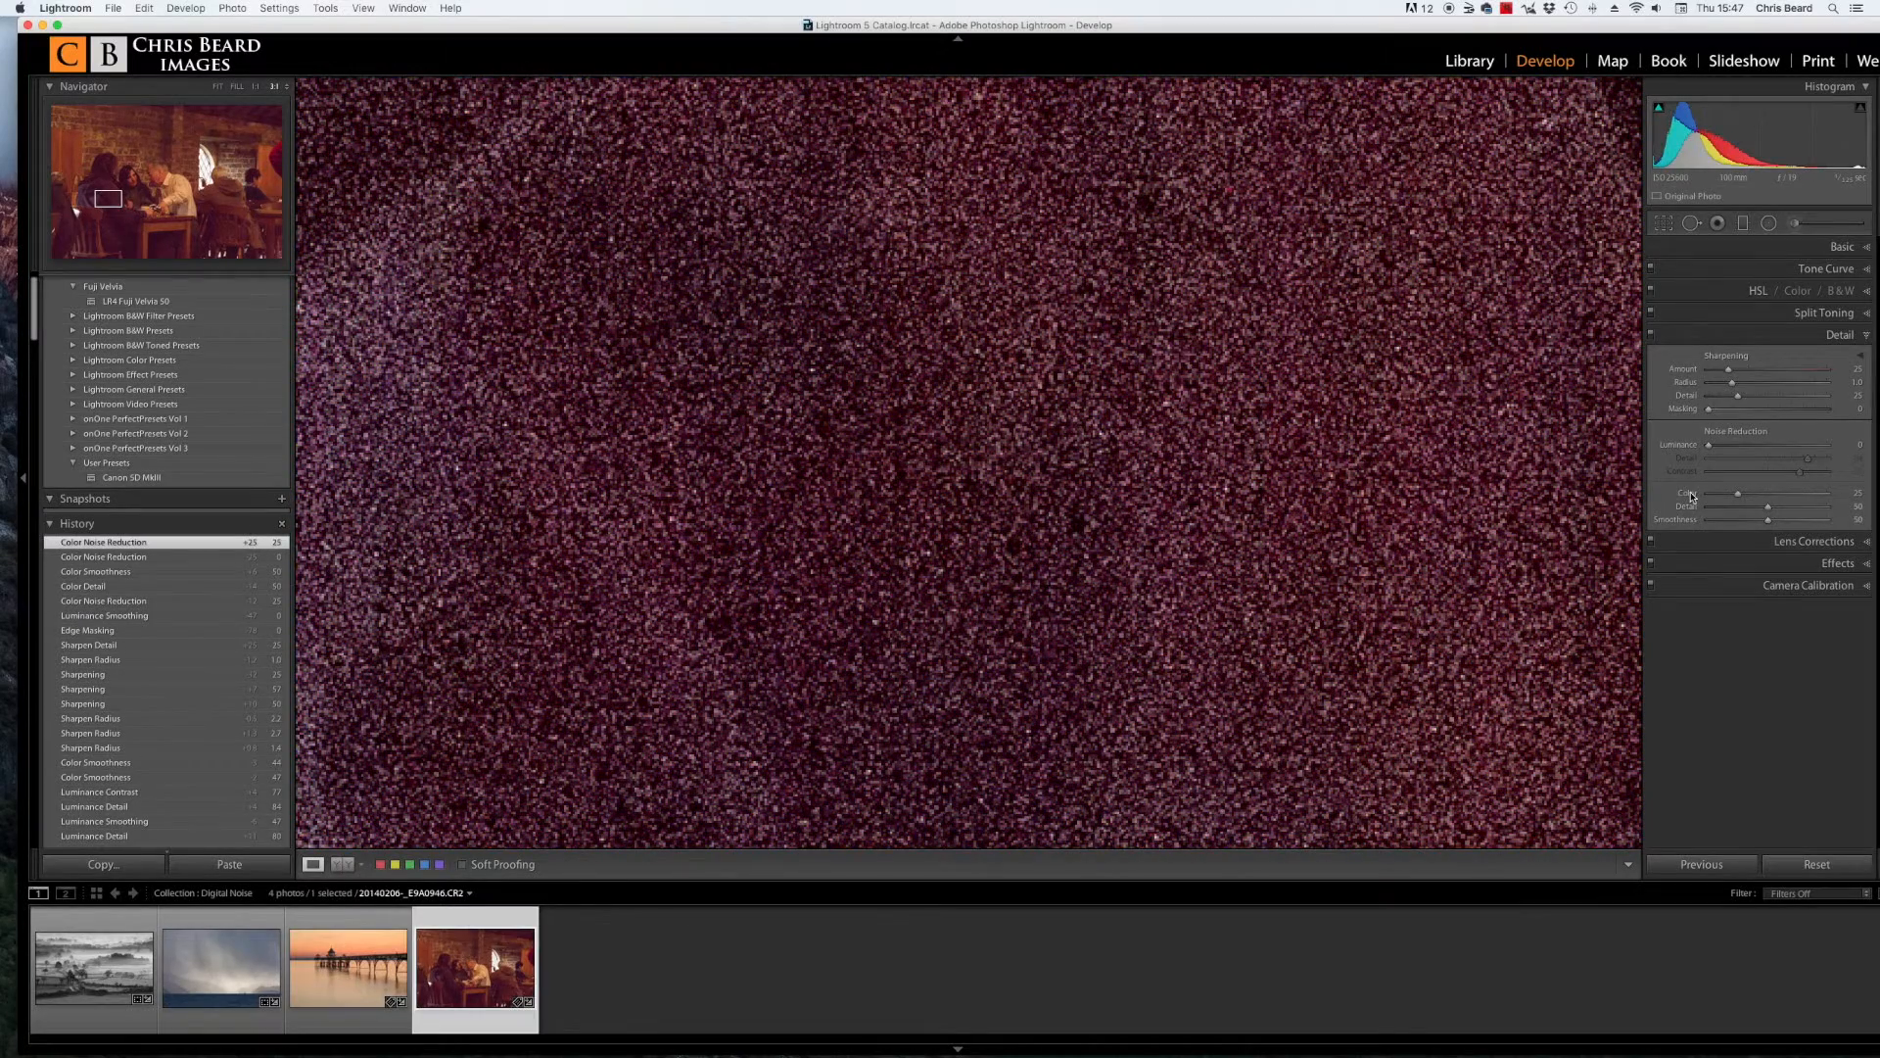
Step: Zoom to 1:1 on the man's face and set Luminance noise reduction to 100 with Detail and Contrast at 0
click(1280, 495)
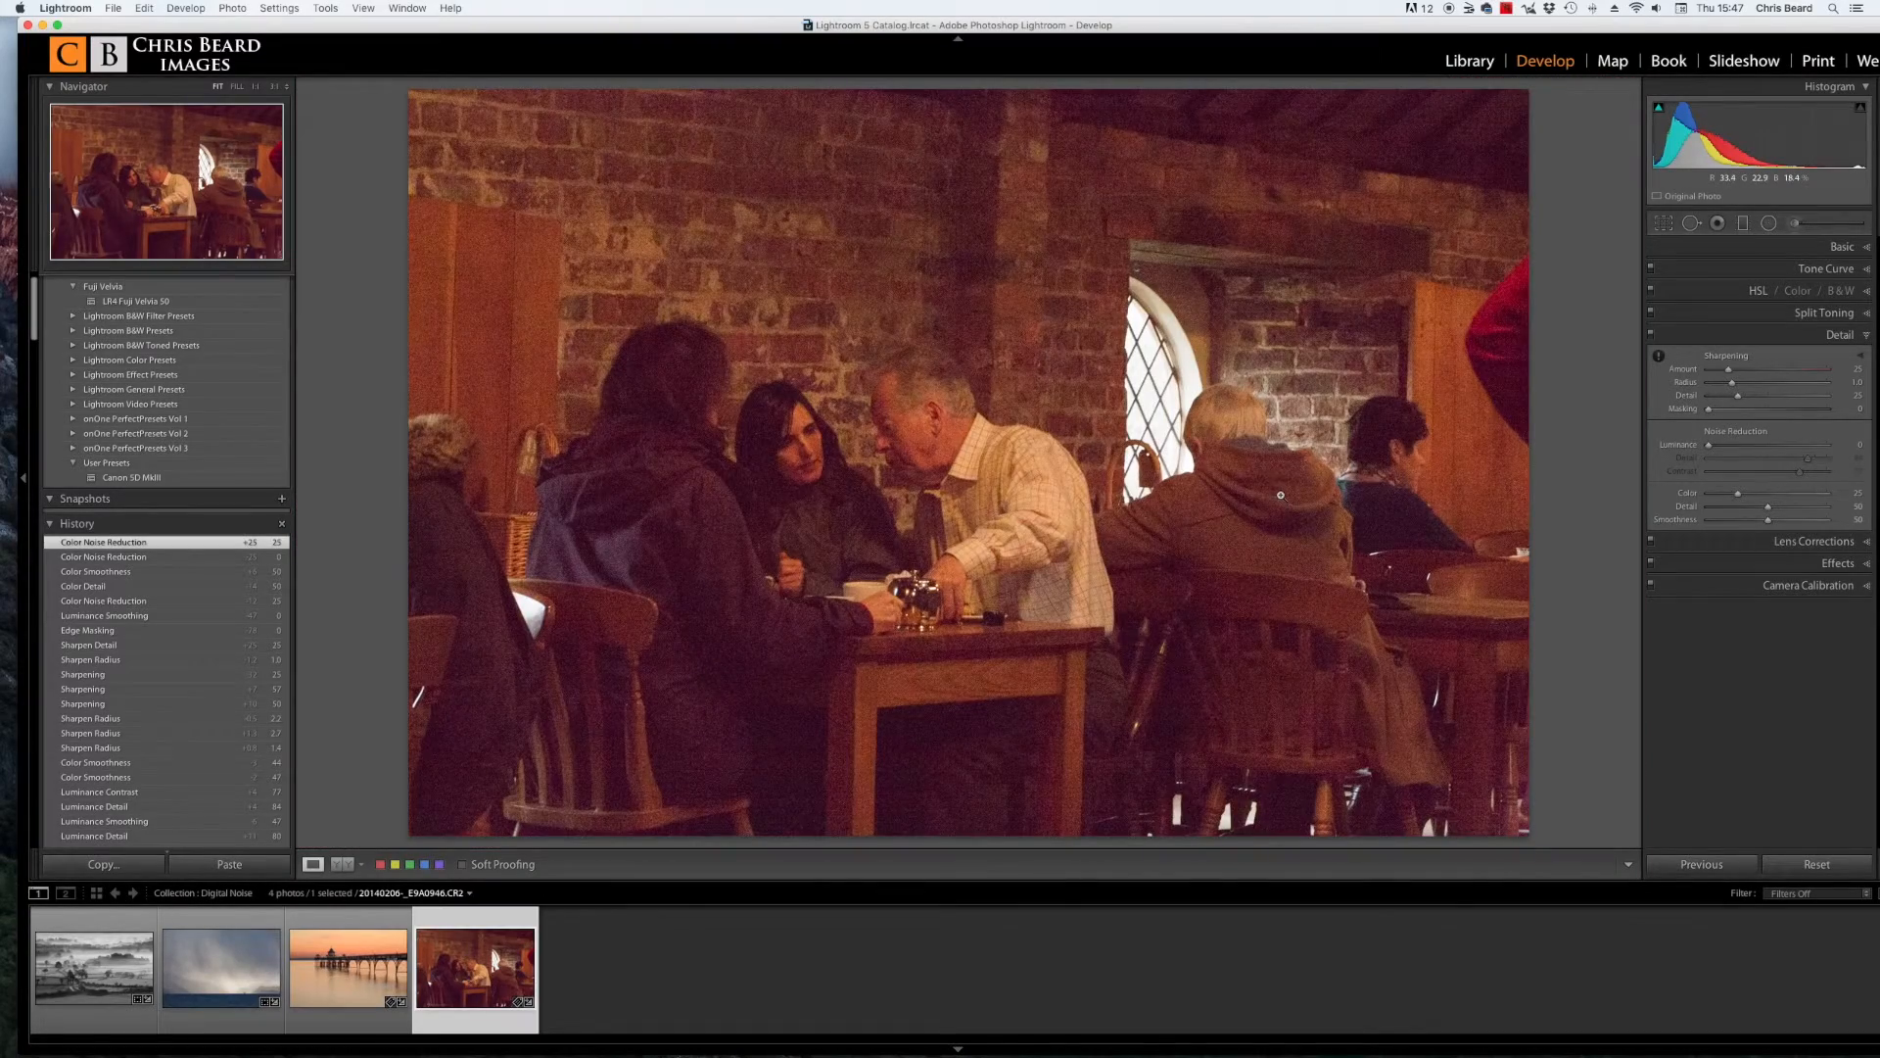
click(906, 380)
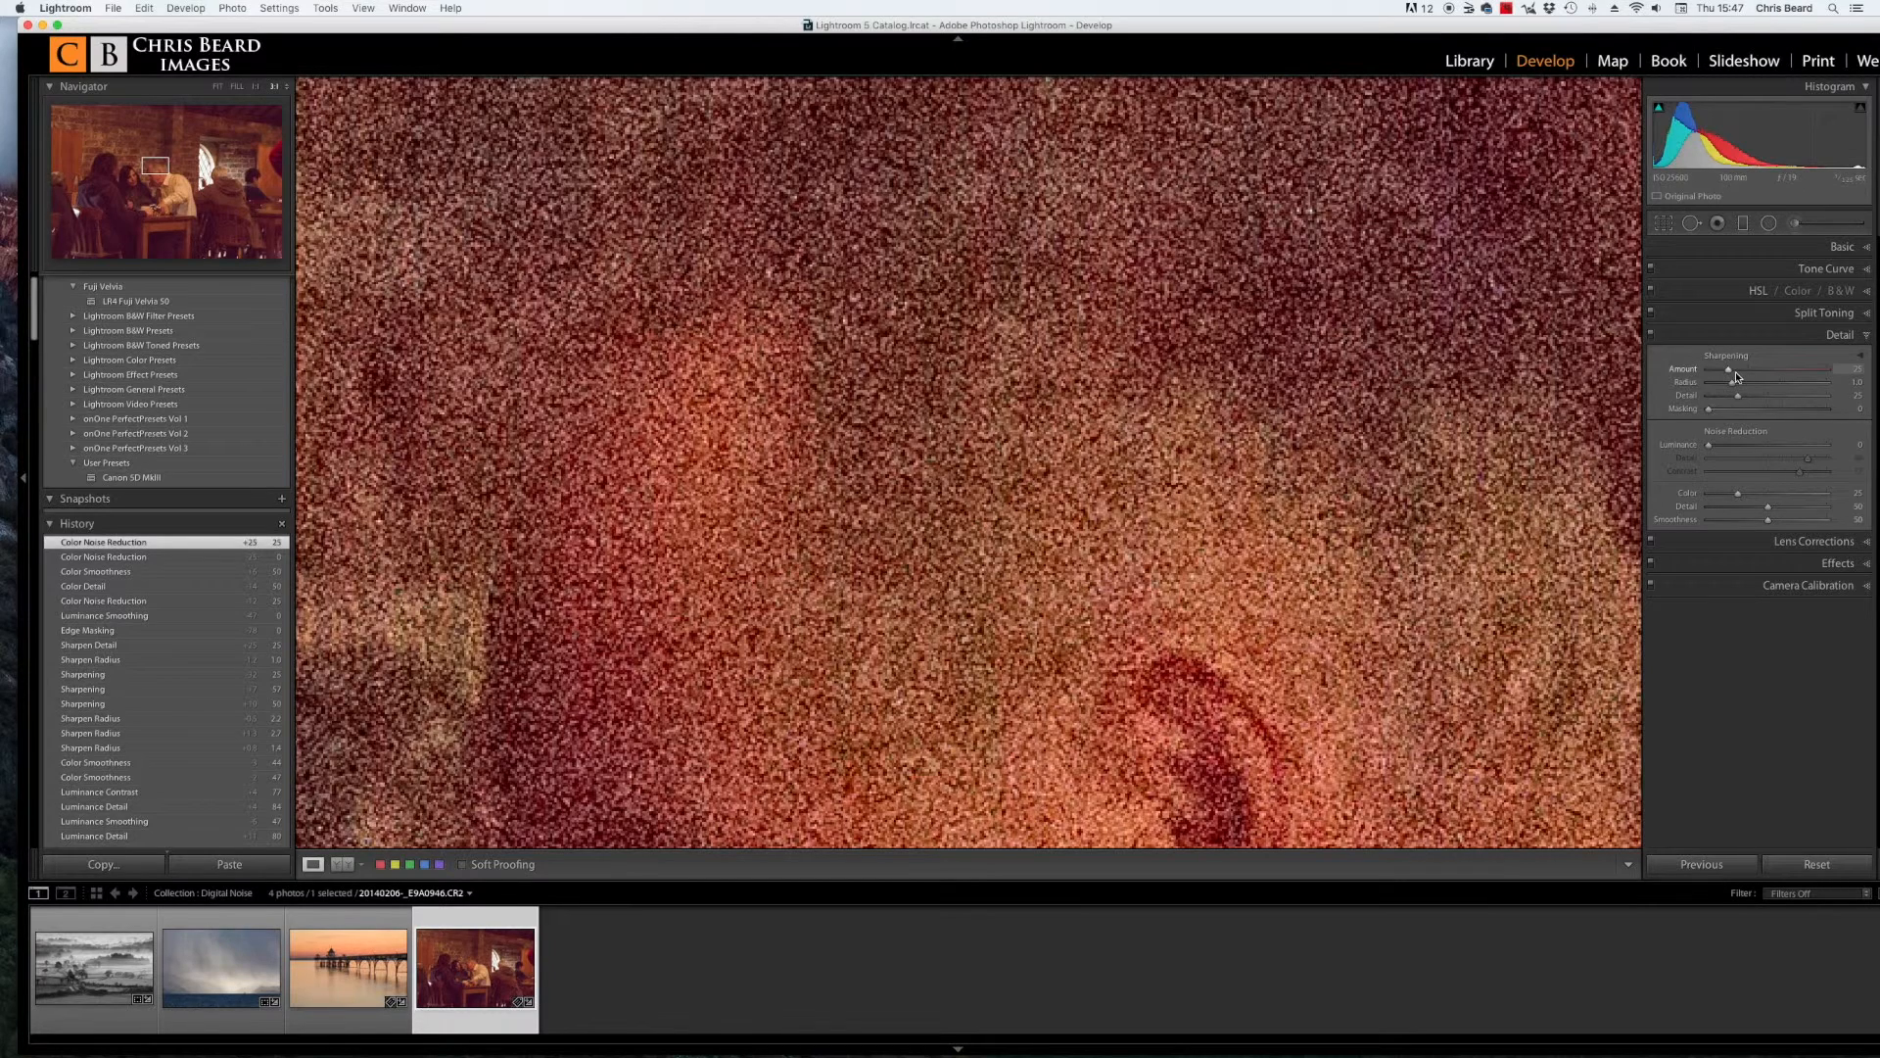
click(1710, 447)
drag(1710, 446, 1736, 449)
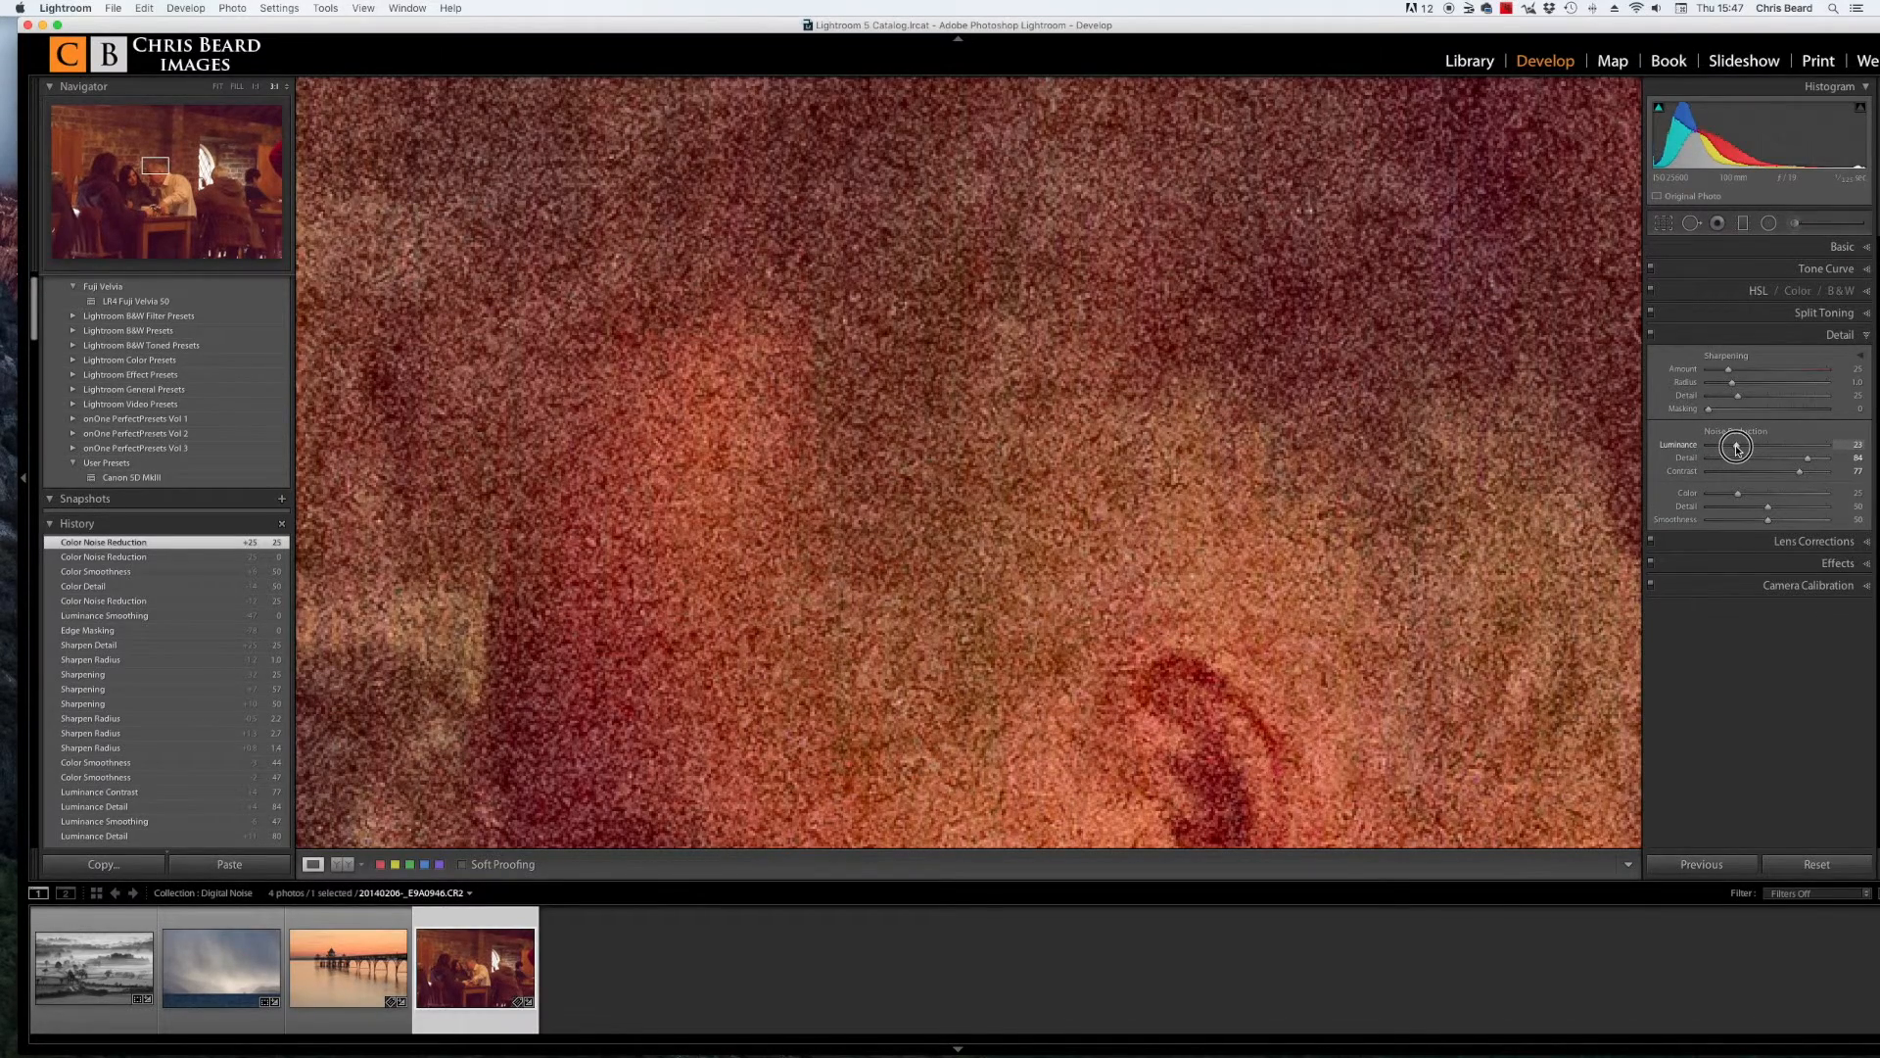
drag(1737, 448, 1637, 462)
drag(1800, 472, 1401, 483)
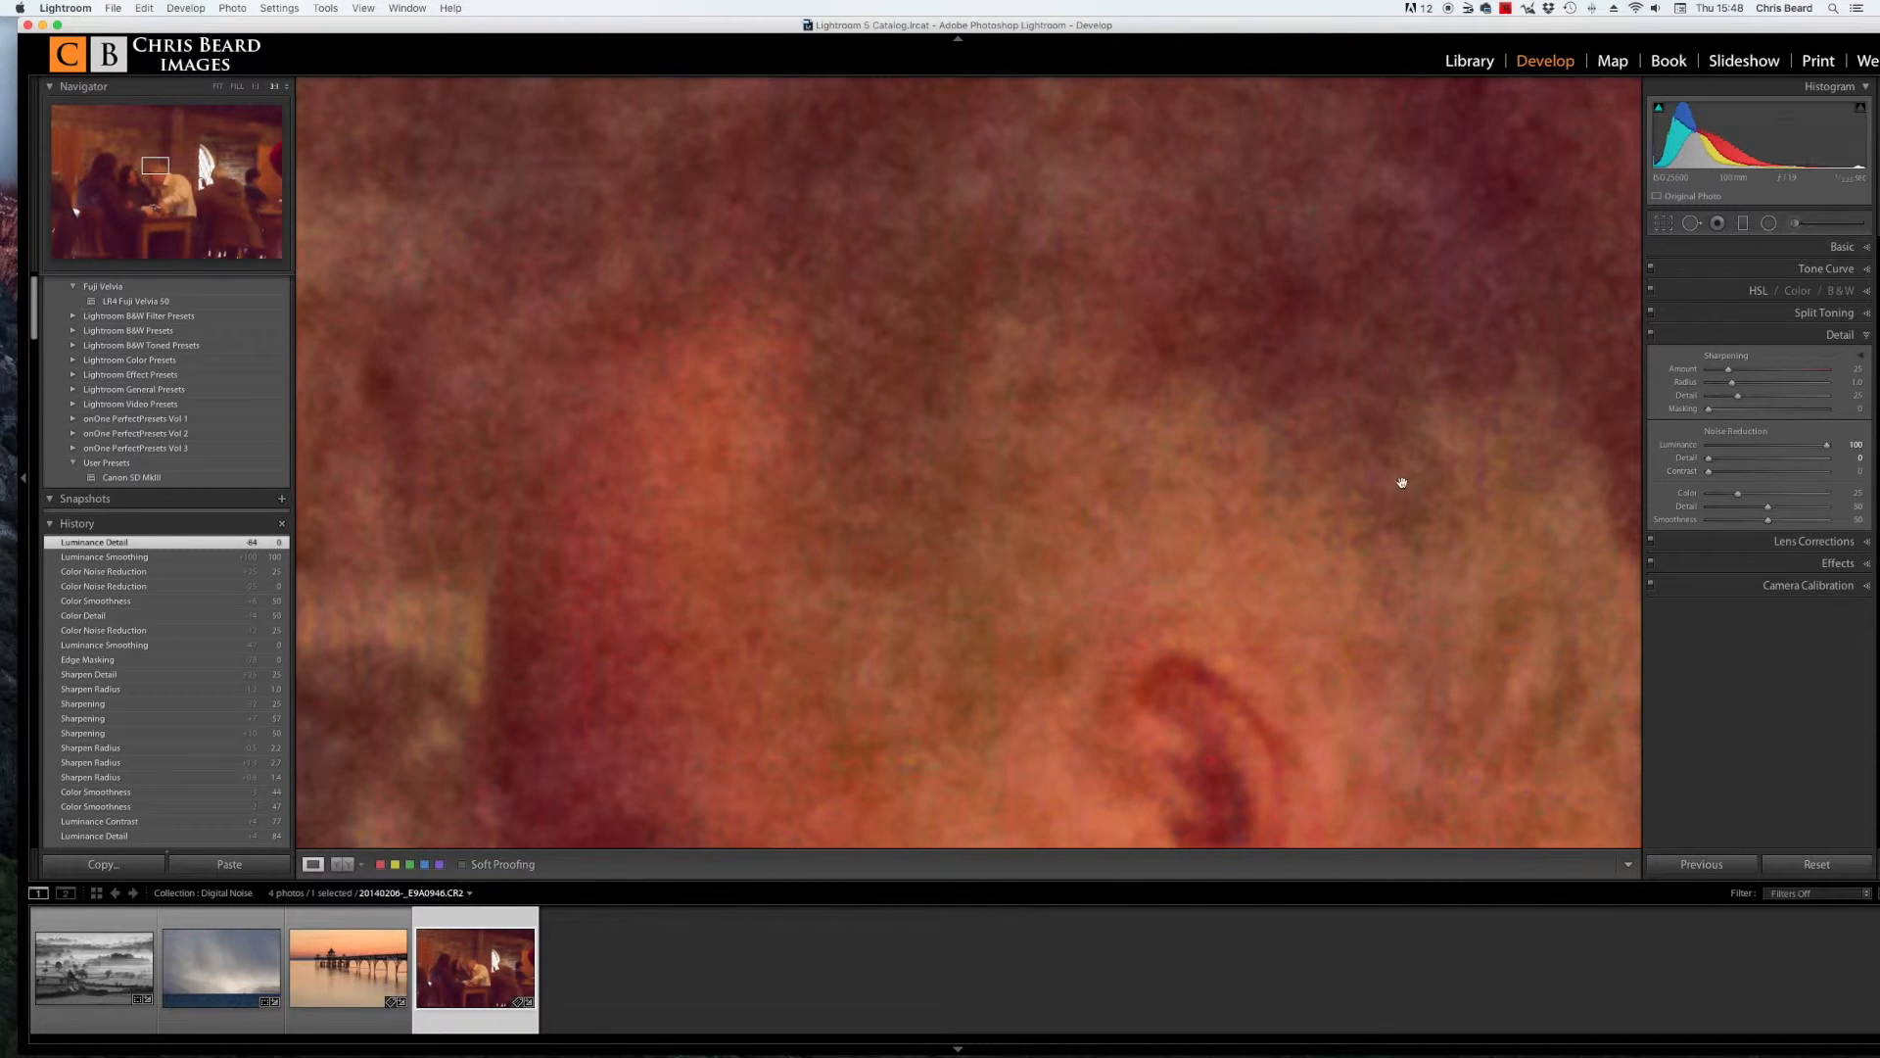
Step: Compare the smoothed pub photo at fit and 1:1 zoom on the man's face
click(977, 476)
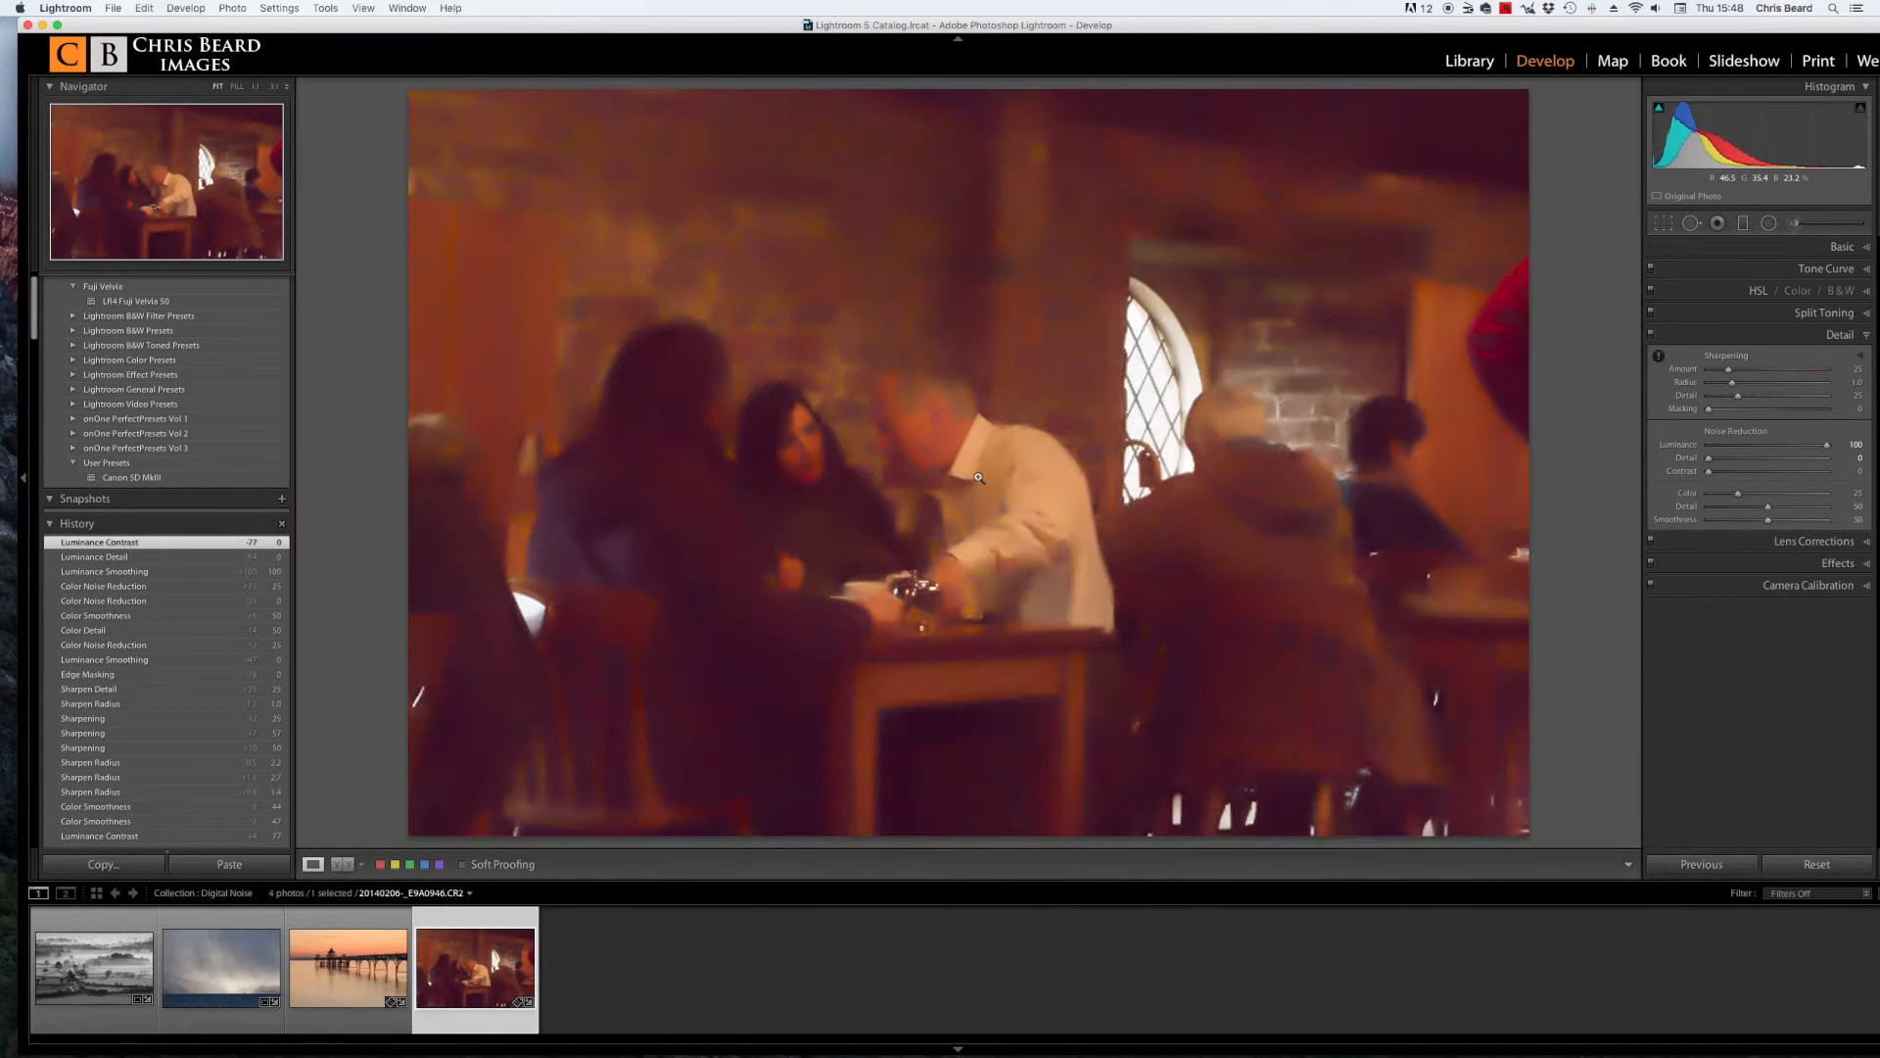
click(916, 401)
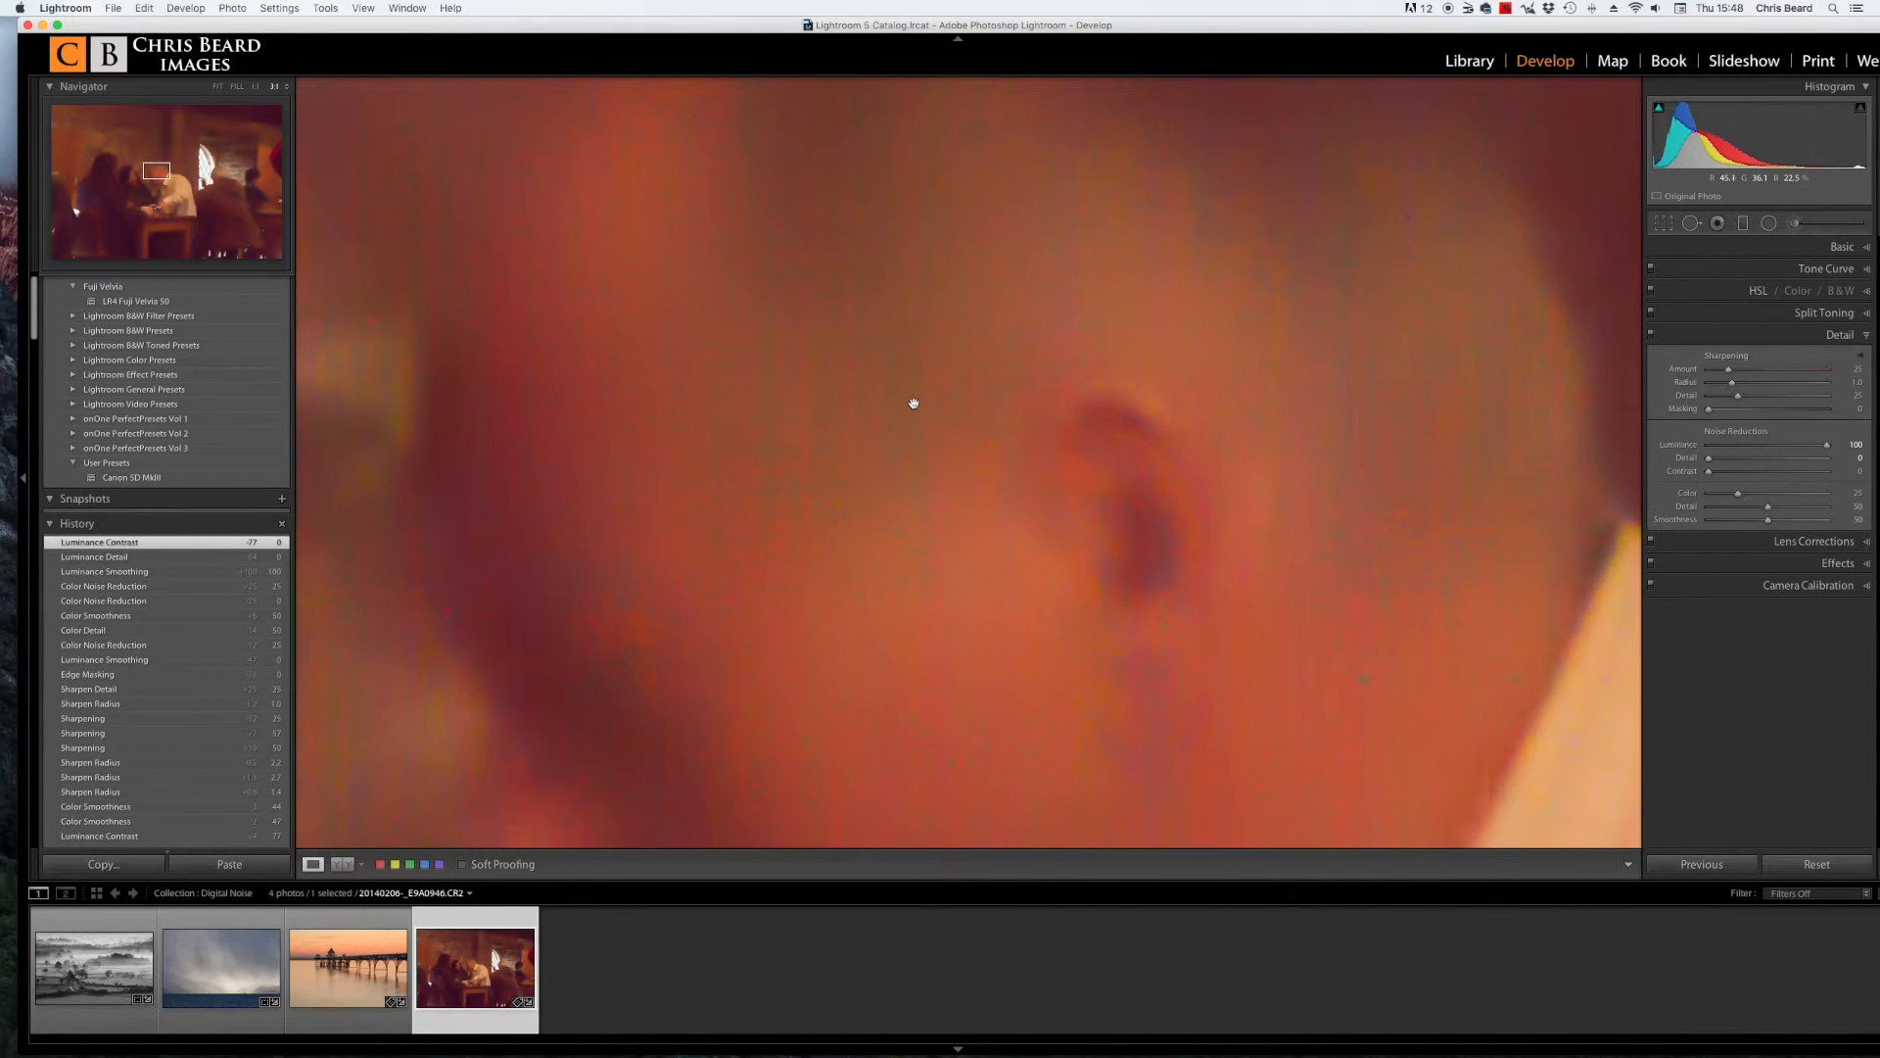
click(900, 404)
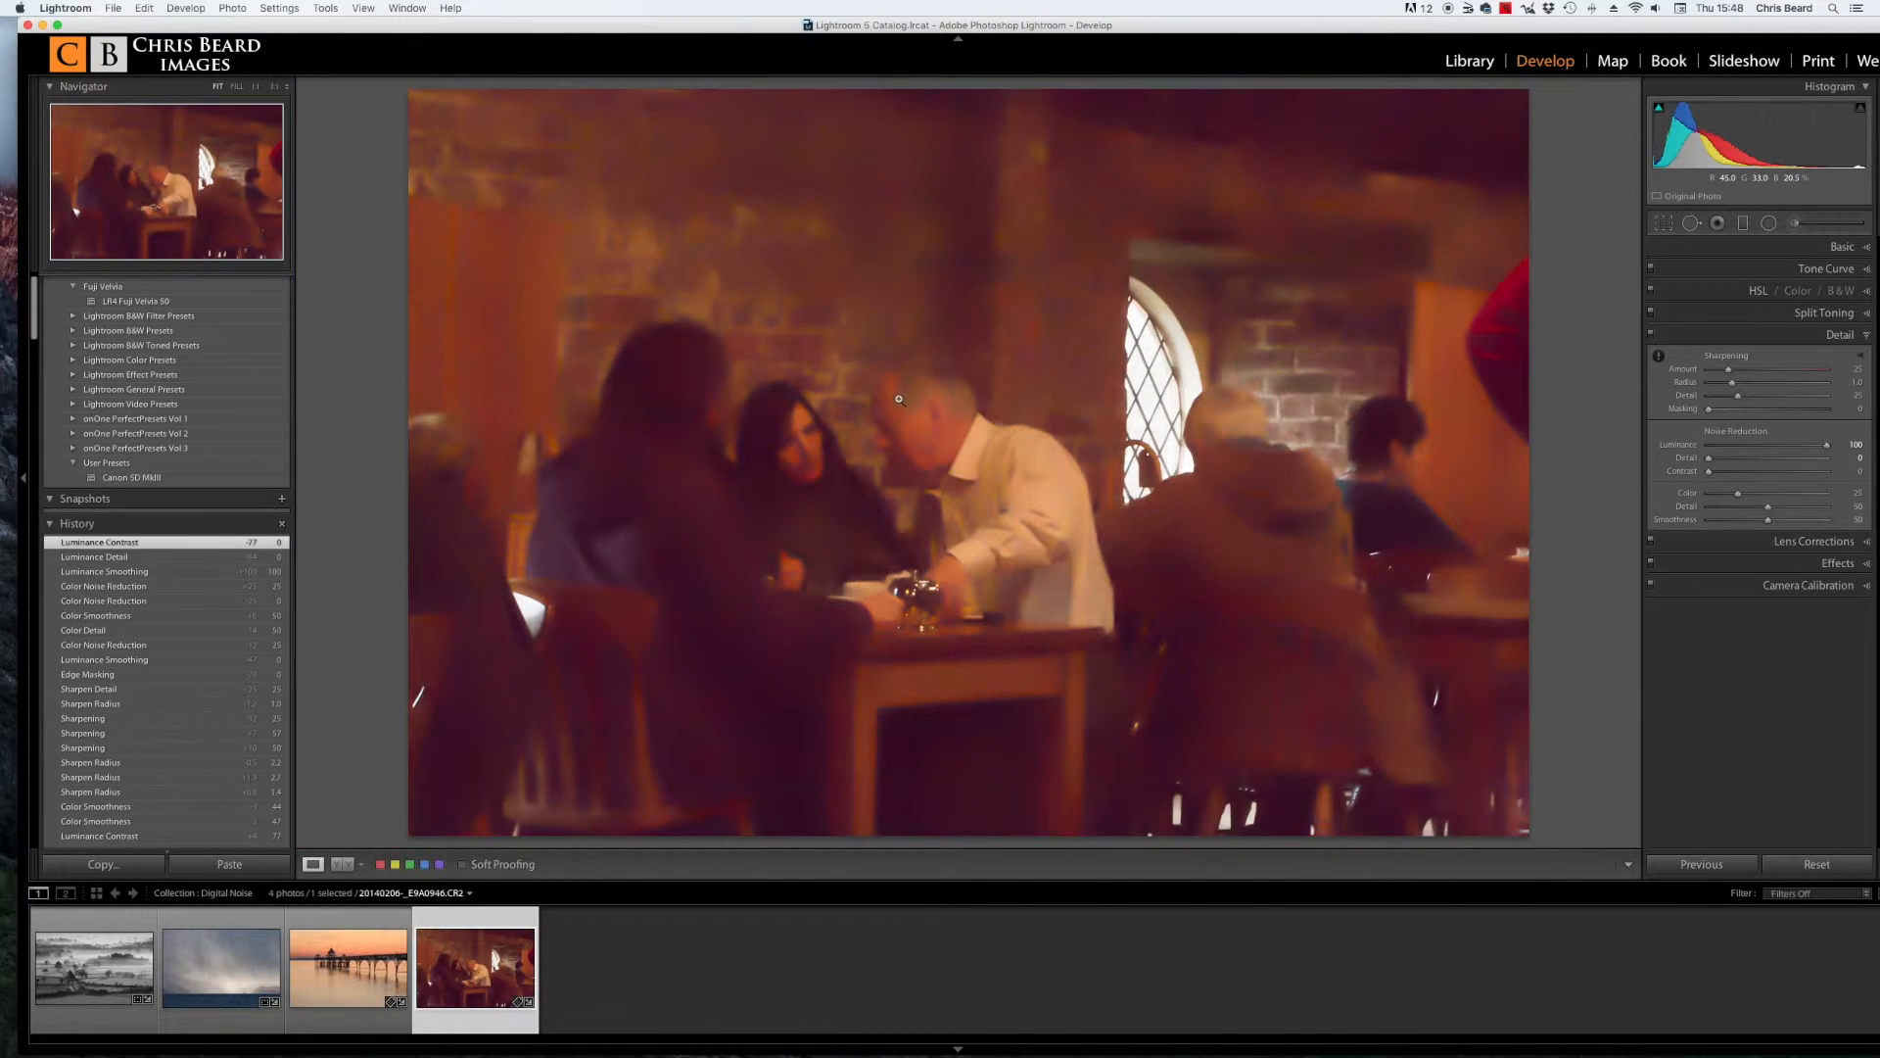
click(899, 400)
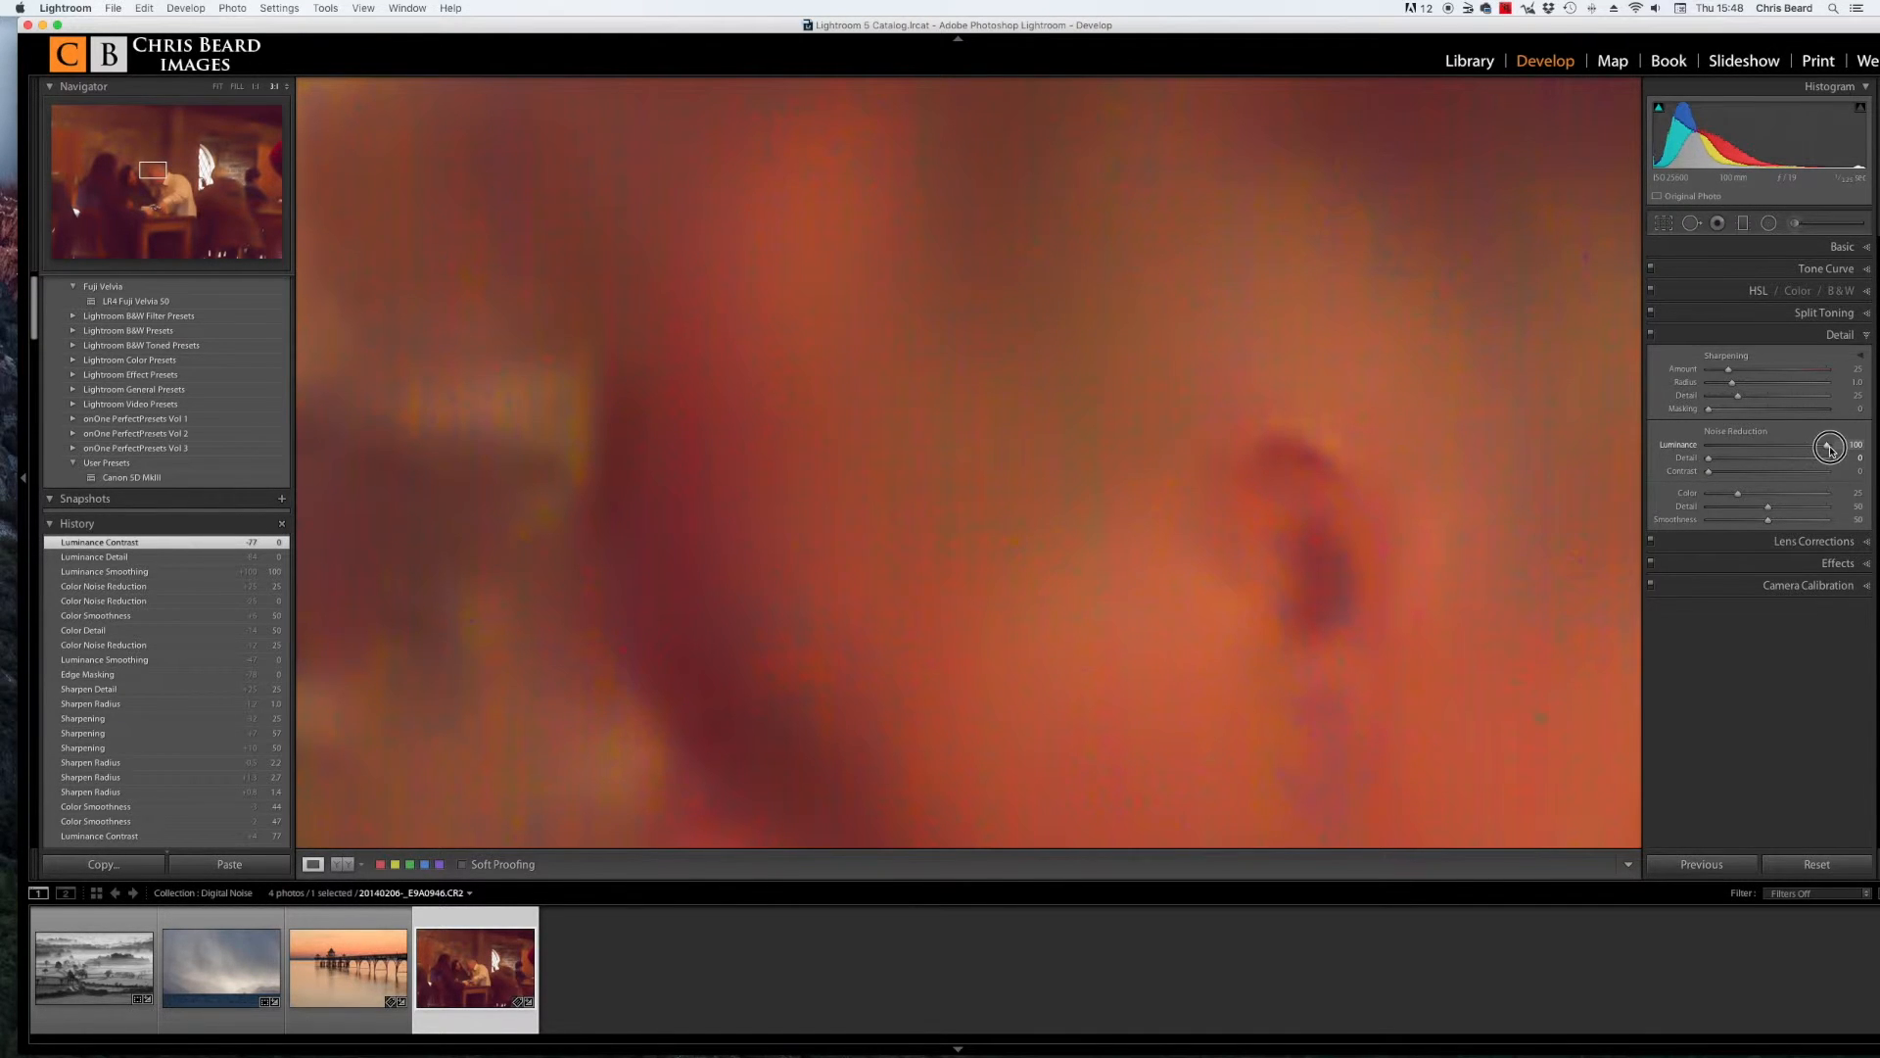
Step: Set luminance noise reduction Detail to 52 and Contrast to 100
drag(1711, 461, 1795, 464)
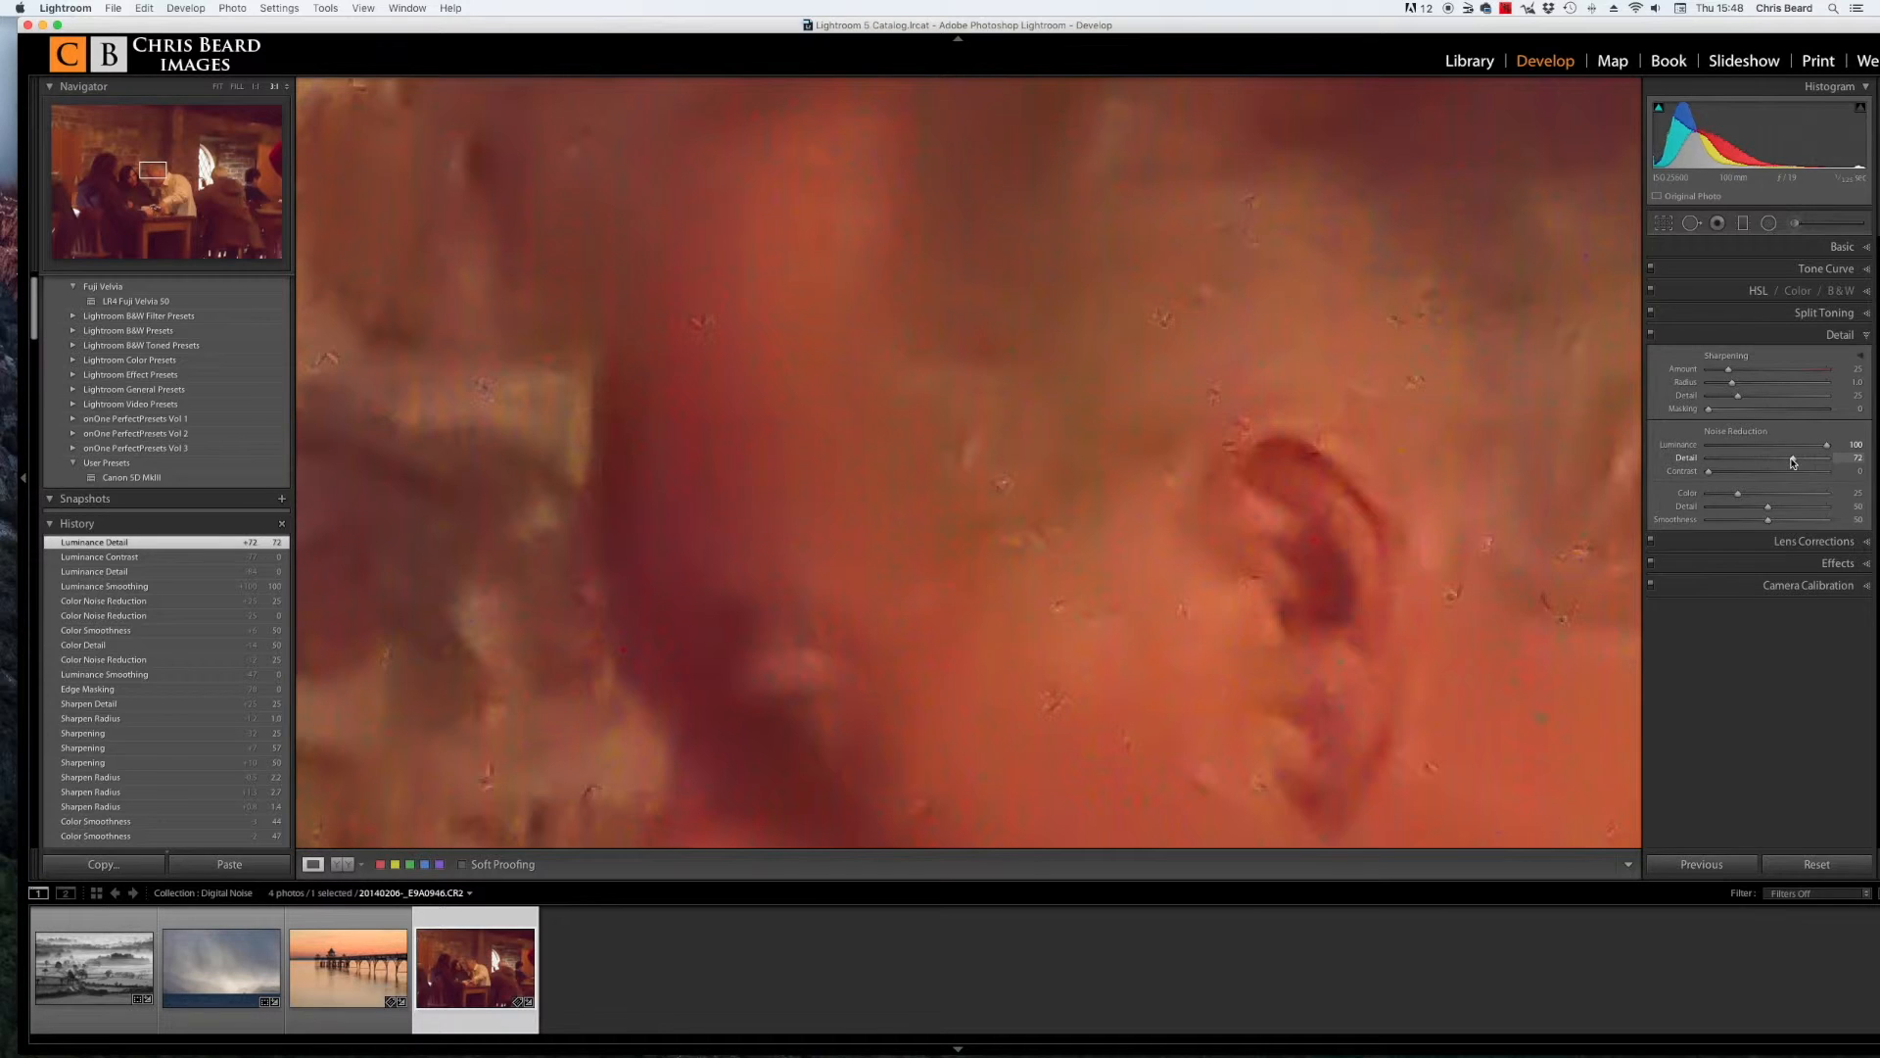
drag(1797, 463, 1775, 464)
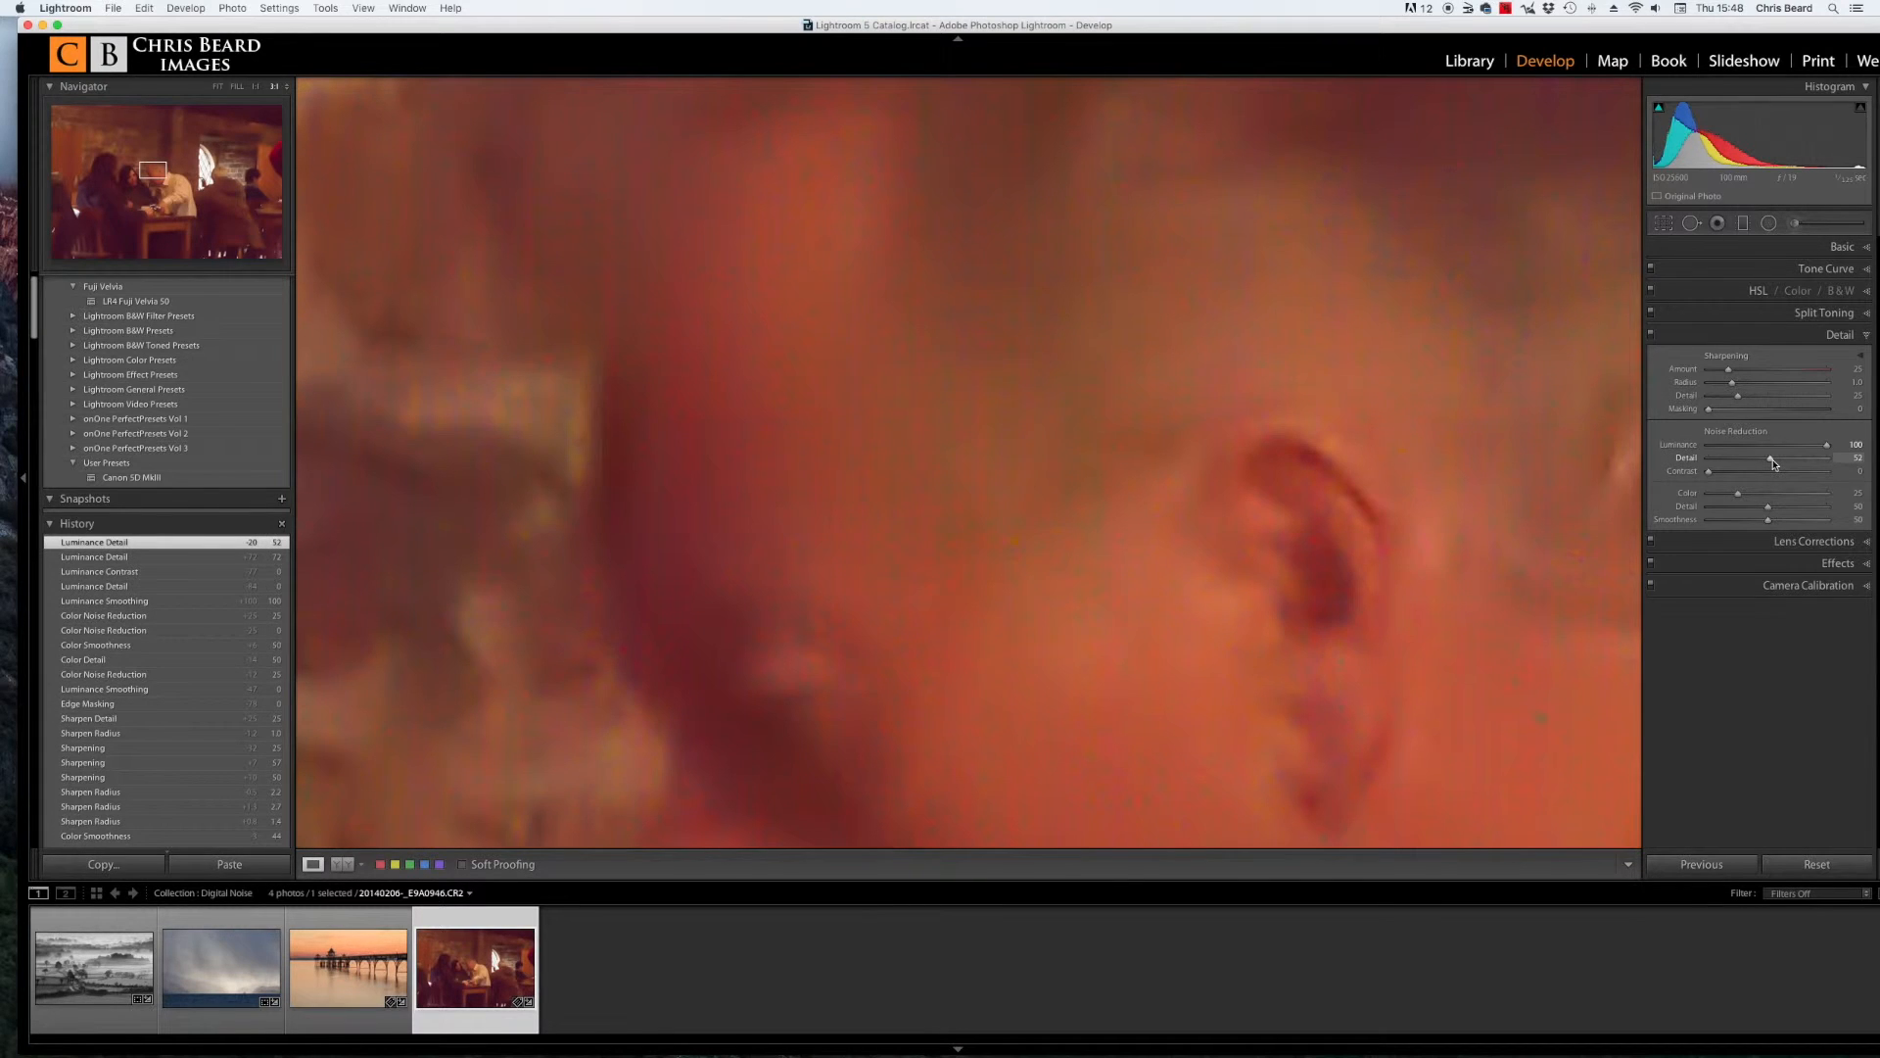
drag(1709, 471, 1828, 476)
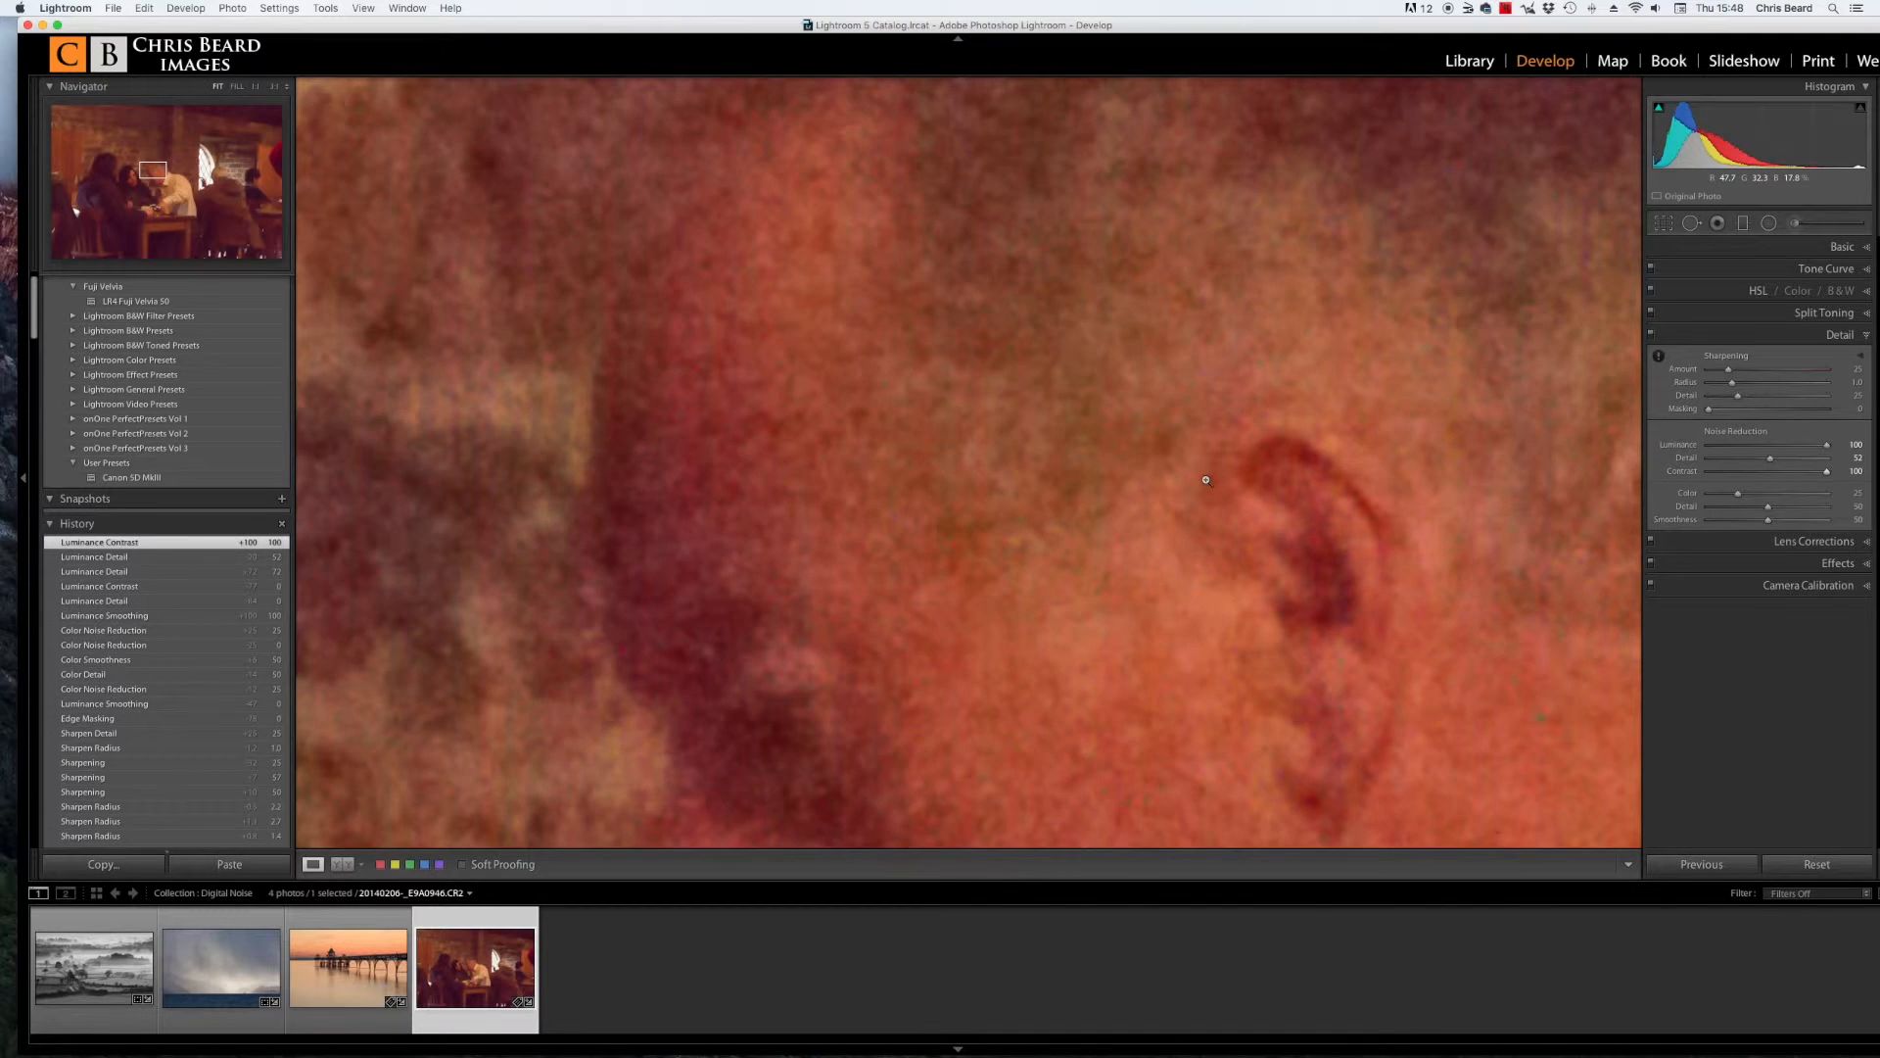
Step: Compare the result at fit and 1:1 zoom on the woman's and the man's faces
click(1206, 480)
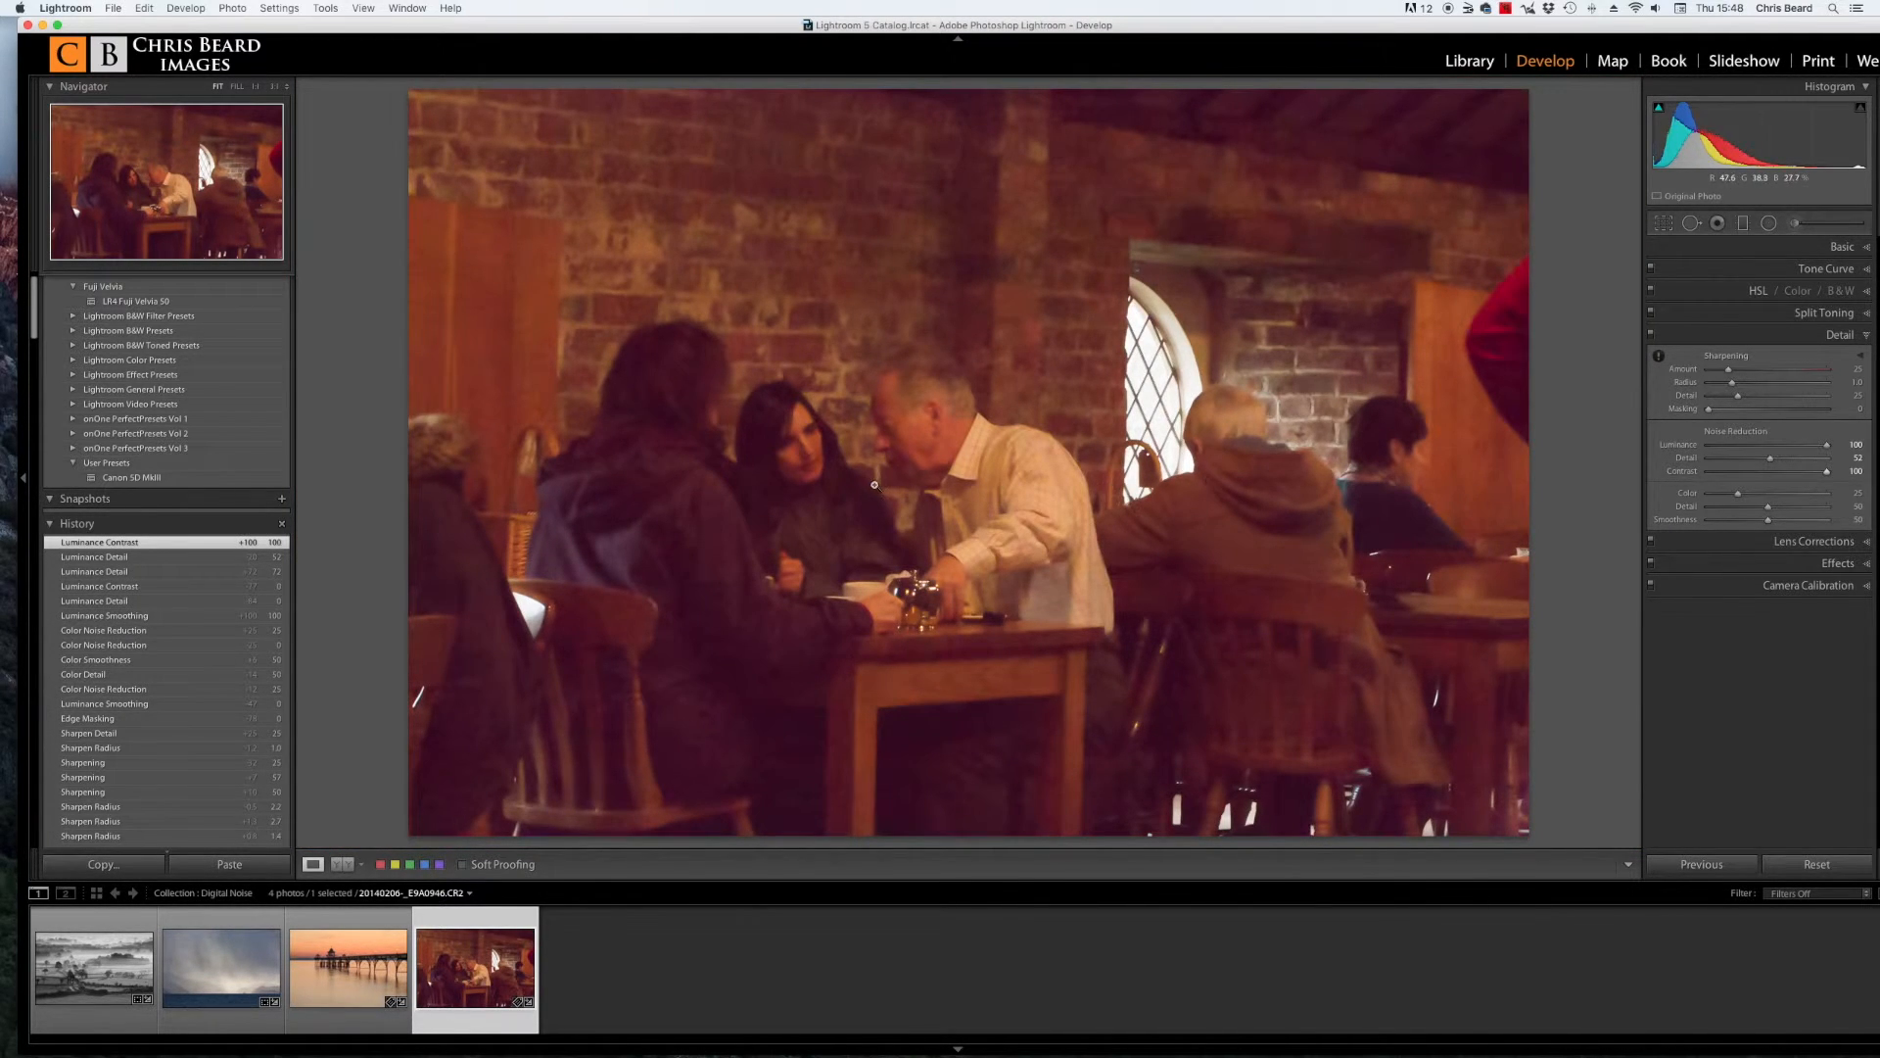
click(791, 428)
click(791, 428)
click(791, 428)
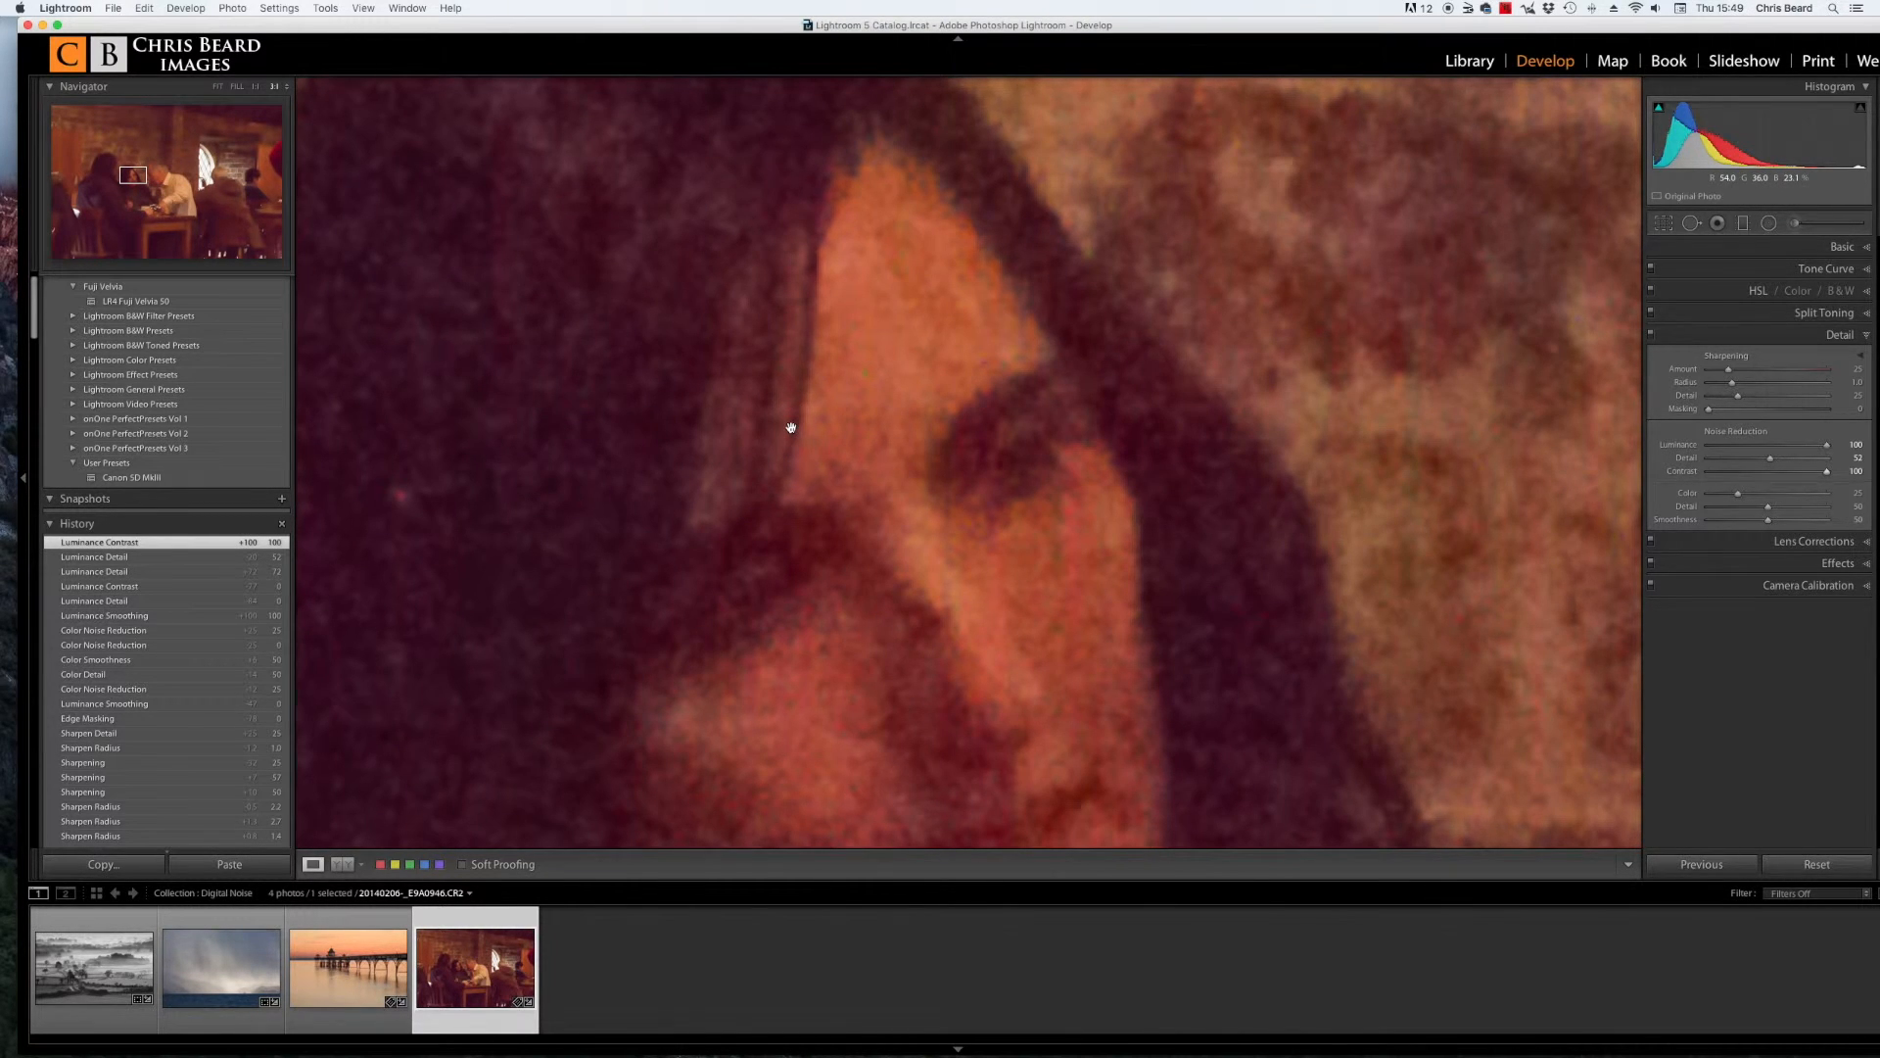
click(916, 482)
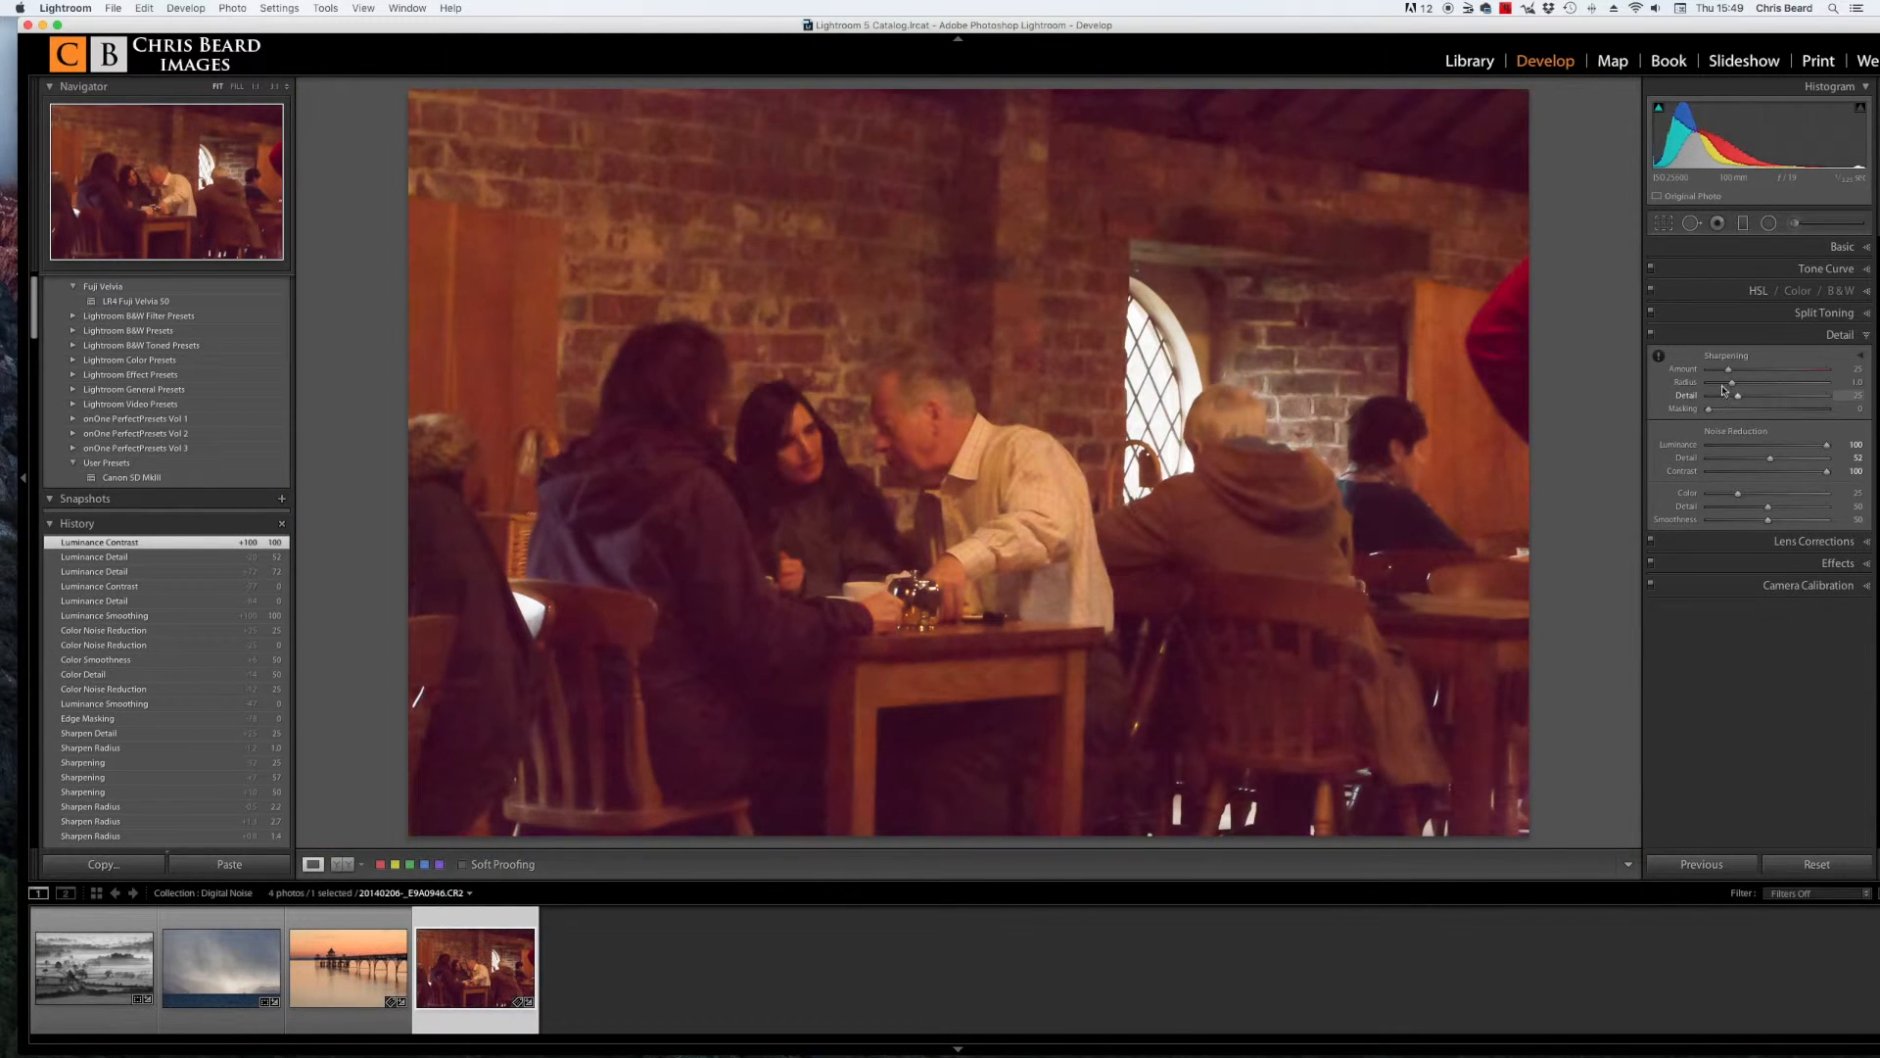
click(890, 402)
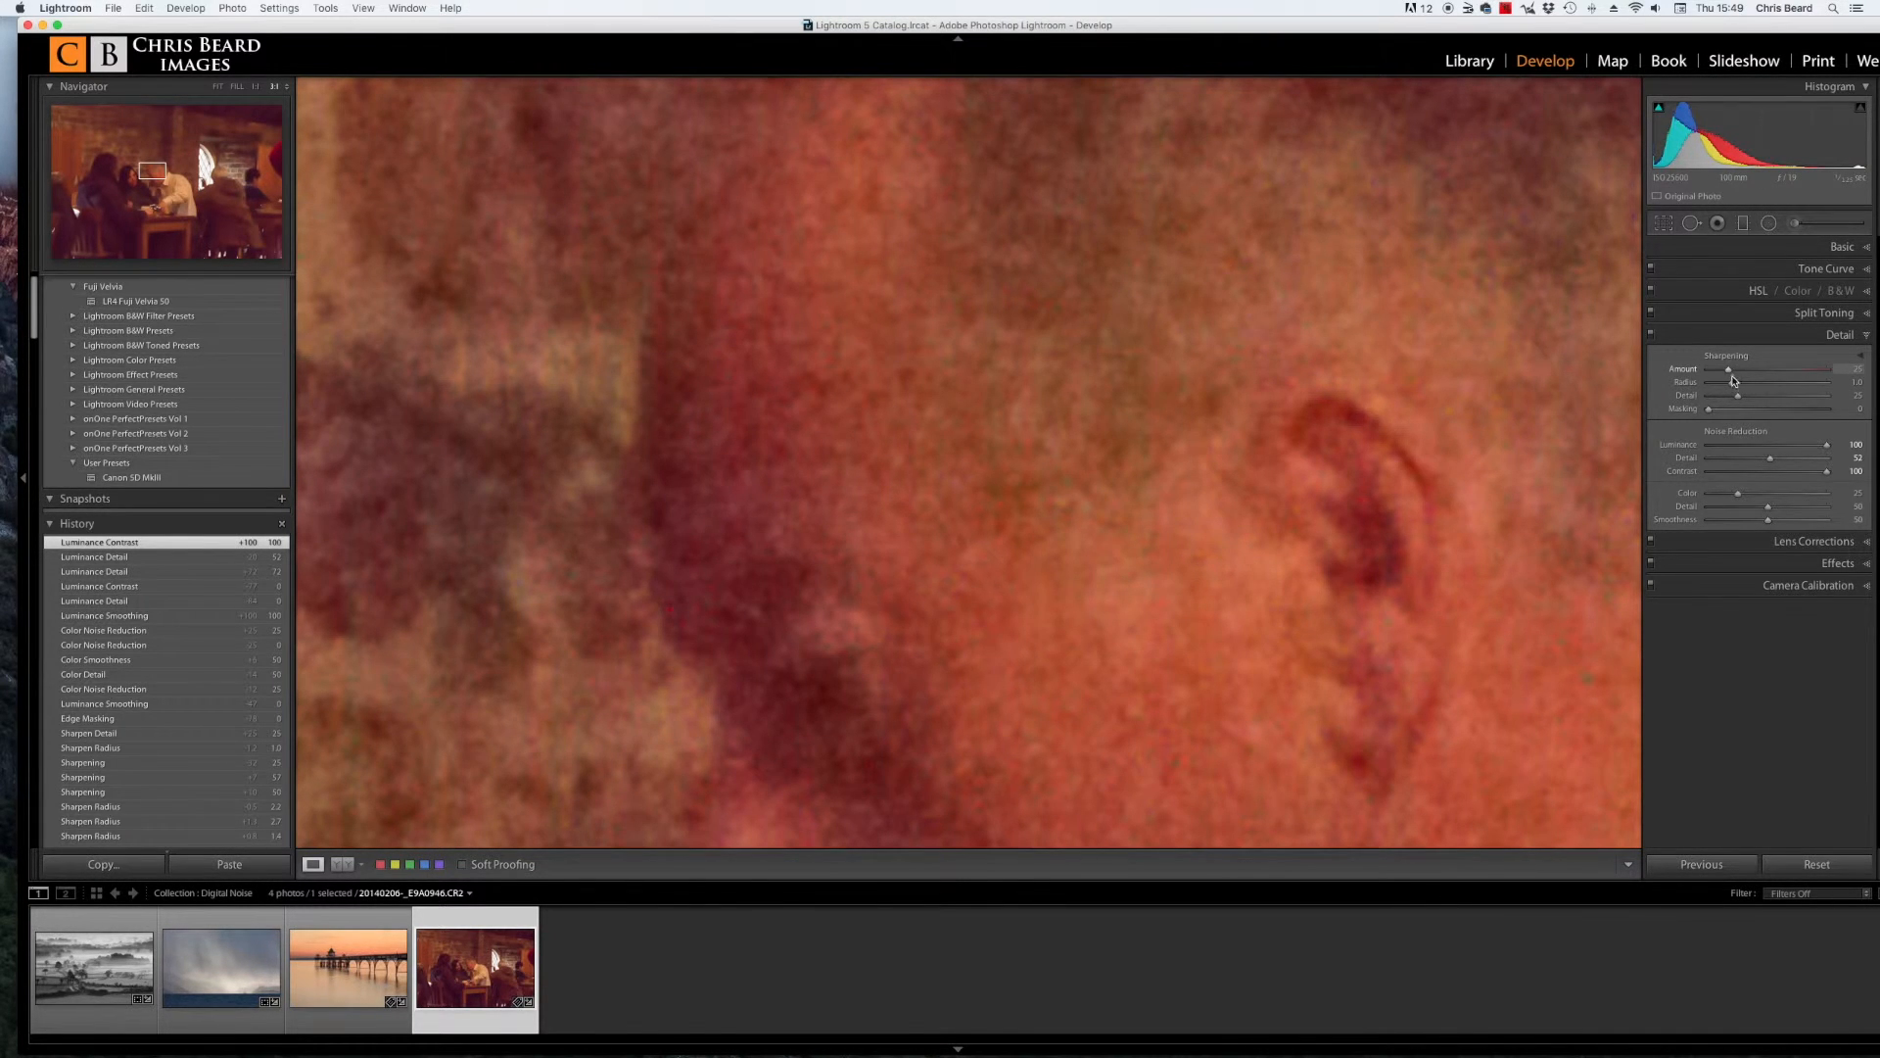
Step: Set sharpening Amount to 81 and Detail to 75 on the zoomed man's ear
drag(1732, 382, 1784, 373)
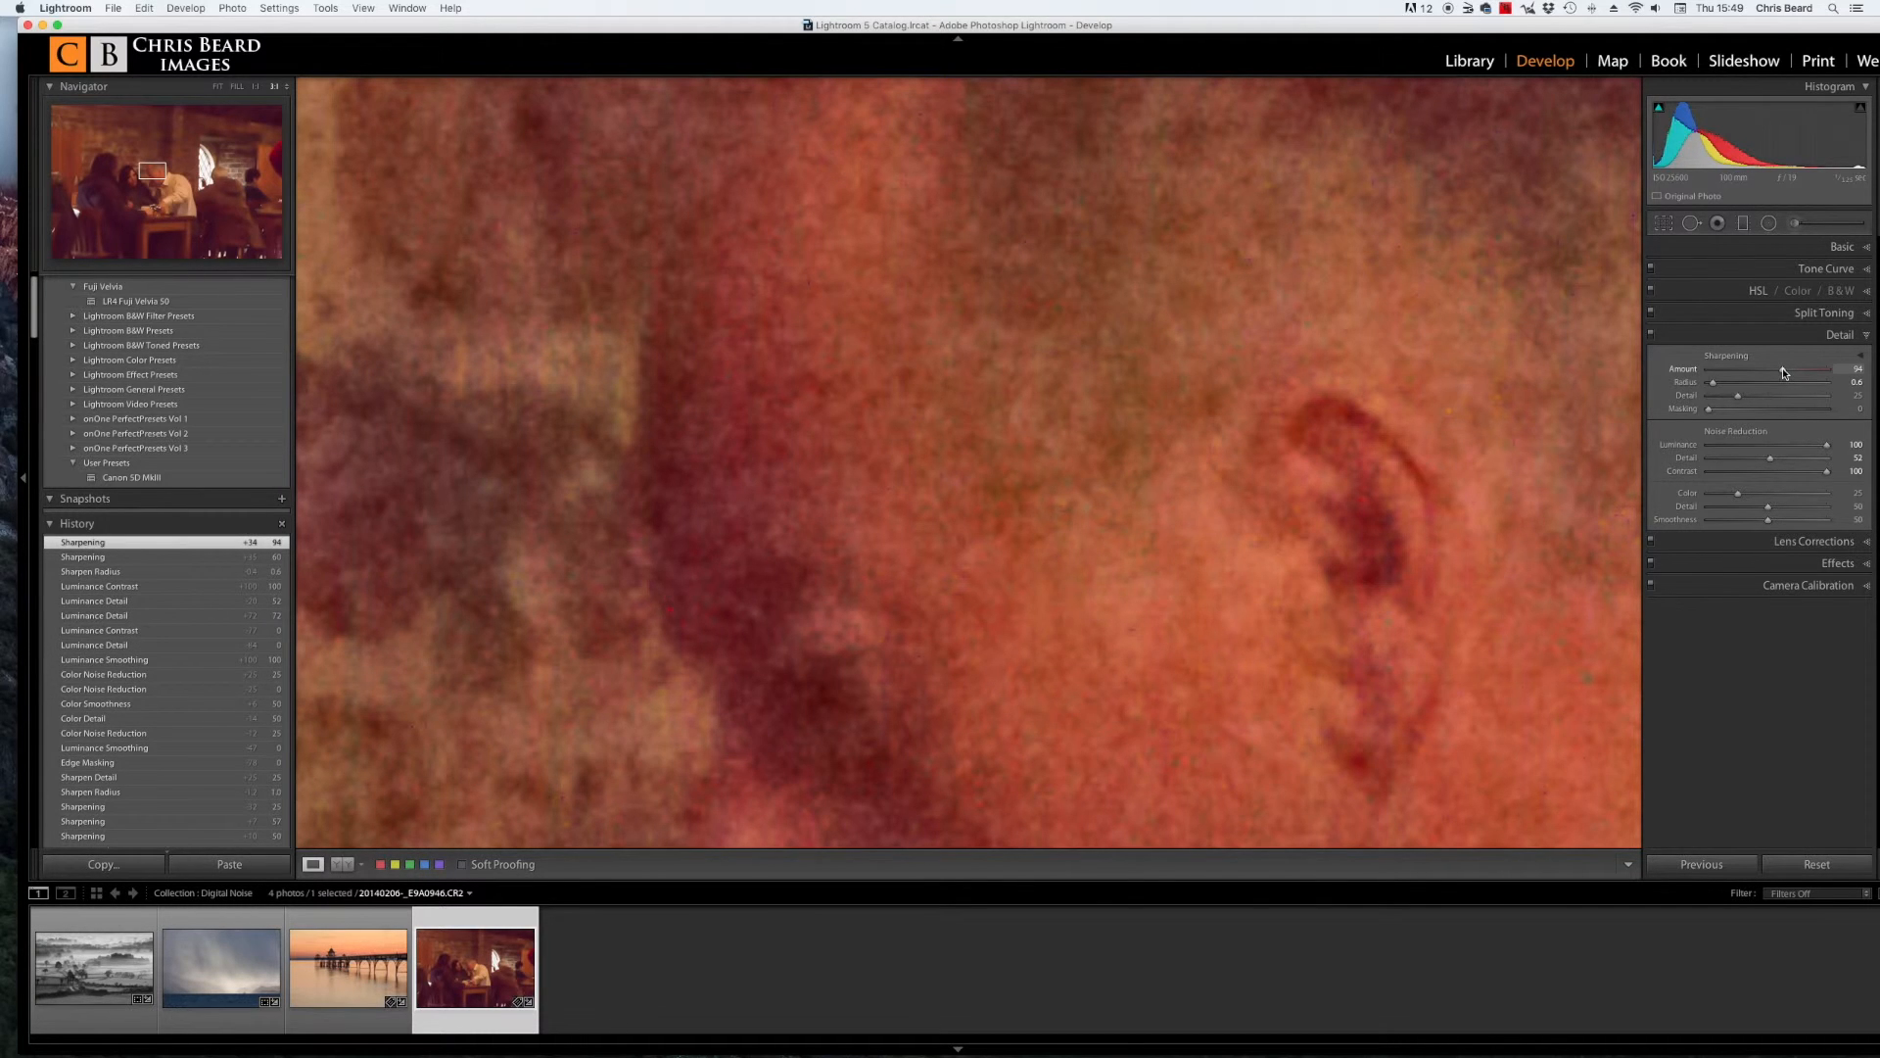
click(1783, 373)
click(1783, 372)
mouse_move(1784, 373)
mouse_down()
mouse_move(1740, 396)
mouse_move(1787, 399)
mouse_up()
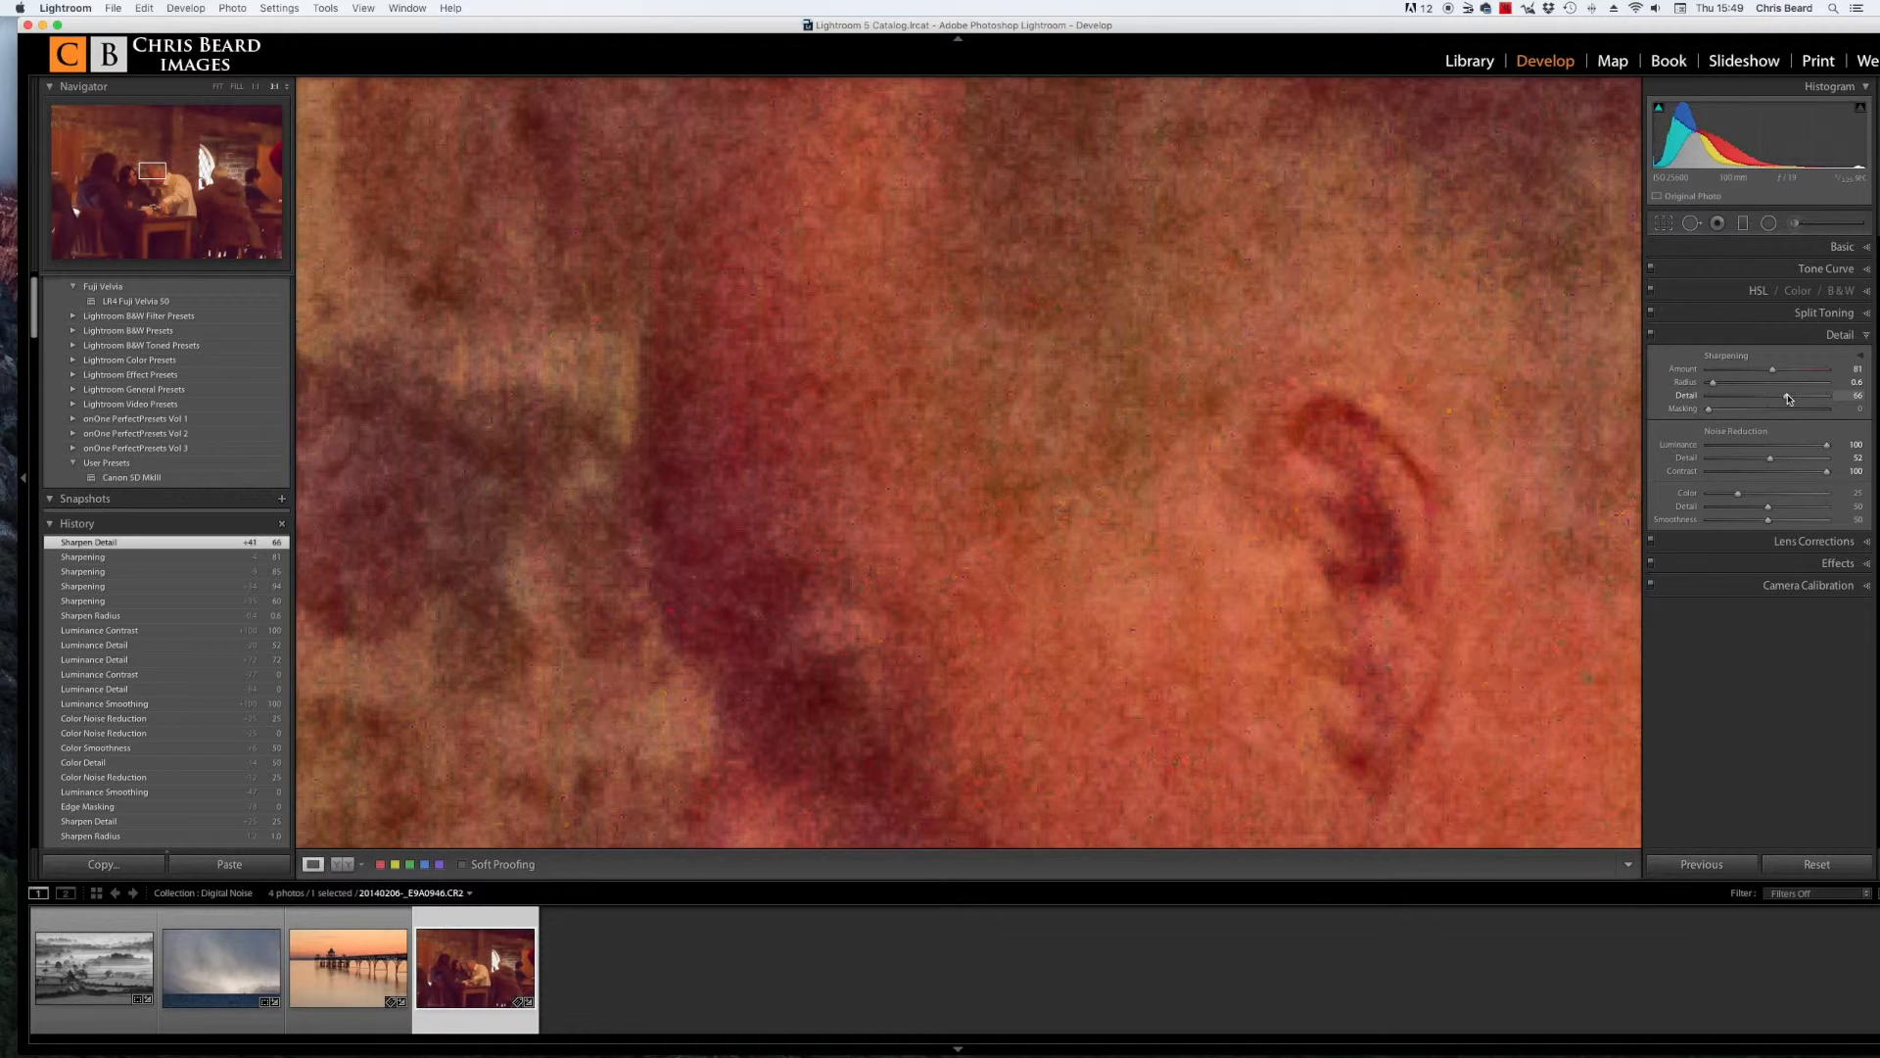
drag(1789, 398, 1797, 399)
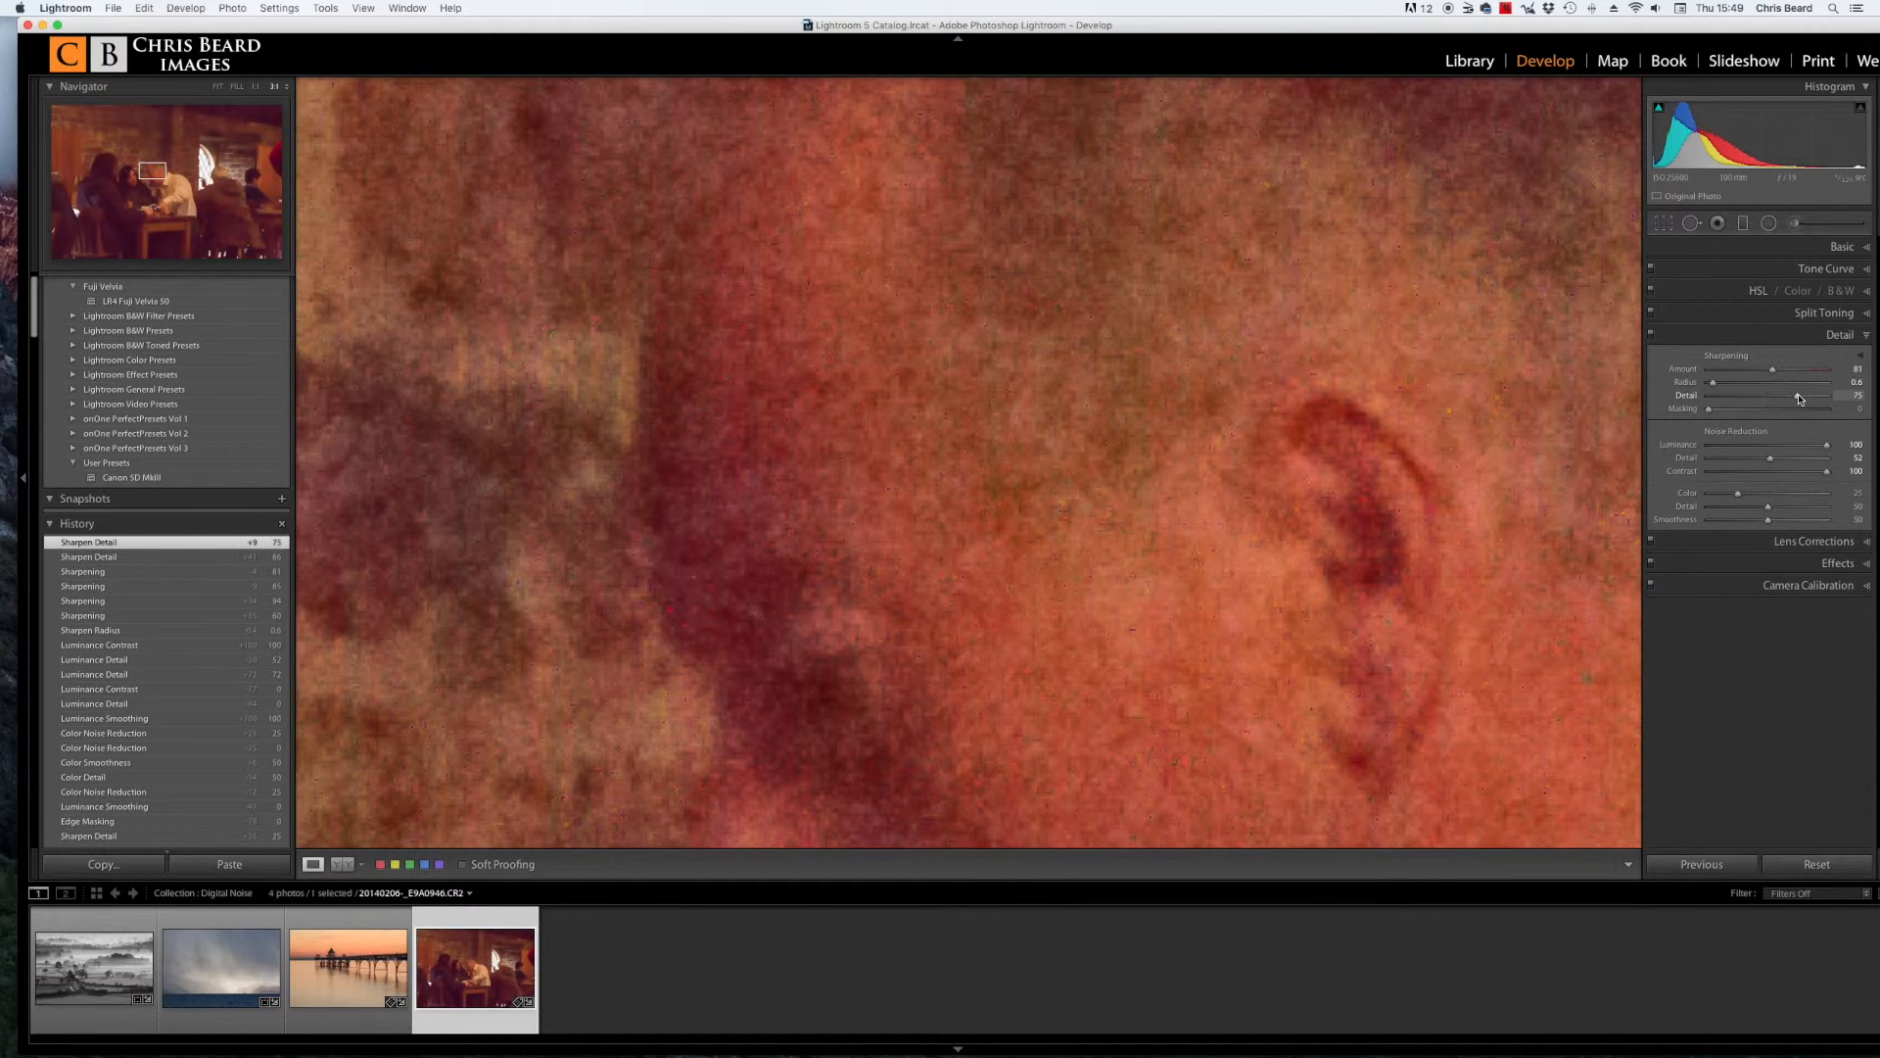
Step: Return to fit view and set sharpening Masking to 42 while previewing the edge mask
click(1297, 414)
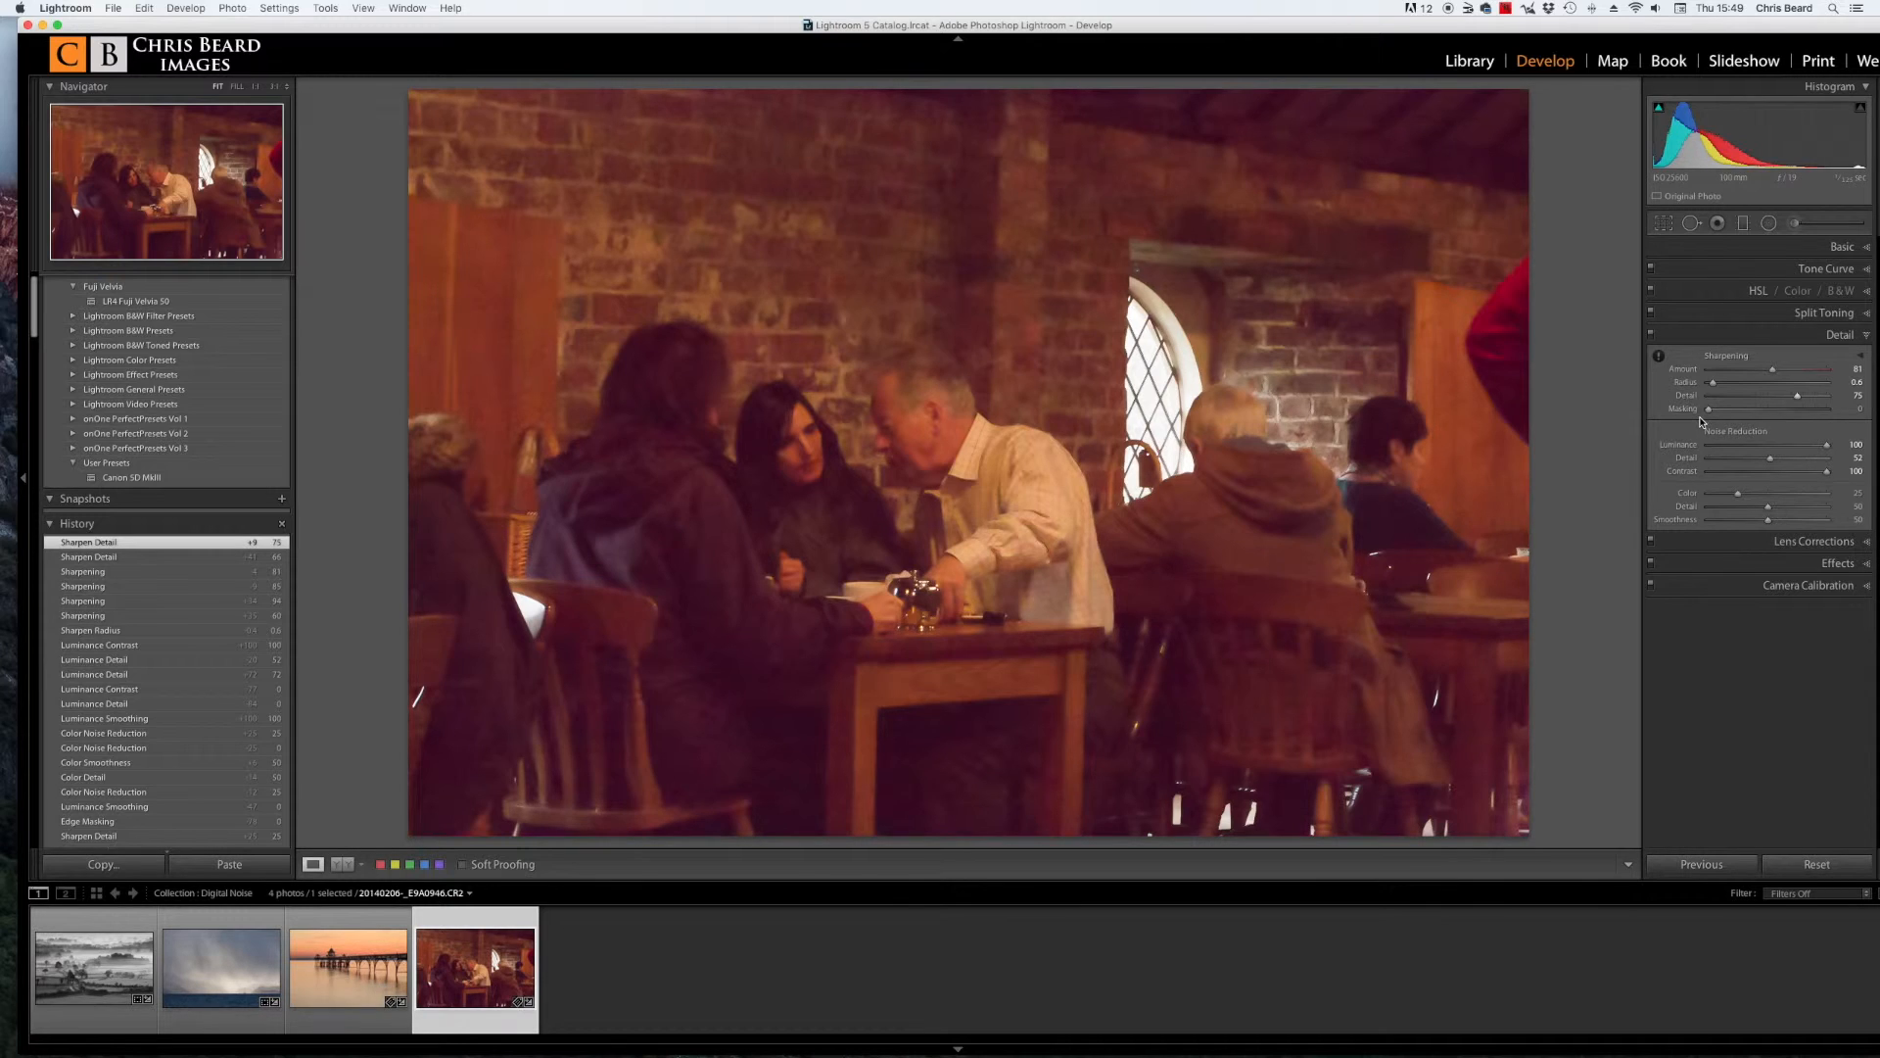
key(alt)
drag(1716, 410, 1753, 414)
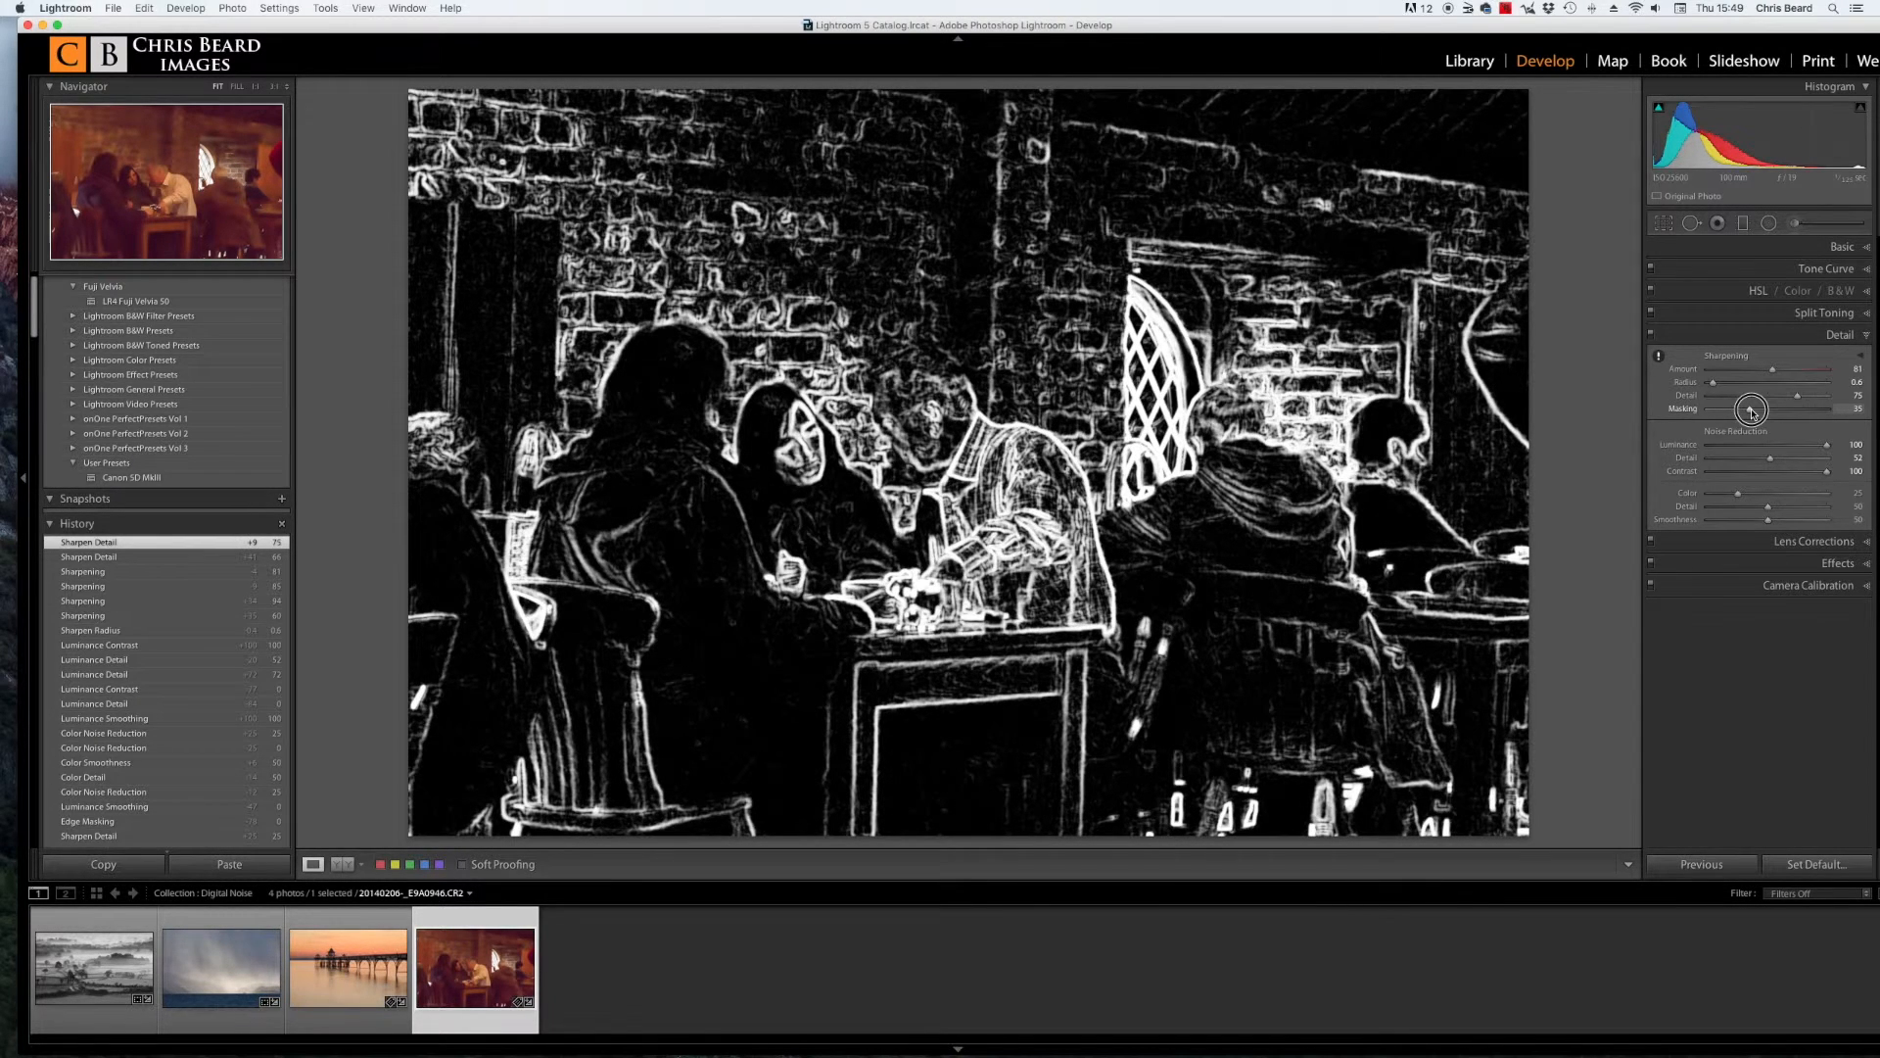
drag(1753, 412, 1792, 415)
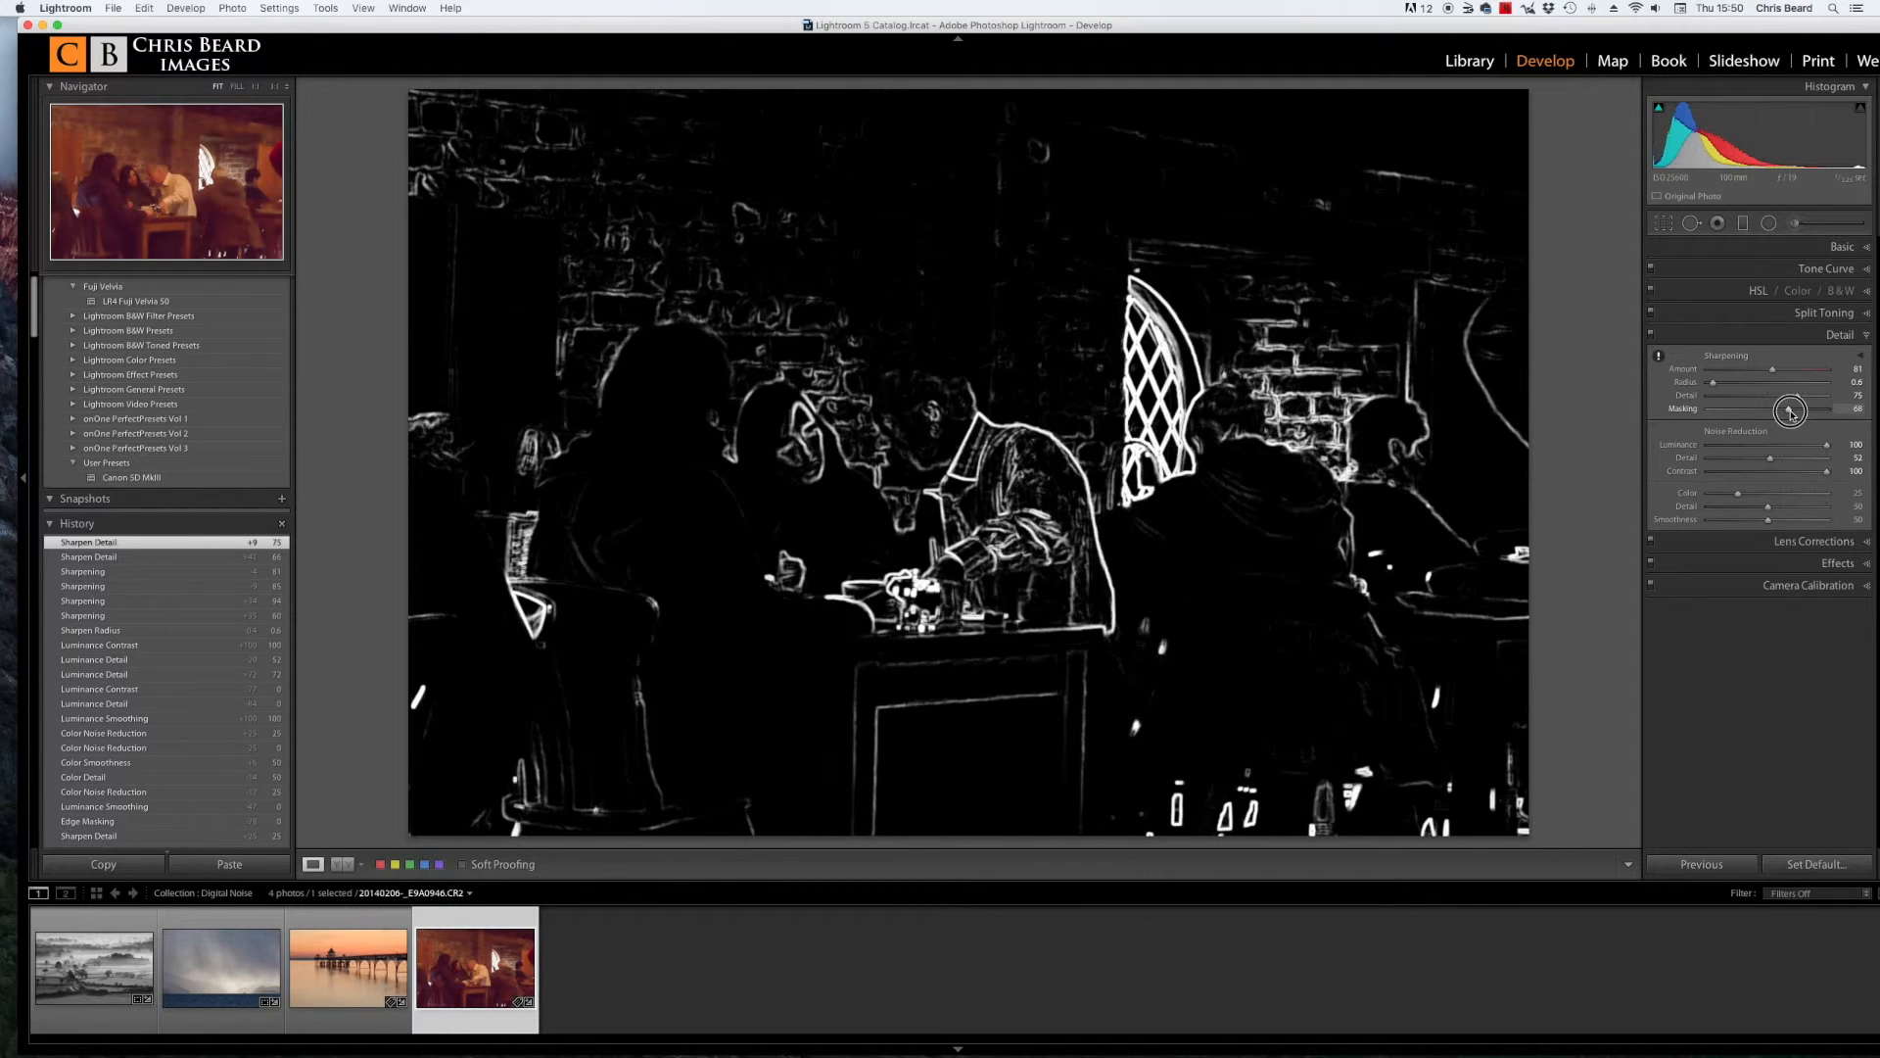
drag(1792, 412, 1762, 415)
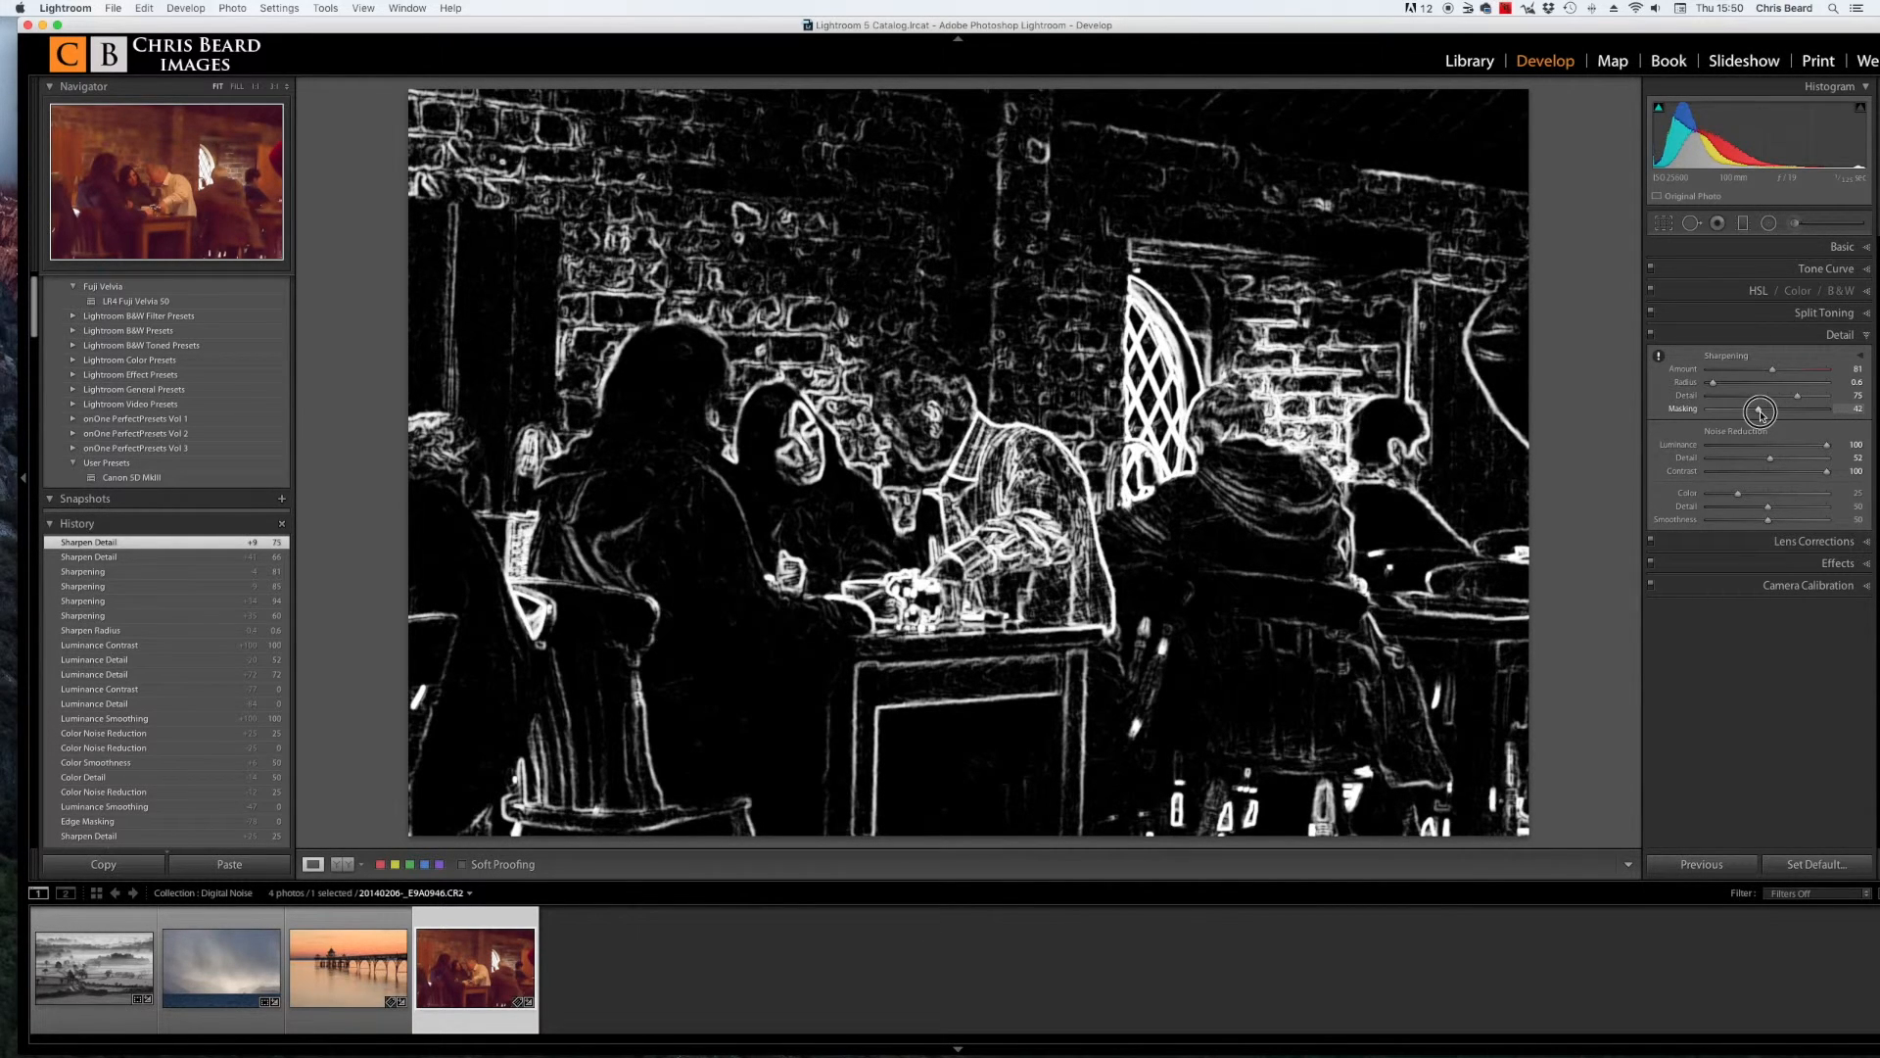
drag(1760, 412, 1760, 412)
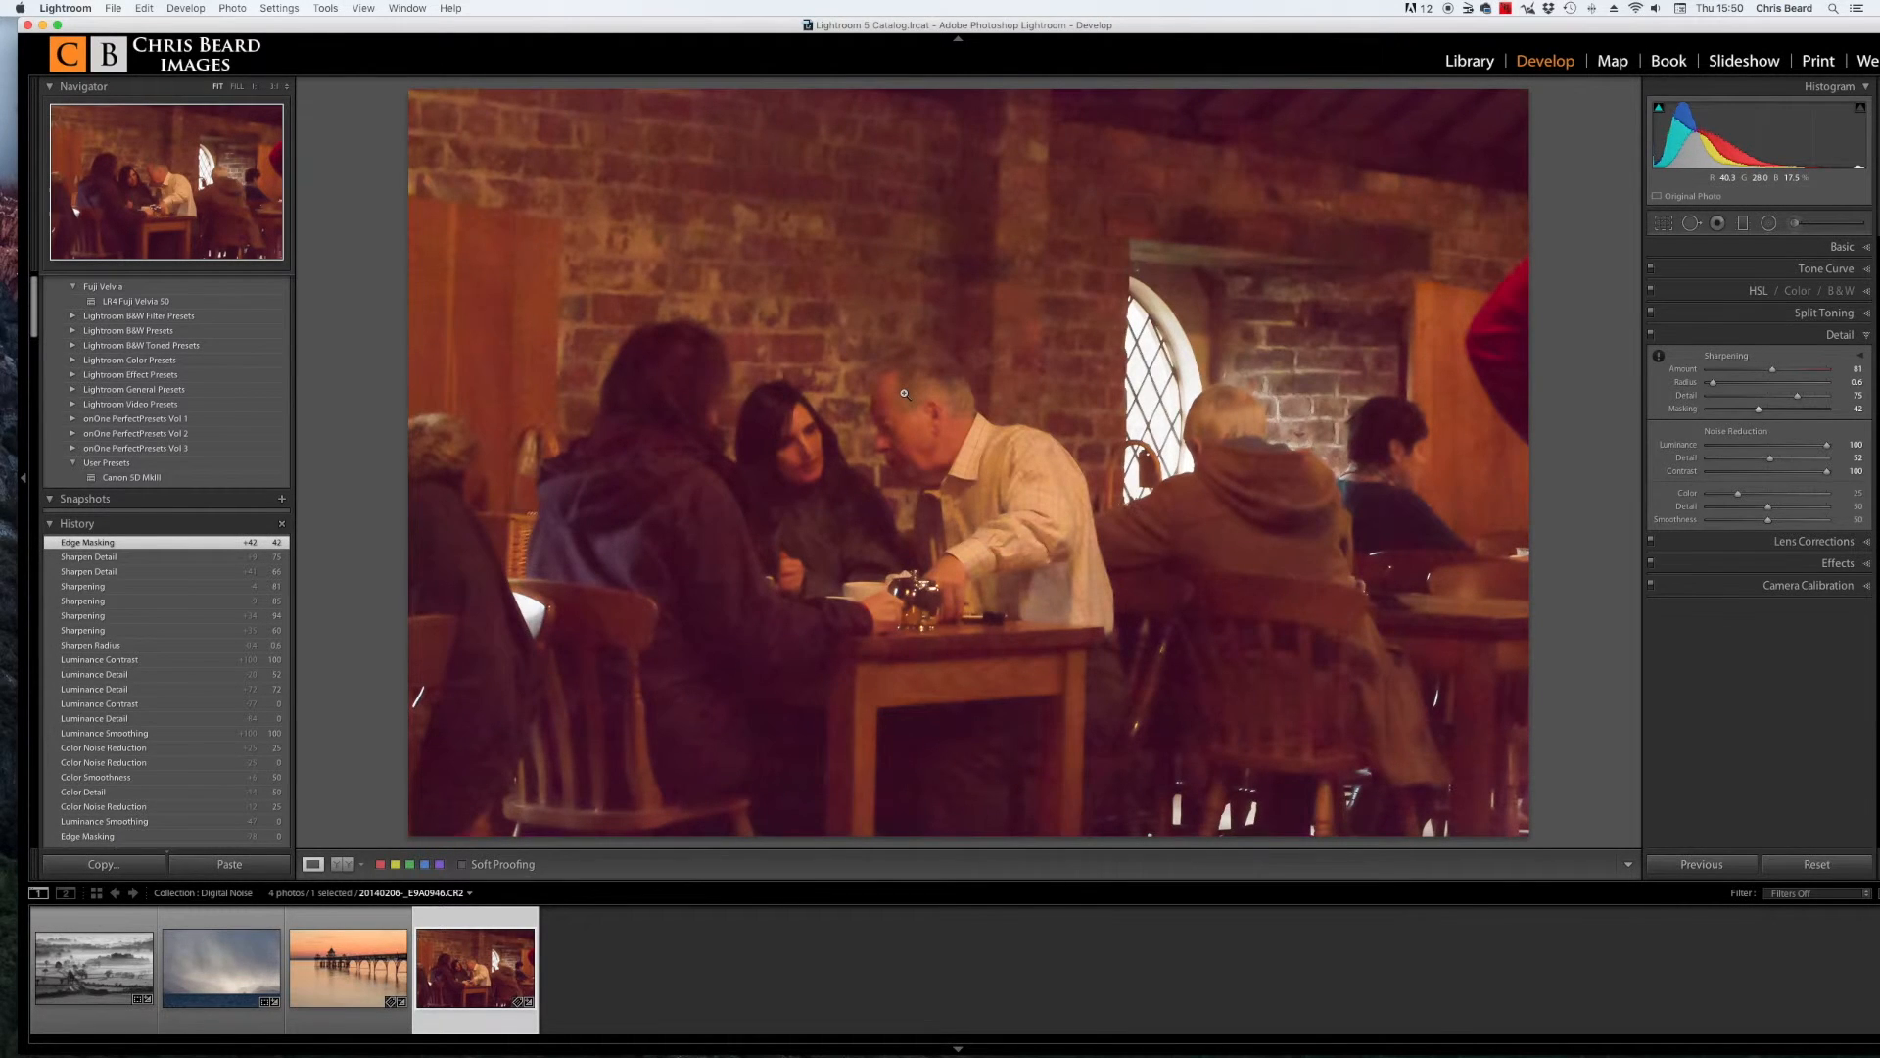
Step: Zoom to 1:1 on the woman's face and lower sharpening Amount to 71
click(904, 394)
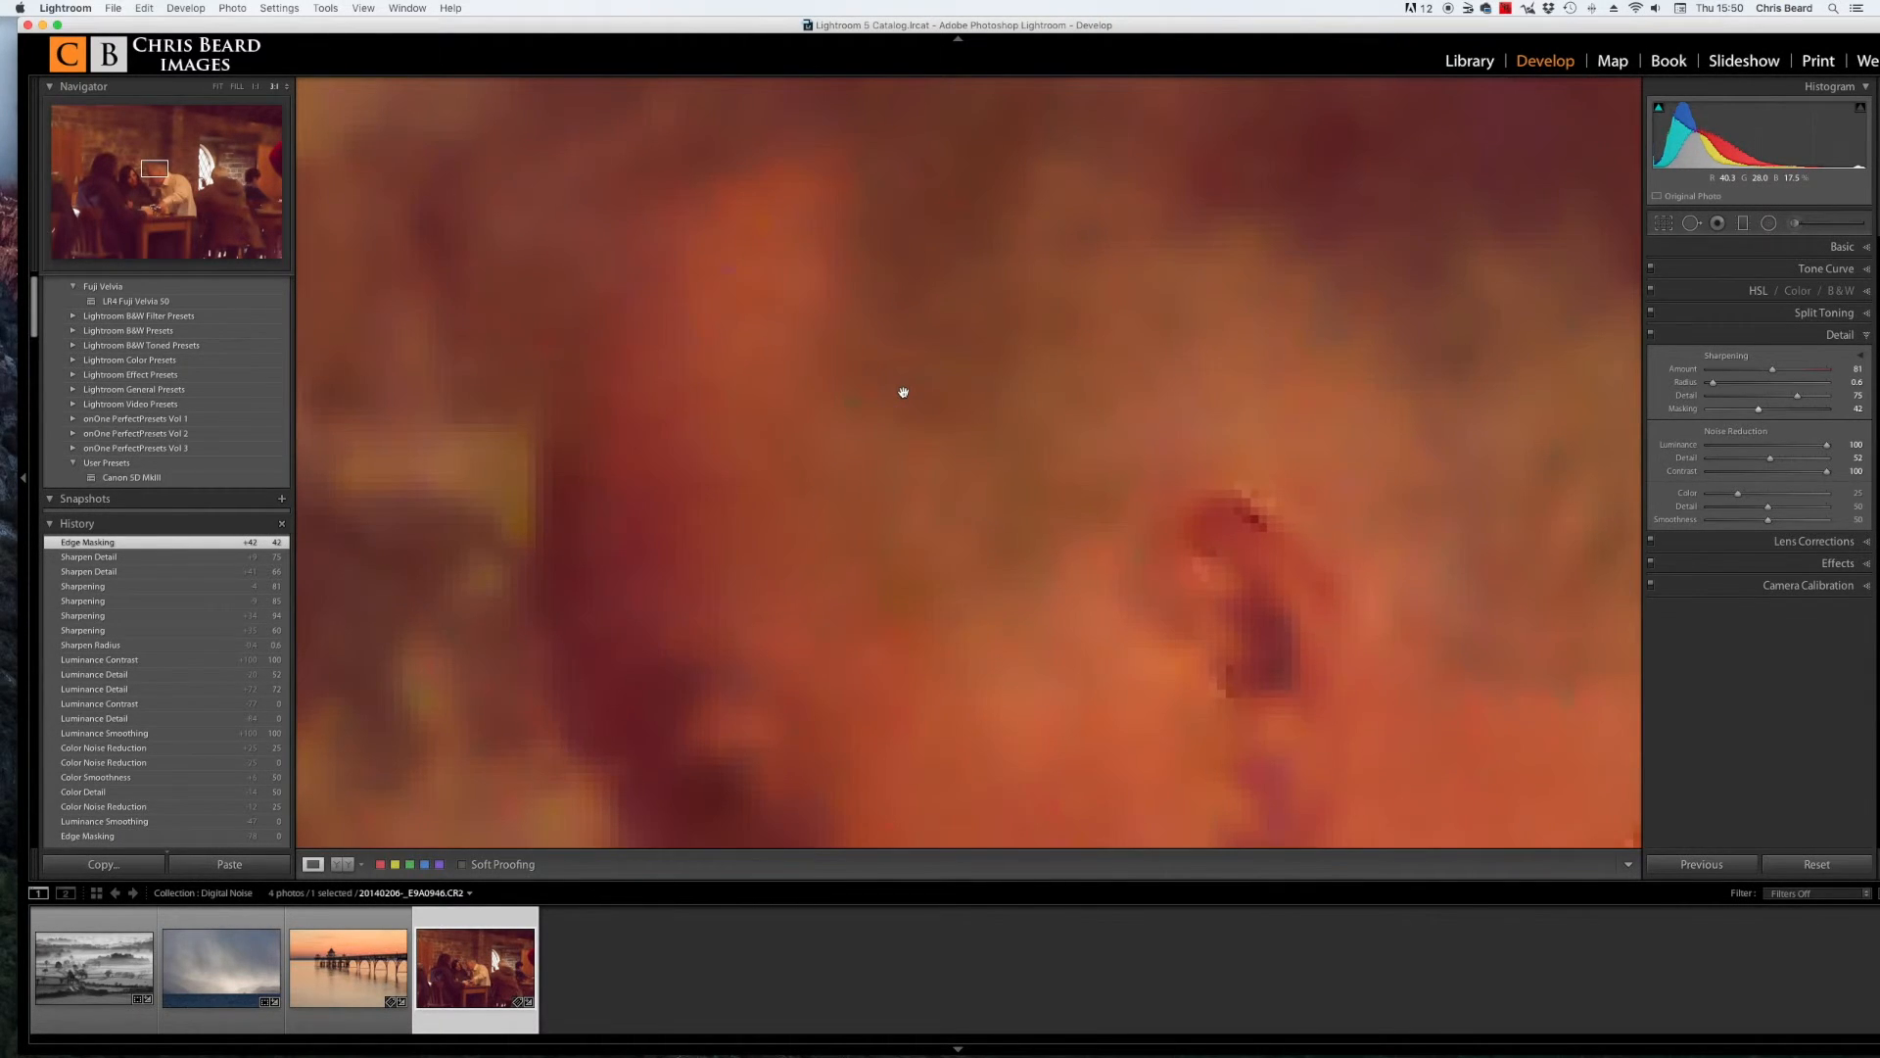
click(979, 394)
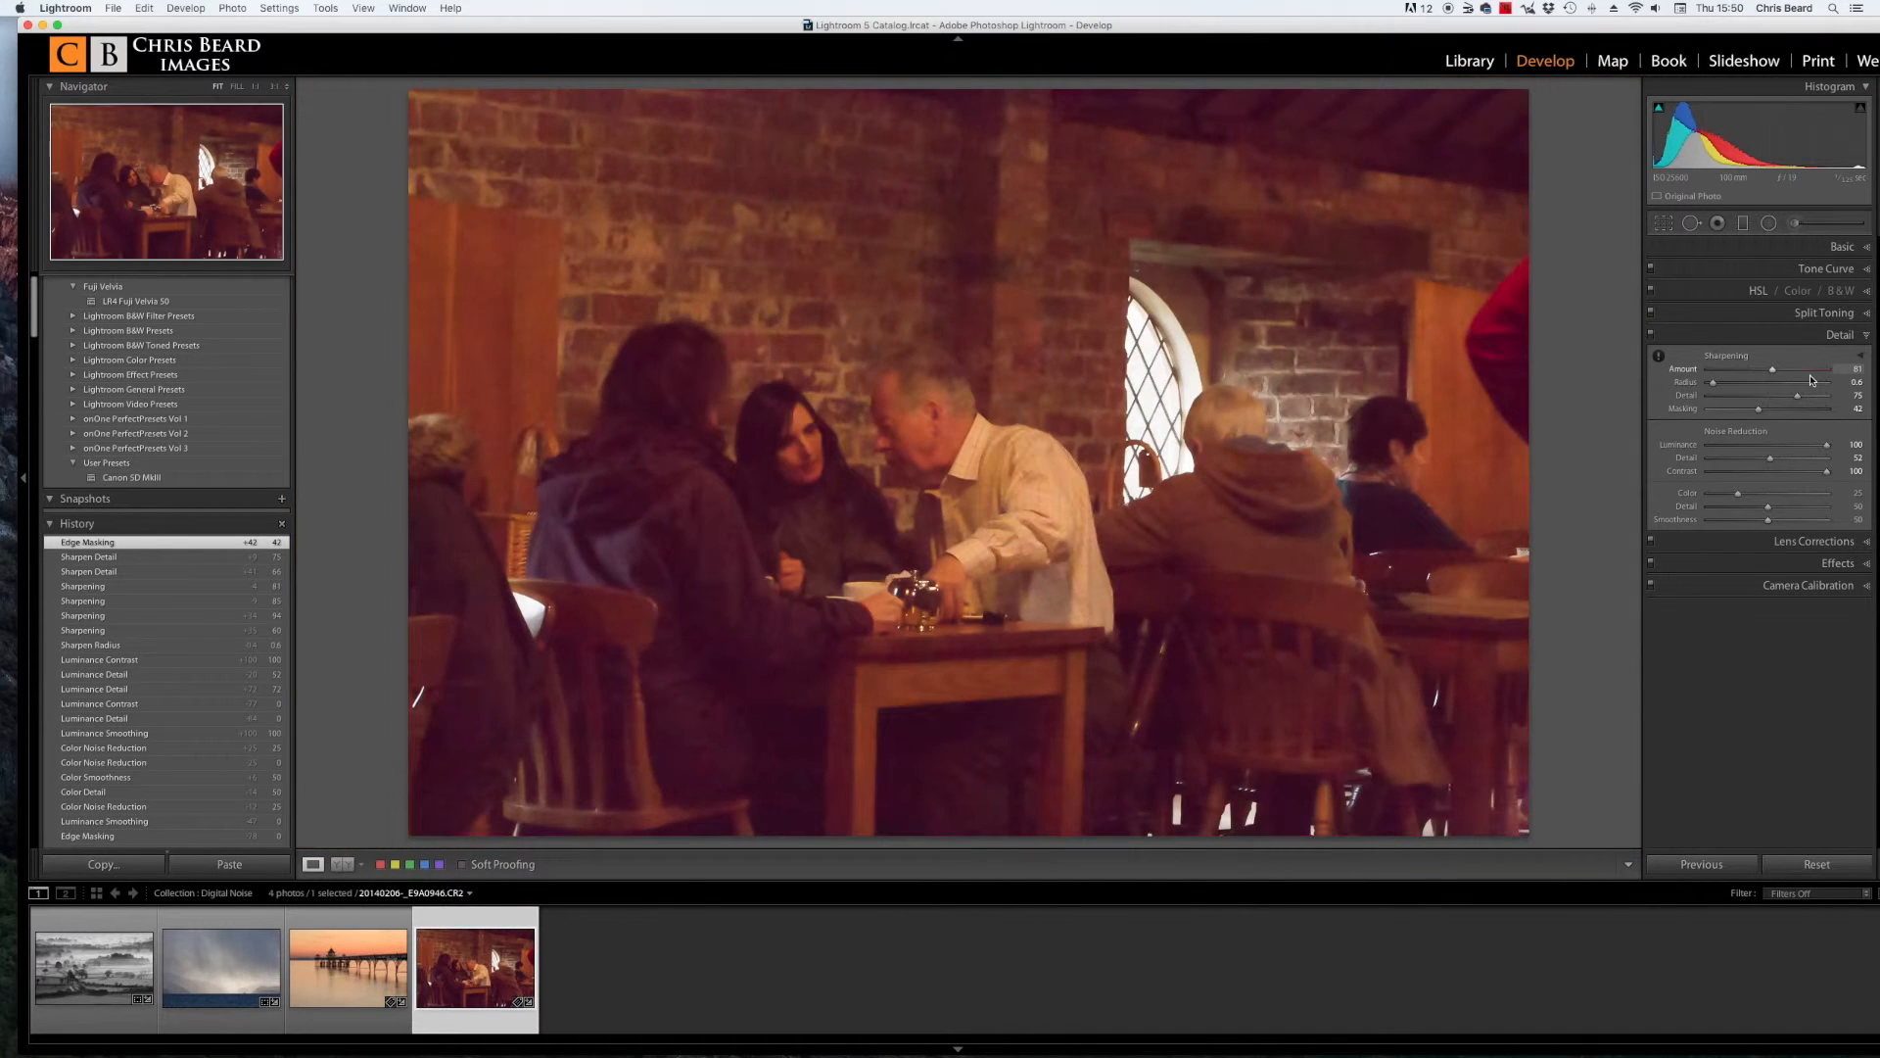
click(827, 437)
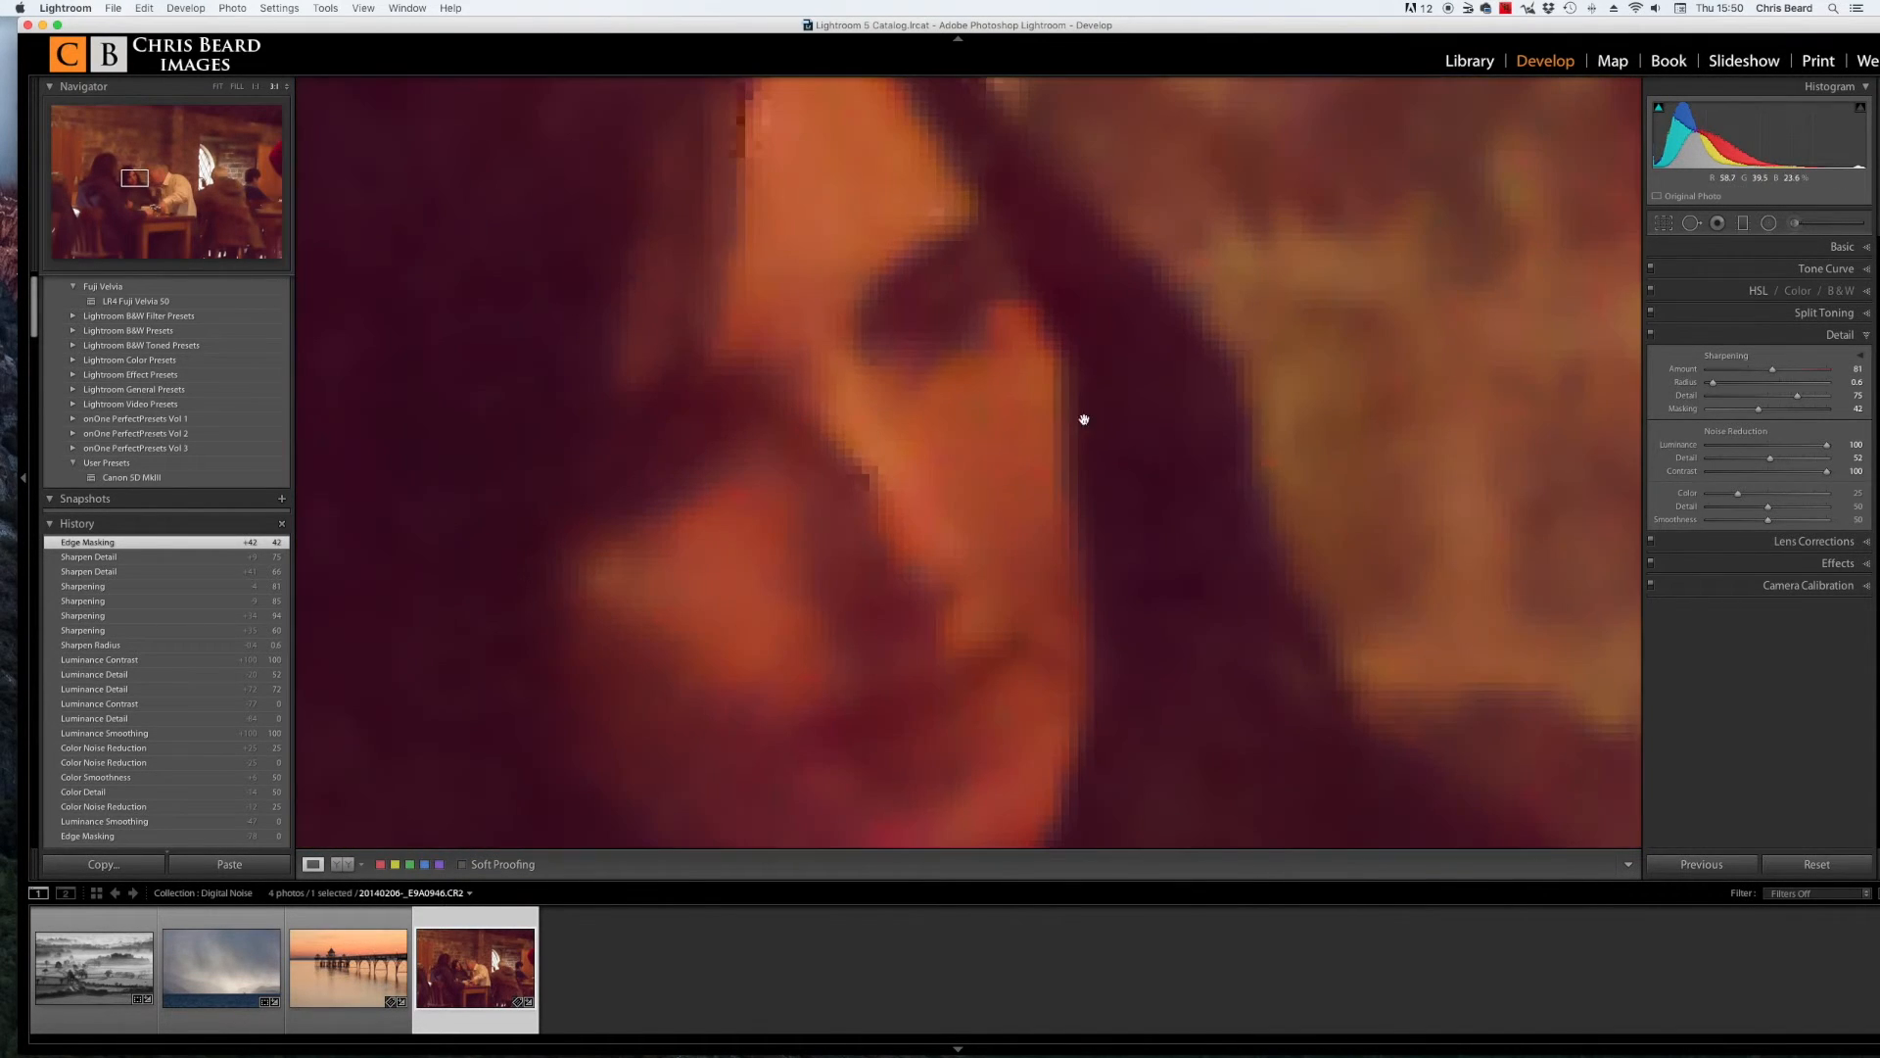
drag(1774, 373, 1765, 374)
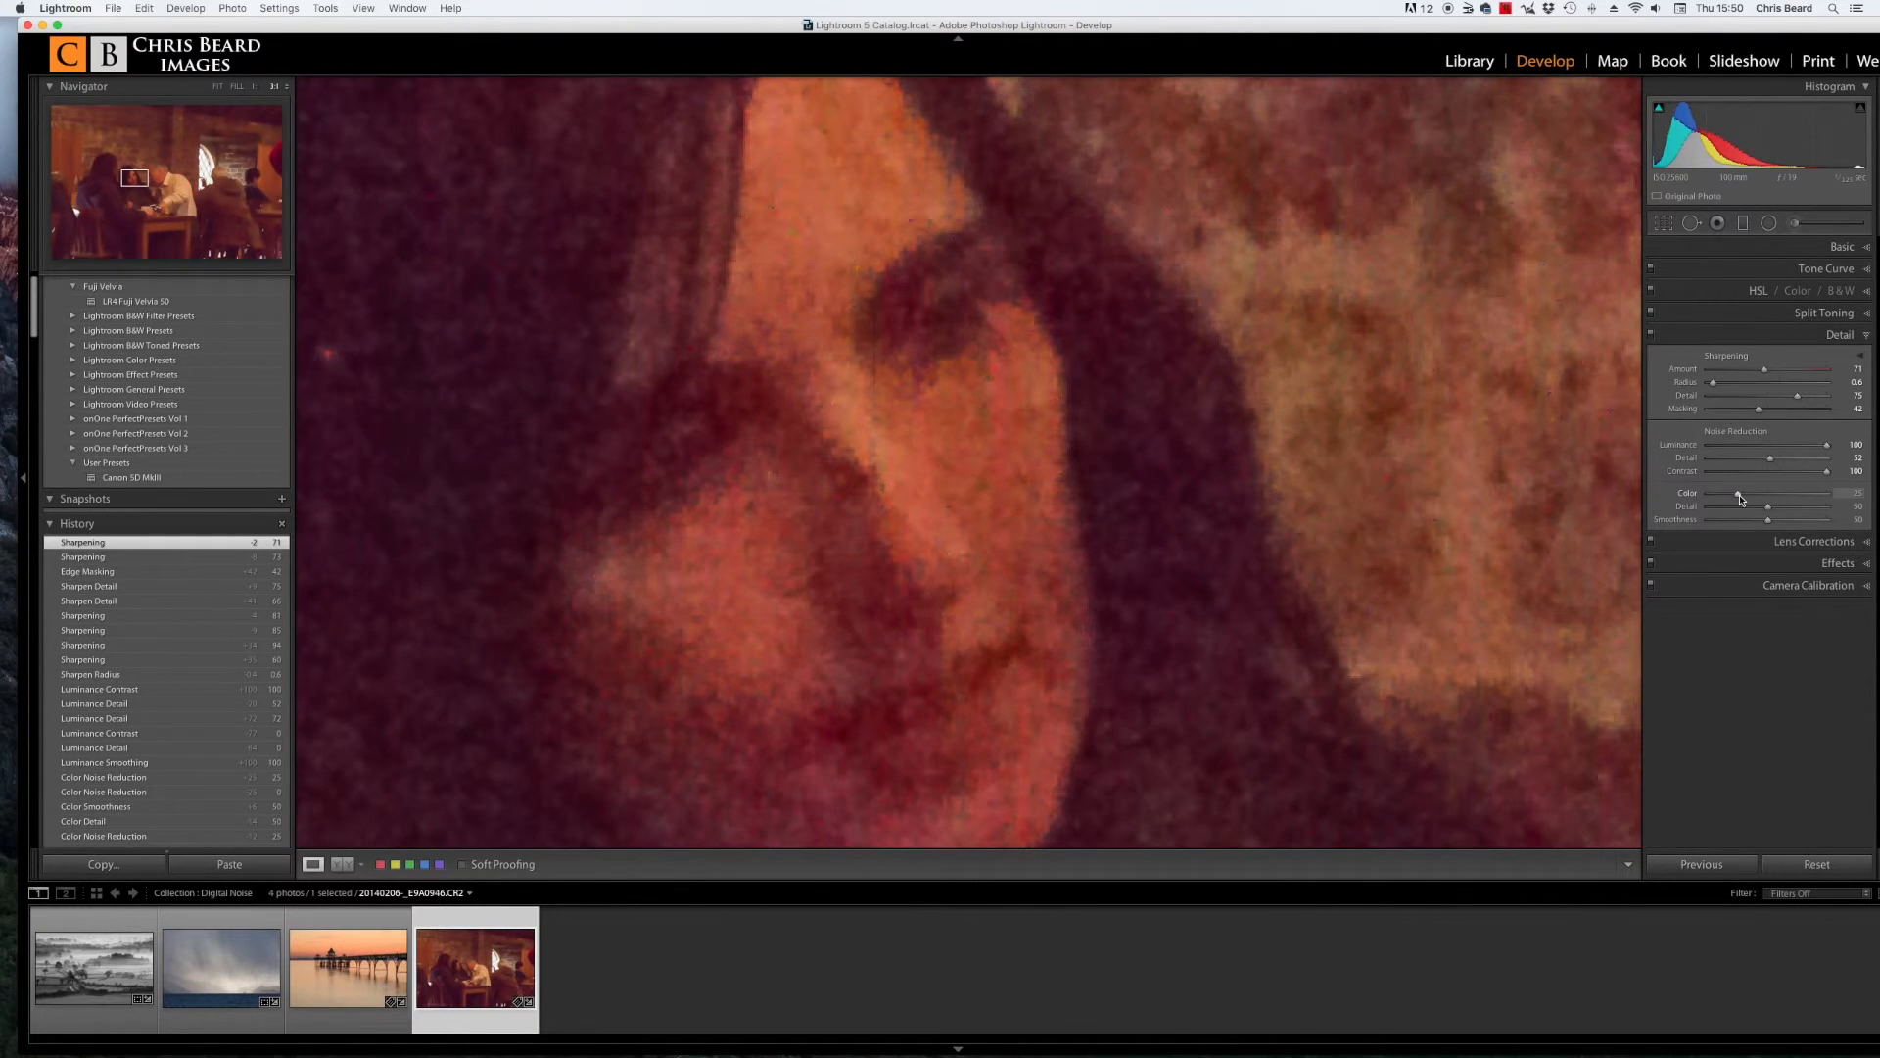
Step: Set Color noise reduction to 37 and luminance Detail to 47
drag(1740, 498, 1754, 497)
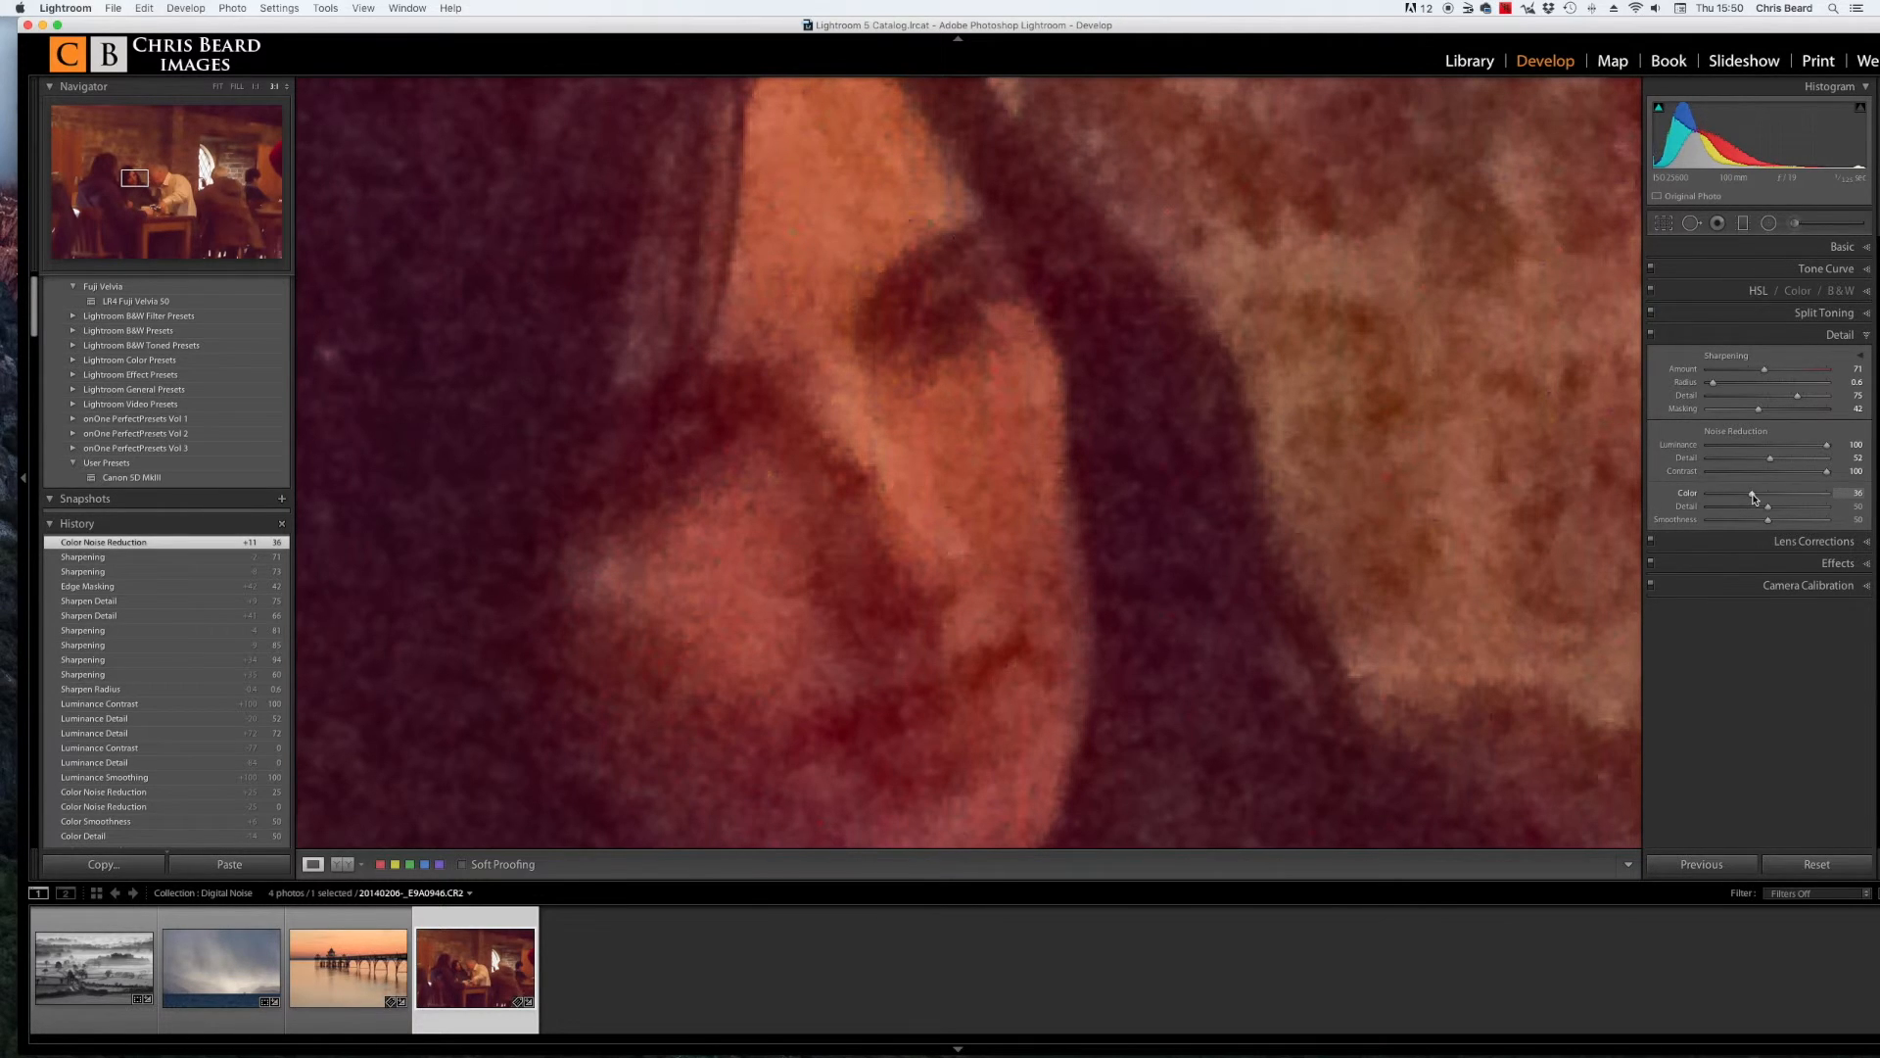
drag(1752, 495, 1753, 496)
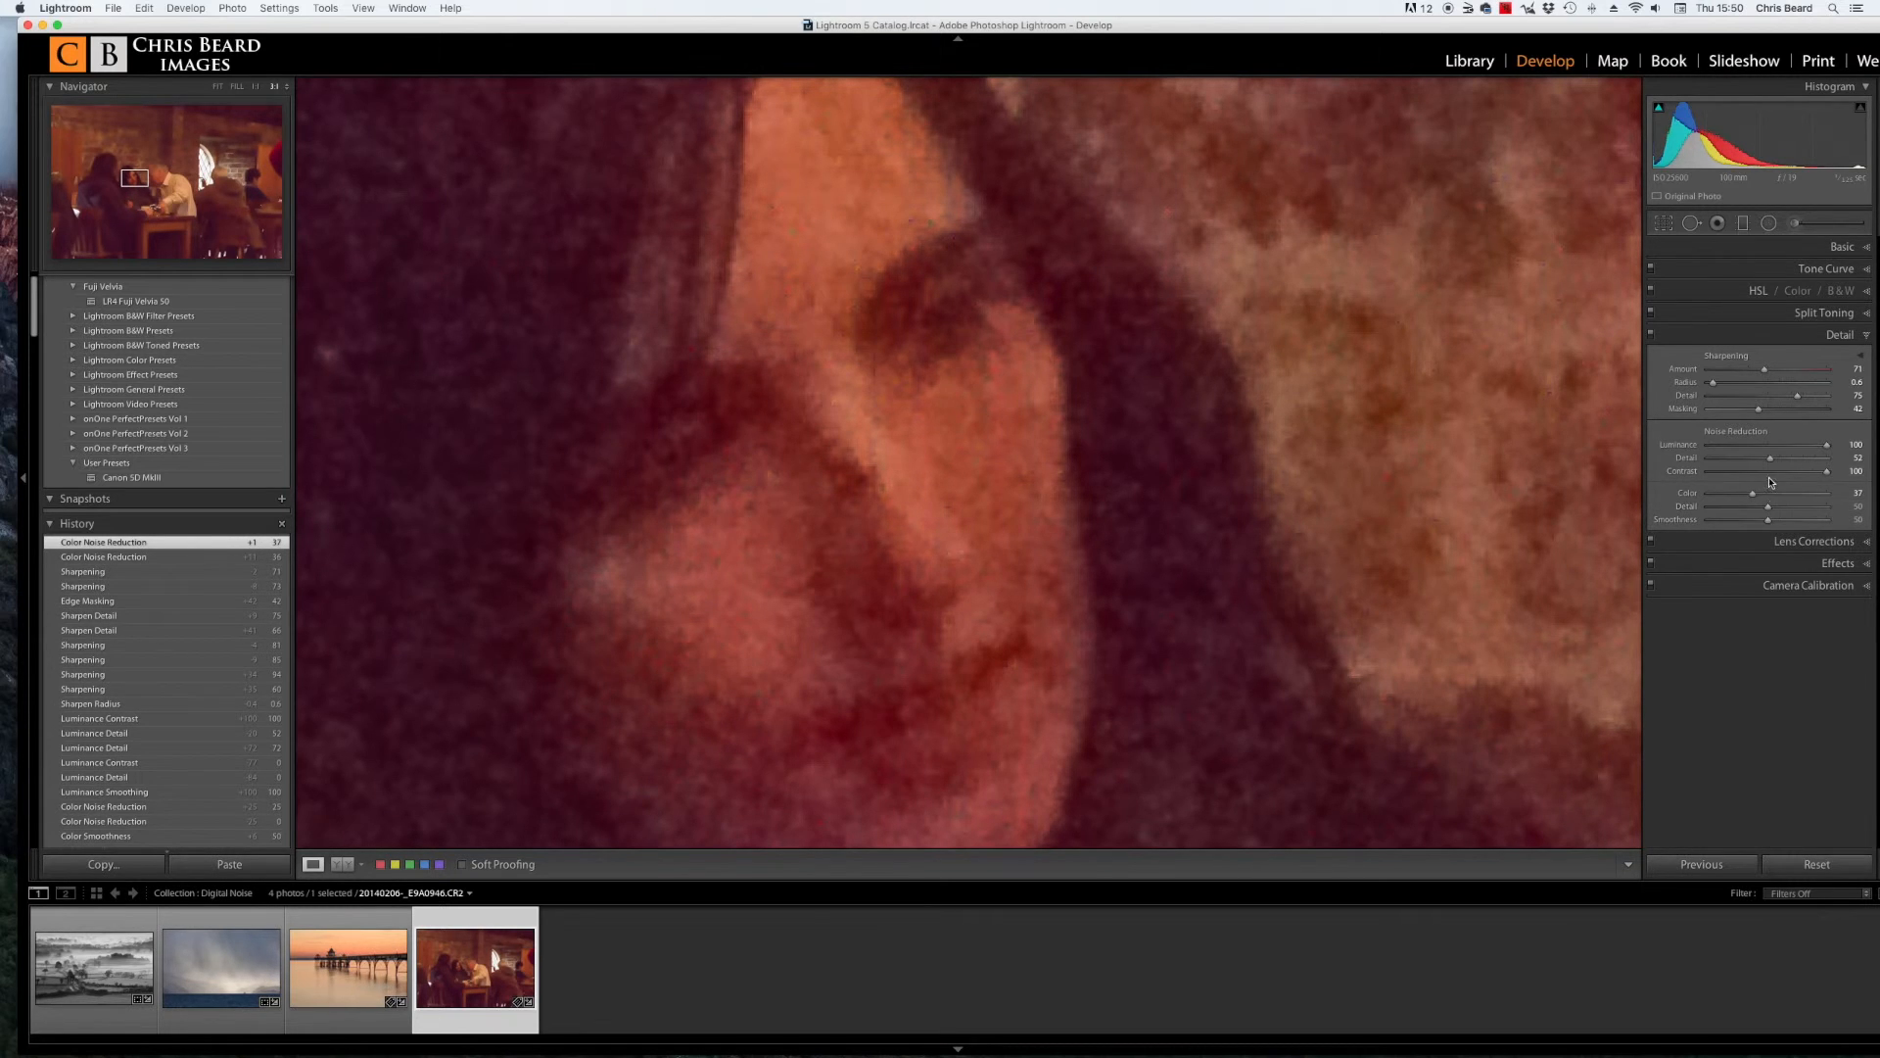
drag(1771, 461, 1764, 463)
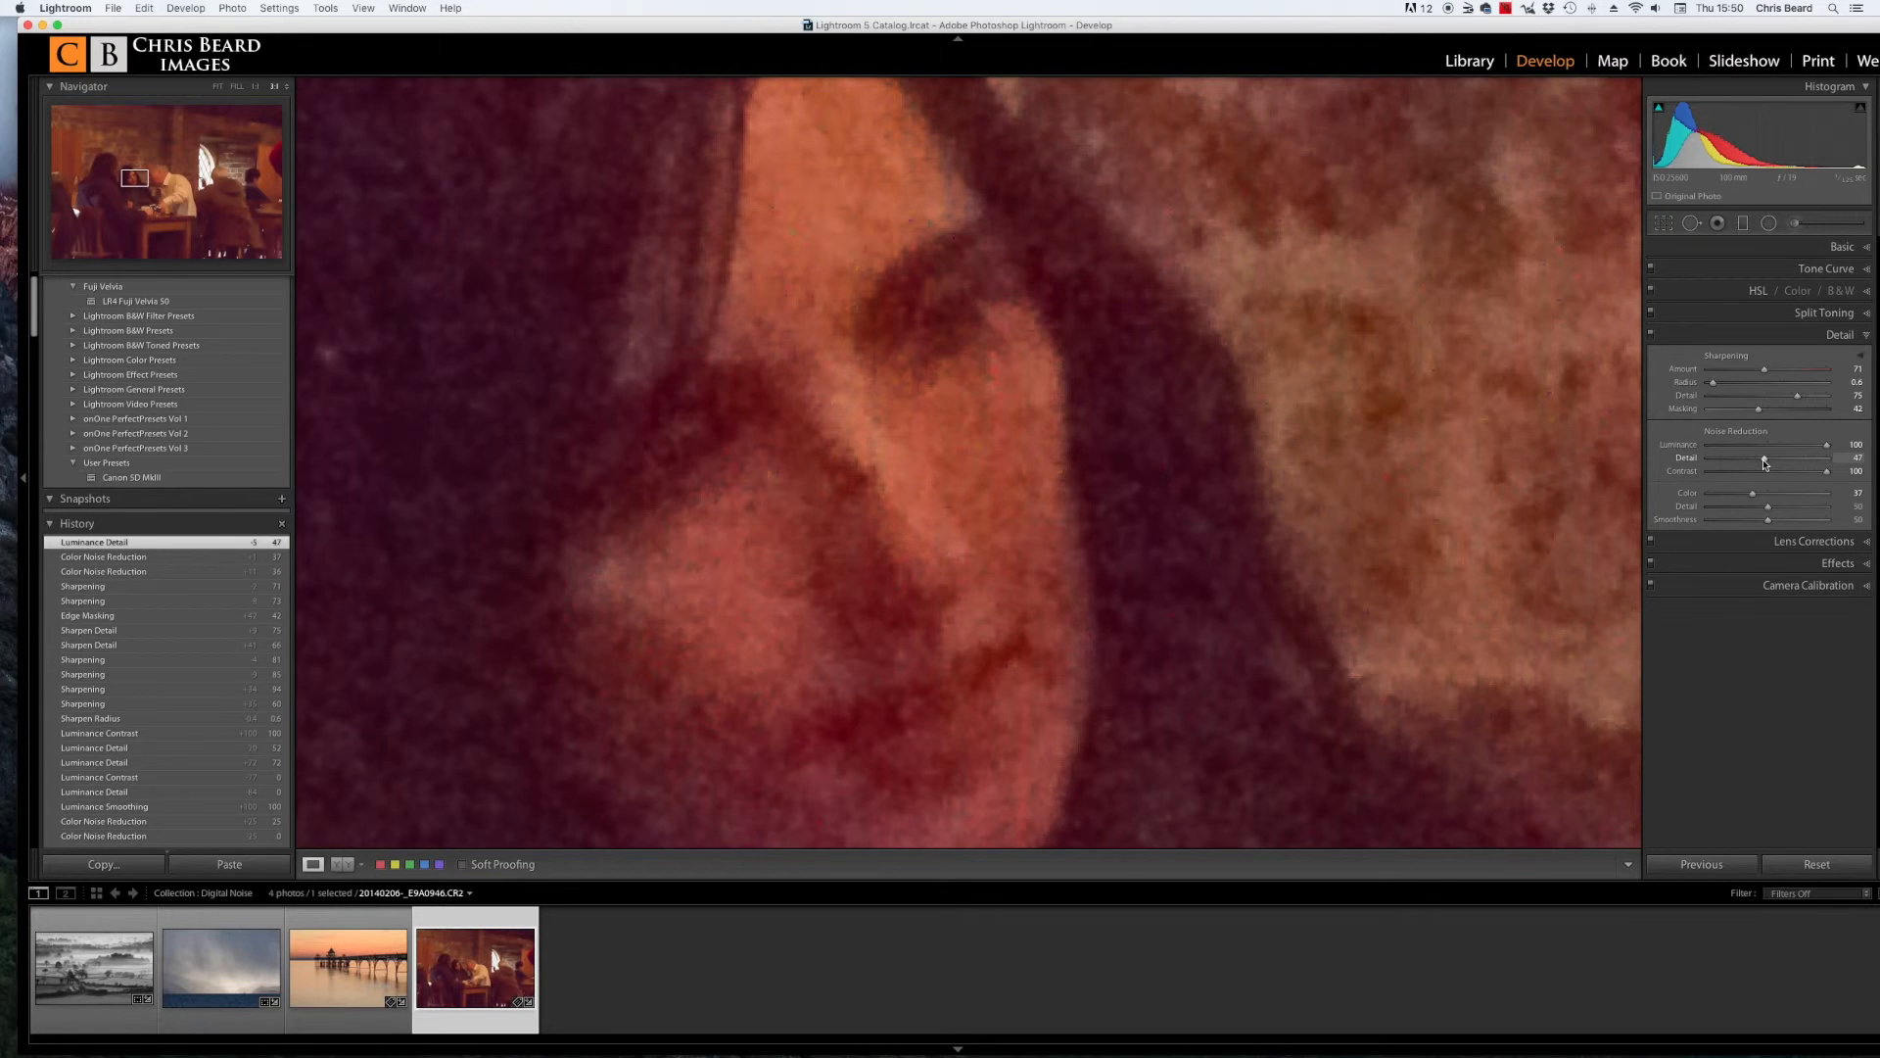
Step: Compare the result at fit and 1:1 zoom on the woman's face, the man's ear and the background
click(927, 485)
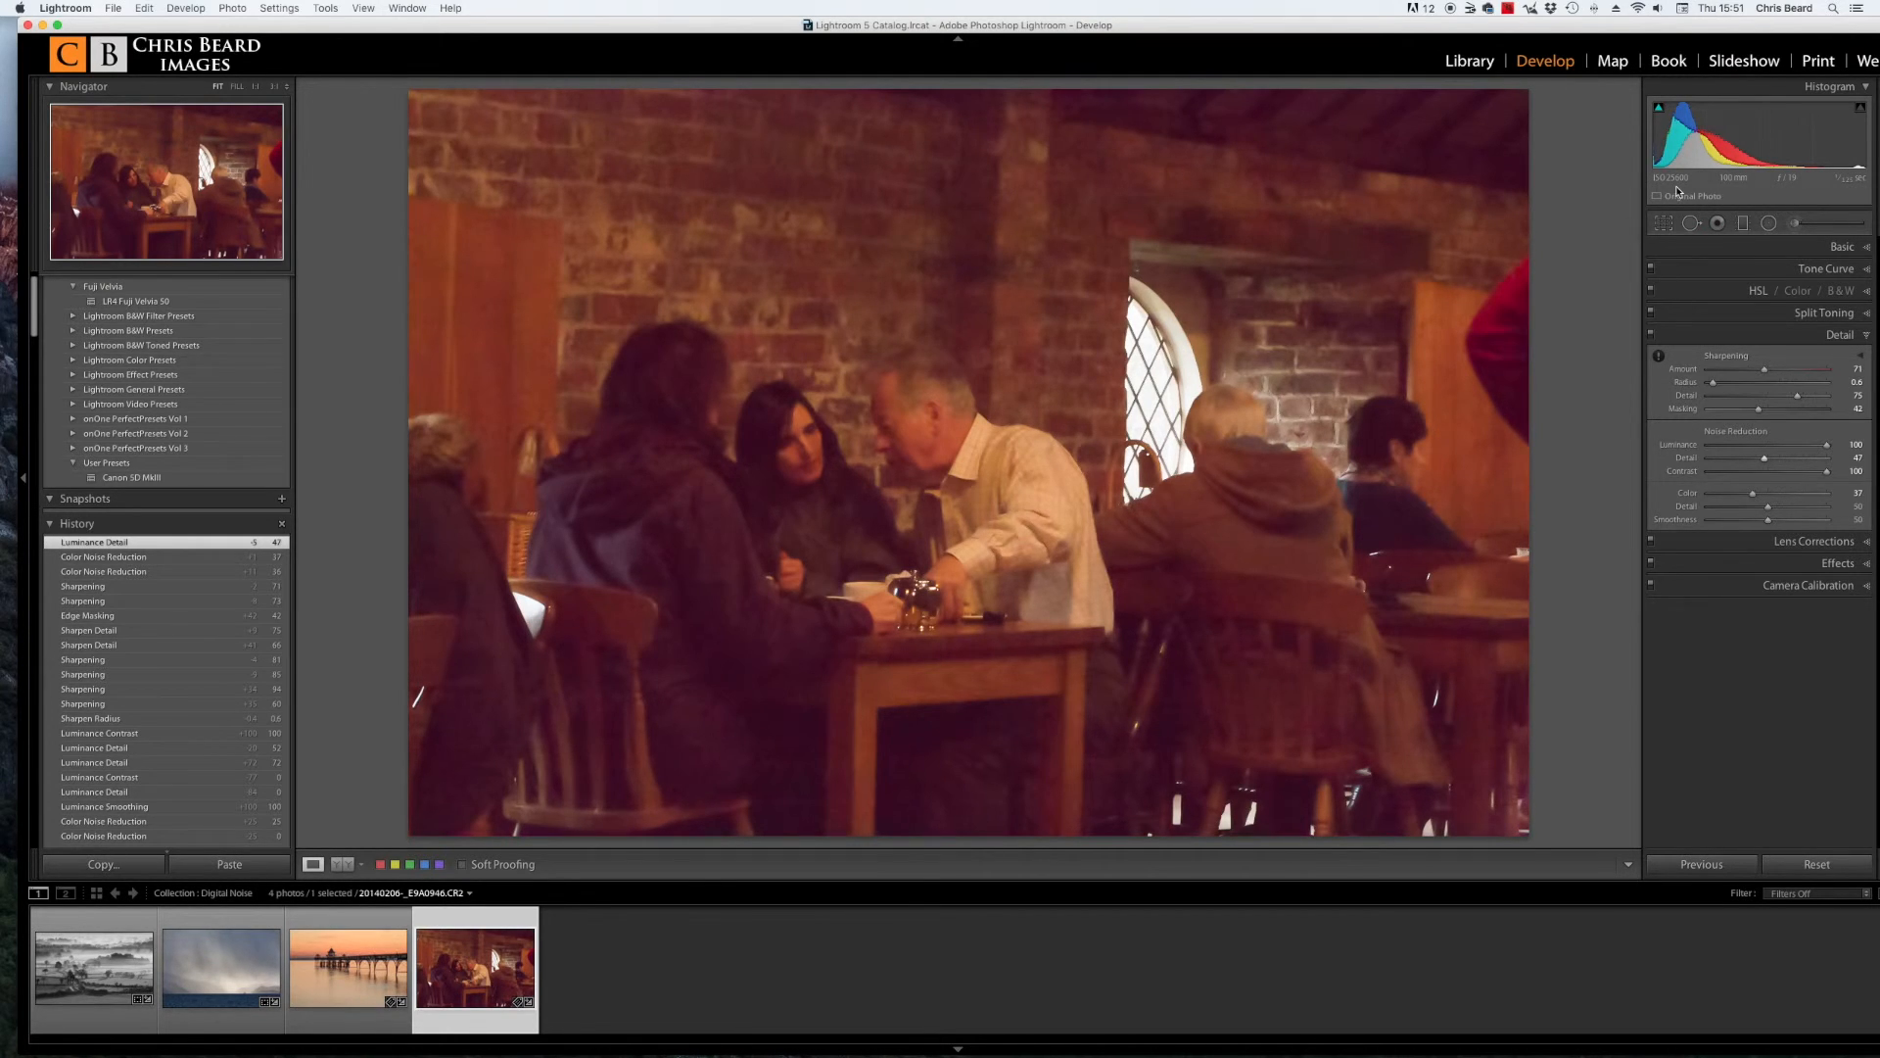
click(693, 516)
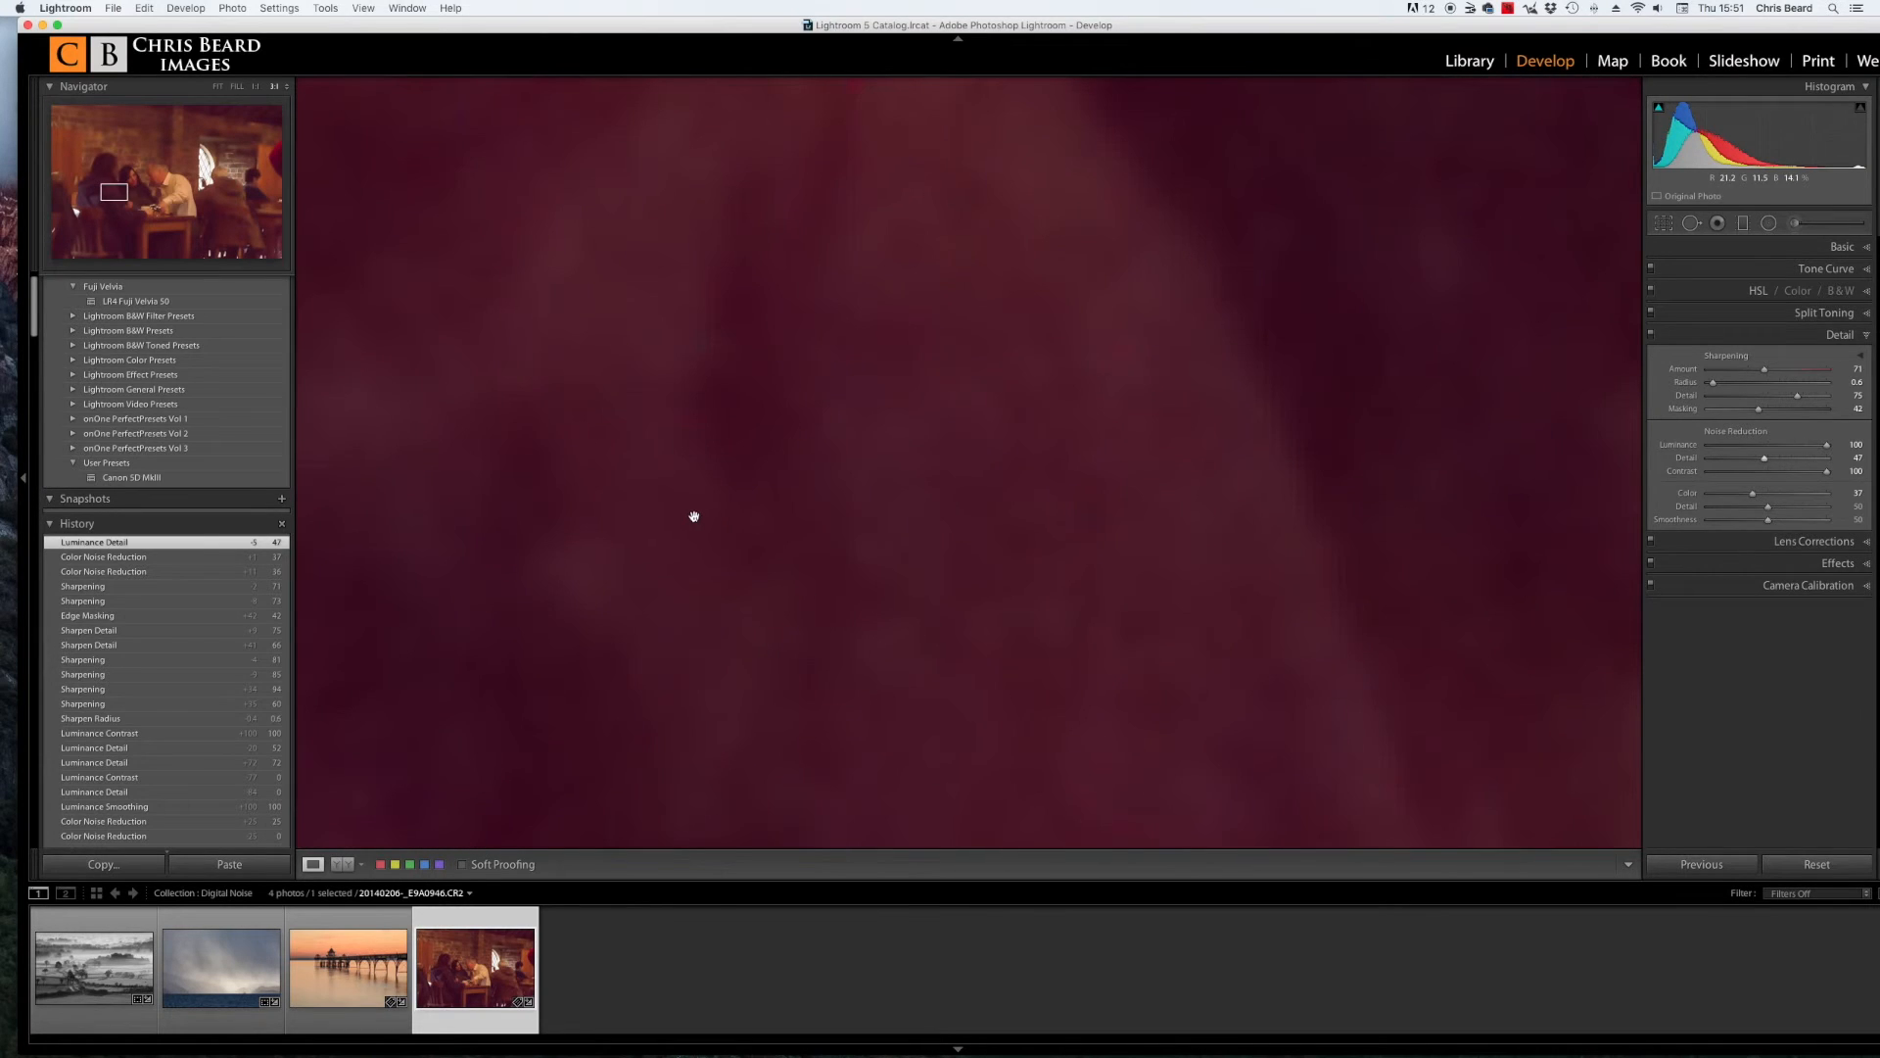
click(957, 434)
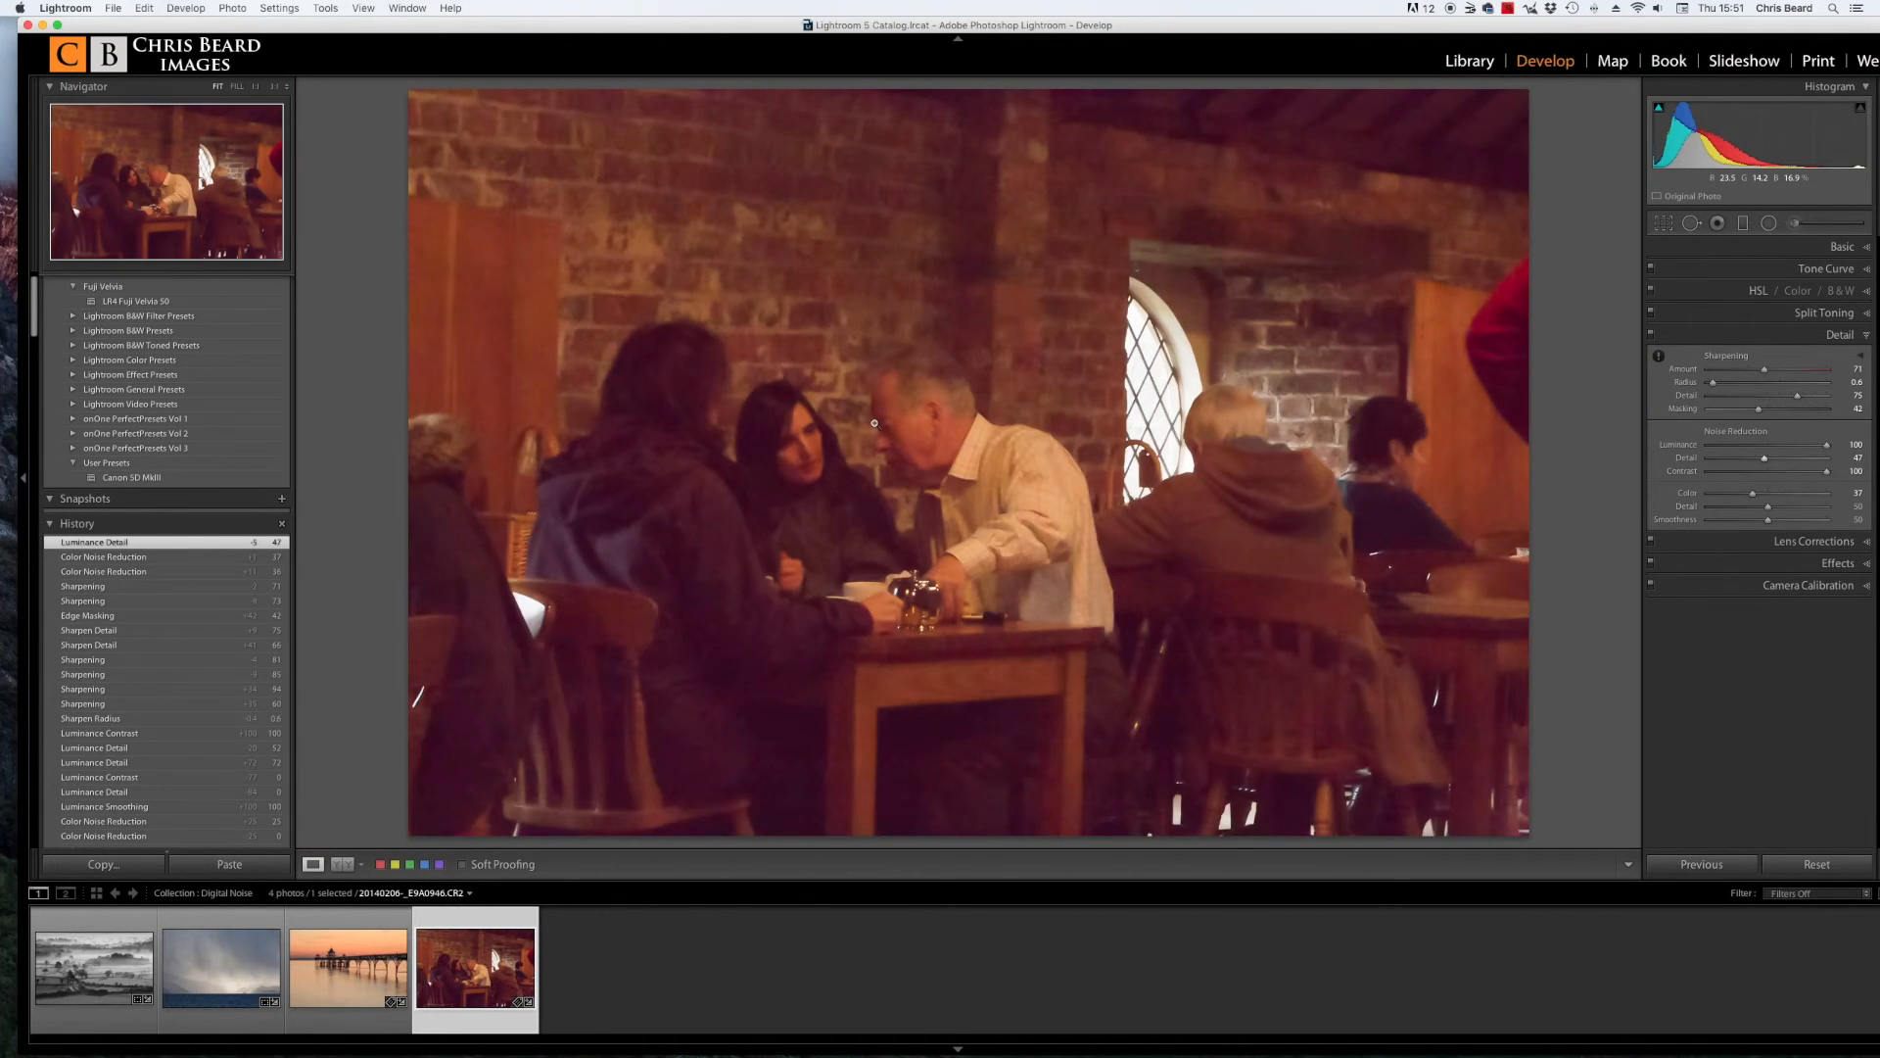
click(790, 433)
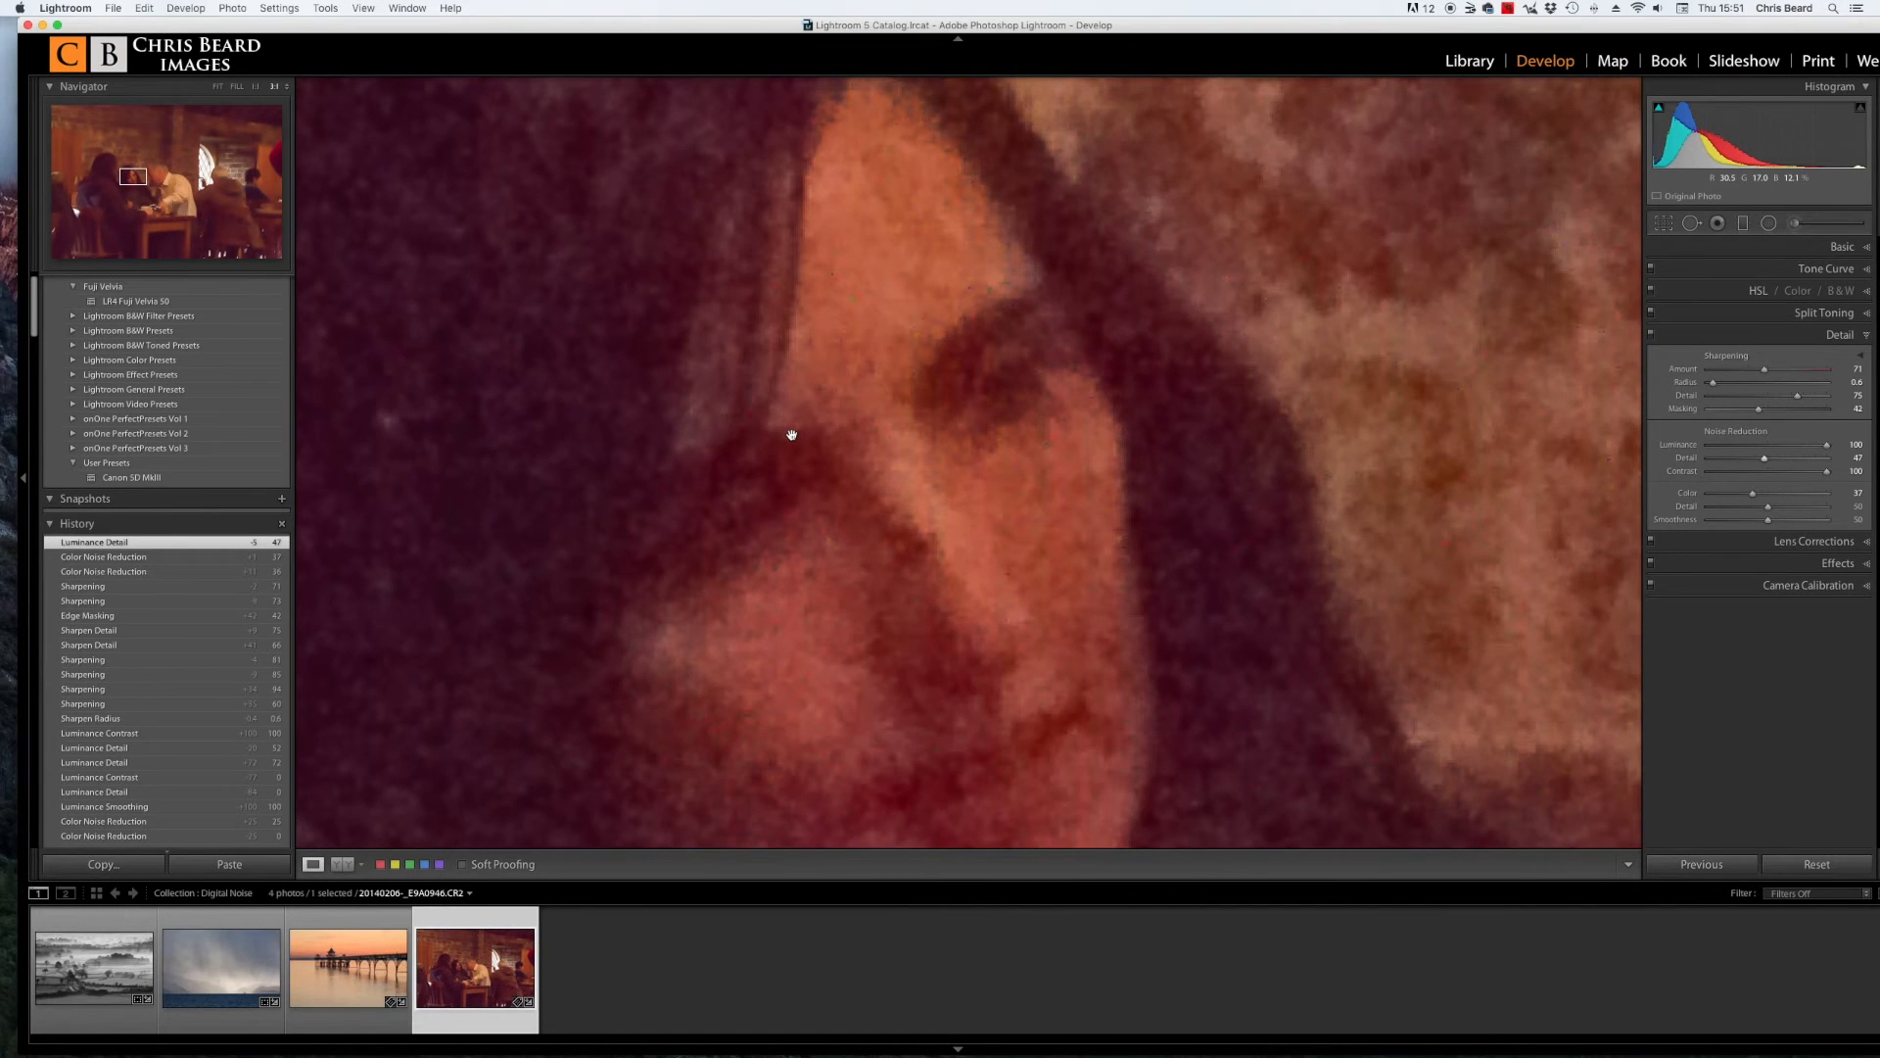
click(791, 434)
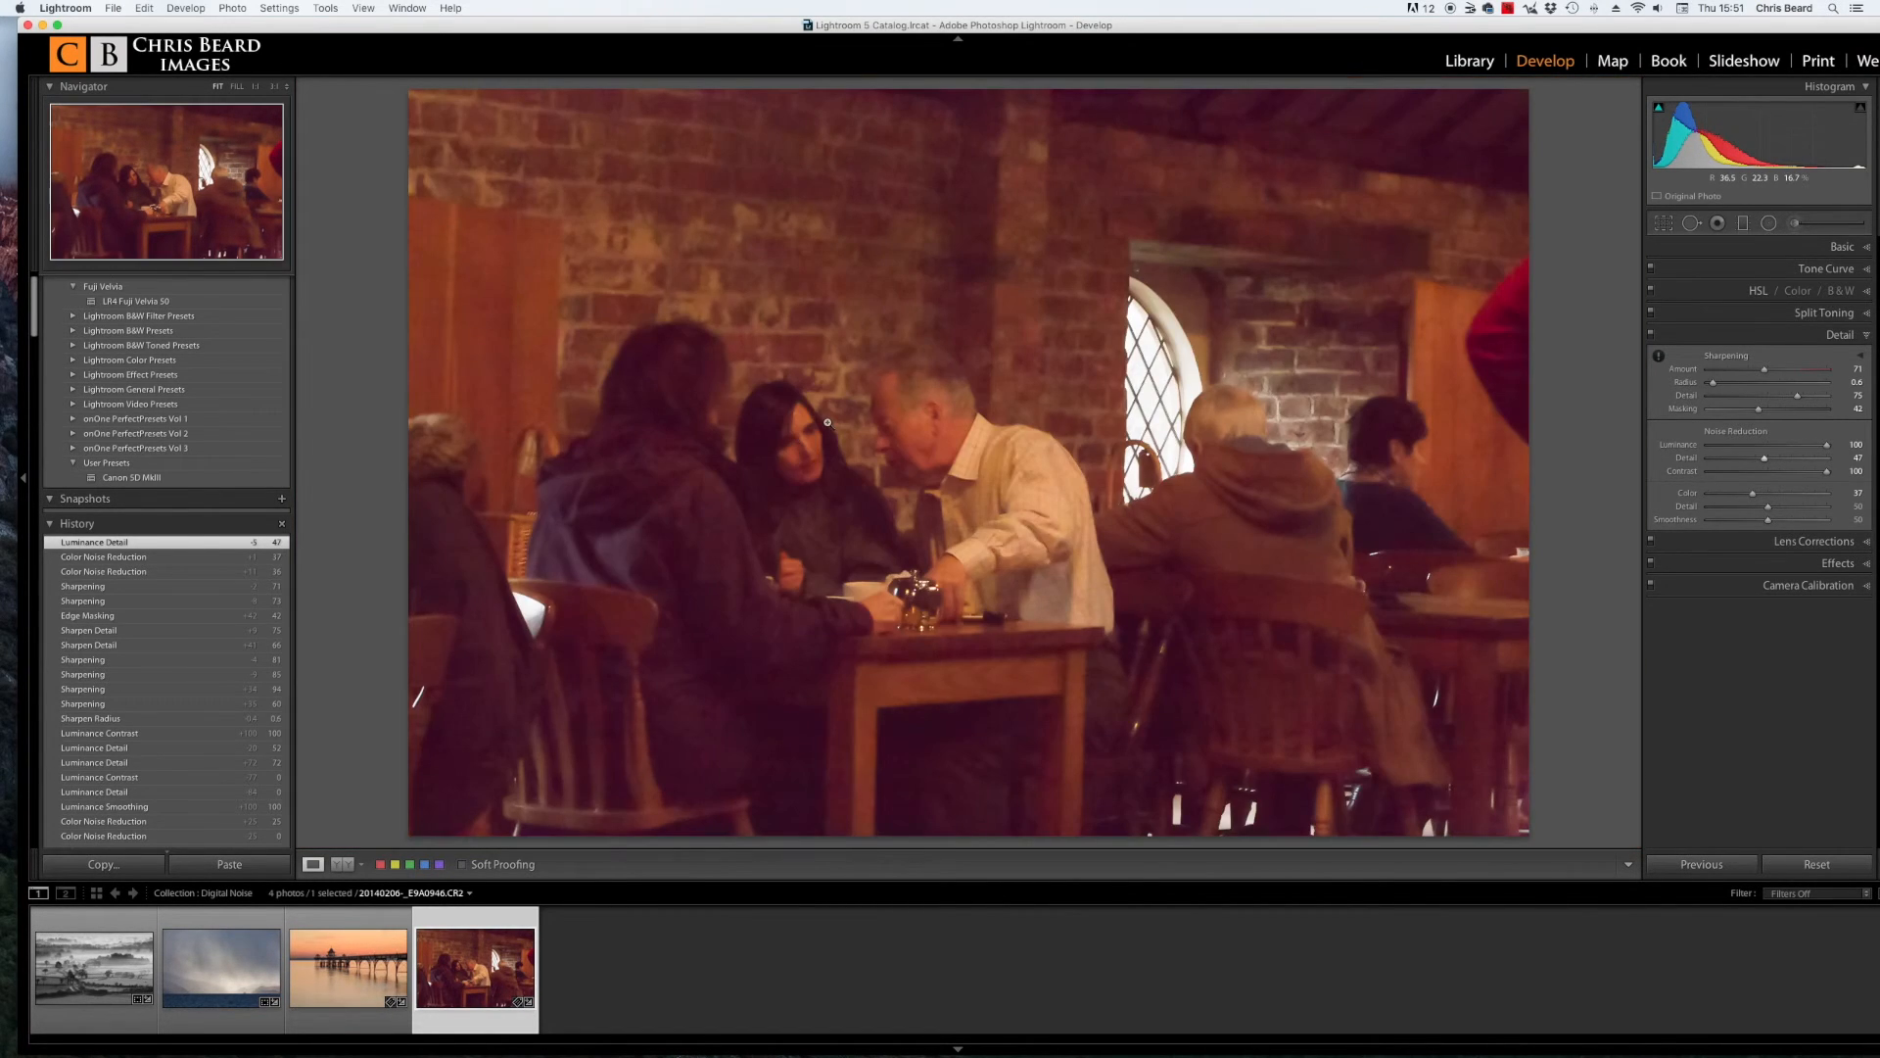
click(911, 415)
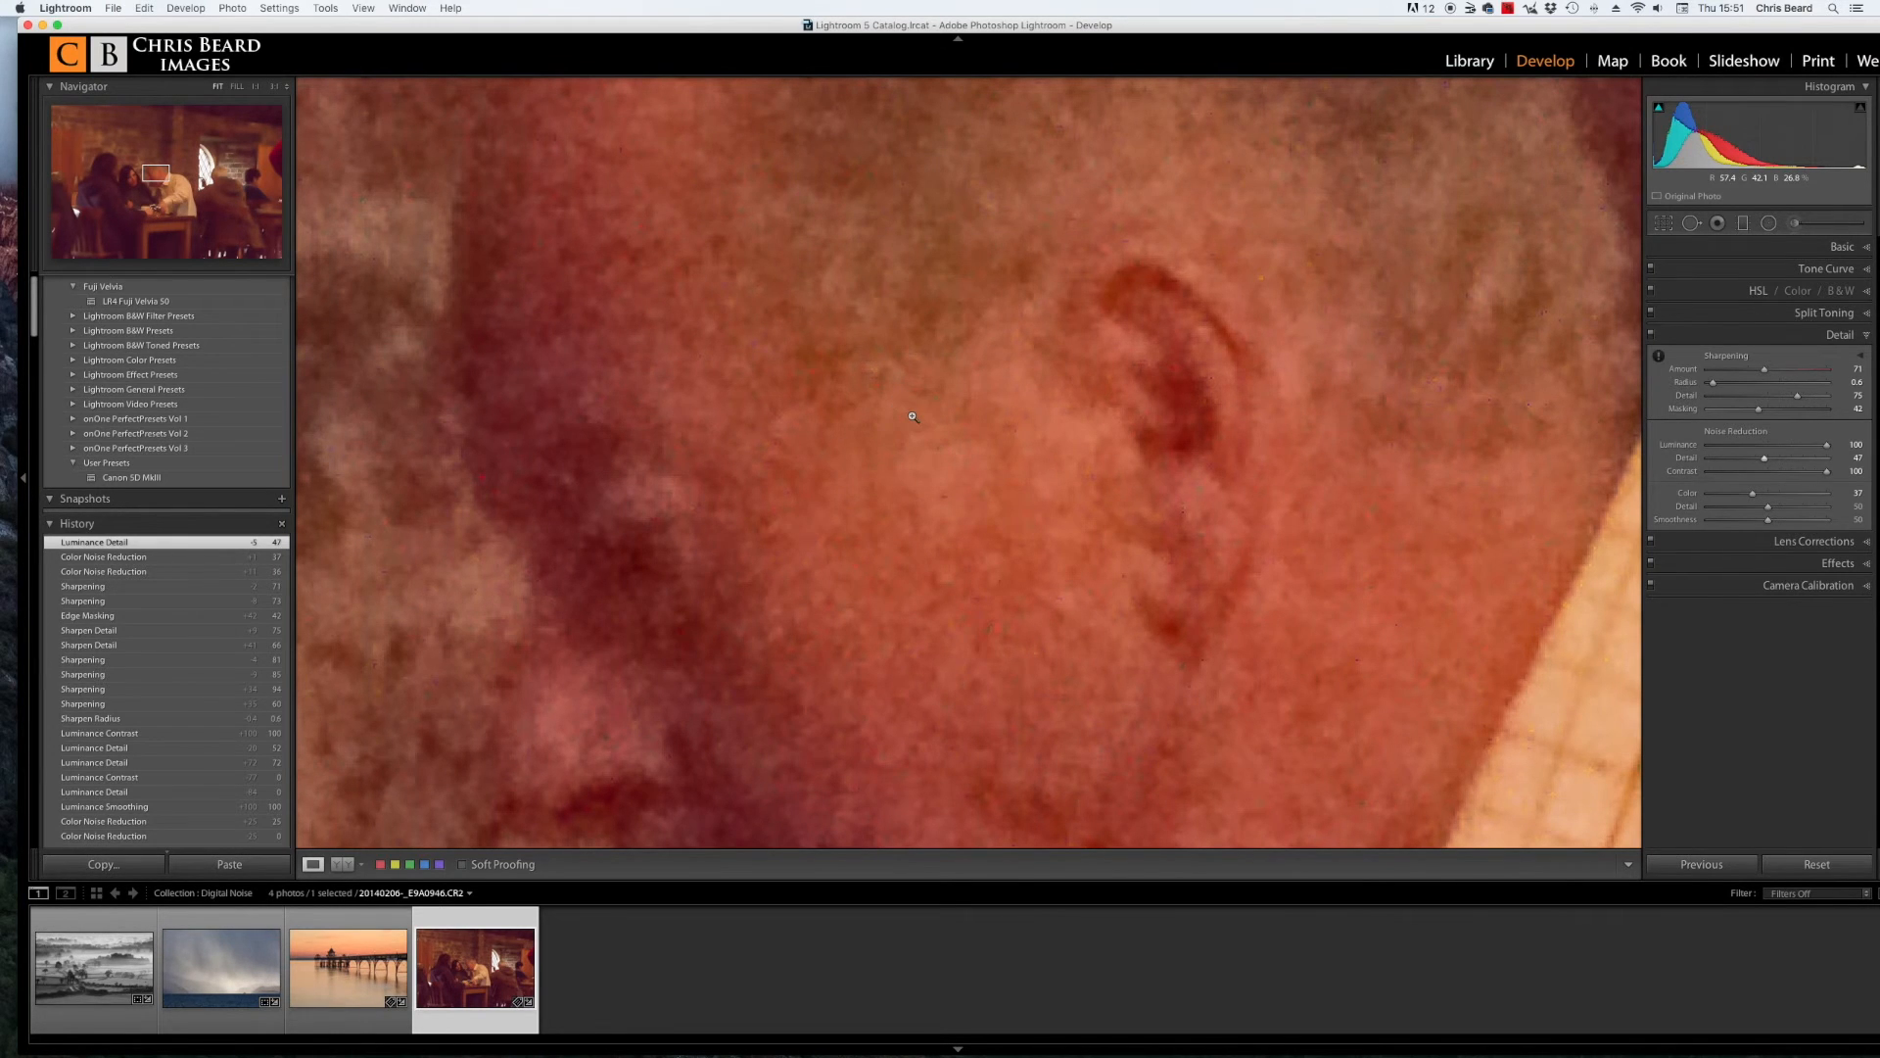
click(911, 415)
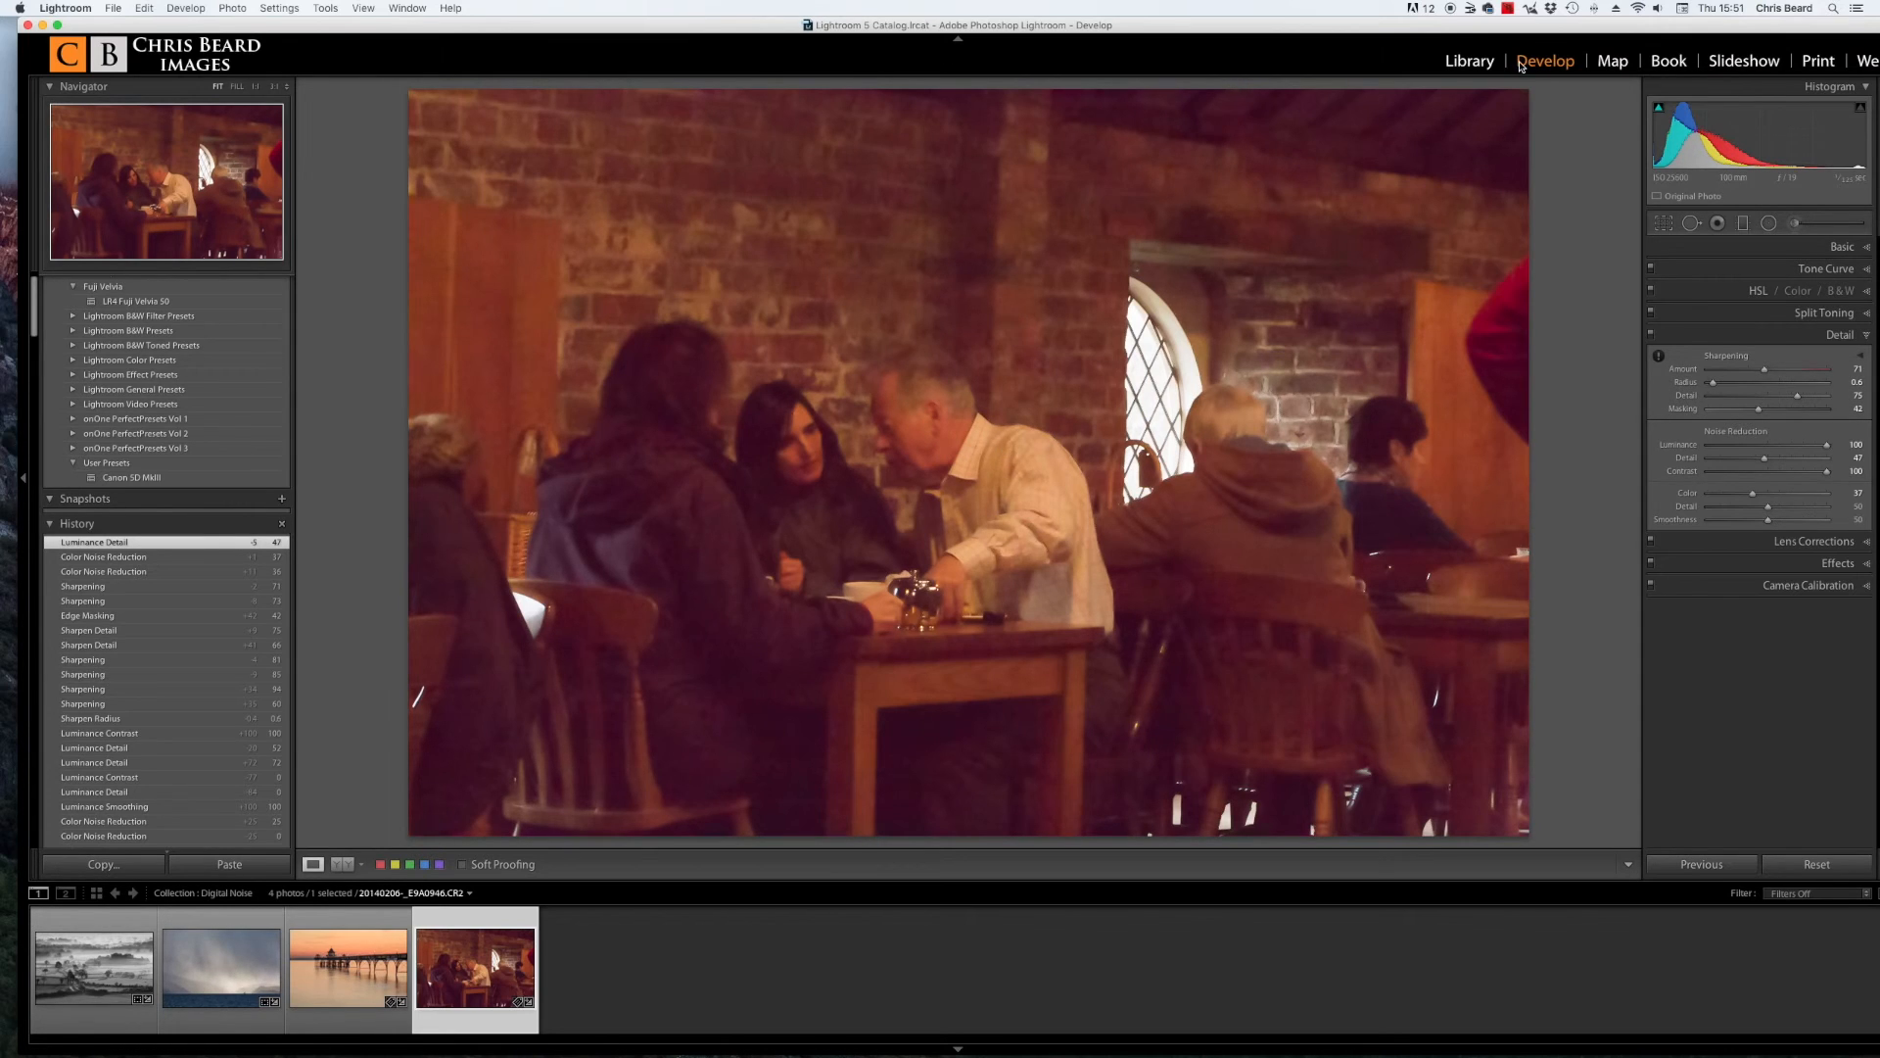
click(891, 371)
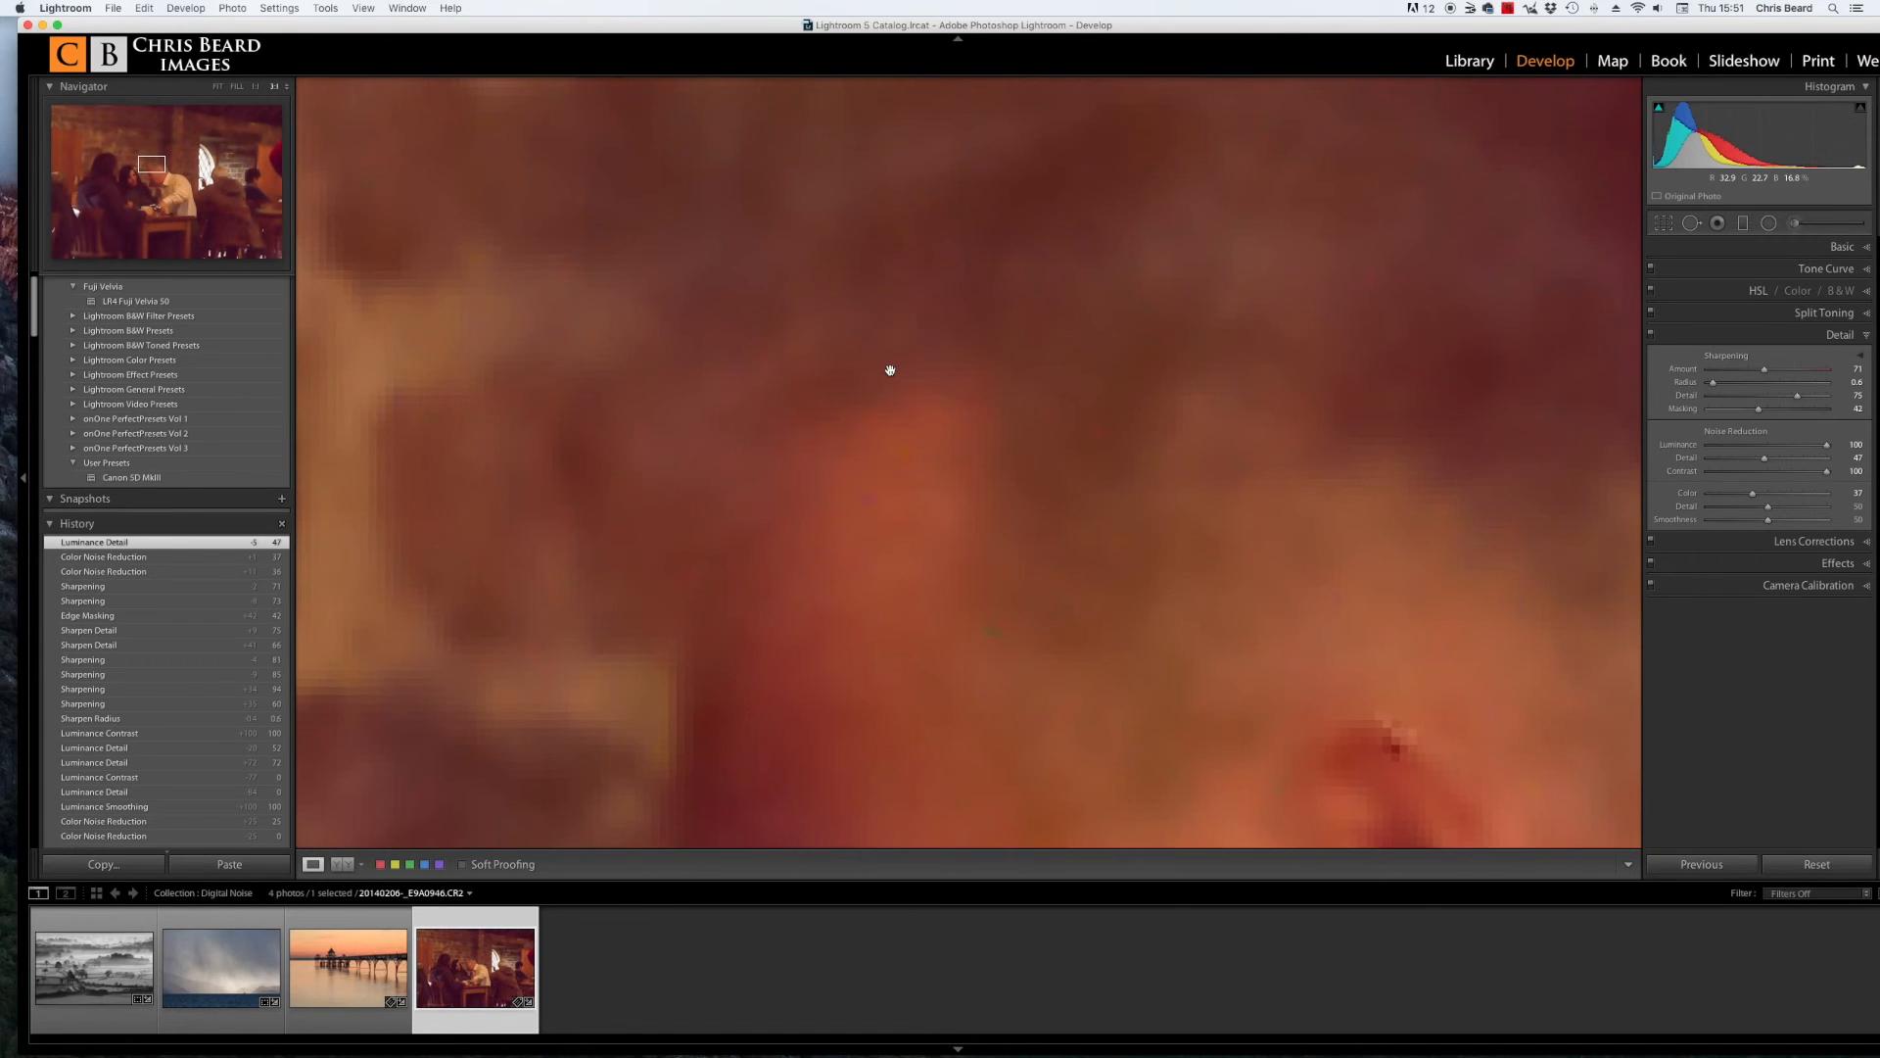
click(1217, 397)
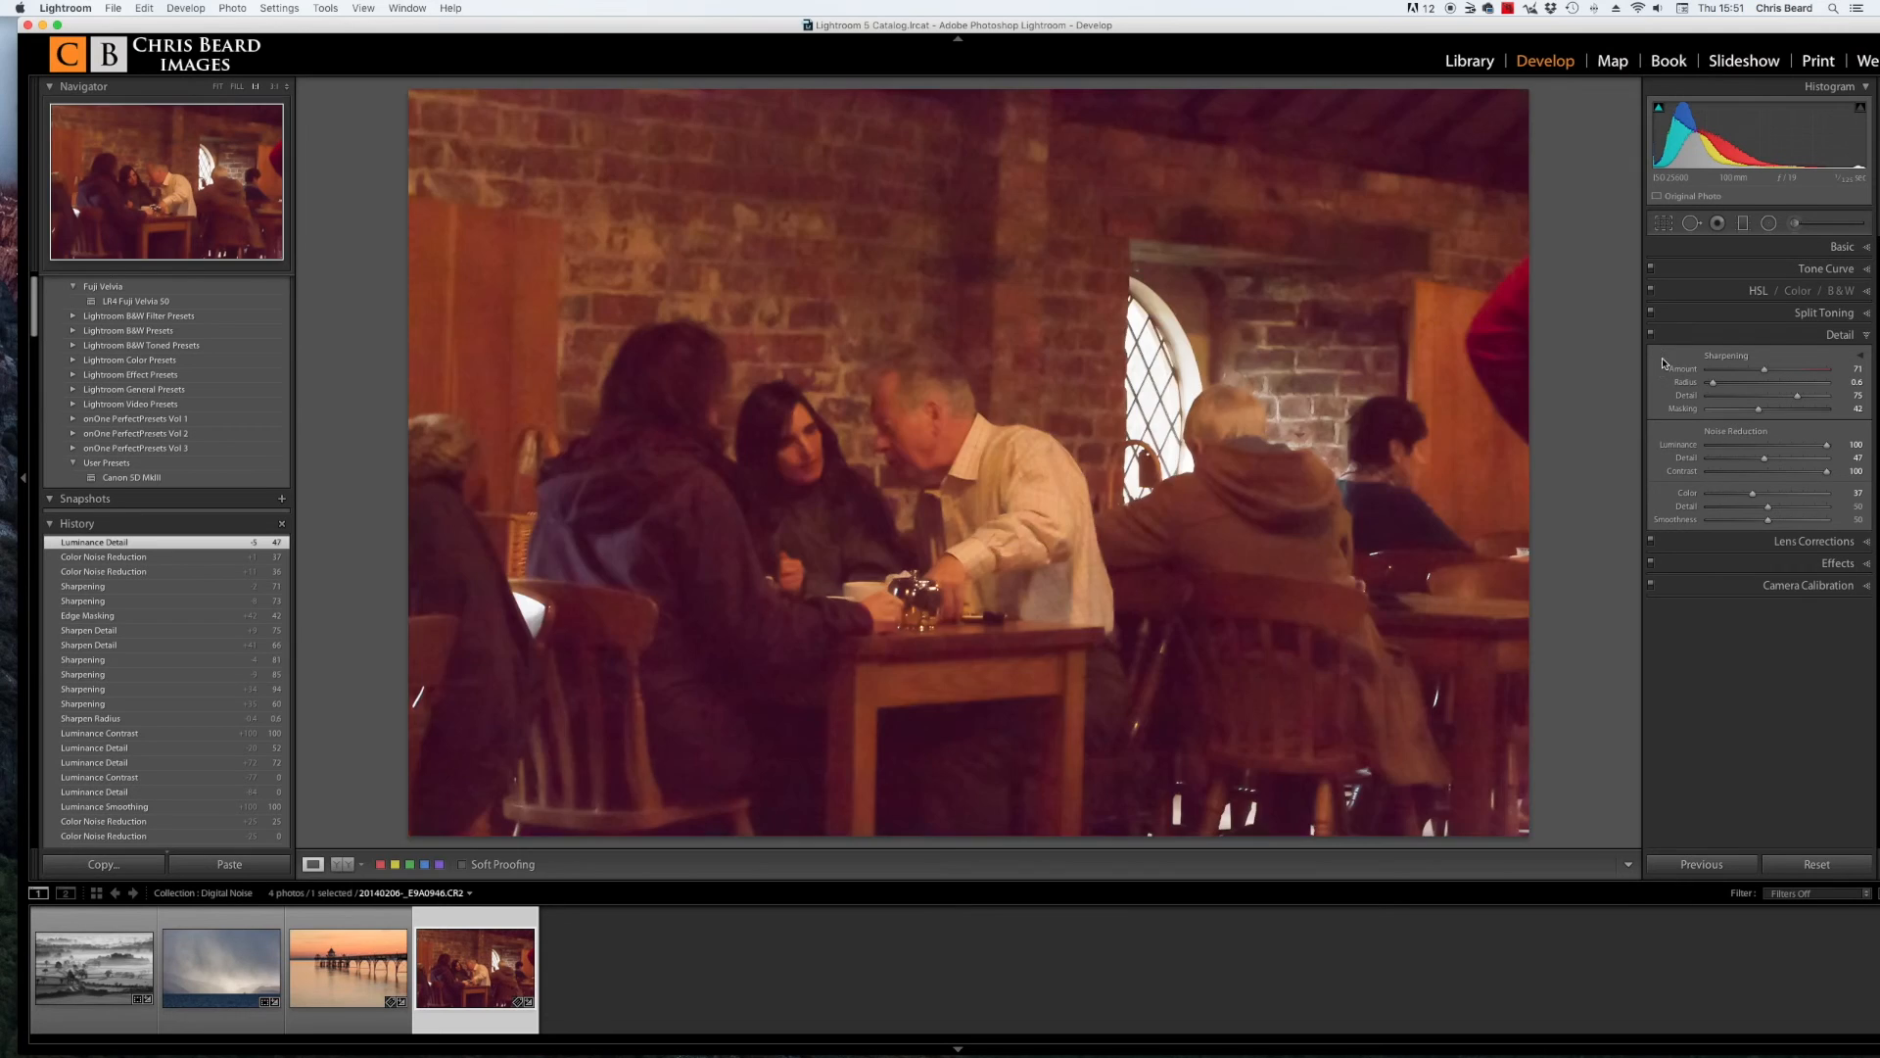
key(z)
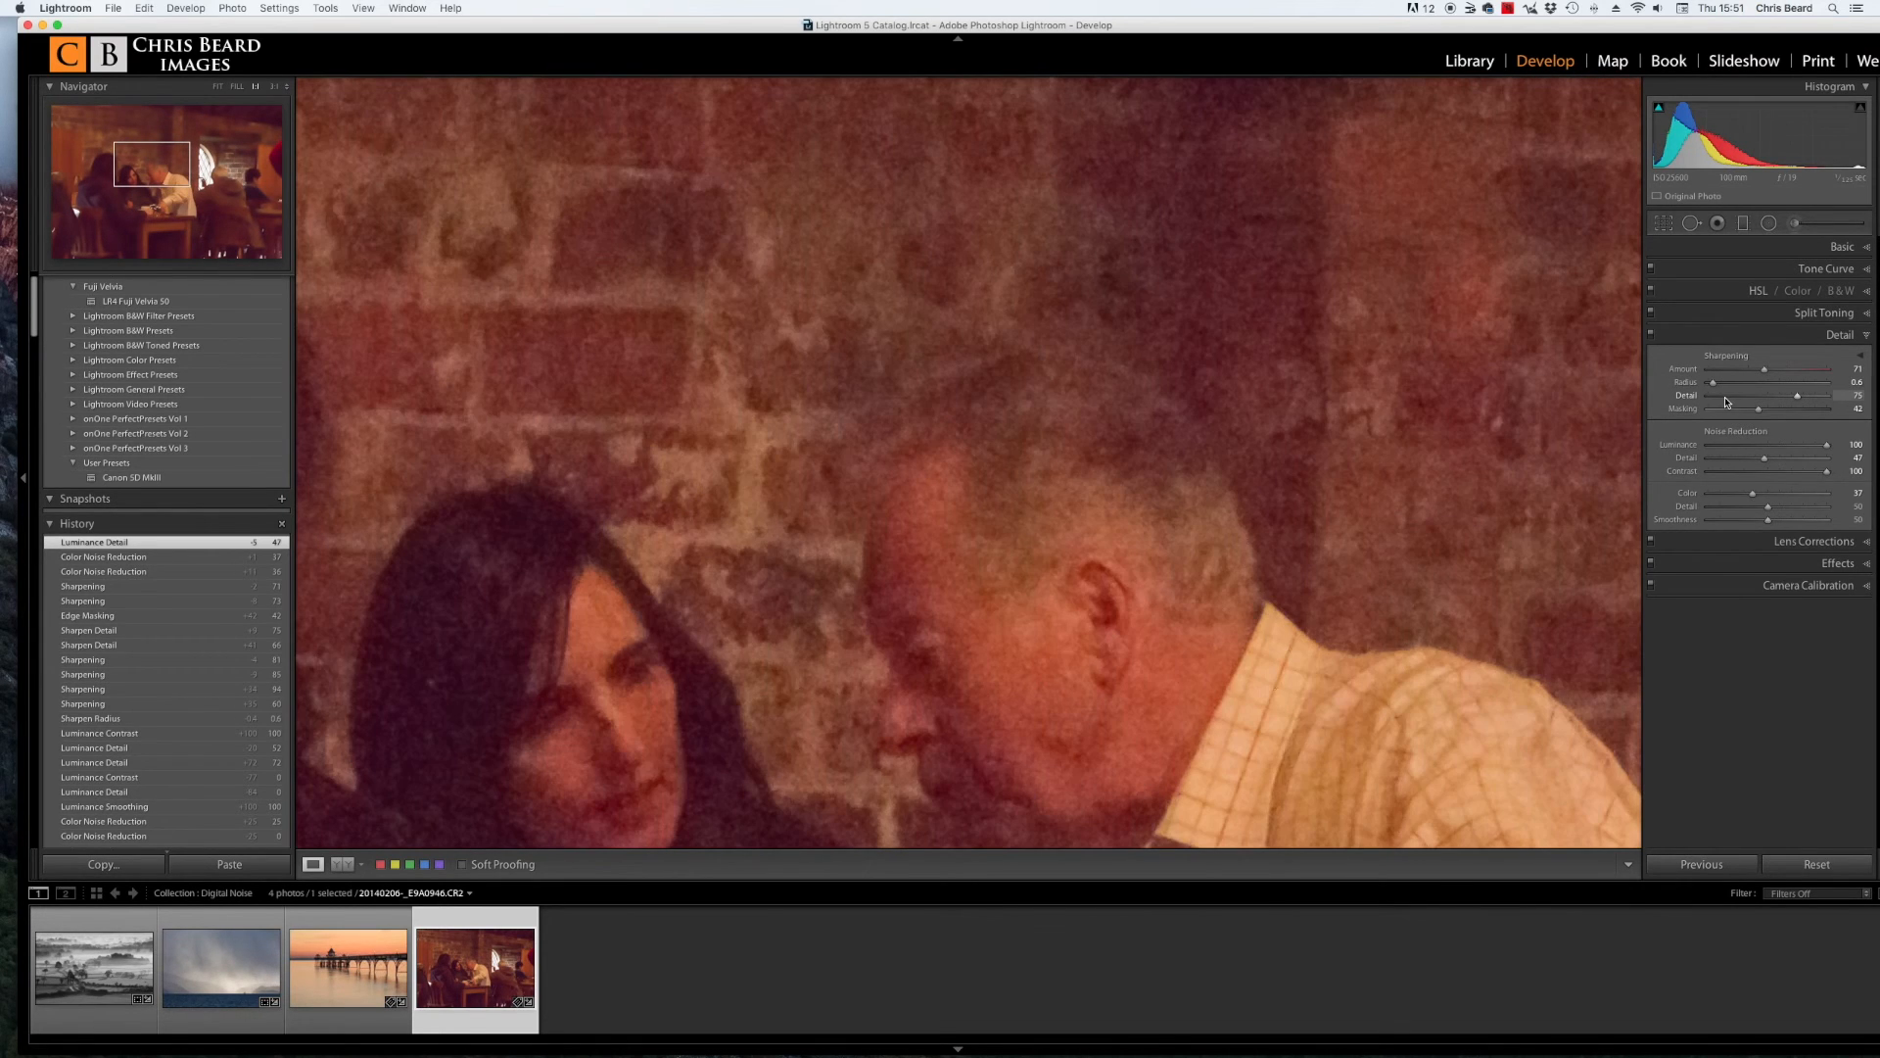
click(1347, 417)
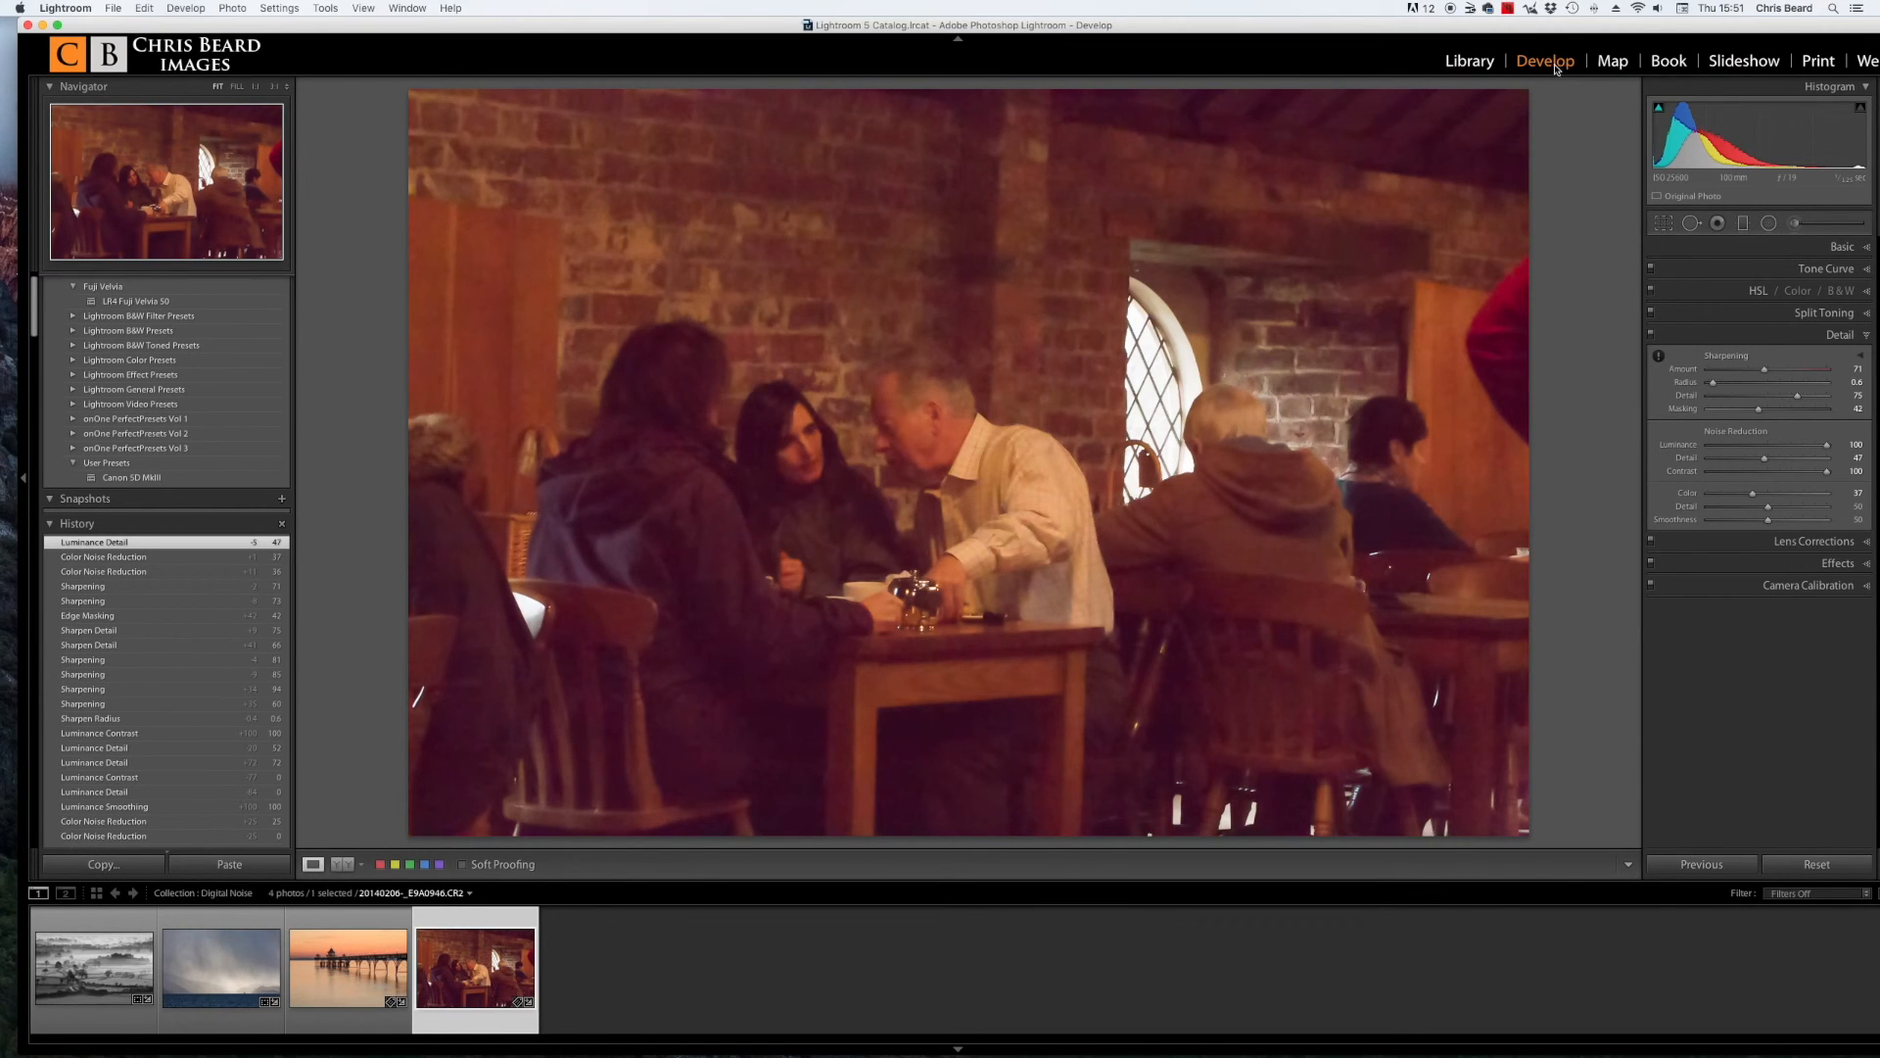
Step: Switch to the Library module and browse the photos in the Digital Noise collection
click(1469, 61)
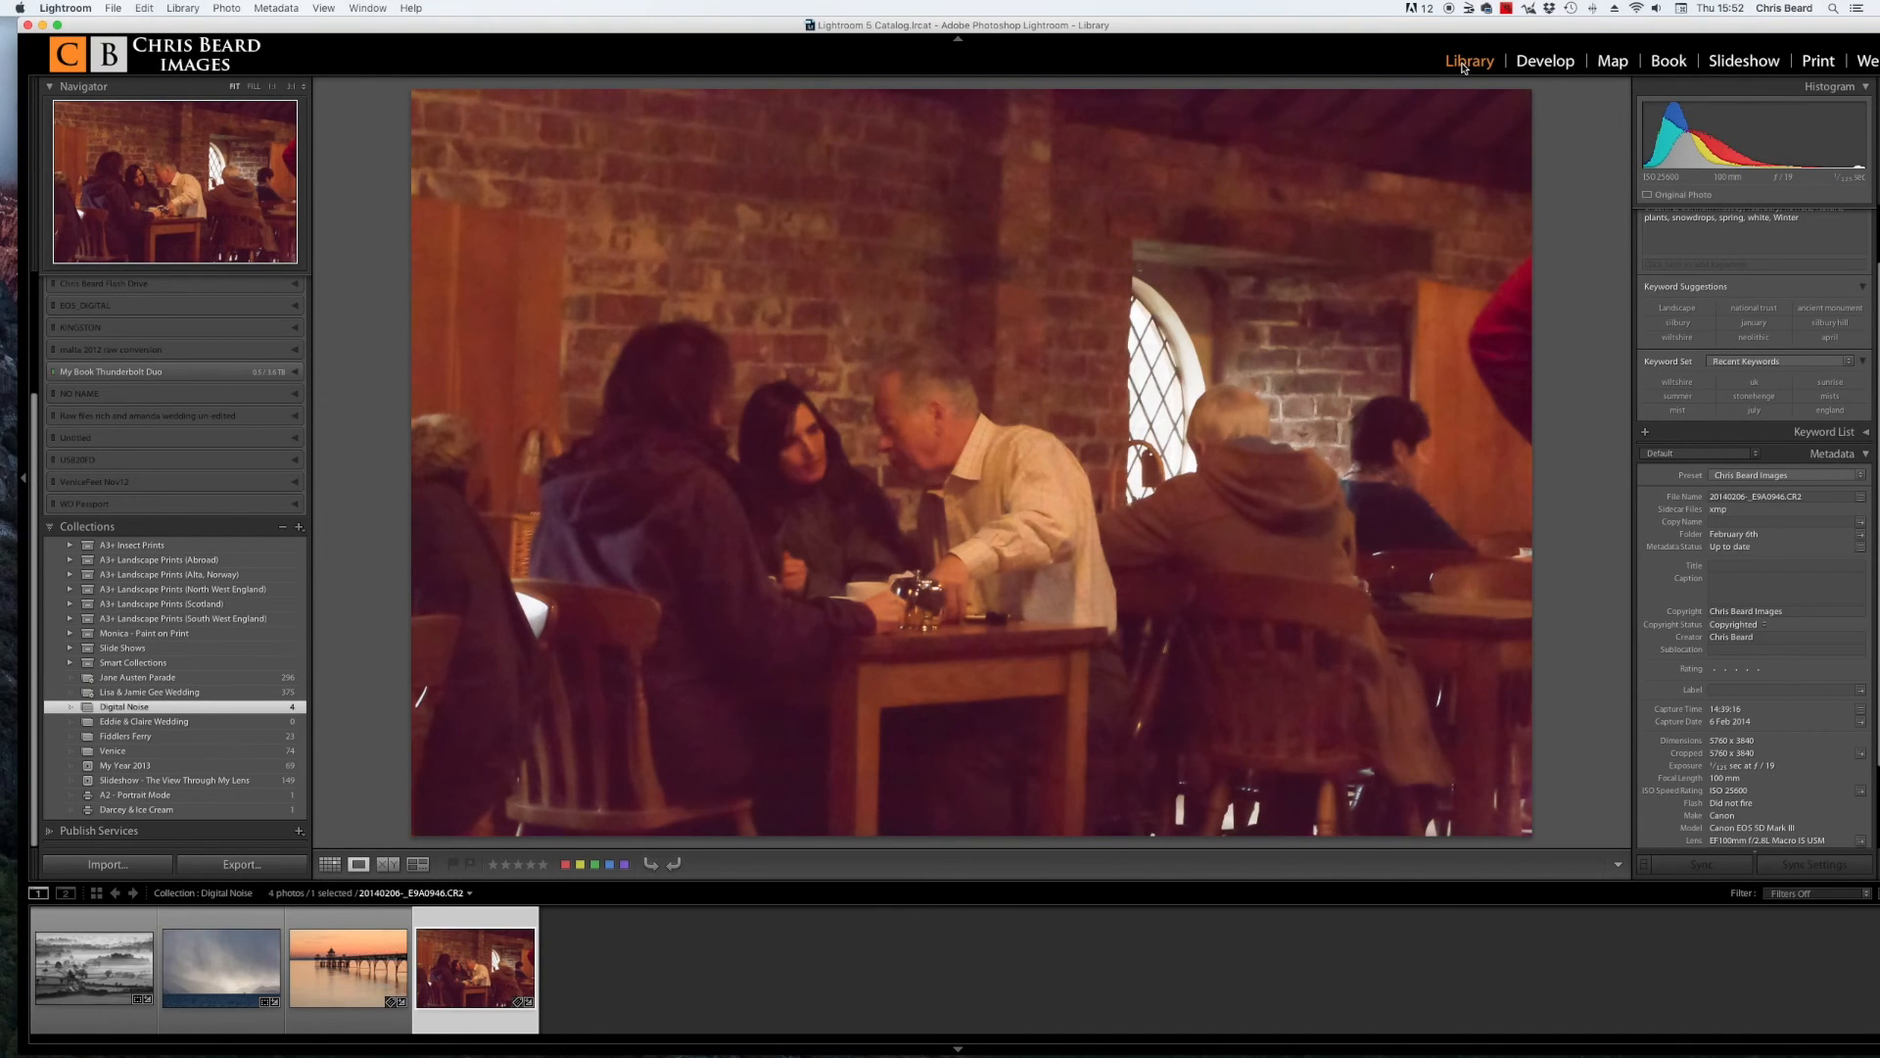
click(220, 970)
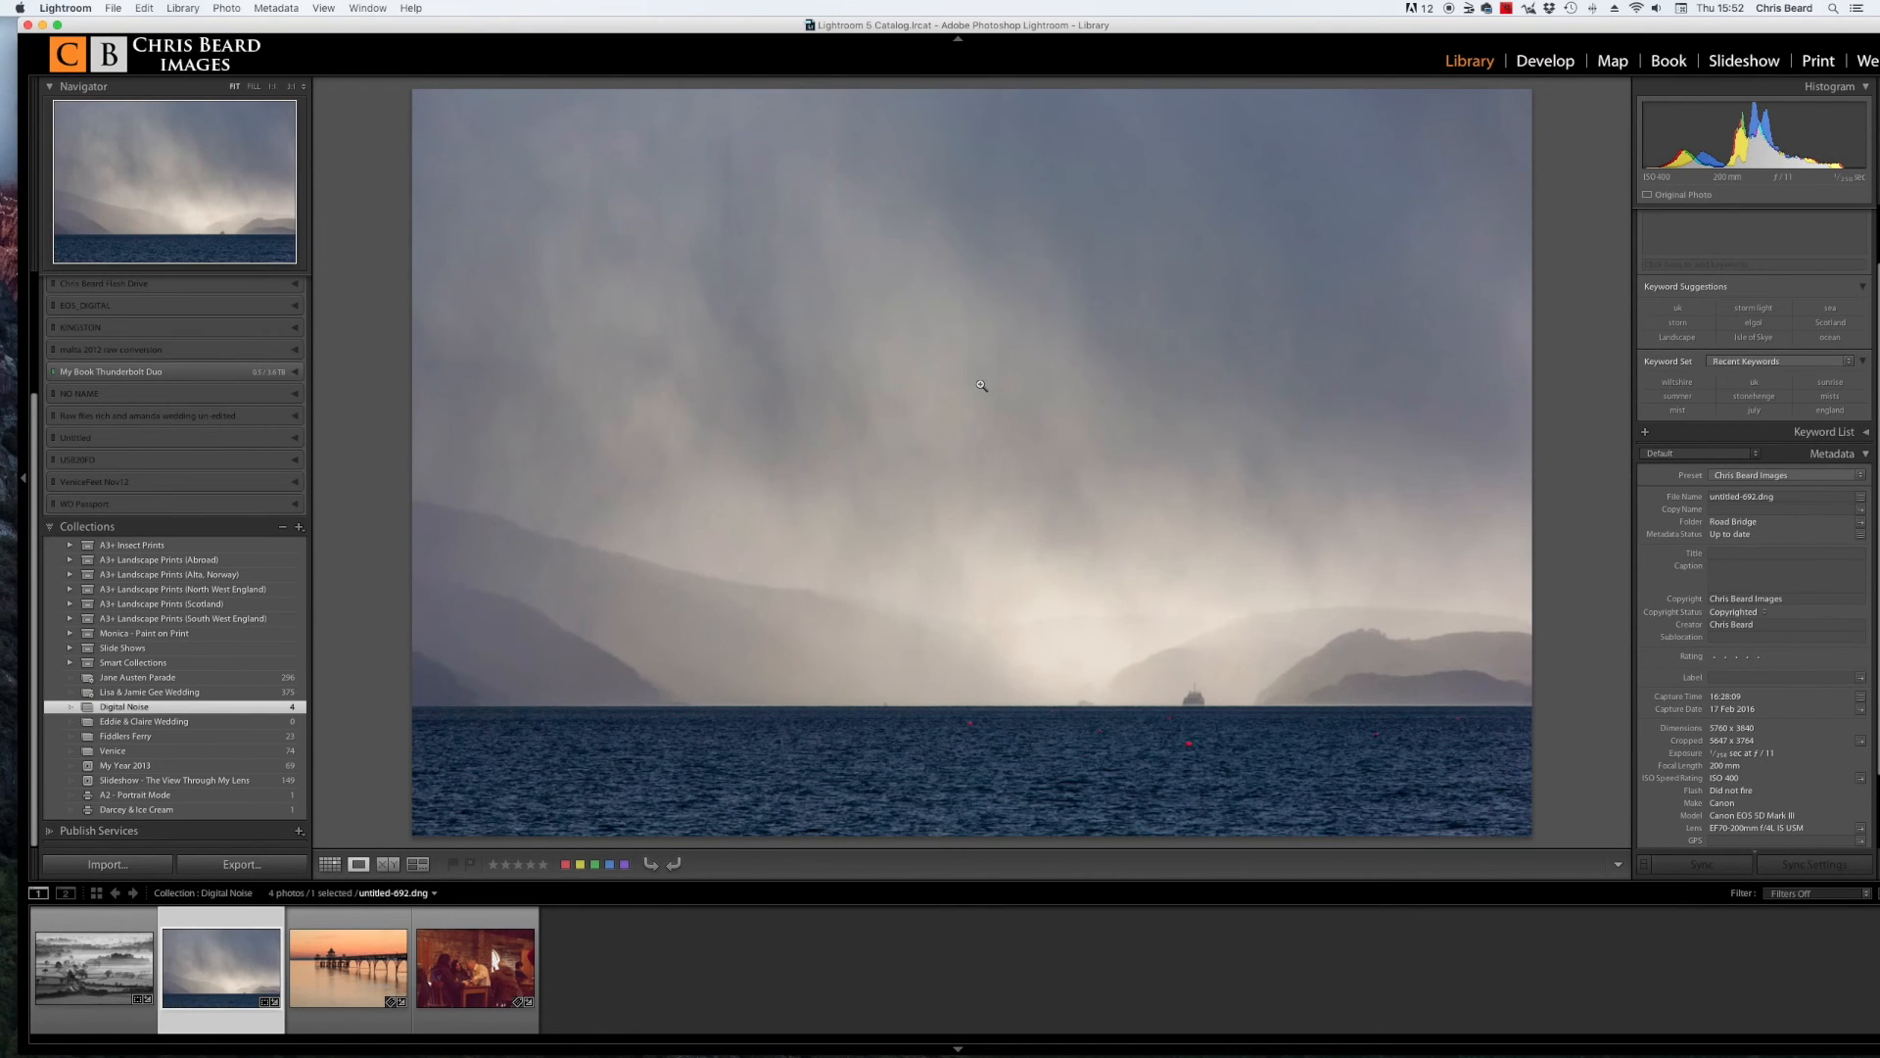
click(338, 969)
click(133, 963)
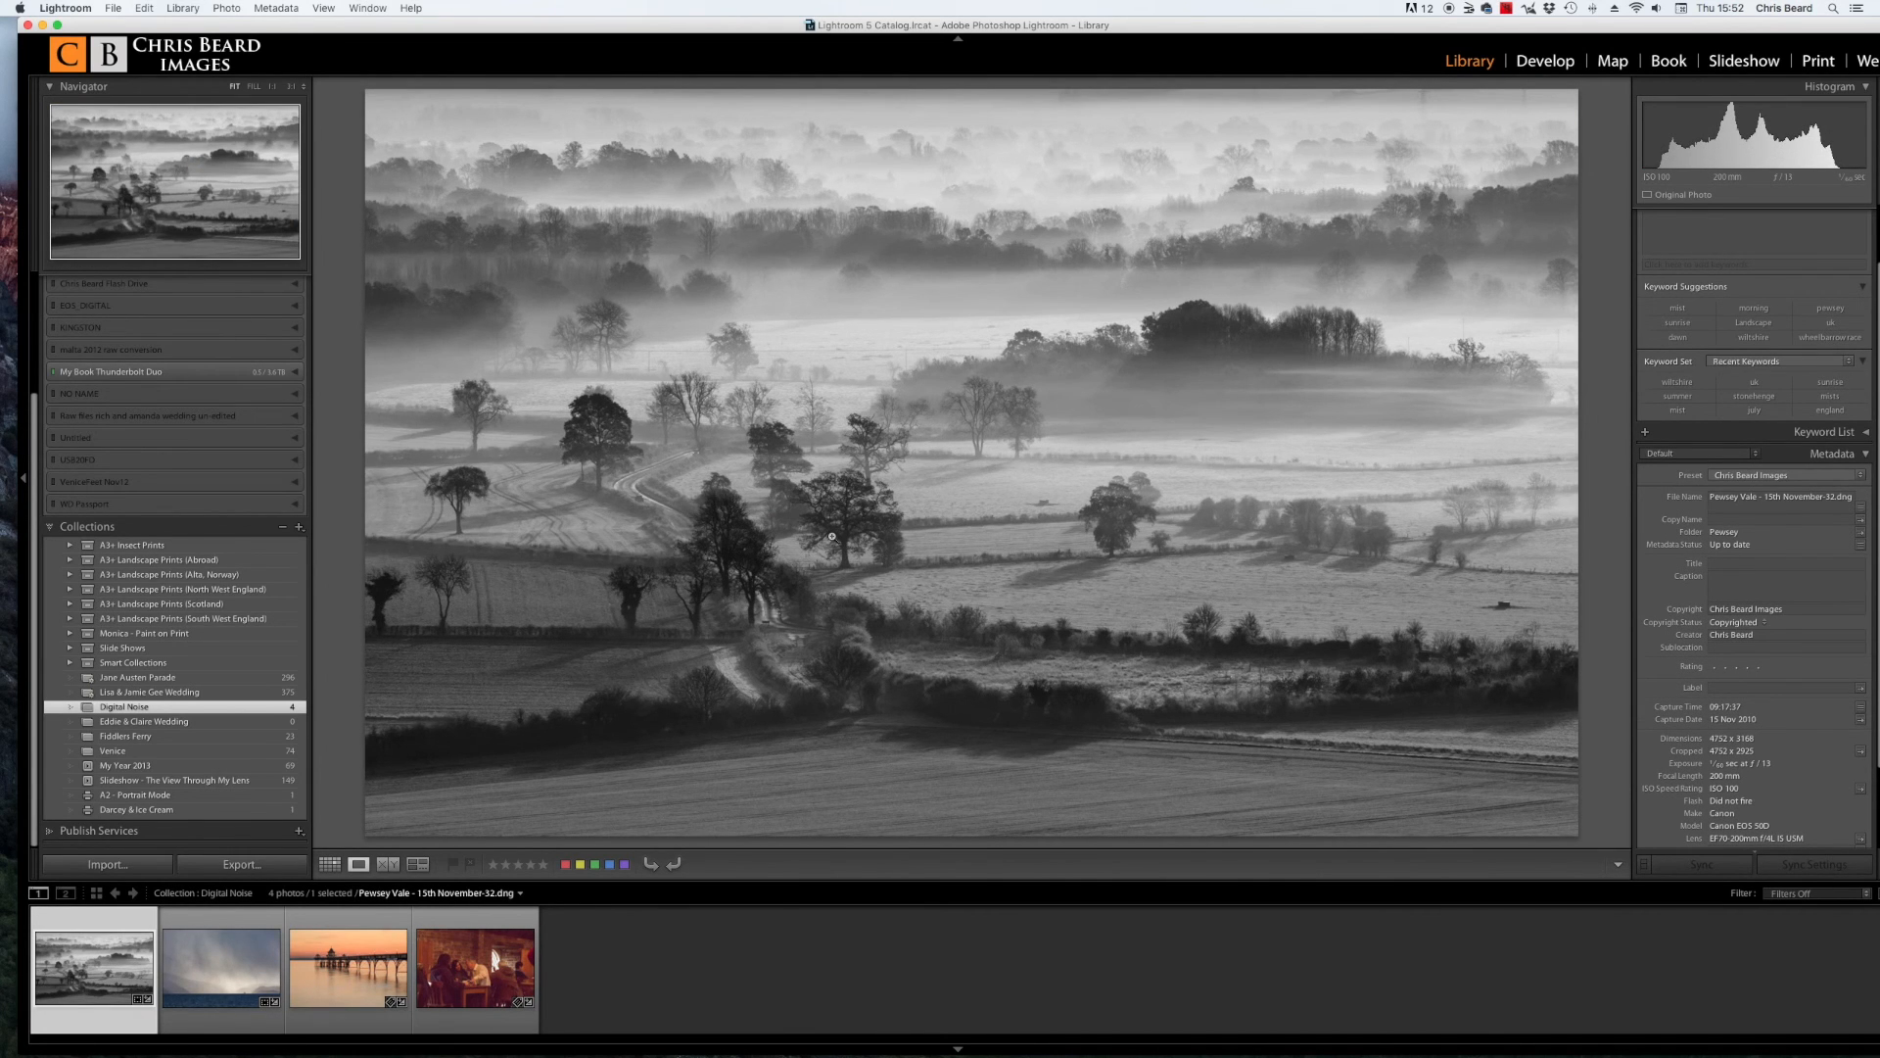
click(468, 970)
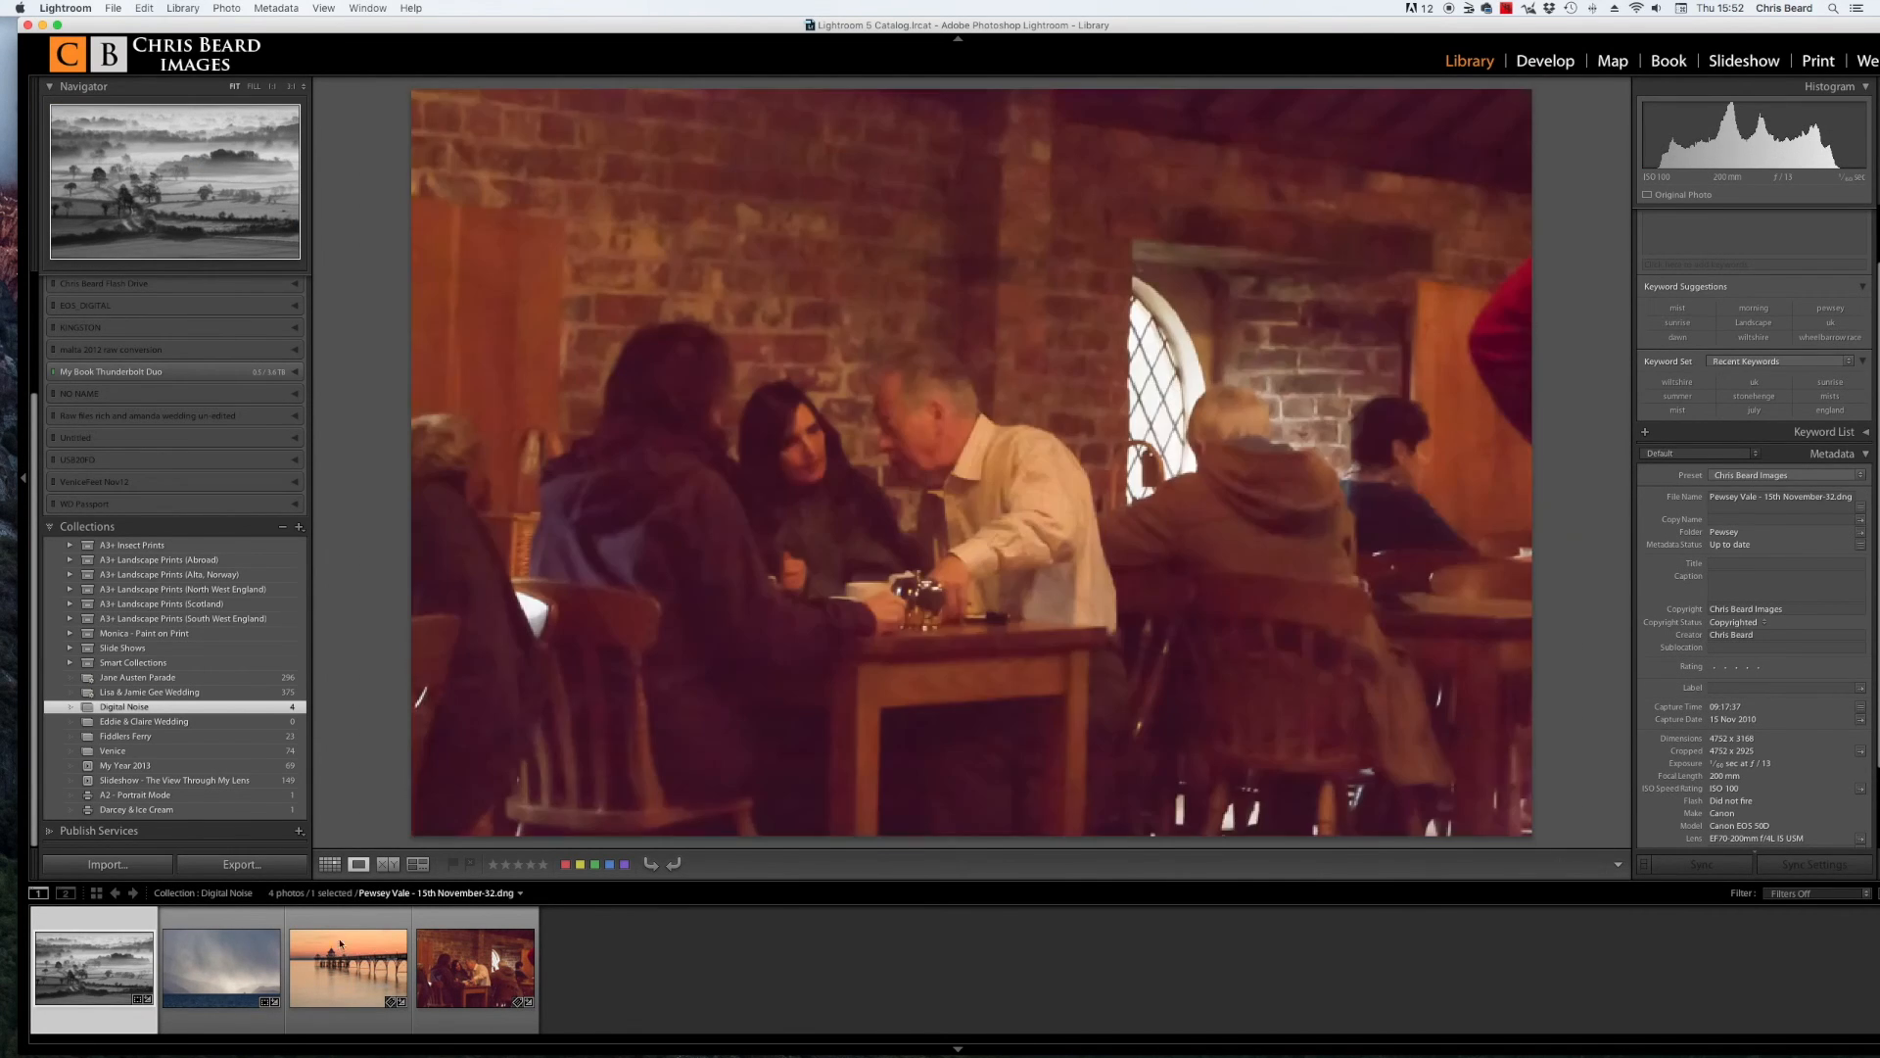
click(240, 977)
click(373, 970)
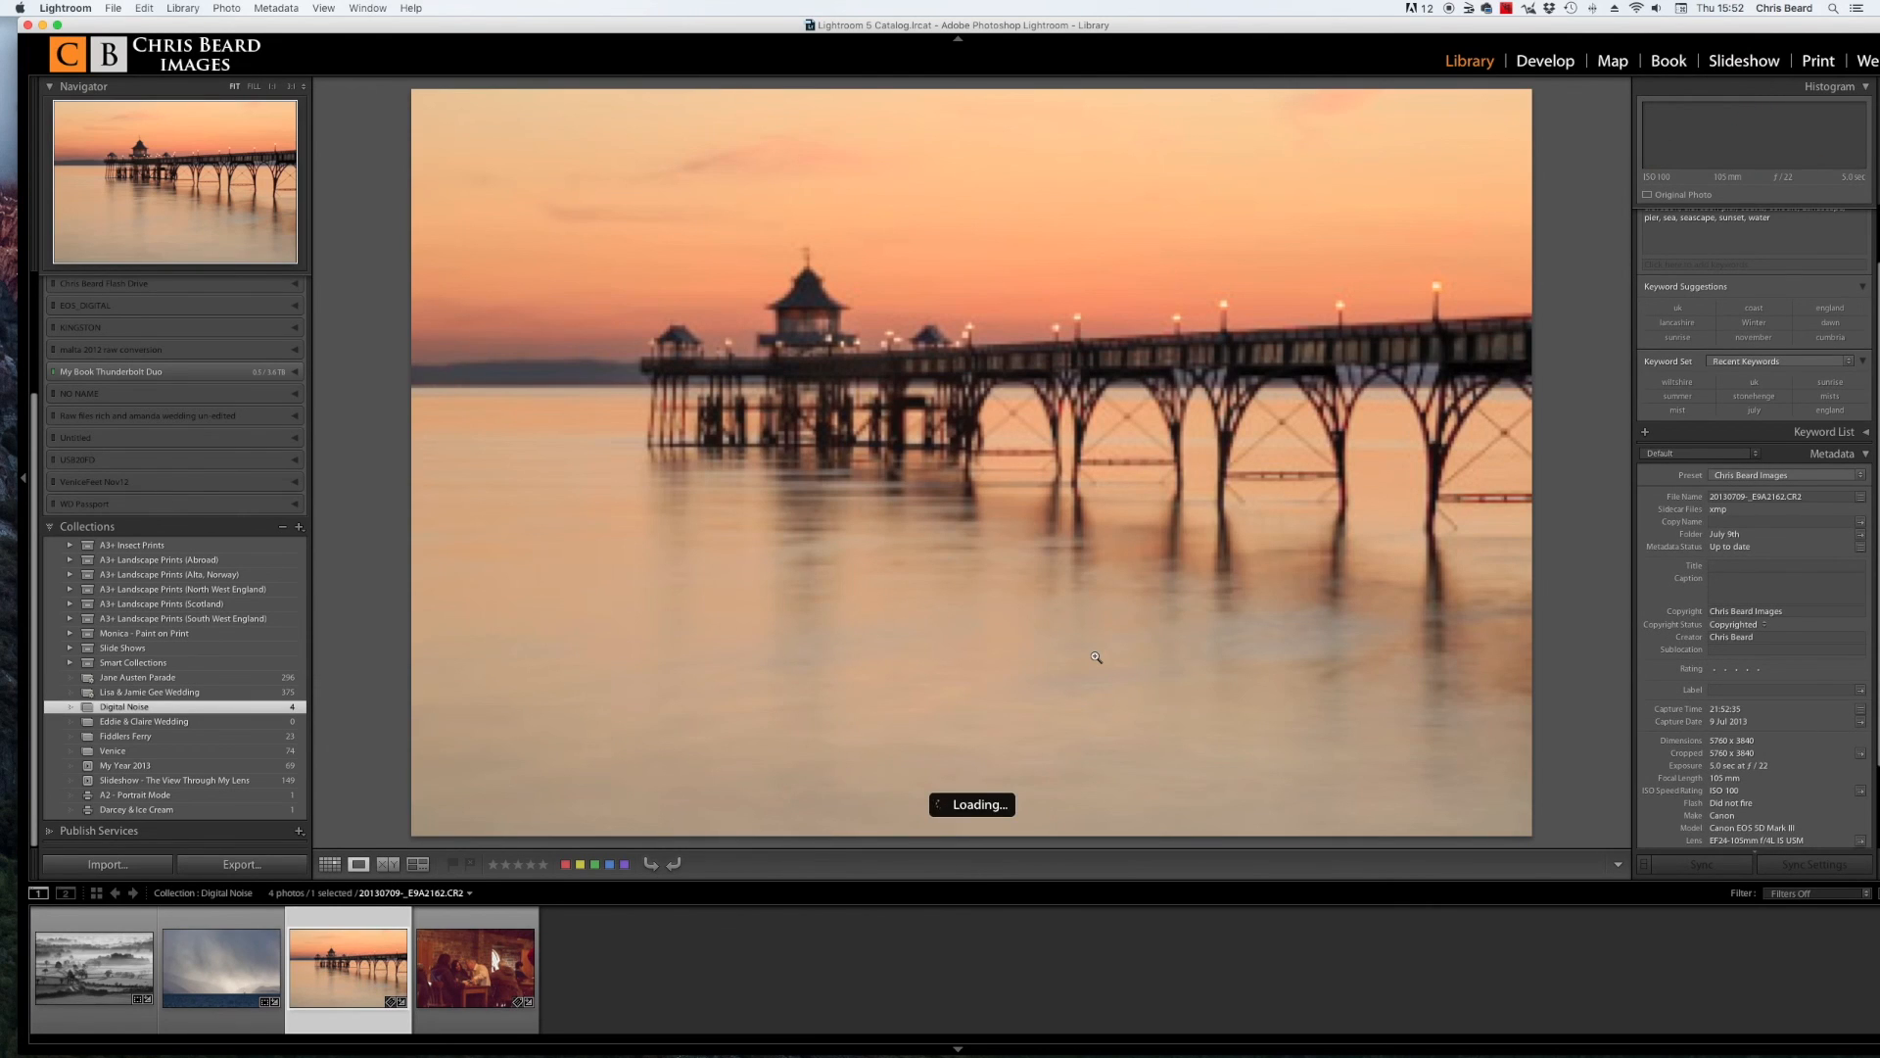